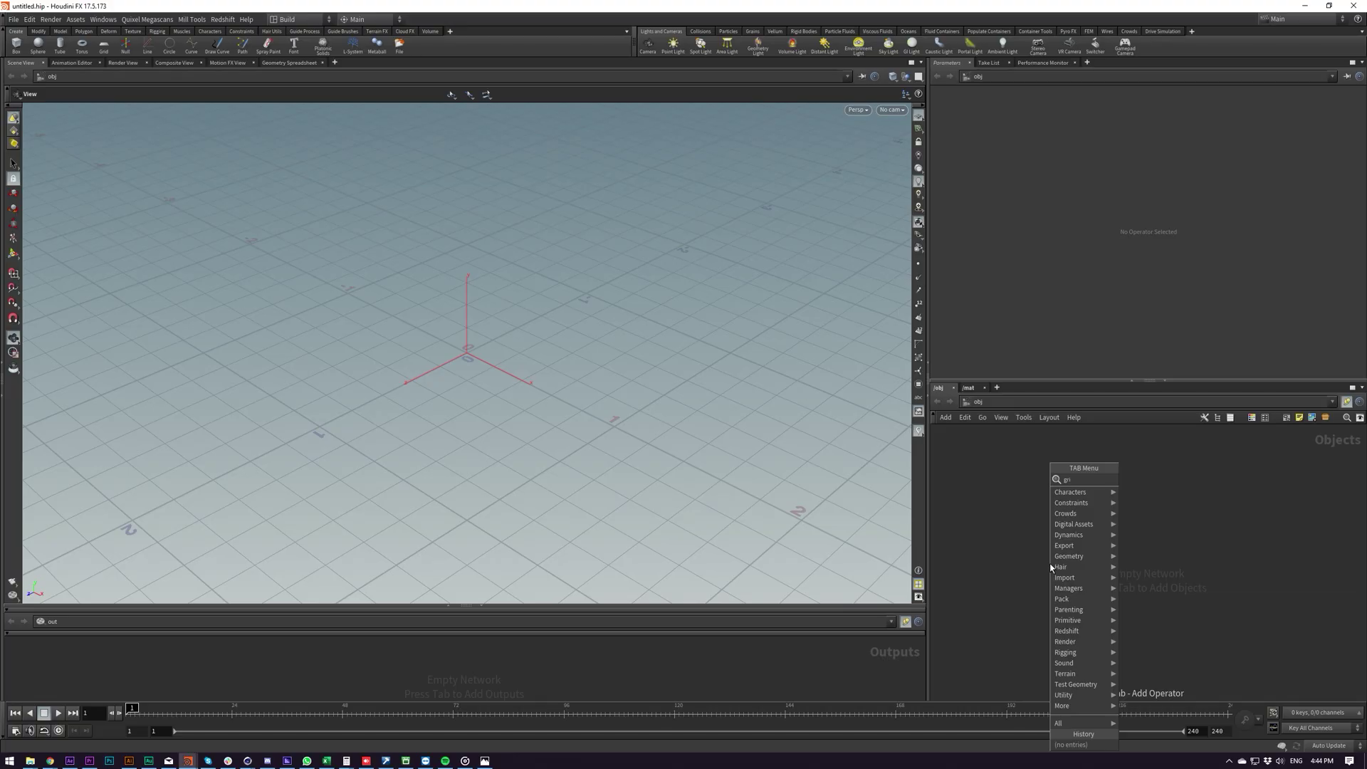
Create a Grid geometry object and set its orientation to XY Plane.
click(1053, 564)
click(1050, 567)
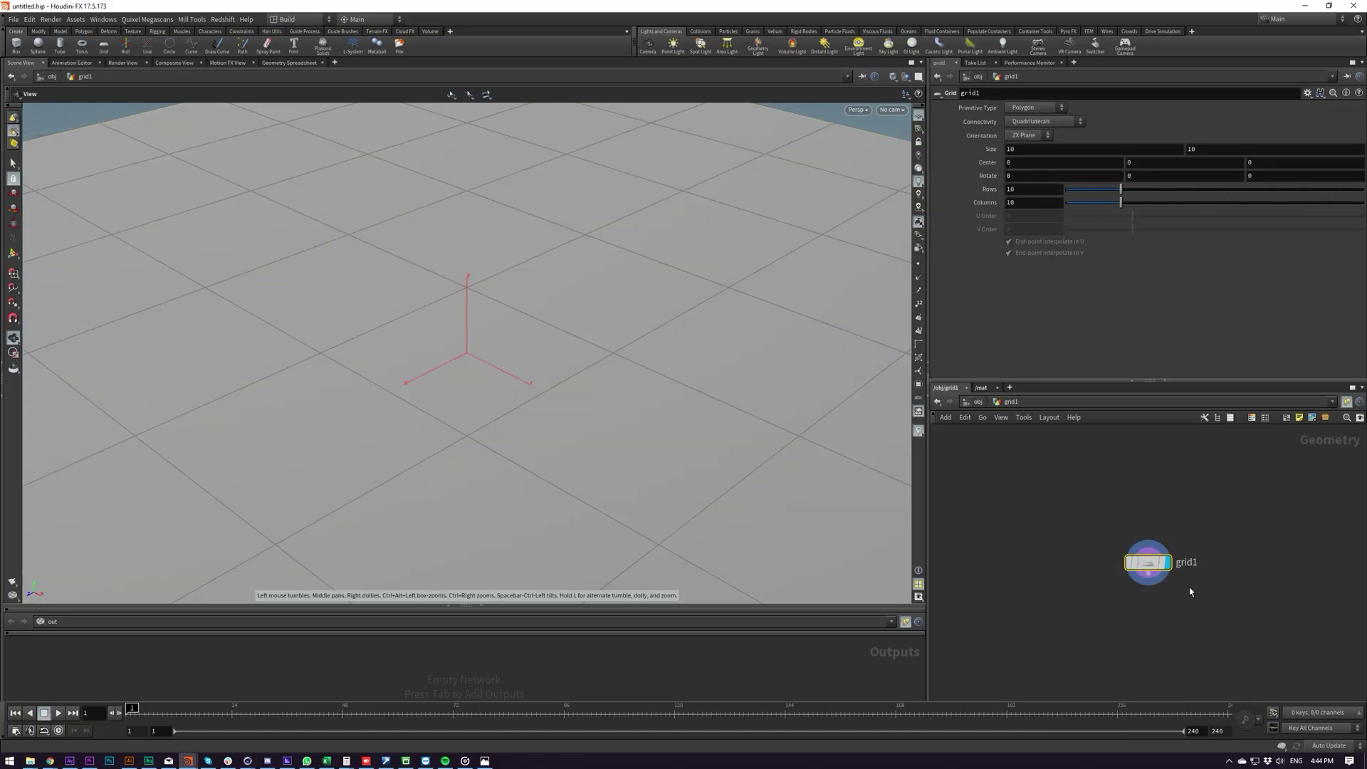
click(1026, 135)
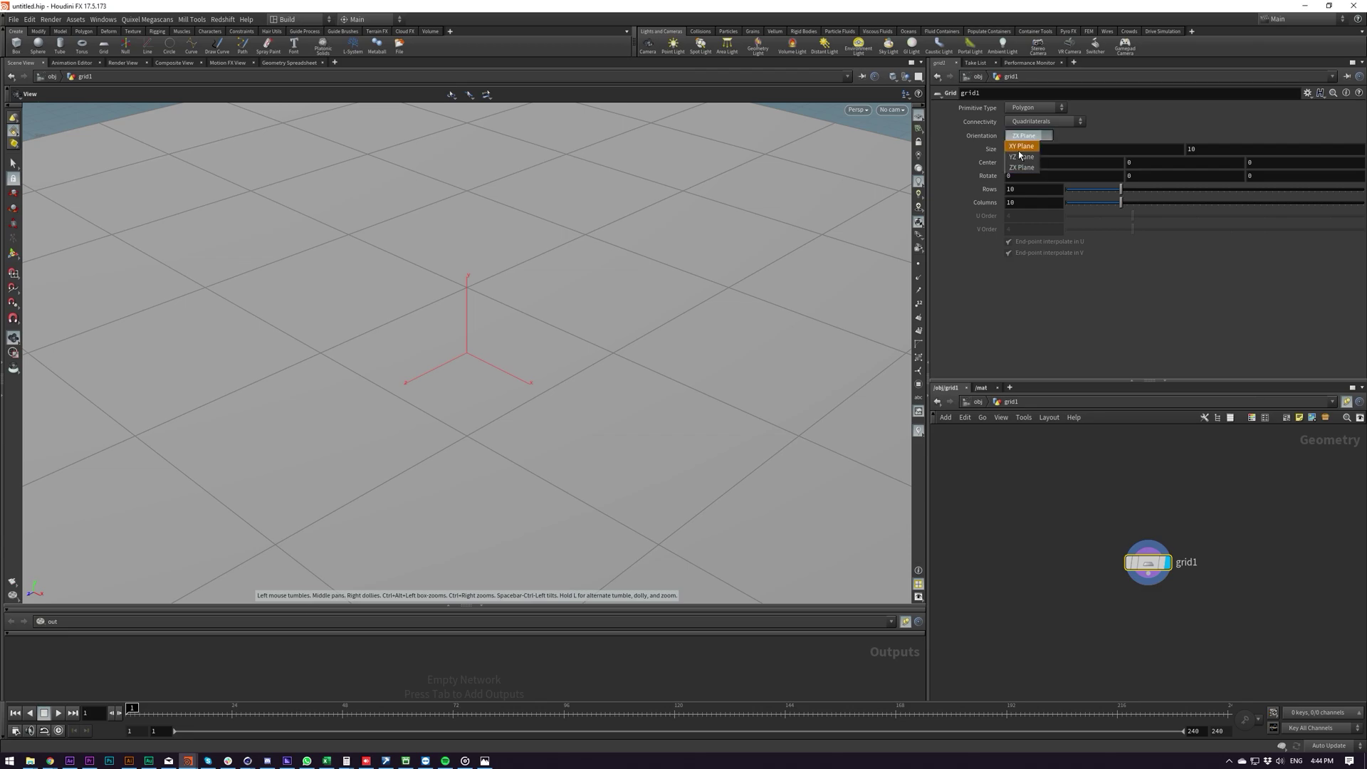
click(1025, 140)
drag(527, 356, 726, 275)
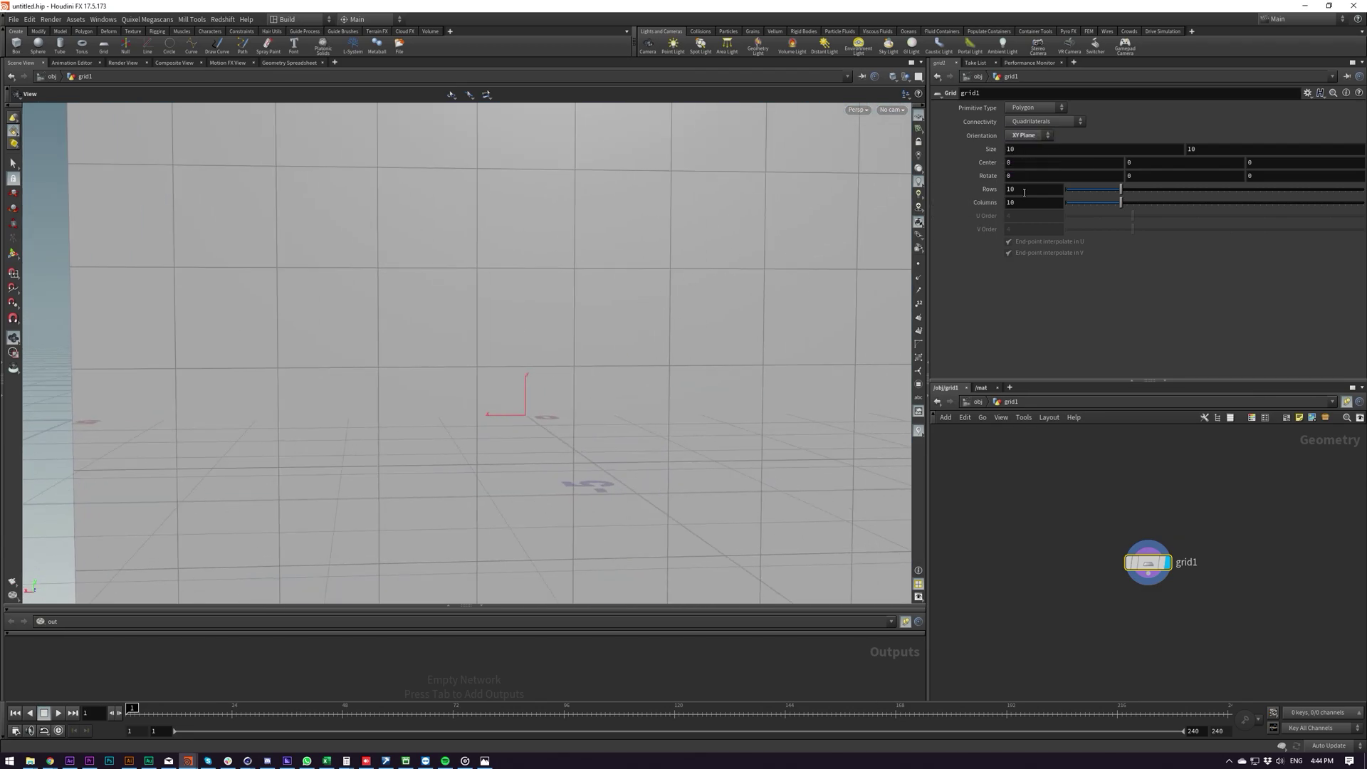
Set the grid's rows and columns to 2 each.
text(2)
key(Tab)
text(2)
key(Return)
drag(738, 271, 601, 360)
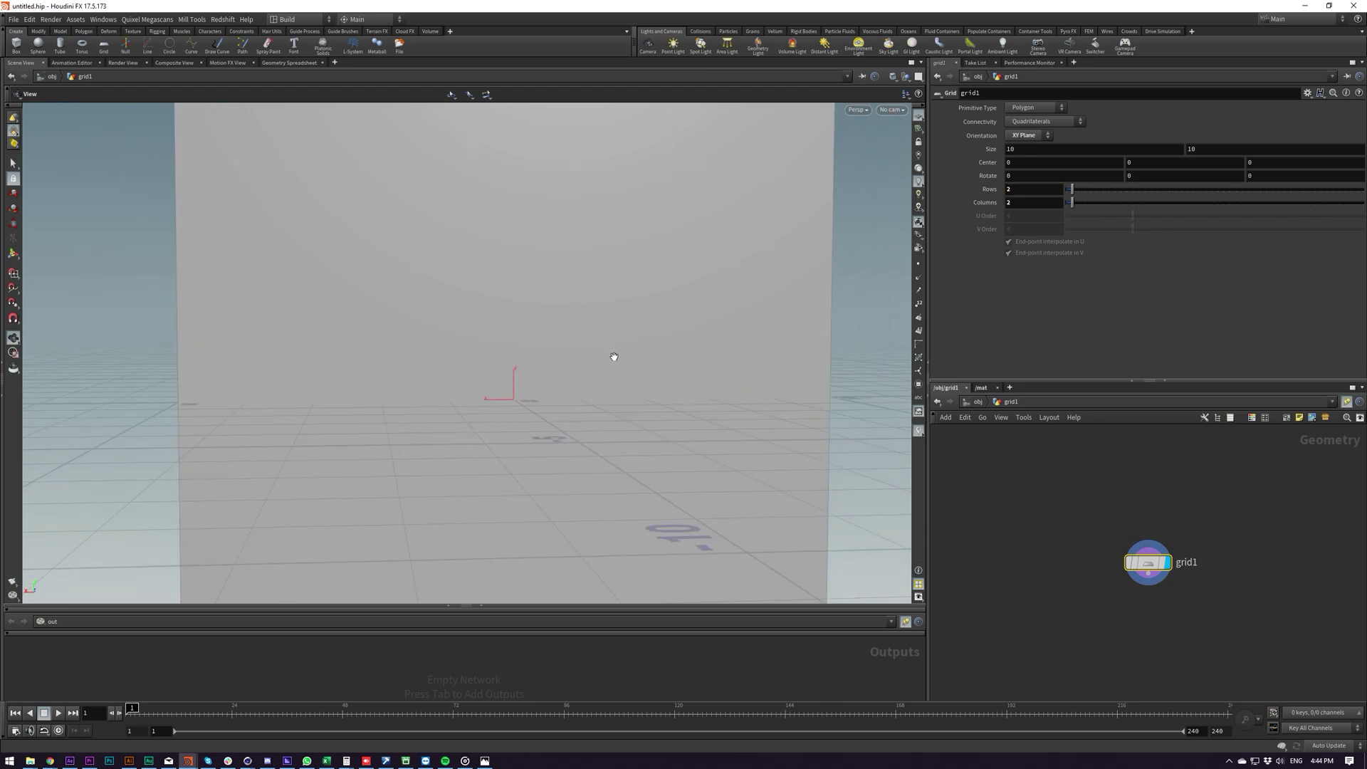
Add a Circle node beside the grid node, display it and set its primitive type to Polygon.
mouse_move(1065, 568)
middle_down()
mouse_move(1037, 546)
mouse_move(1063, 549)
middle_up()
click(1110, 518)
drag(537, 398, 776, 451)
middle_drag(989, 544, 946, 540)
key(Tab)
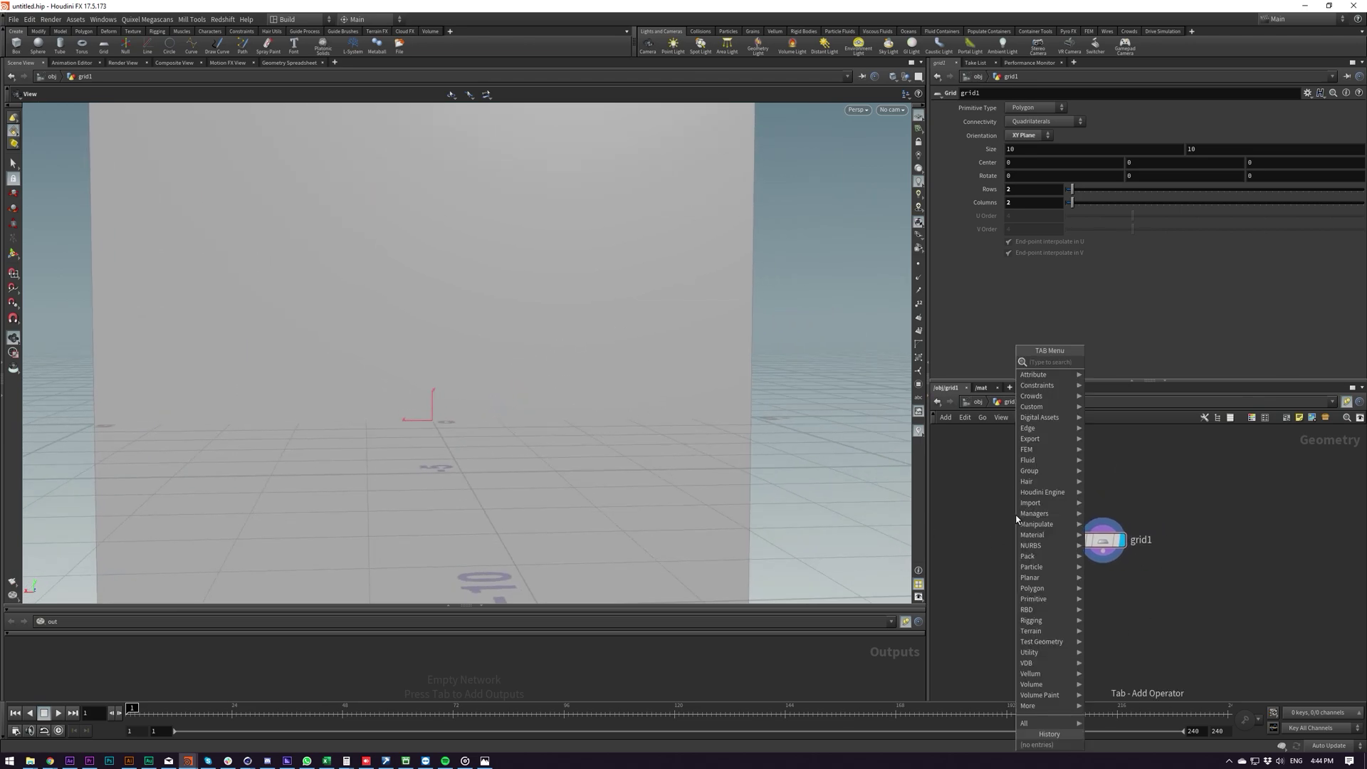
text(circle)
key(Return)
click(997, 532)
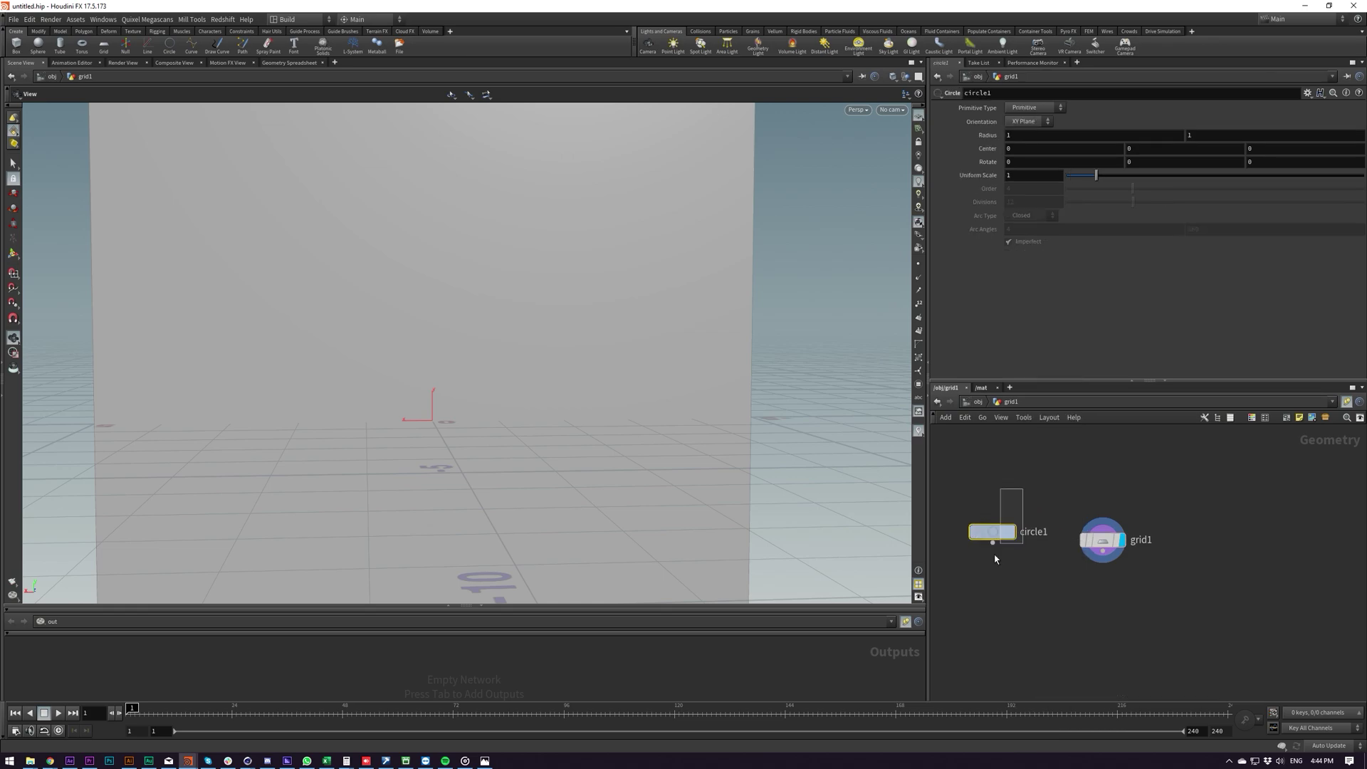
click(1034, 107)
click(1025, 121)
drag(513, 342, 471, 365)
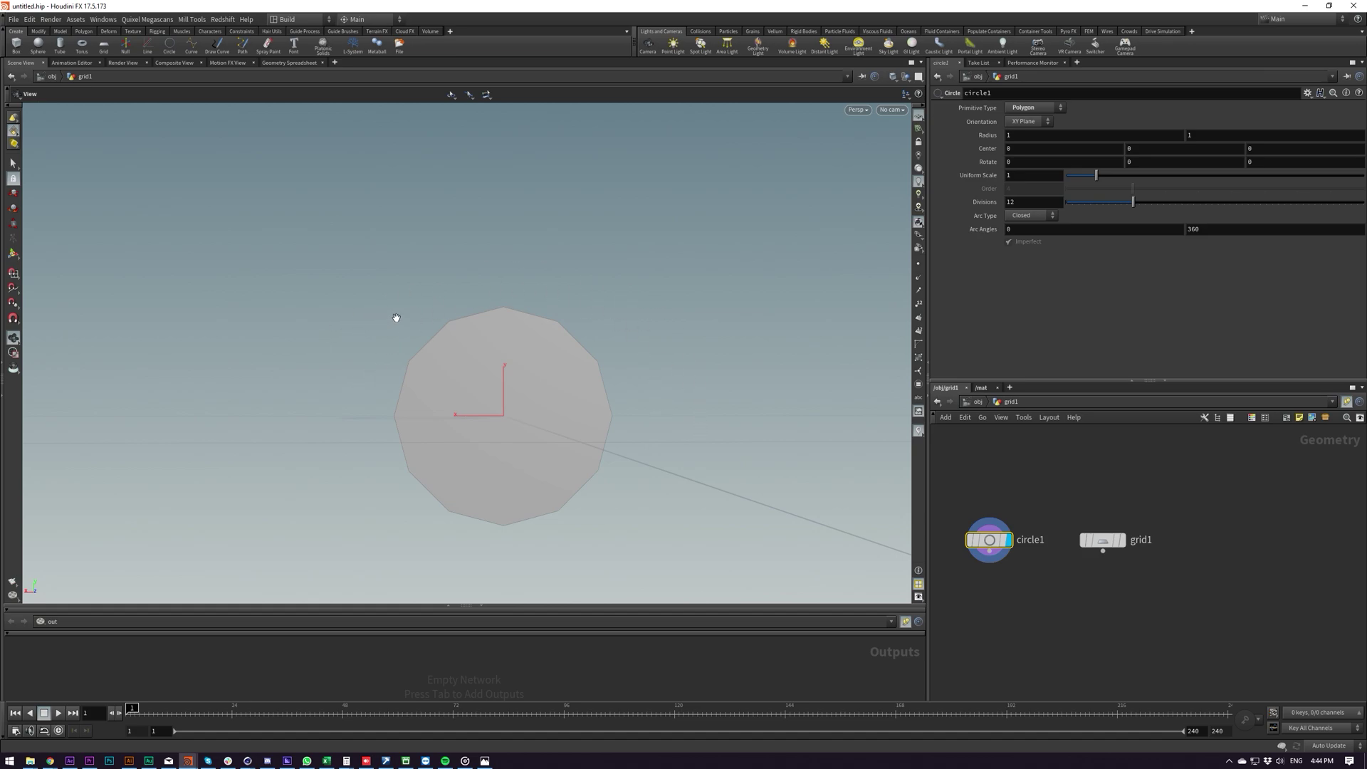
Duplicate the circle node and set the copy's divisions to 4.
middle_drag(1034, 581, 1200, 582)
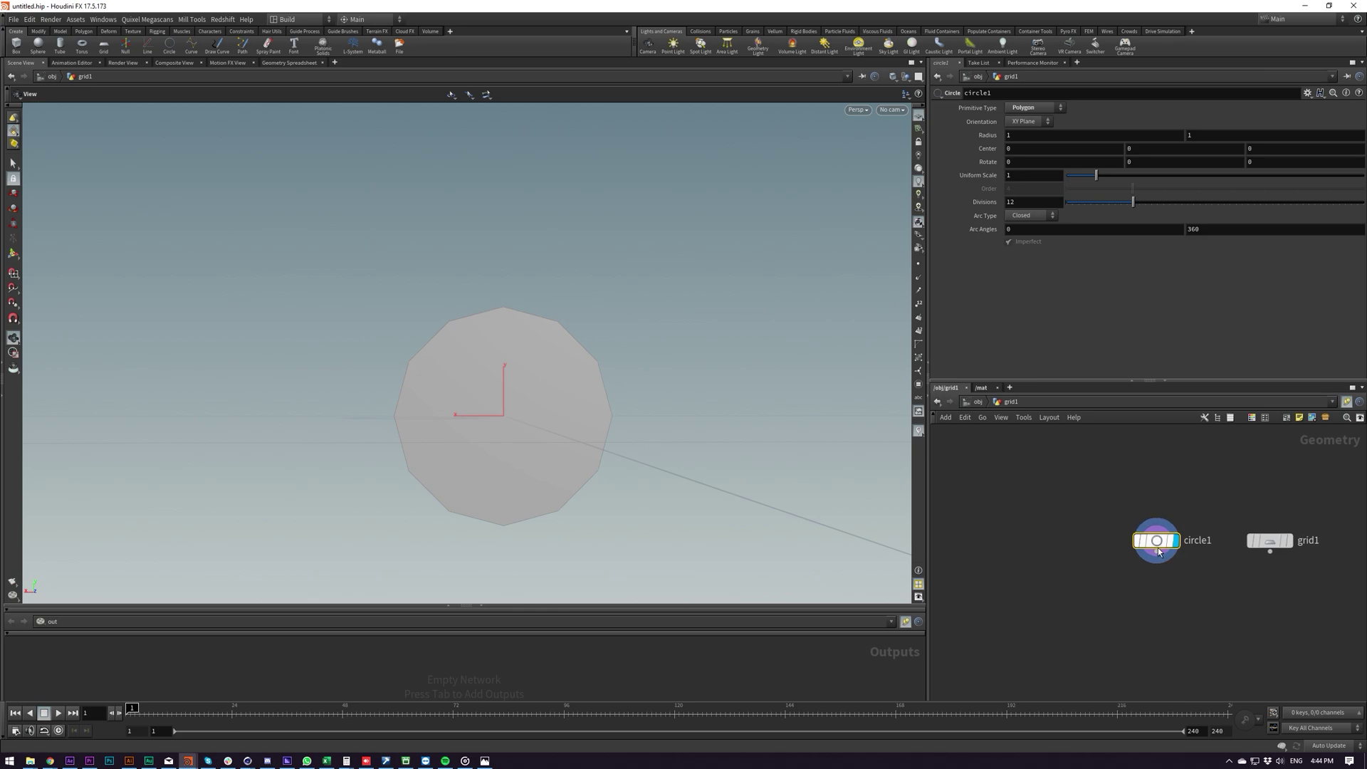
alt+drag(1155, 542, 1043, 541)
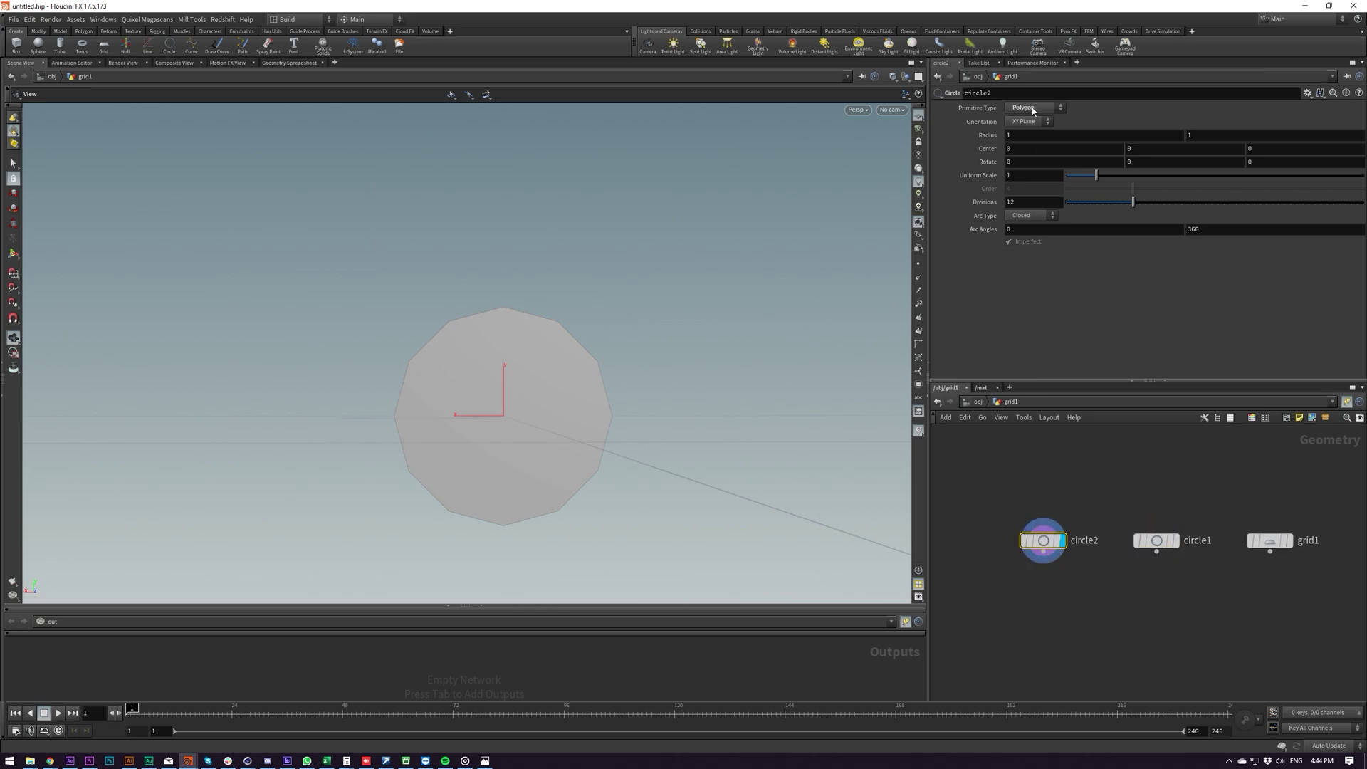
drag(1145, 202, 1362, 202)
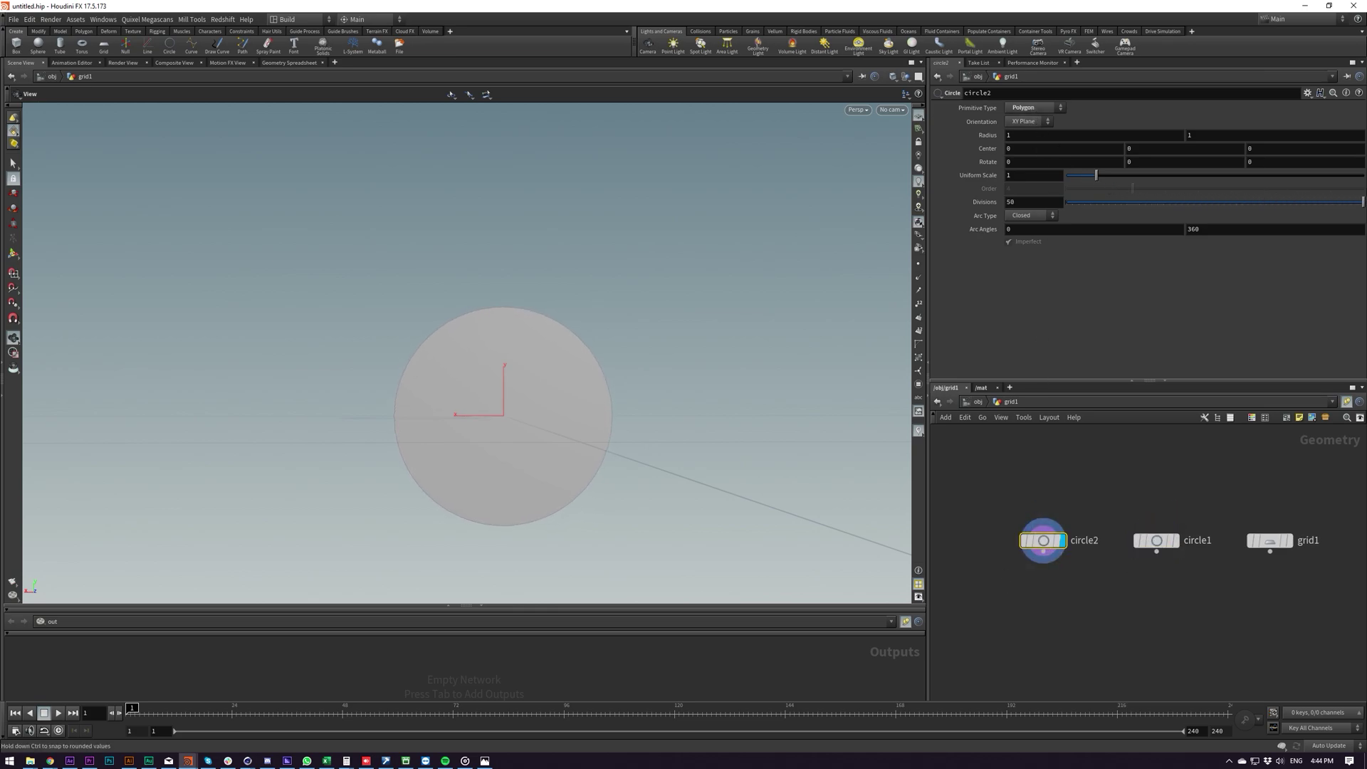
double_click(1025, 202)
text(4)
key(Return)
Set the duplicated circle's start arc angle to 45 and its Y radius to 2.2.
double_click(1037, 229)
text(45)
key(Return)
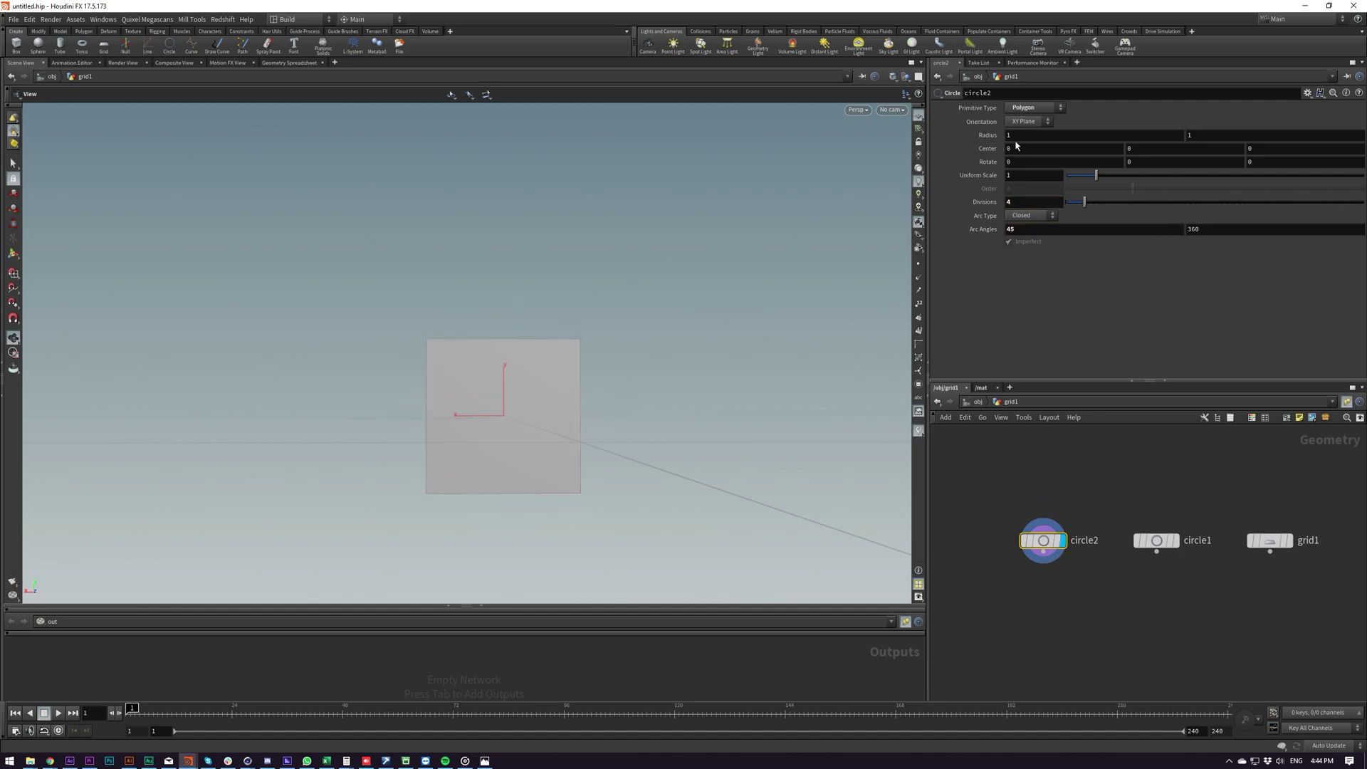
middle_drag(1211, 136, 1296, 136)
middle_drag(1043, 580, 1089, 537)
Round the rectangle's two upper points with a PolyBevel using an offset of 0.705 and 10 divisions.
key(s)
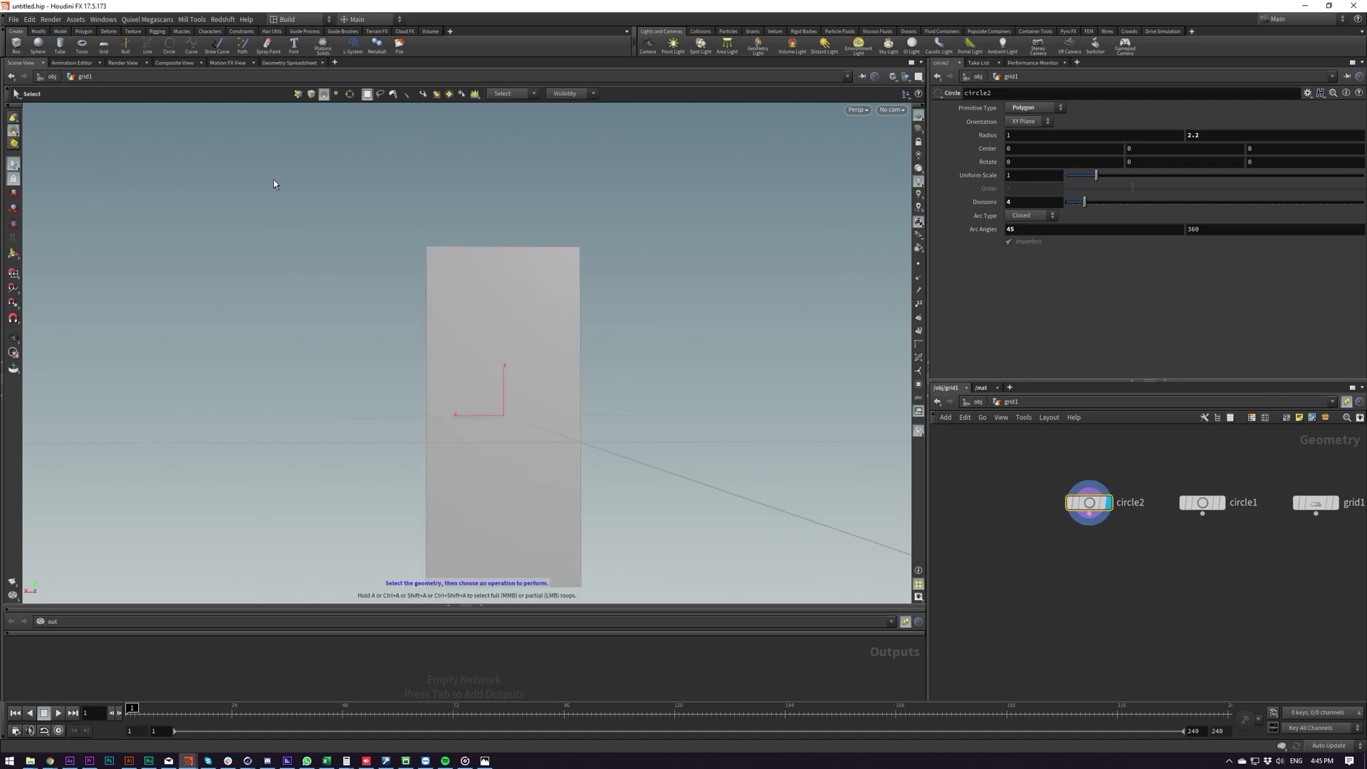
key(1)
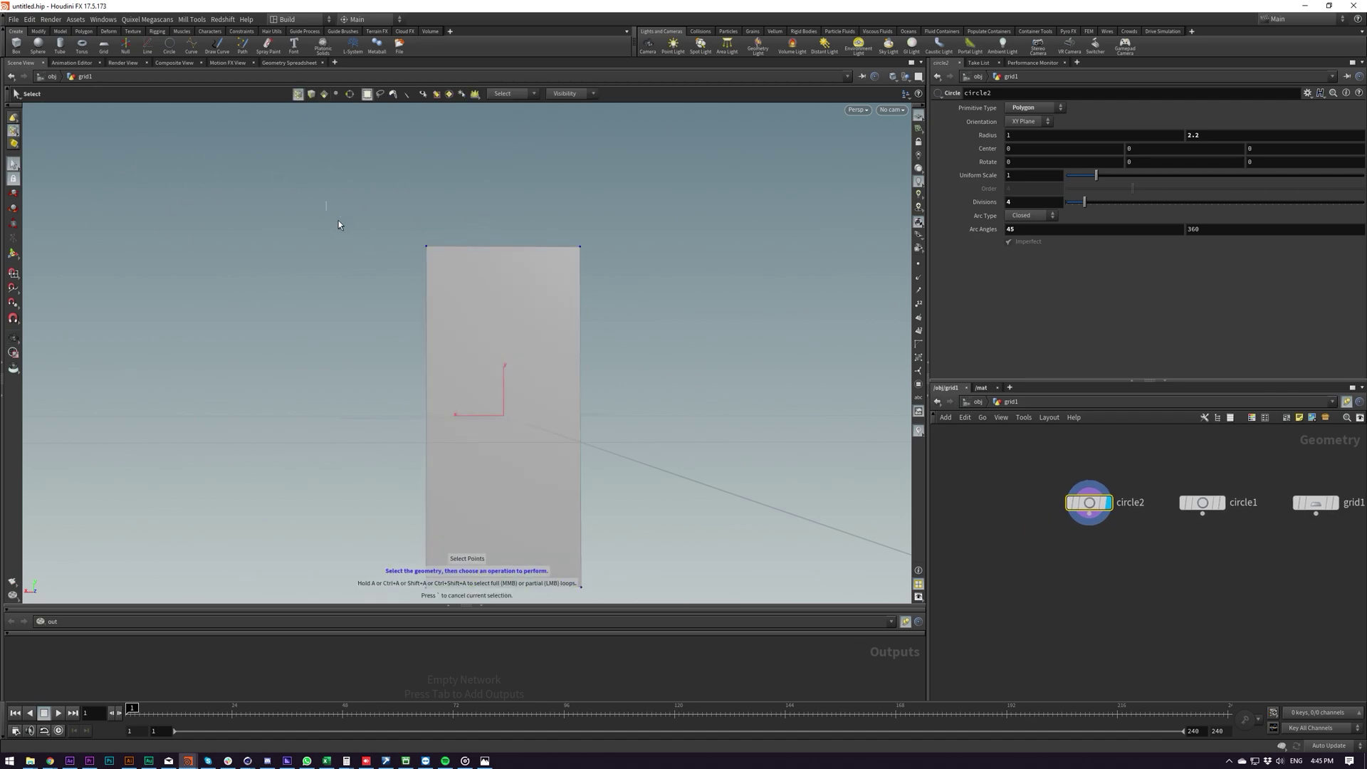
drag(339, 223, 614, 303)
key(Tab)
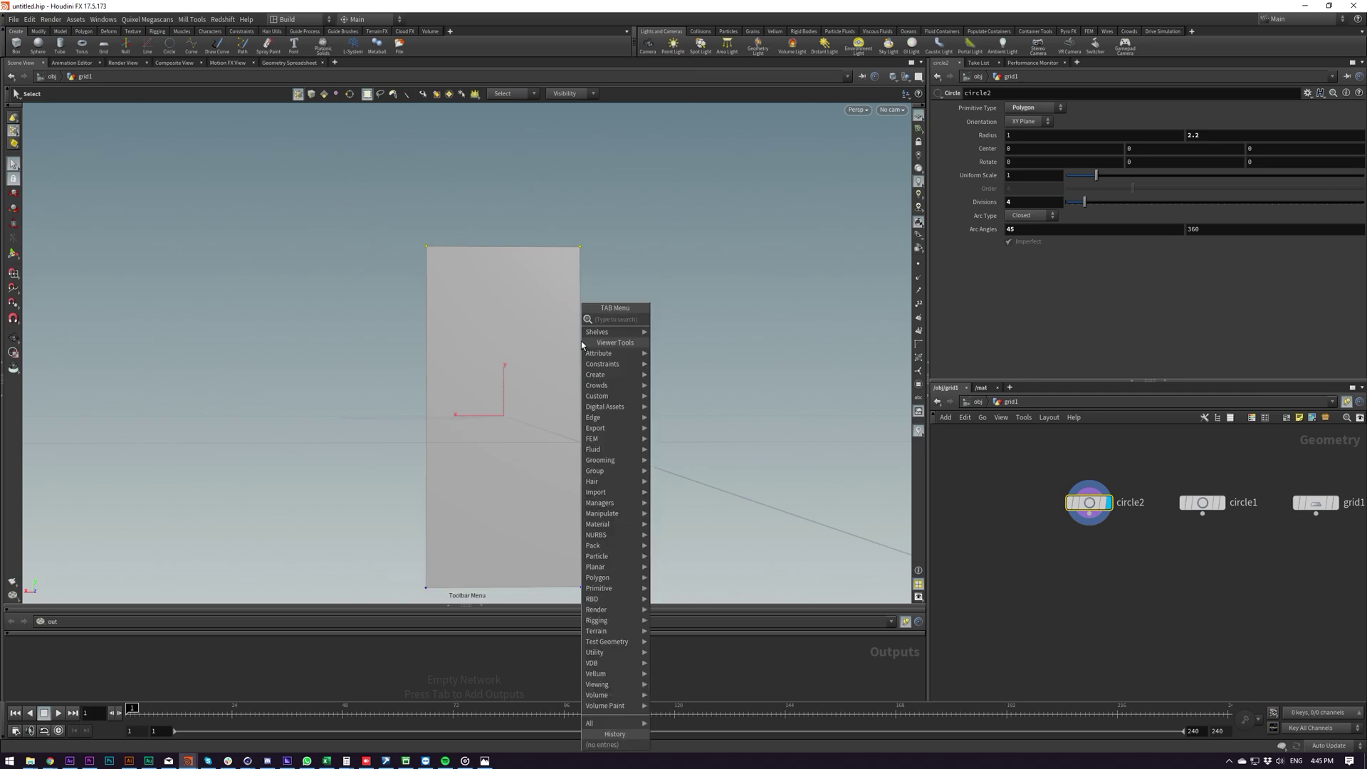
text(polybevel)
key(Return)
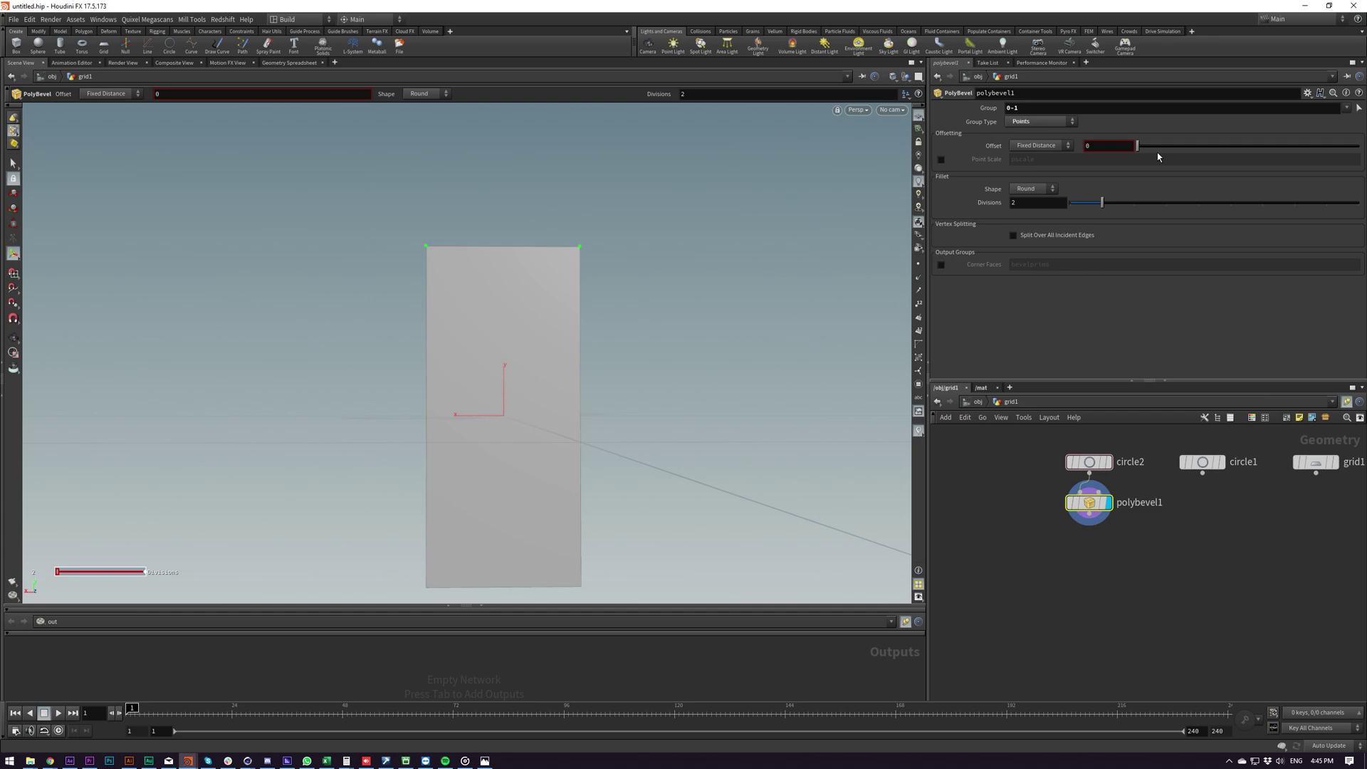
drag(1157, 152, 1293, 155)
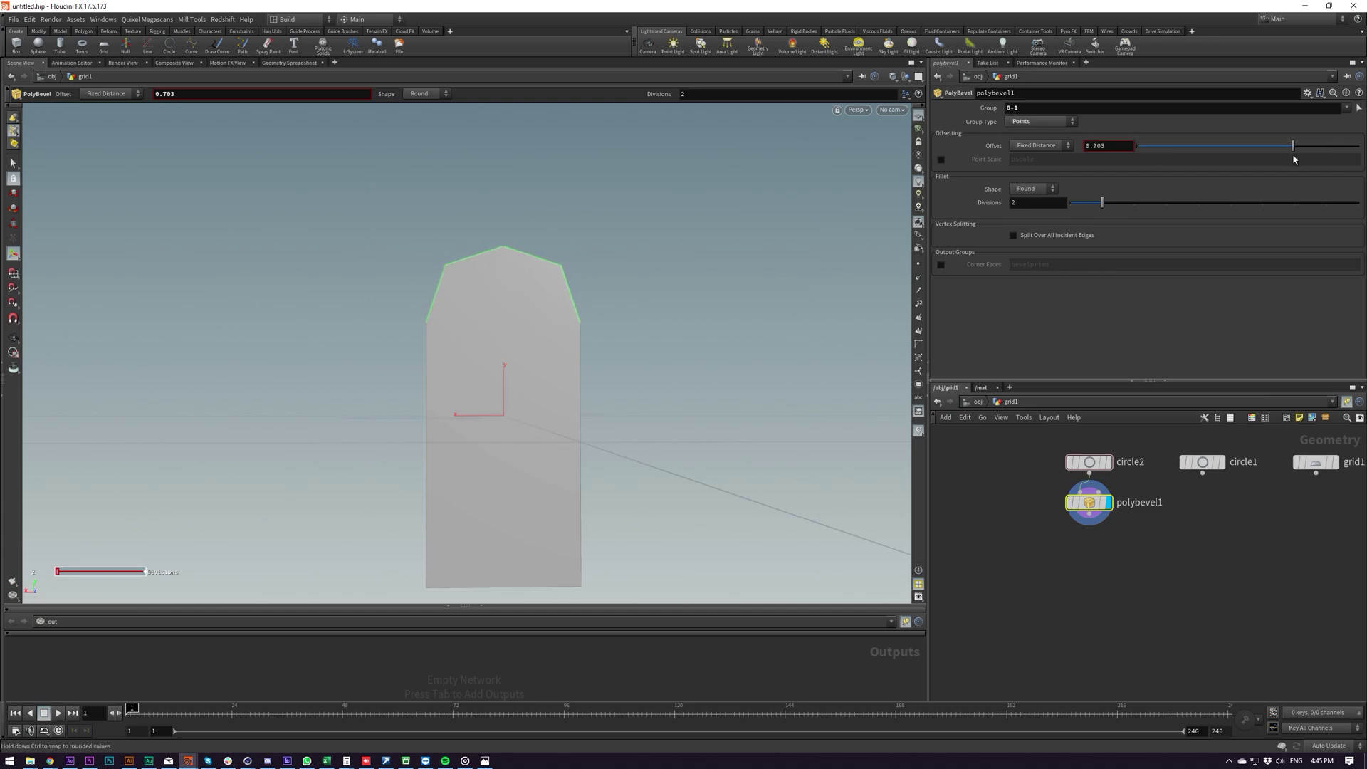
drag(1101, 203, 1359, 202)
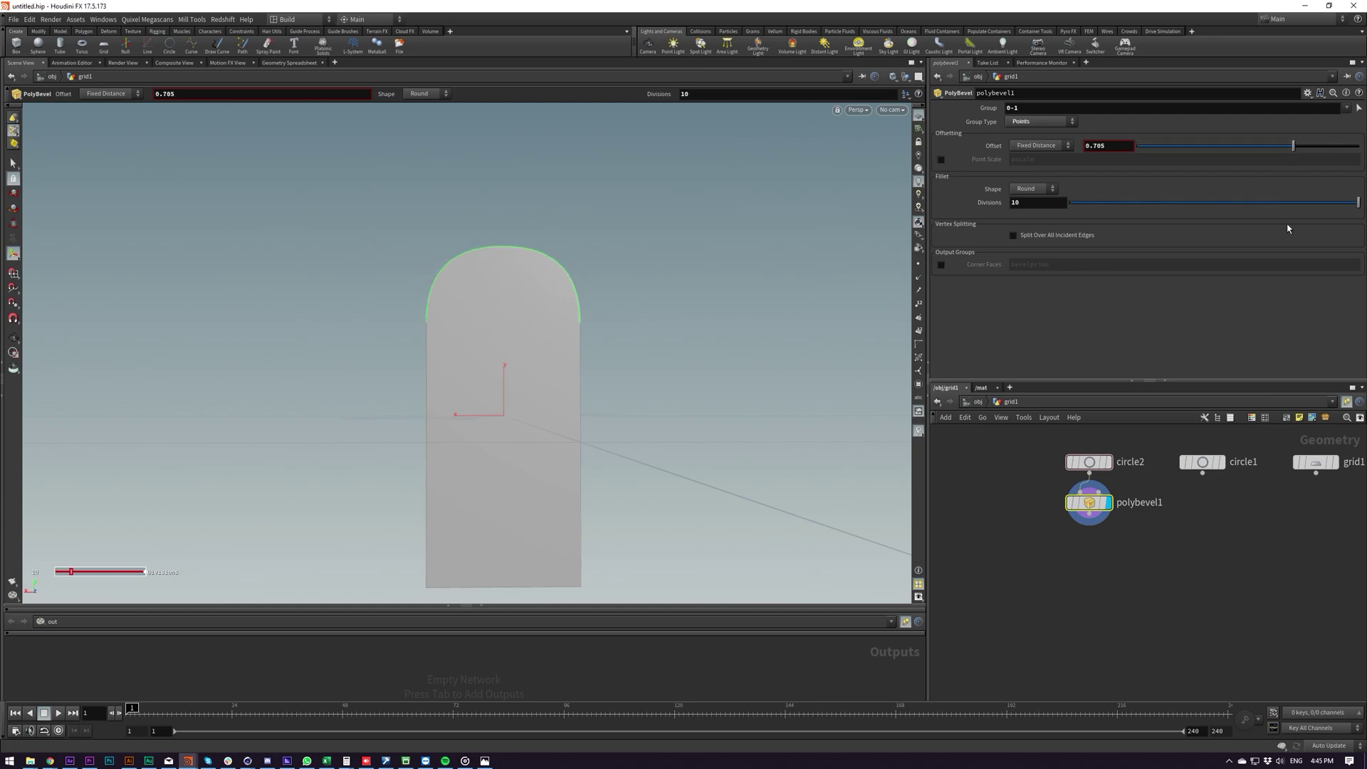
key(Escape)
Inspect the bevelled arch and delete the duplicated circle node together with its PolyBevel node.
drag(543, 307, 491, 324)
right_drag(492, 324, 632, 232)
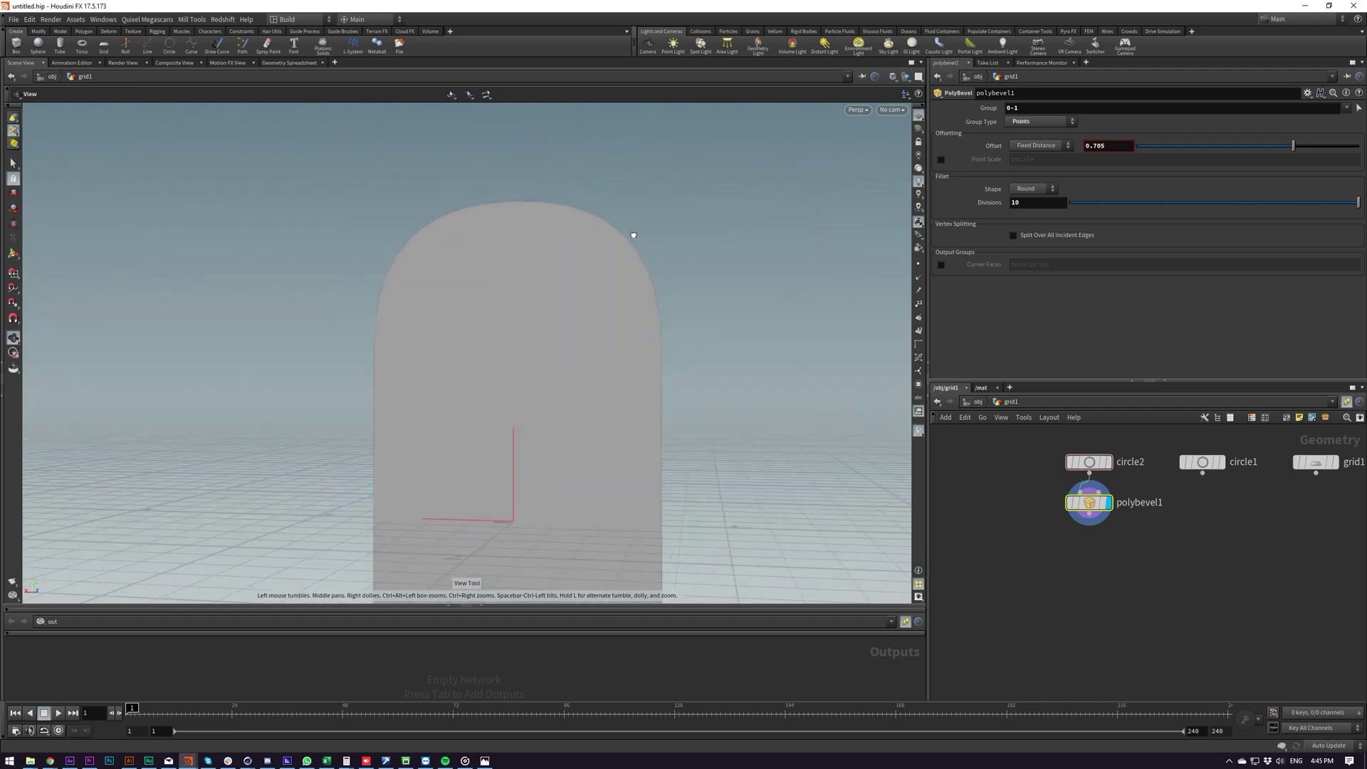
drag(631, 232, 598, 183)
drag(378, 308, 427, 314)
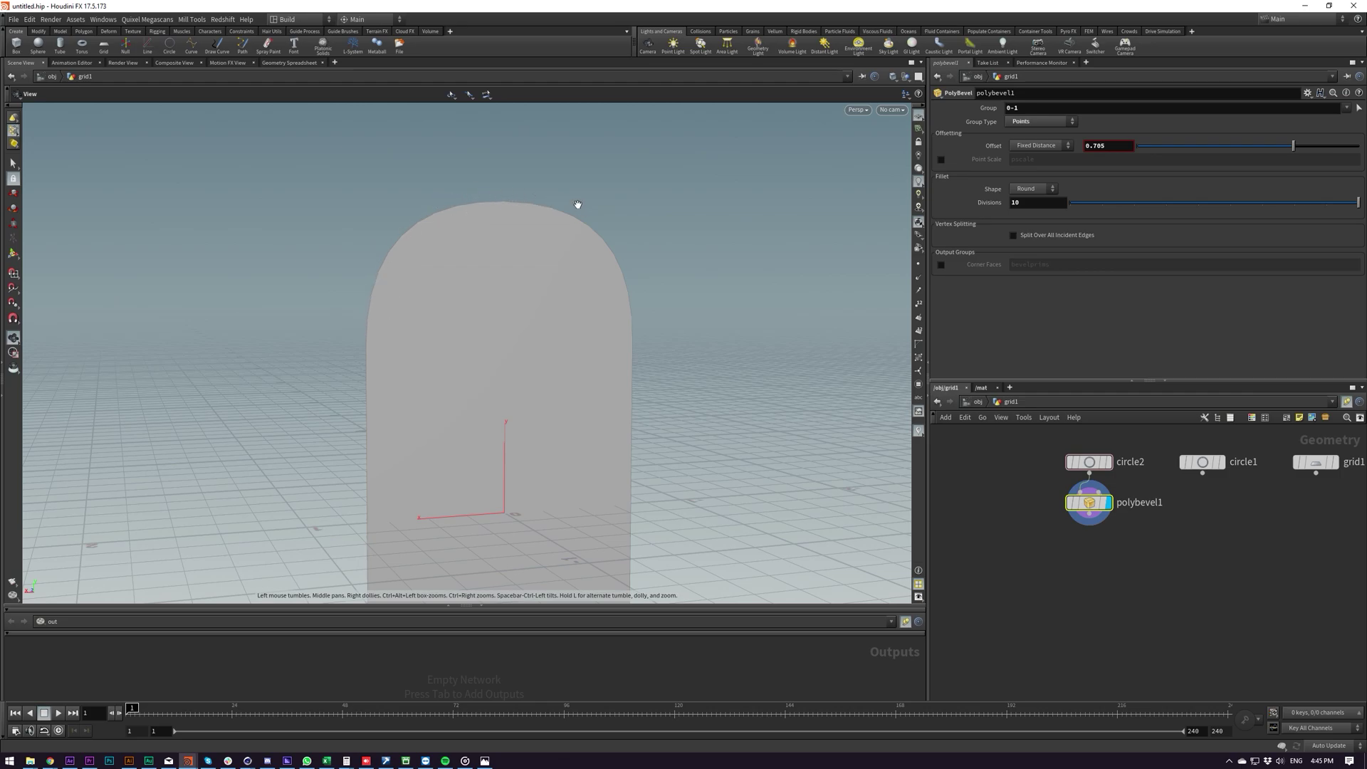
drag(626, 296, 578, 243)
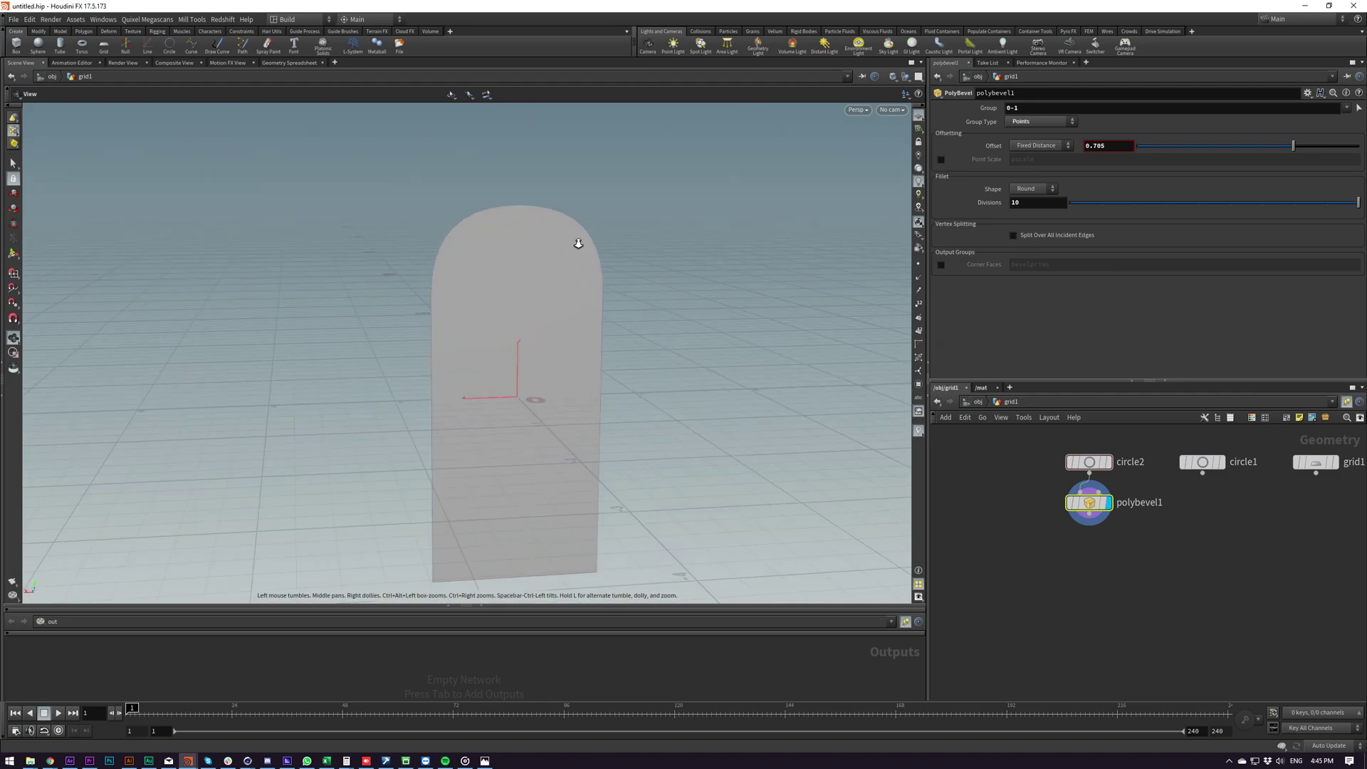
right_drag(578, 244, 615, 318)
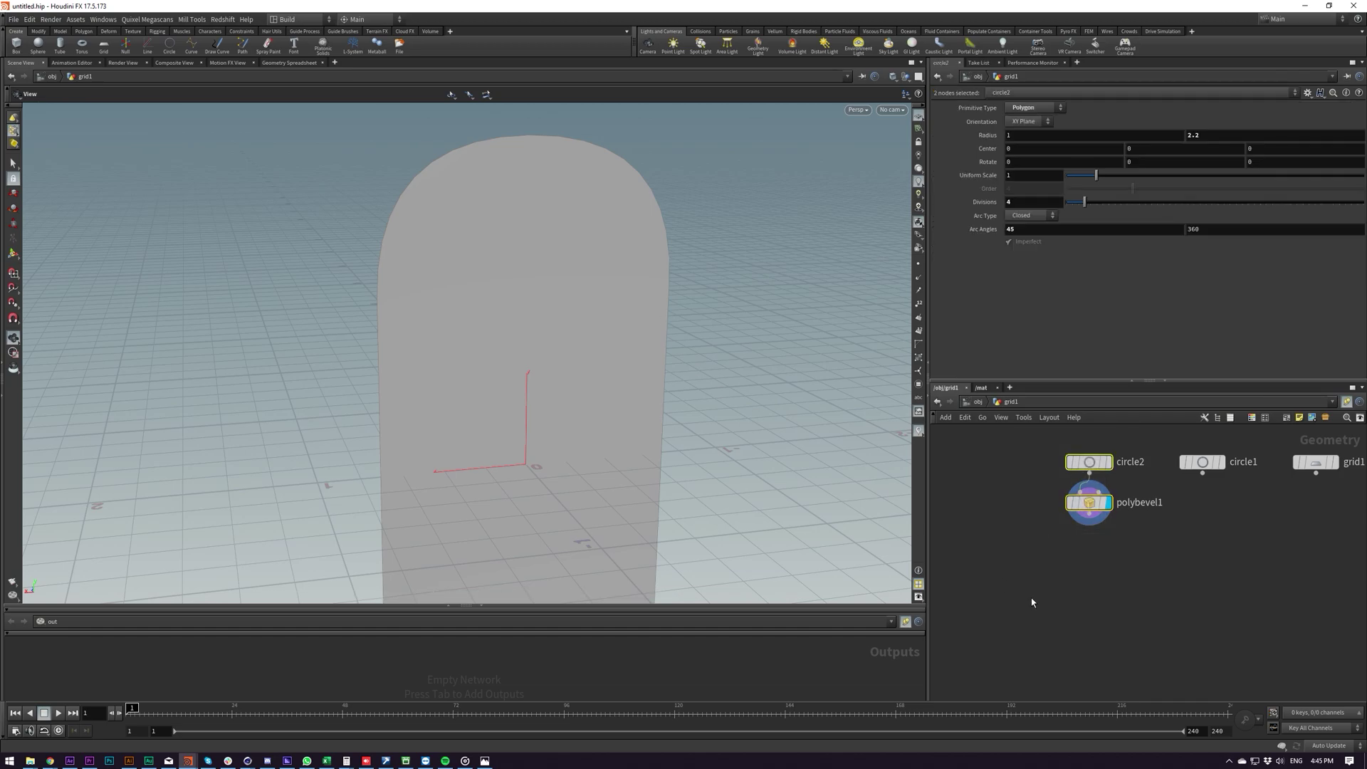
key(Delete)
Select the remaining circle node and set its divisions to 150.
middle_drag(1206, 564, 1149, 571)
click(1139, 470)
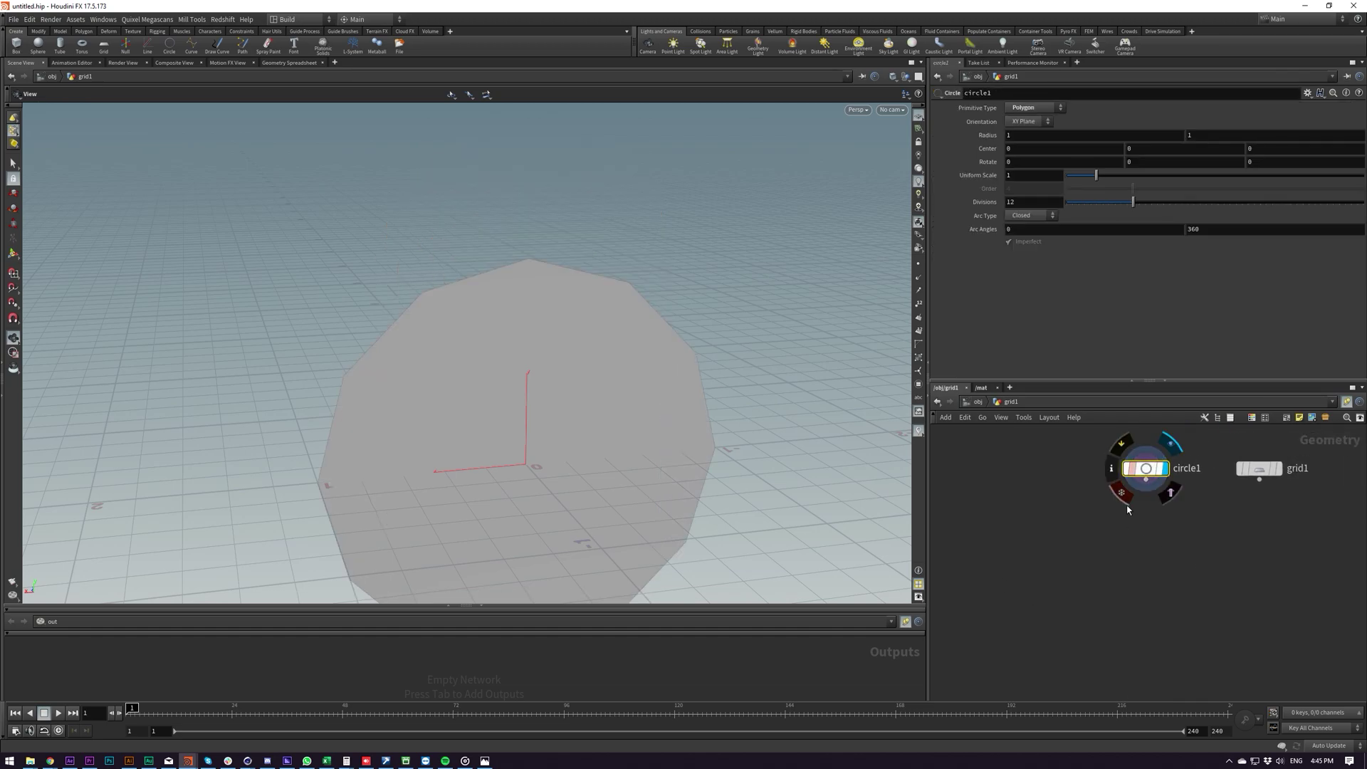
key(BackSpace)
key(BackSpace)
text(150)
key(Return)
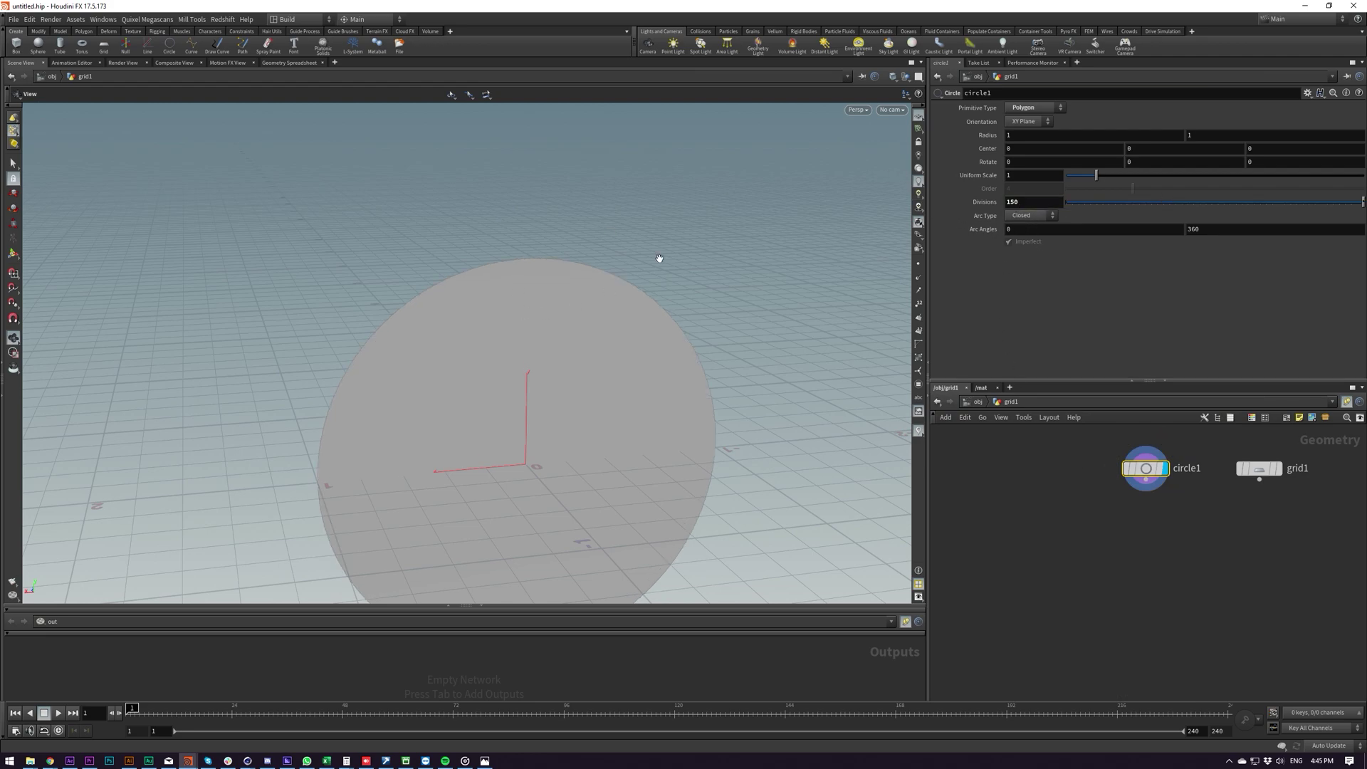
Set the circle's arc type to Open Arc and its arc angles to 0 and 180.
middle_drag(659, 258, 556, 278)
click(1022, 217)
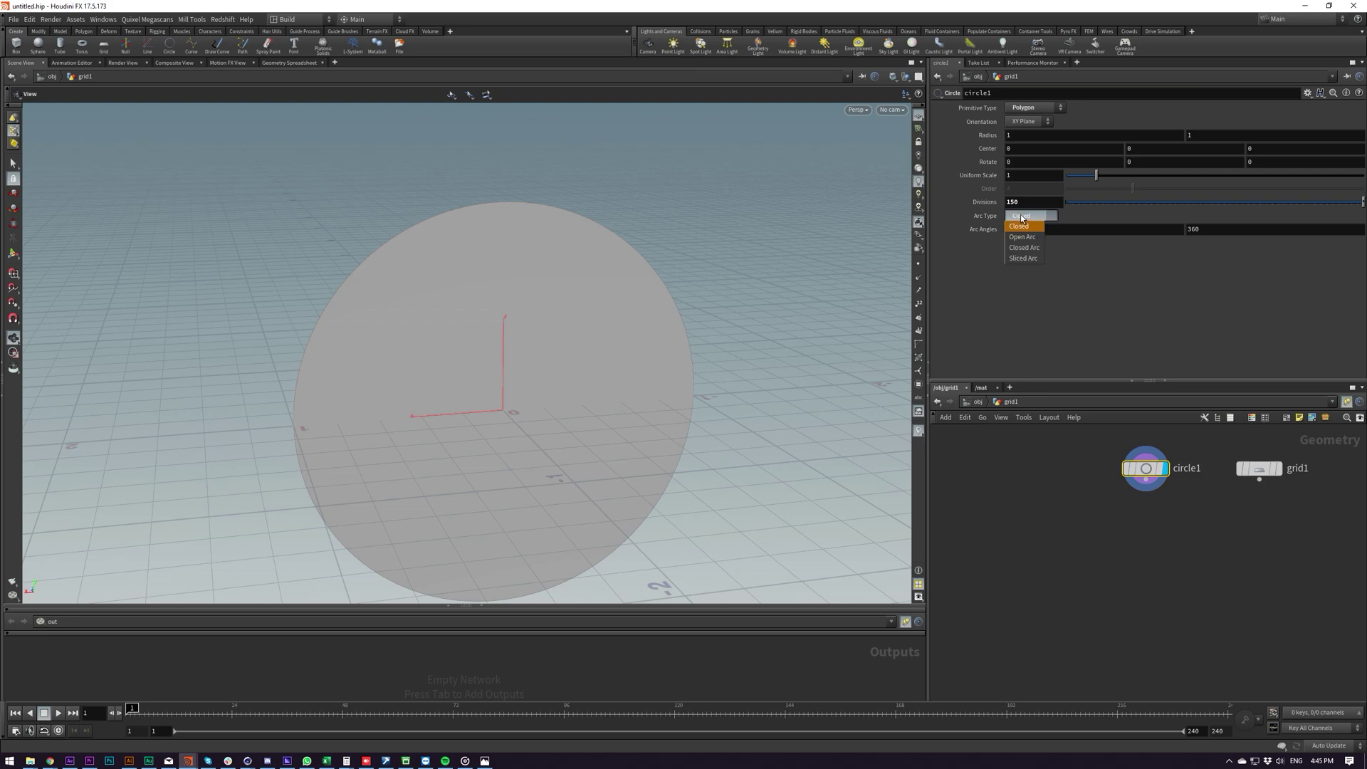
click(1021, 236)
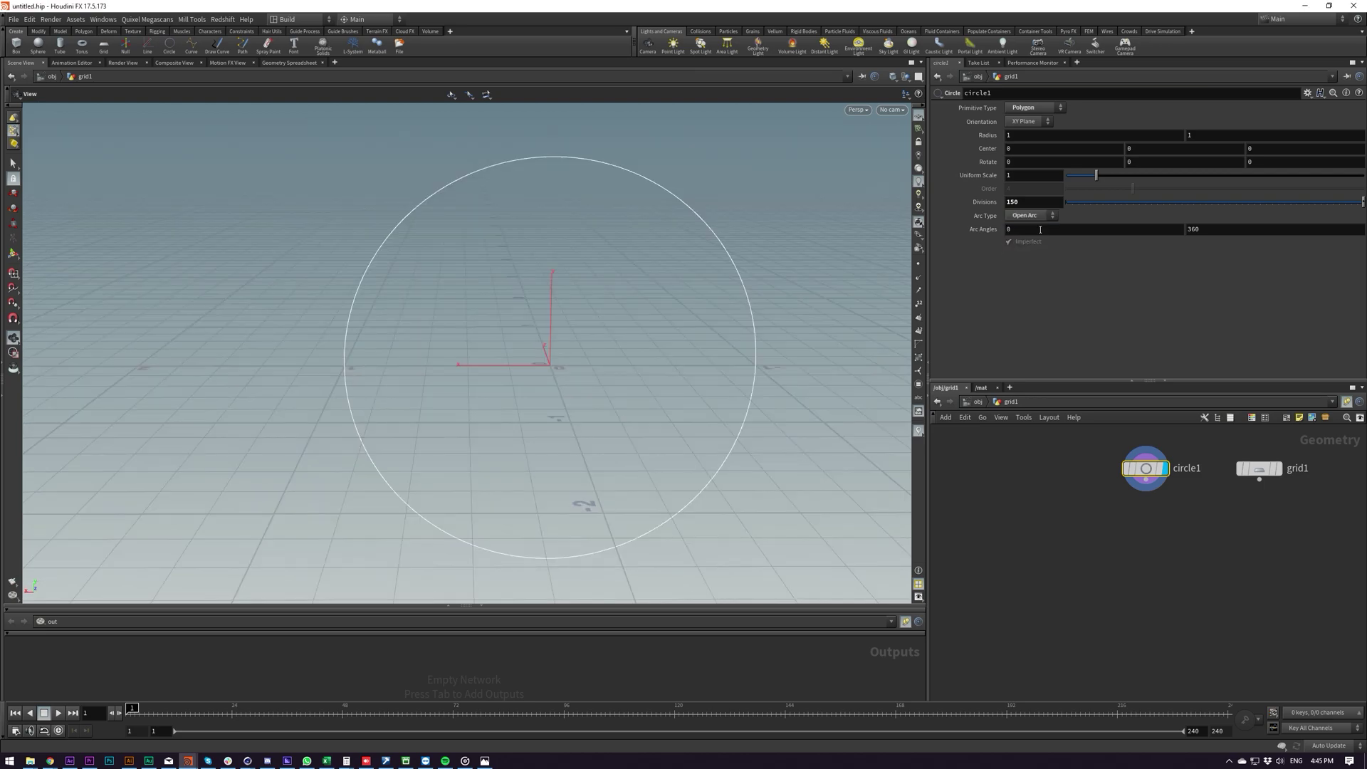
text(180)
key(Return)
key(ctrl+z)
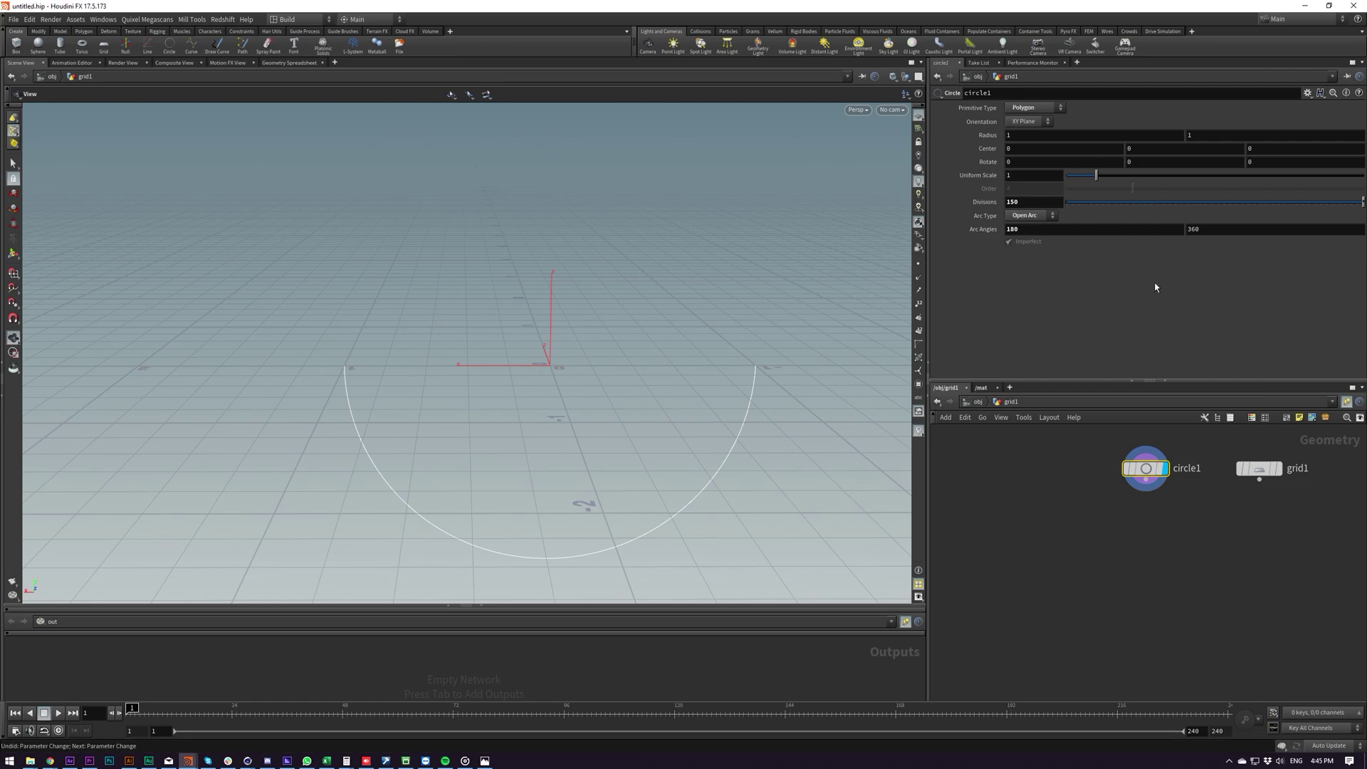
key(ctrl+z)
key(ctrl+z)
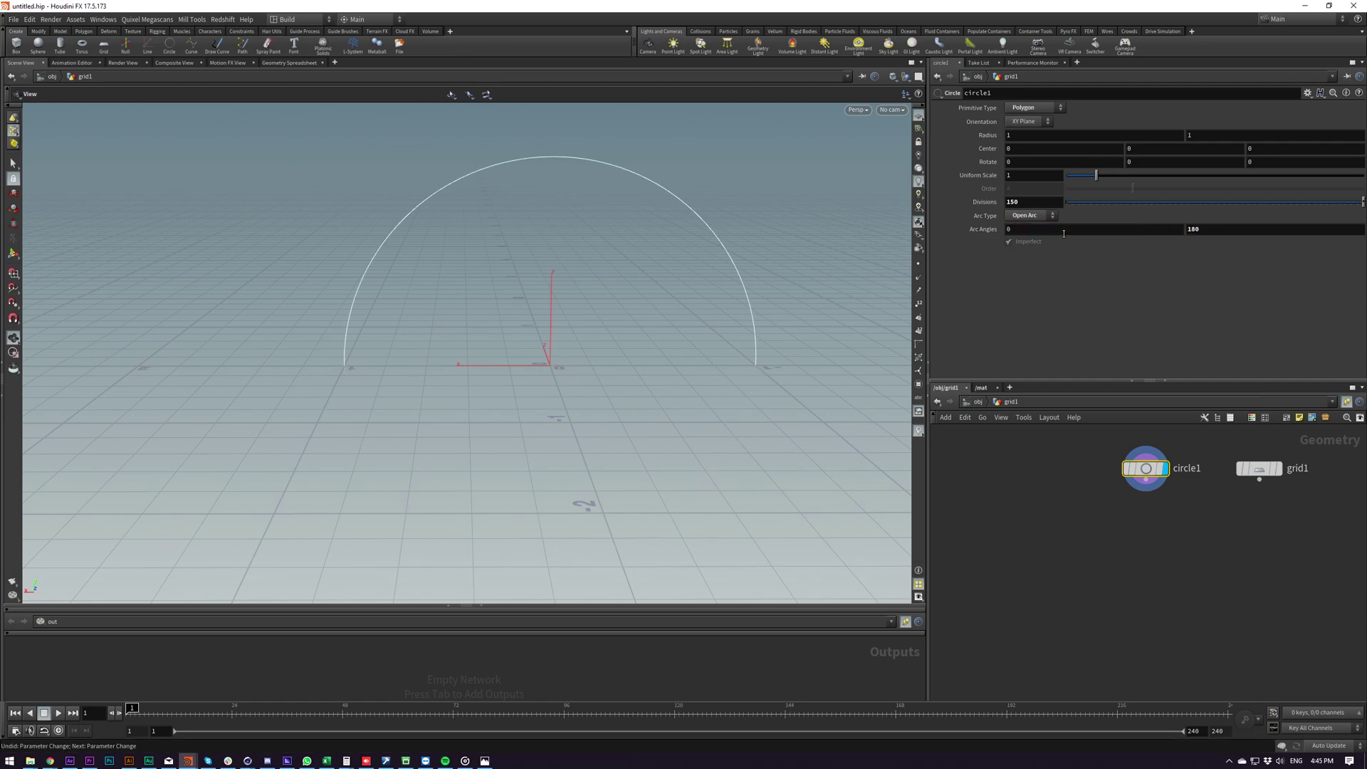
Examine the half-circle arc from different angles and distances.
drag(611, 357, 693, 281)
scroll(812, 252, up, 1)
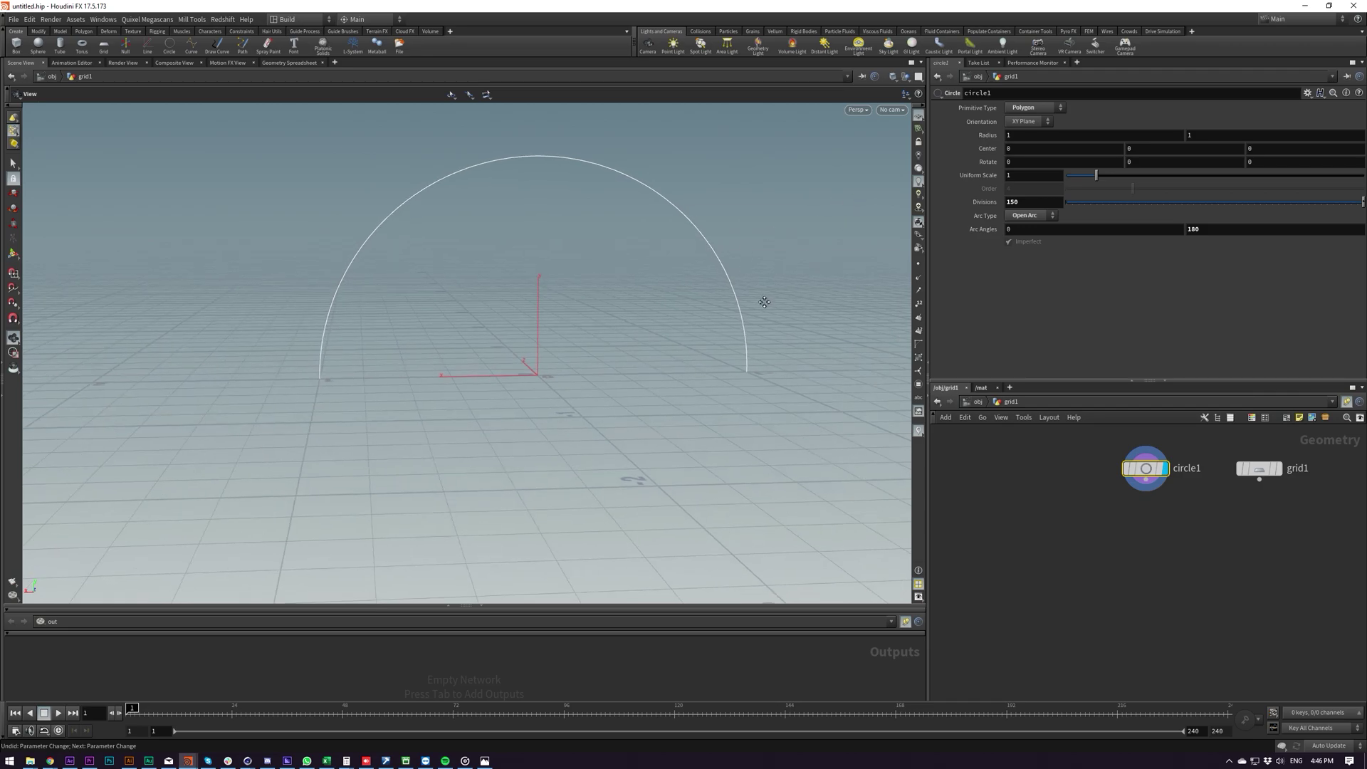
middle_drag(763, 302, 783, 328)
alt+drag(703, 348, 686, 214)
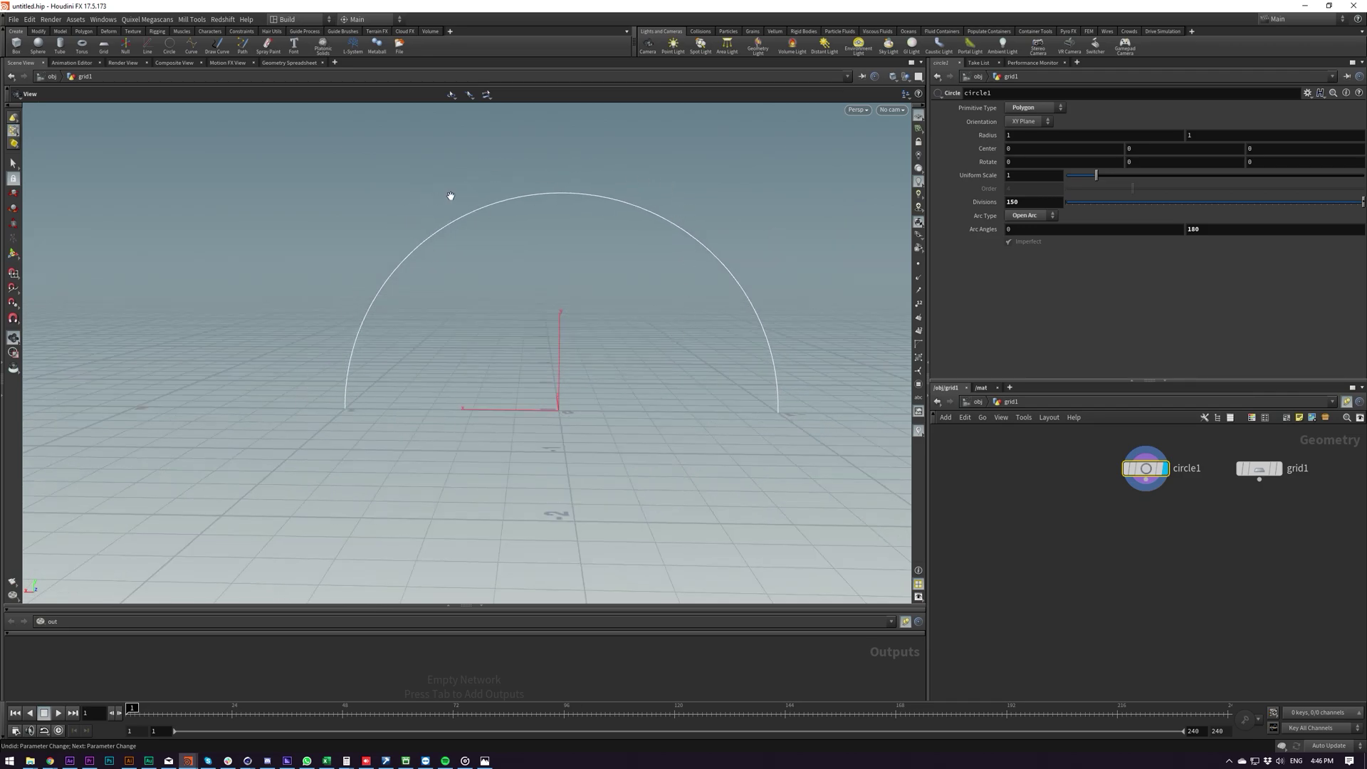
drag(647, 335, 630, 359)
right_drag(630, 359, 566, 372)
alt+middle_drag(567, 395, 581, 322)
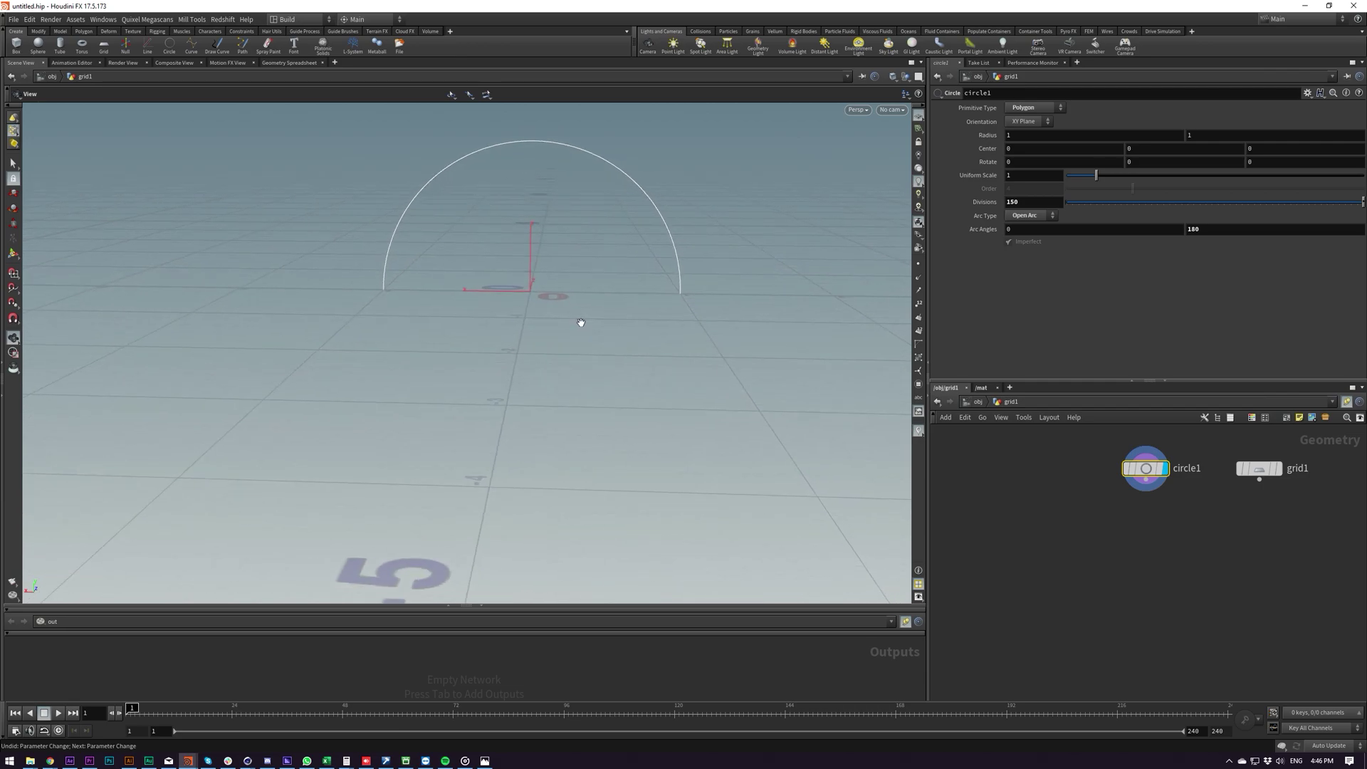
right_drag(679, 304, 865, 93)
right_drag(748, 243, 585, 334)
middle_drag(585, 334, 610, 363)
drag(610, 363, 623, 336)
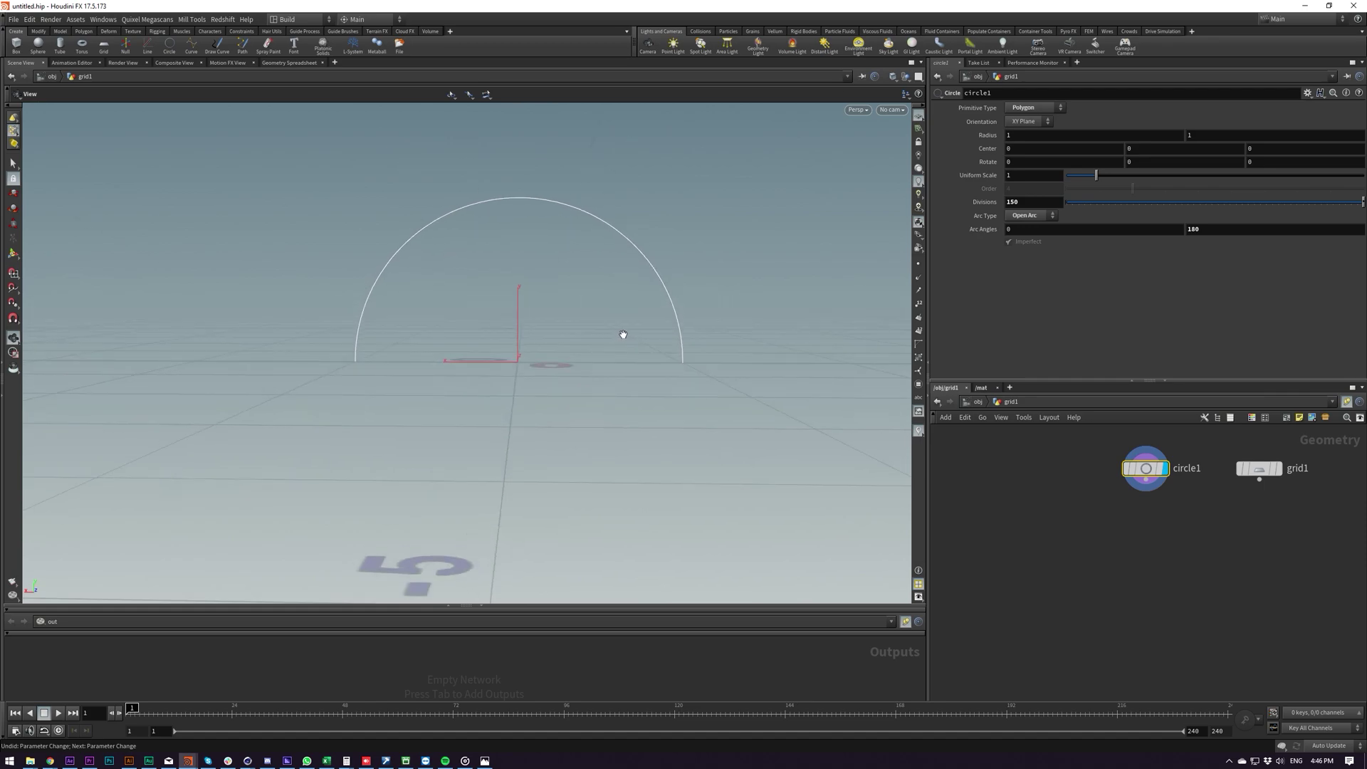
middle_drag(674, 342, 710, 340)
Add a Copy and Transform node below the circle node and connect it to the circle's output.
middle_drag(1102, 514, 1083, 539)
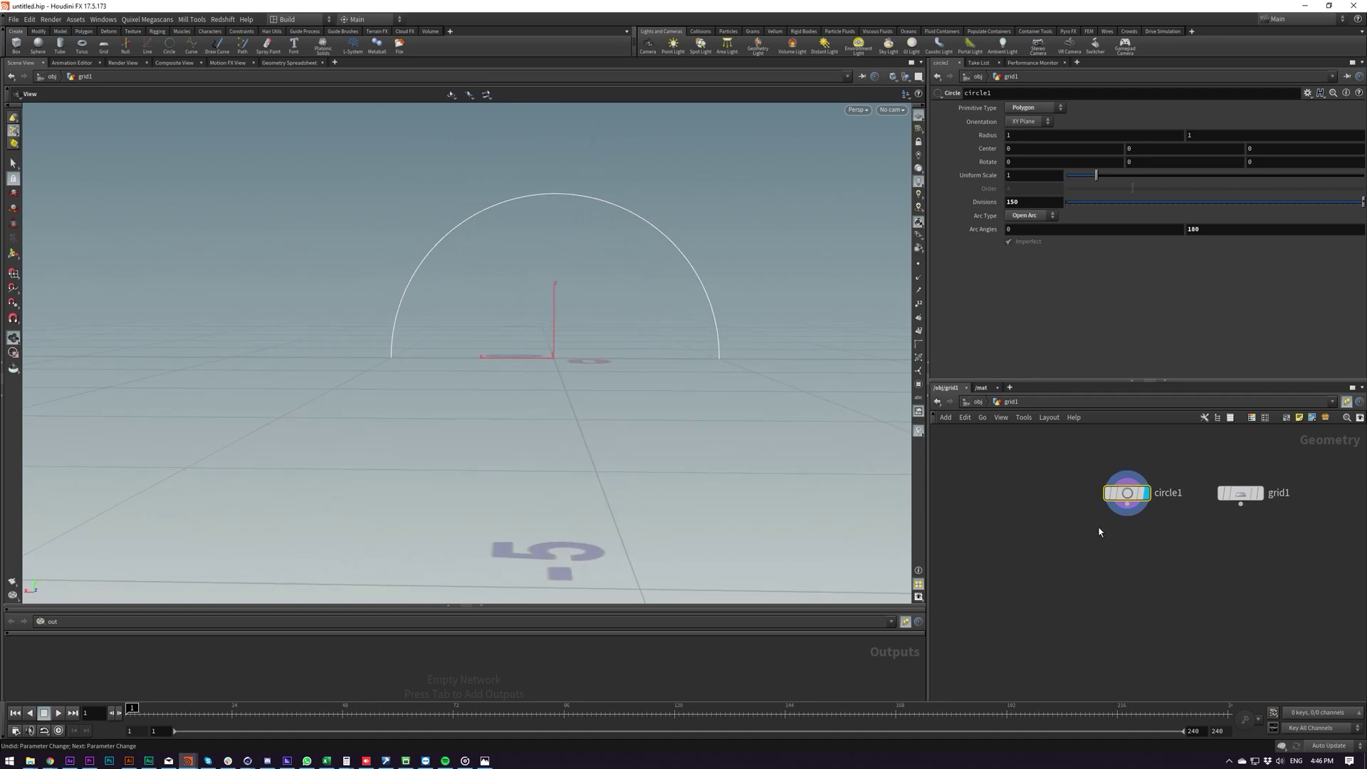
key(Tab)
text(cop)
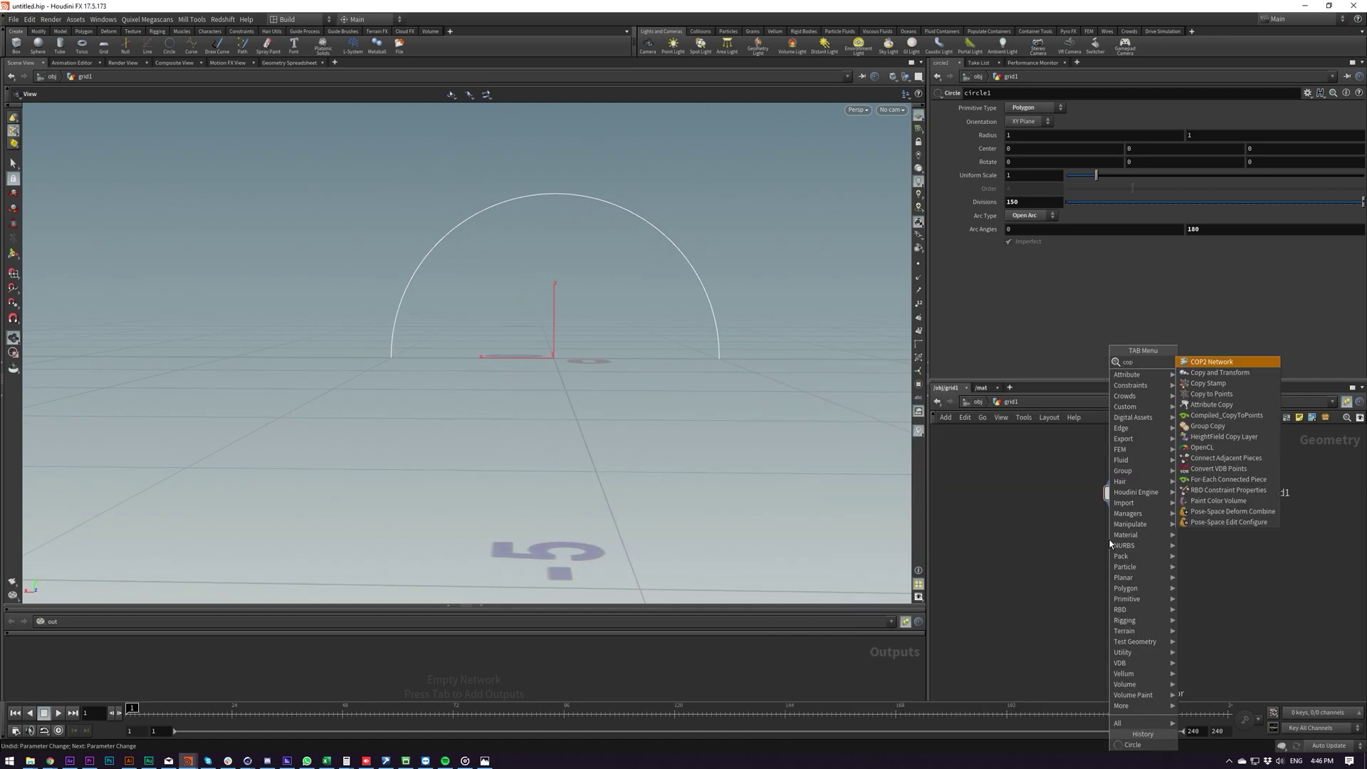
text(ytr)
key(Return)
click(1132, 527)
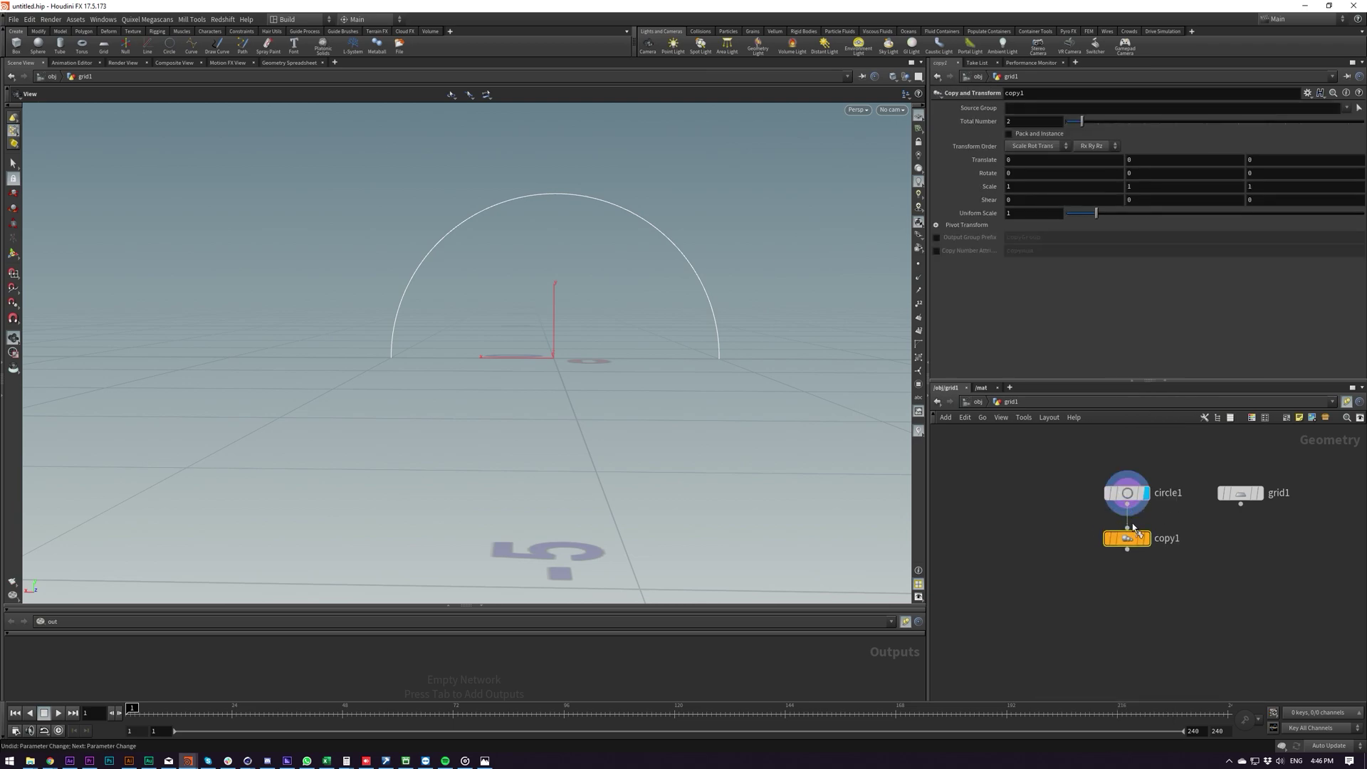
Offset the arc's copy by -2.3 in Y and flatten it with a Y scale of 0.
middle_drag(1156, 164, 1038, 173)
drag(1139, 187, 1113, 228)
text(0)
key(Return)
drag(706, 227, 456, 355)
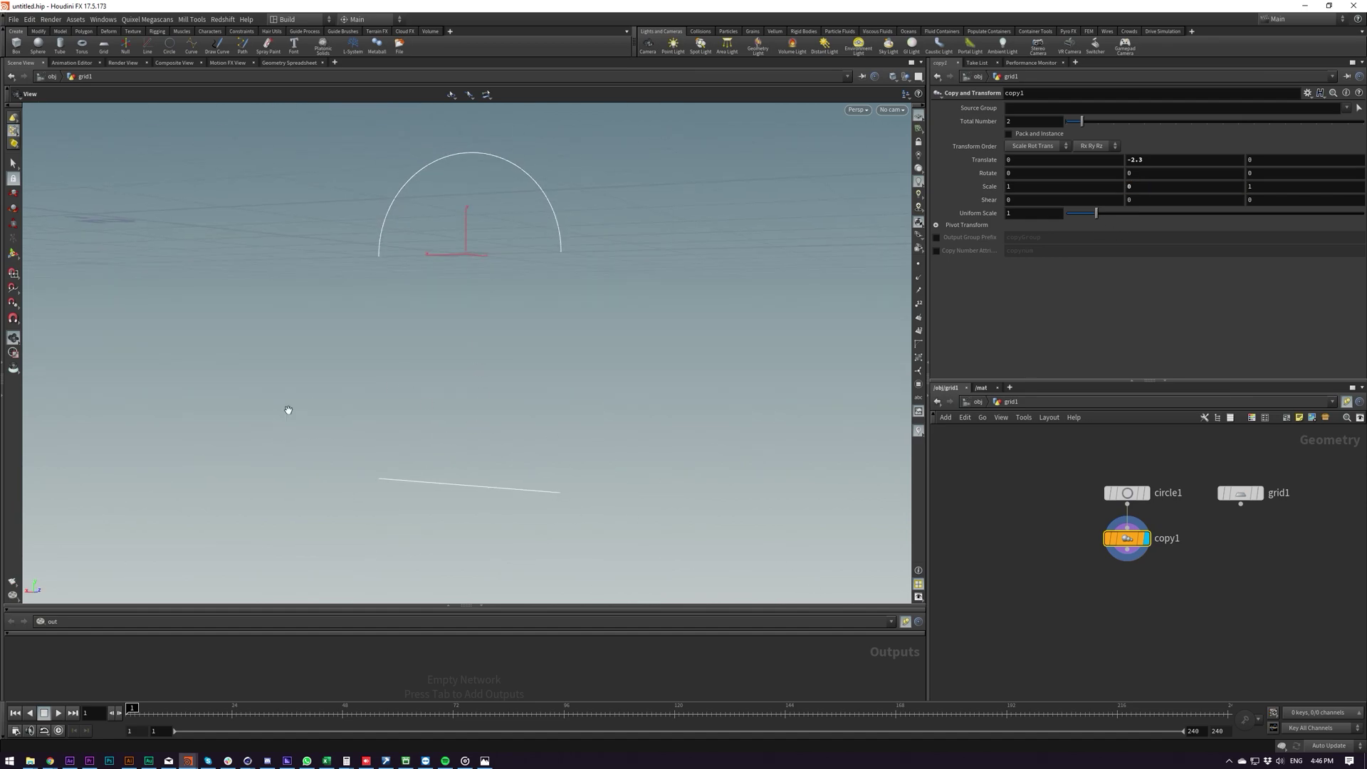
Turn on point display and lower the arc's flattened copy to a Y translate of -3.3.
click(918, 266)
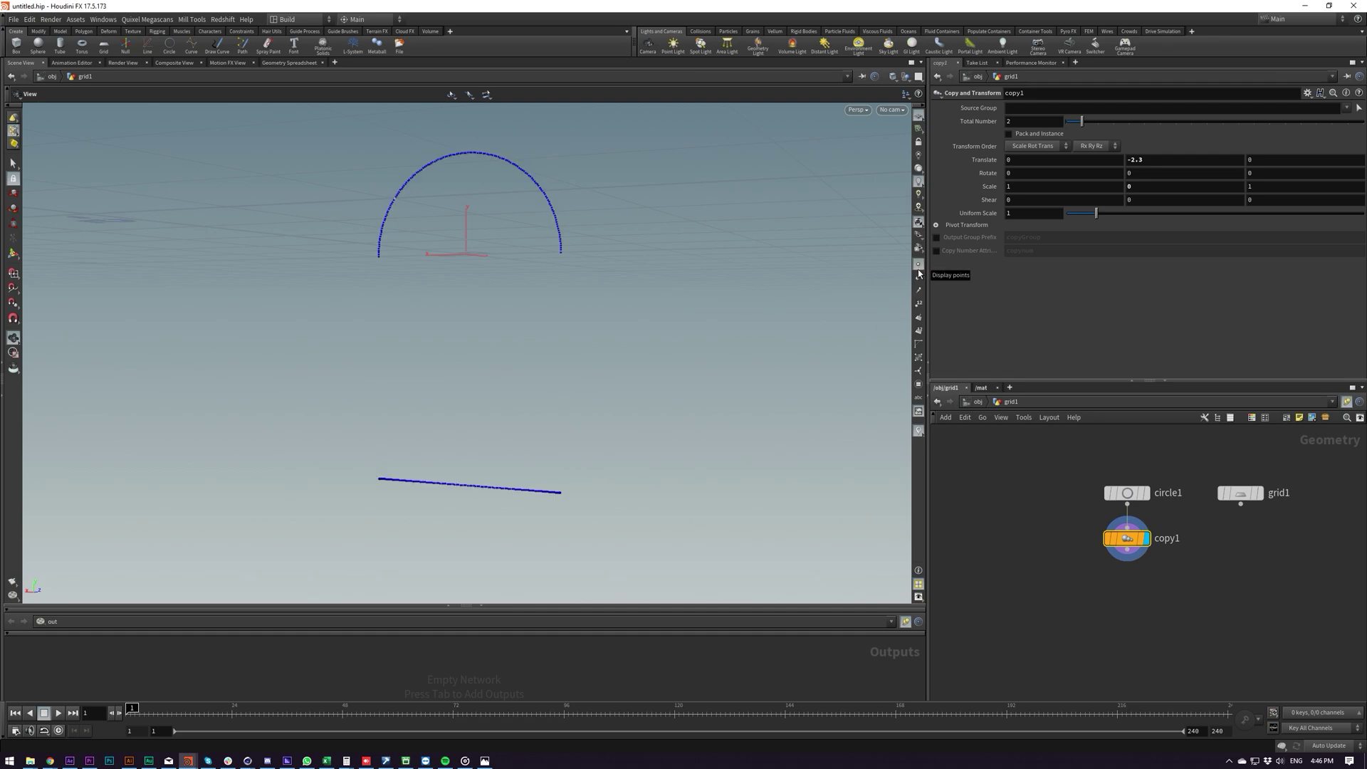
middle_drag(503, 352, 540, 349)
drag(519, 485, 392, 480)
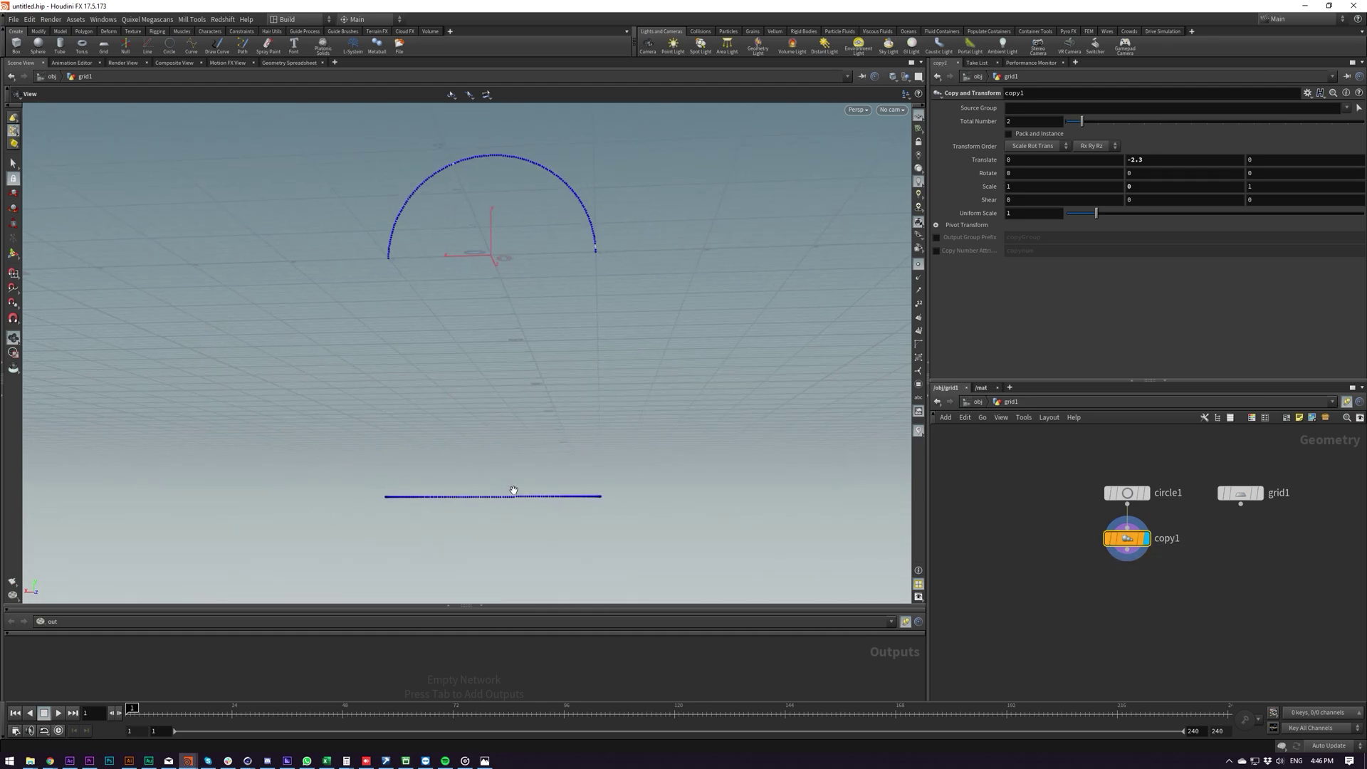
mouse_move(513, 490)
mouse_down()
mouse_move(595, 455)
mouse_move(574, 427)
mouse_move(524, 473)
mouse_up()
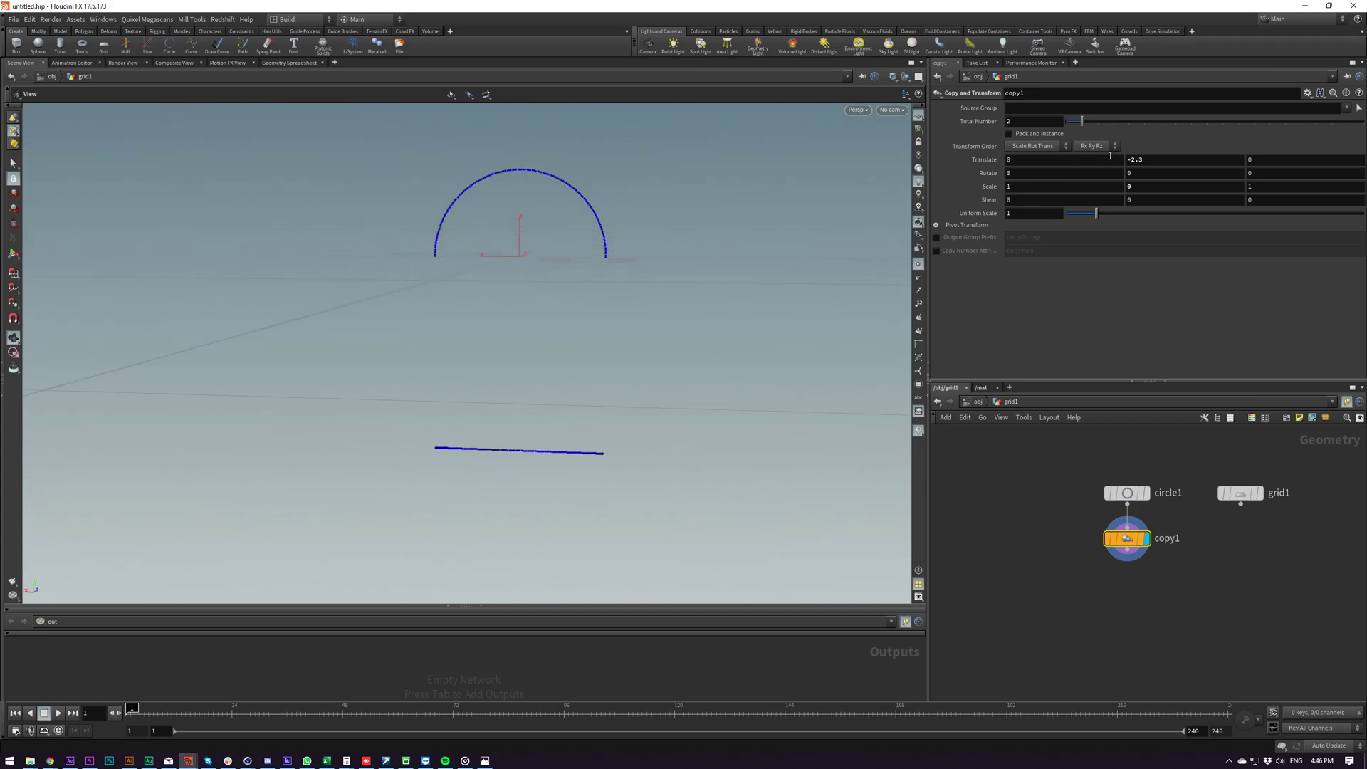
middle_drag(1140, 160, 1075, 161)
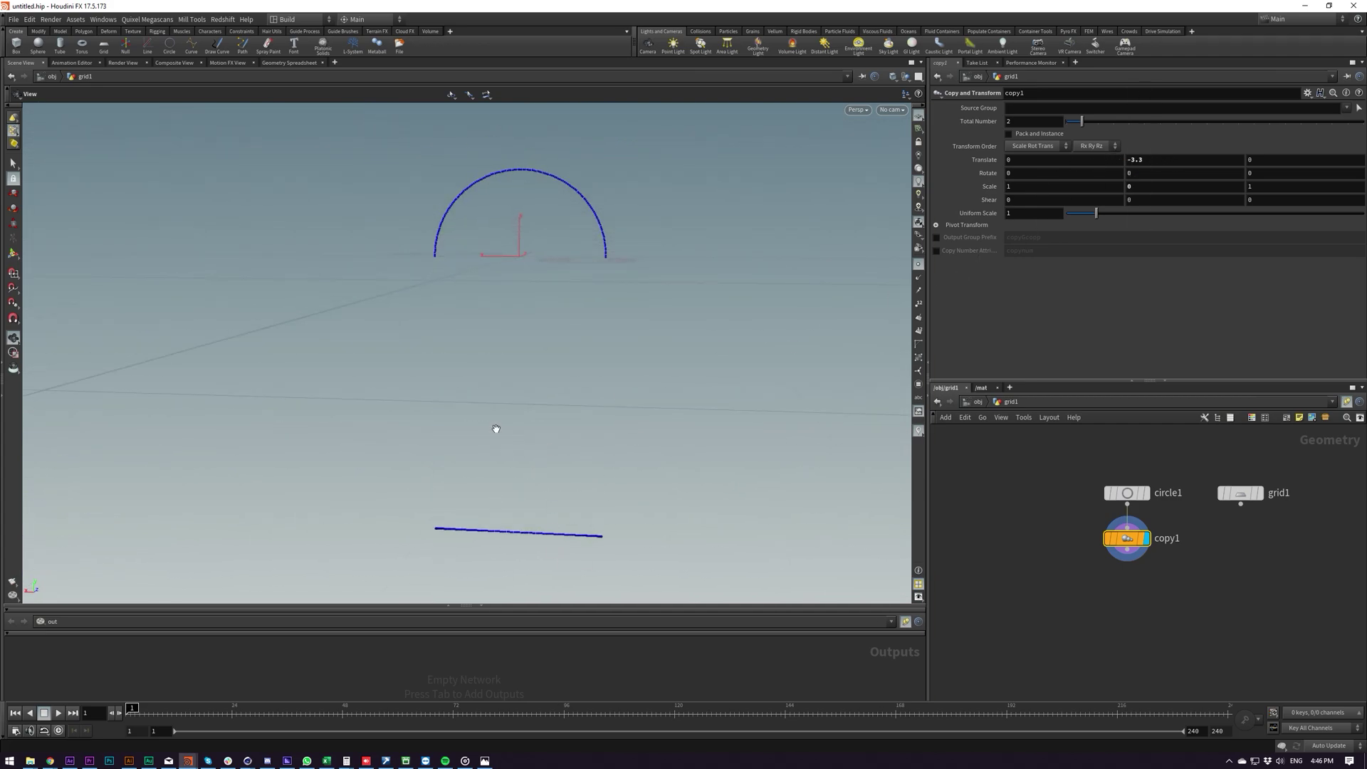
drag(496, 429, 544, 525)
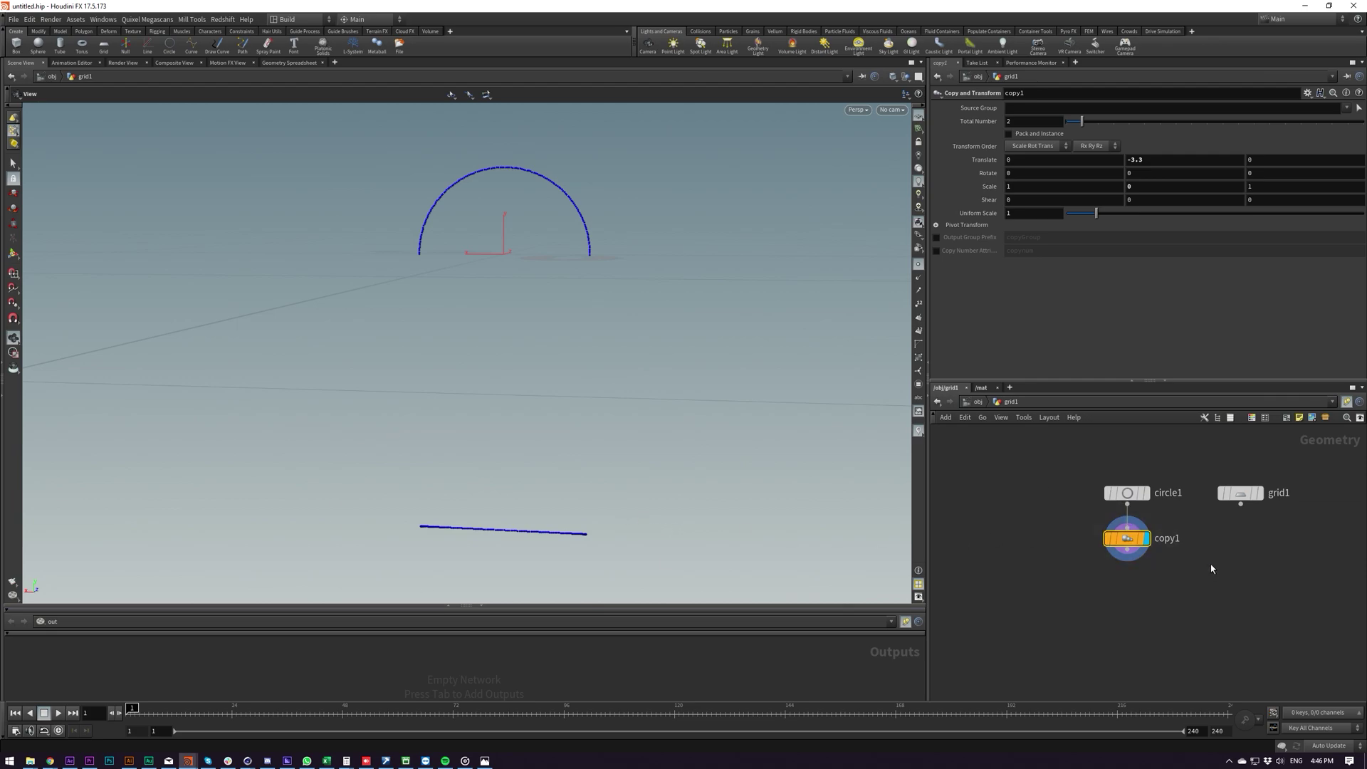
Enable the copy node's Output Group Prefix and connect a Resample node below it, restricted to copyGroup1.
click(936, 238)
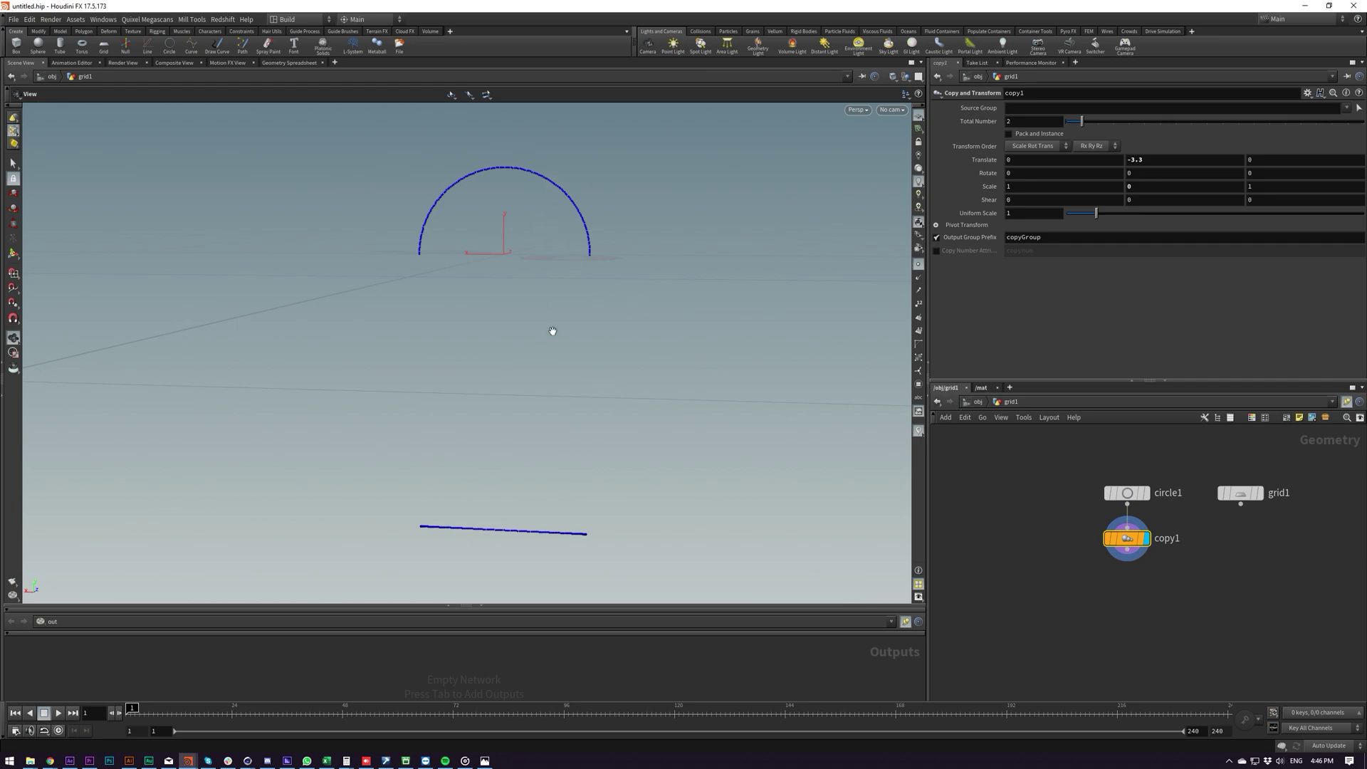
key(Tab)
text(res)
key(Return)
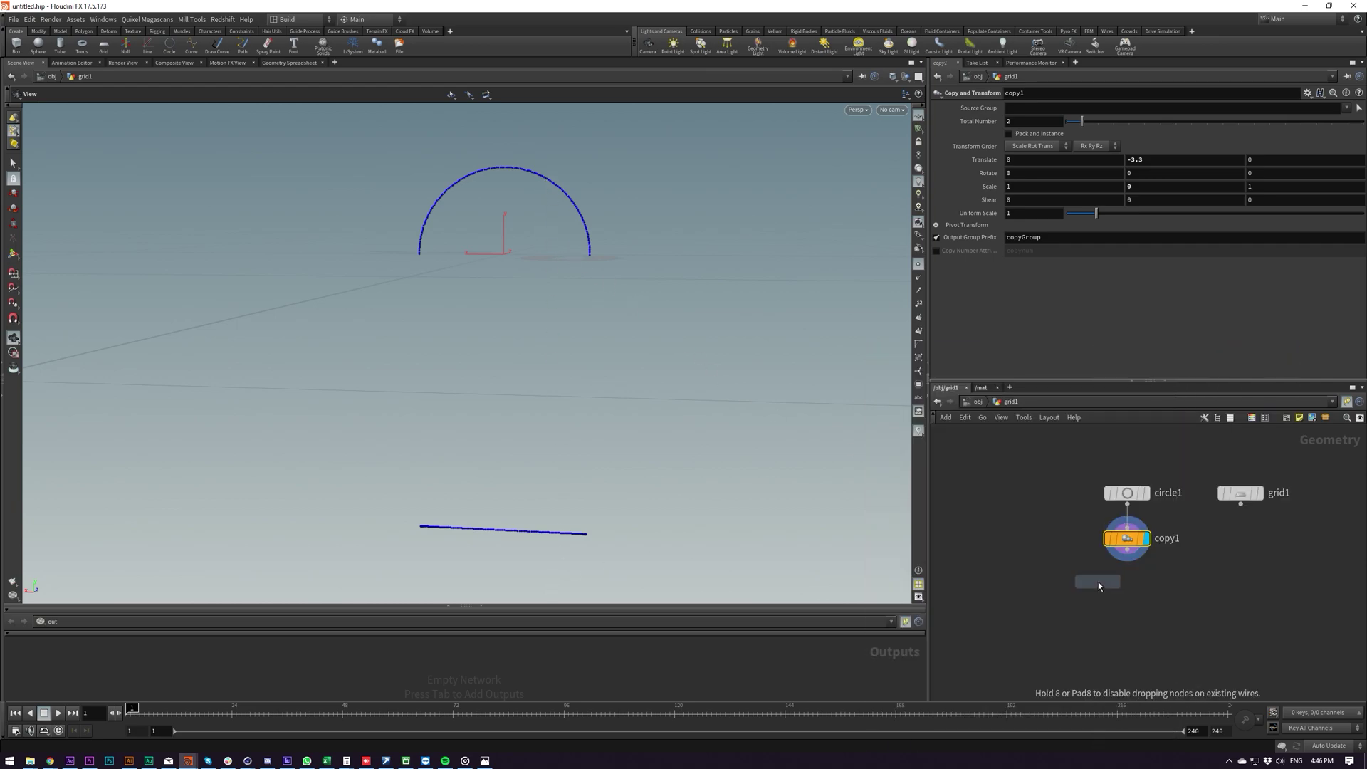
click(1127, 549)
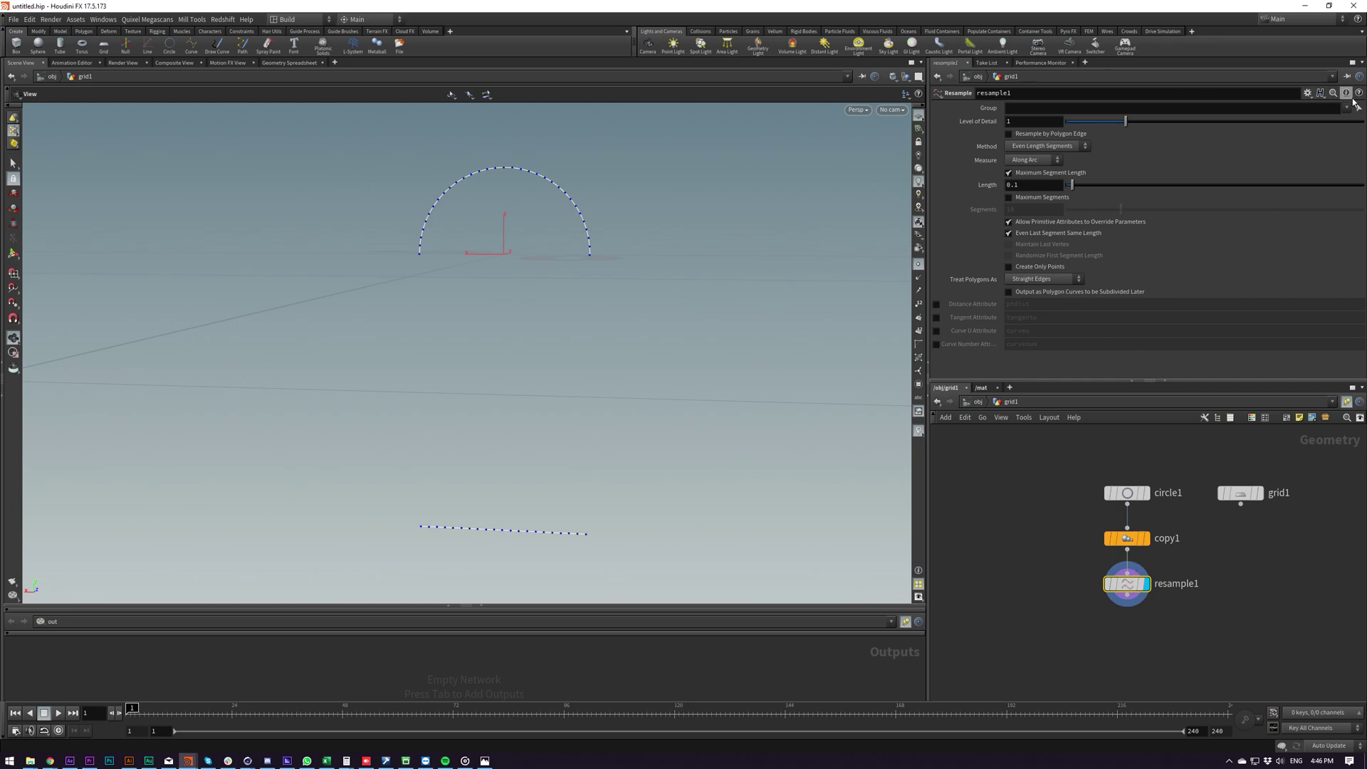
click(1346, 108)
click(1329, 130)
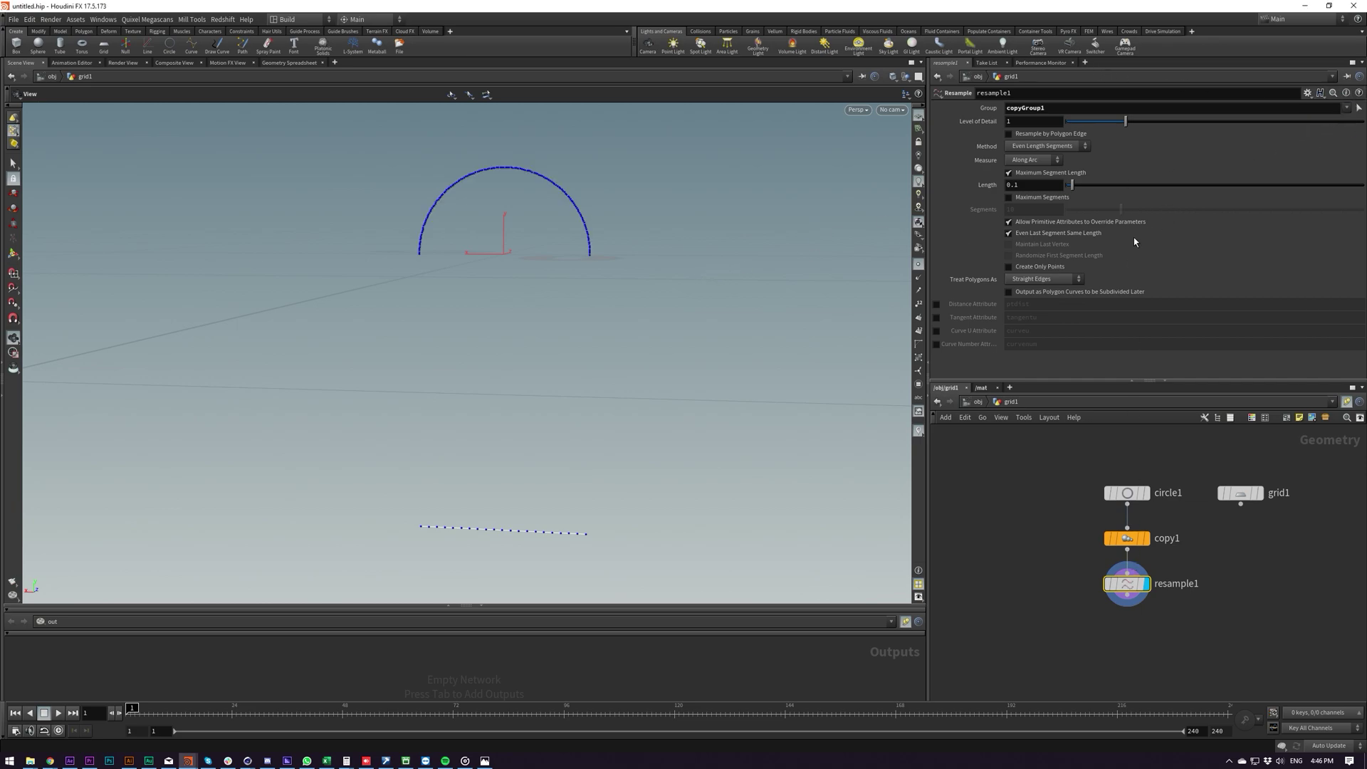
Disable Maximum Segment Length on the Resample node and limit the bottom line to a maximum of 1 segment.
drag(1069, 185, 1362, 185)
click(1026, 174)
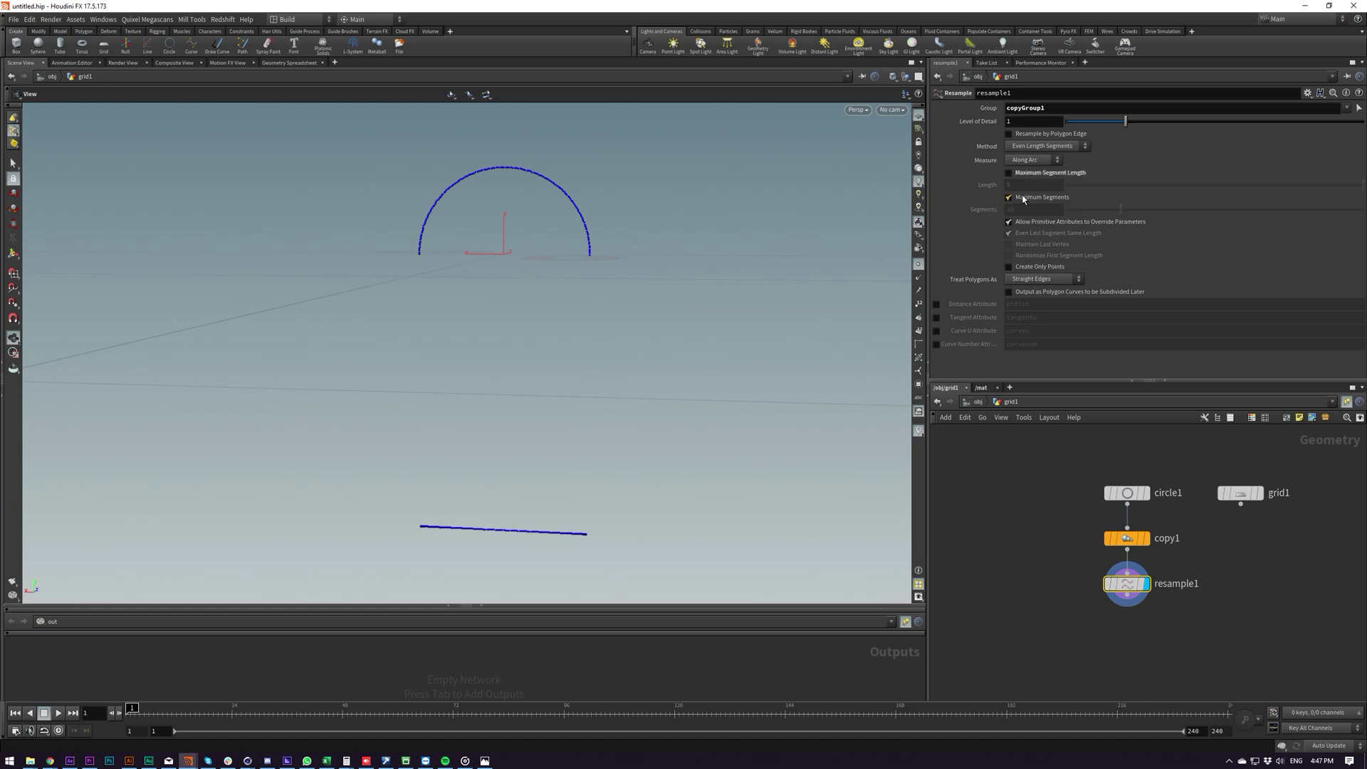
click(1022, 197)
double_click(1026, 209)
text(1)
key(Return)
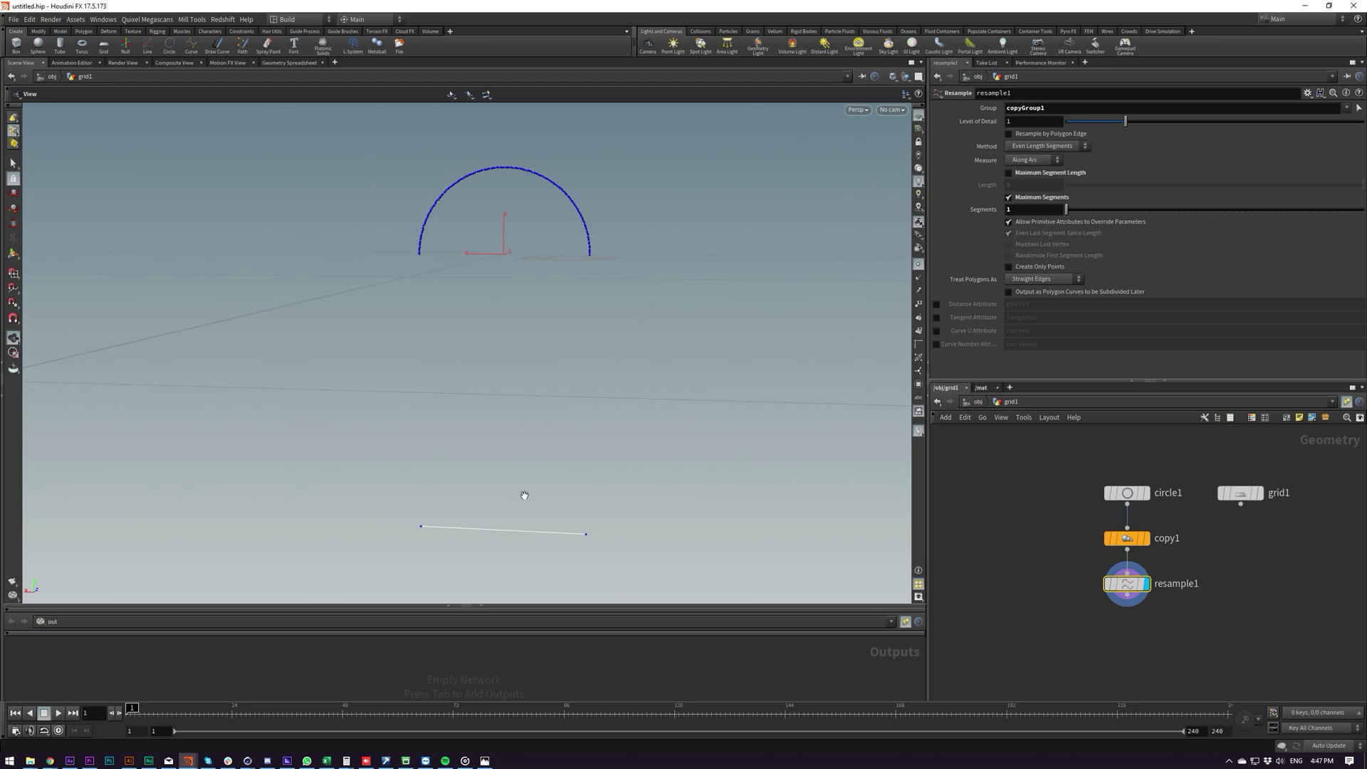
drag(525, 494, 483, 419)
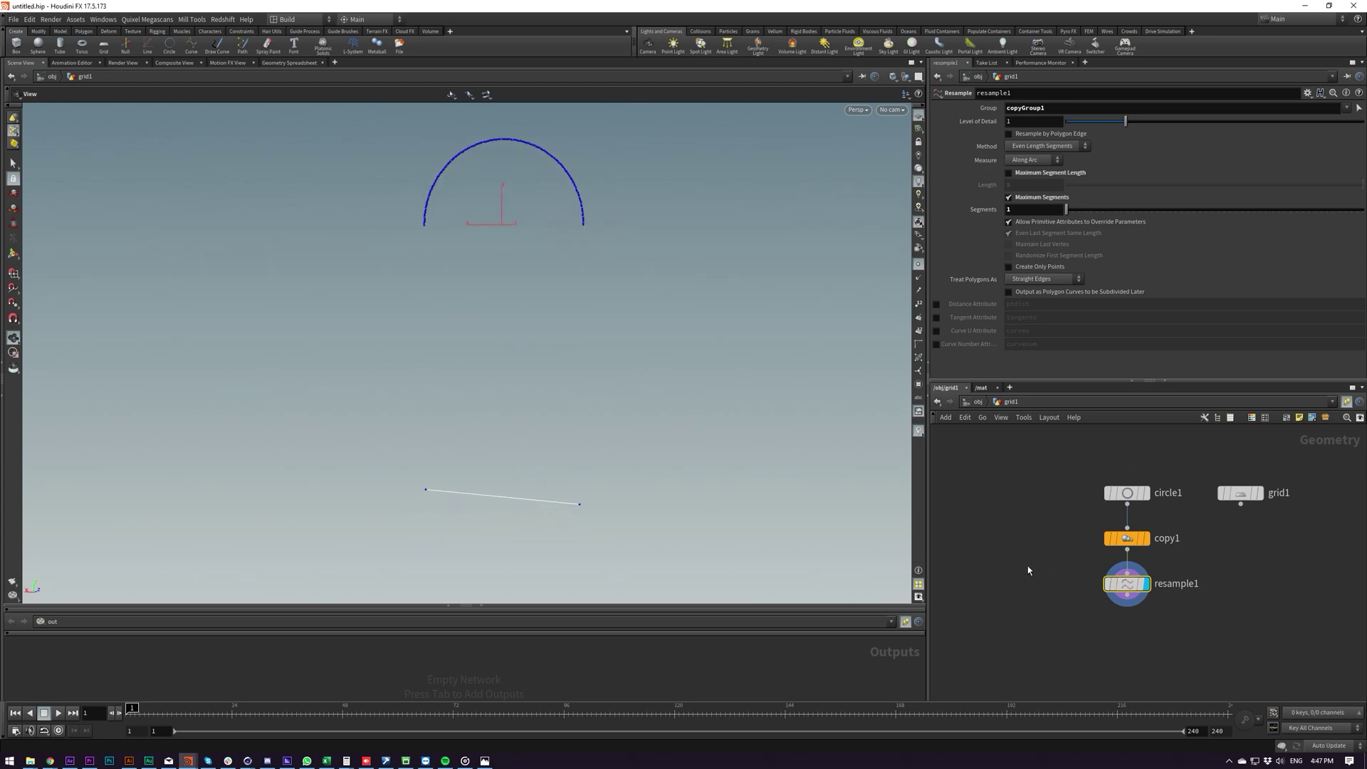
Connect a Join node below the Resample node, align it in the network, and display its output.
middle_drag(1029, 570, 1019, 508)
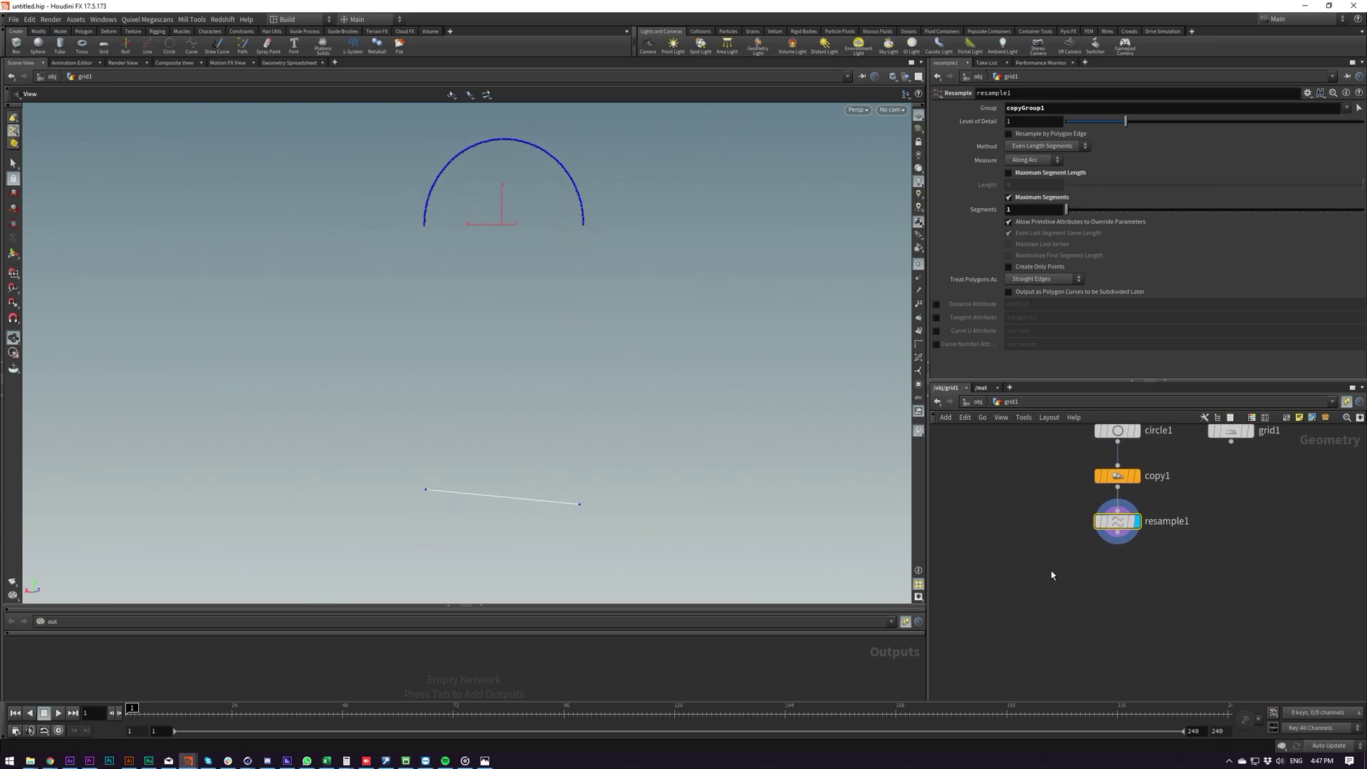
click(1222, 601)
key(Tab)
text(skin)
key(Return)
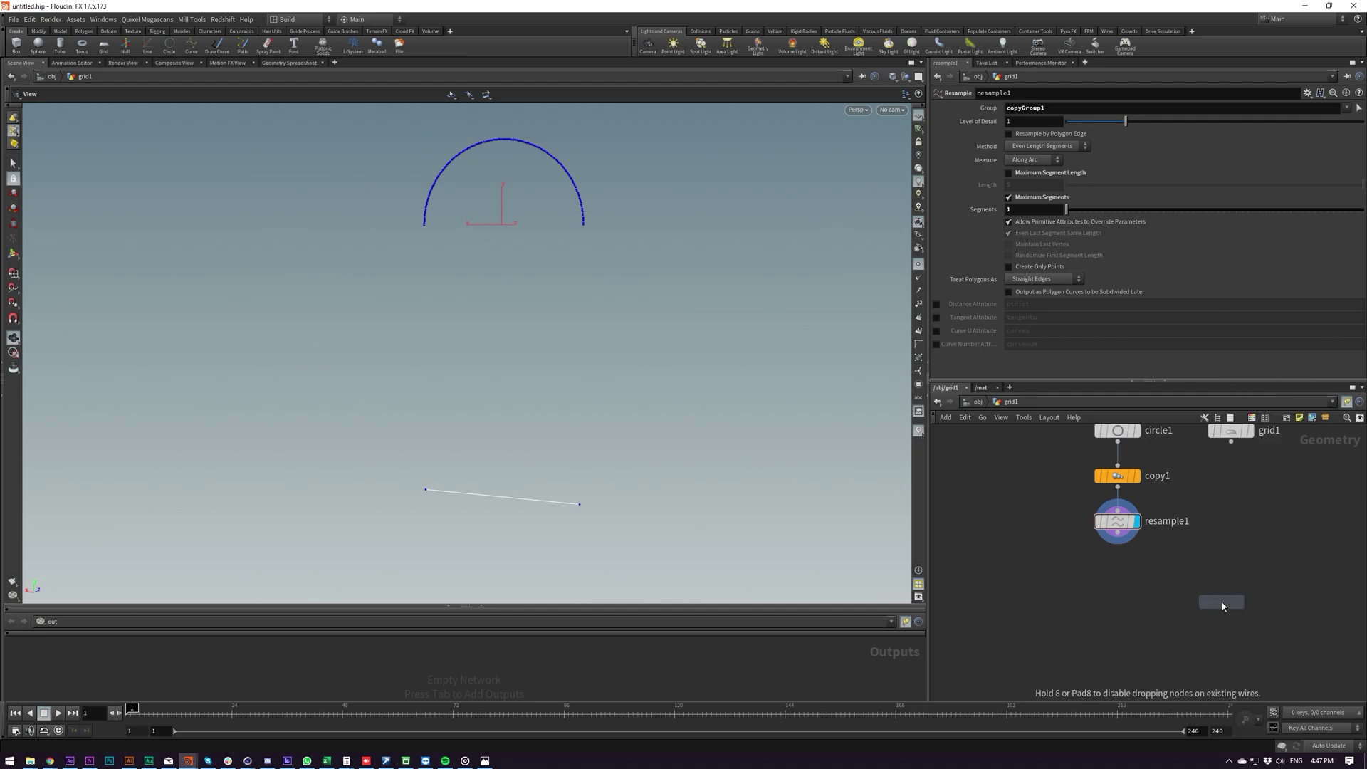
click(1124, 572)
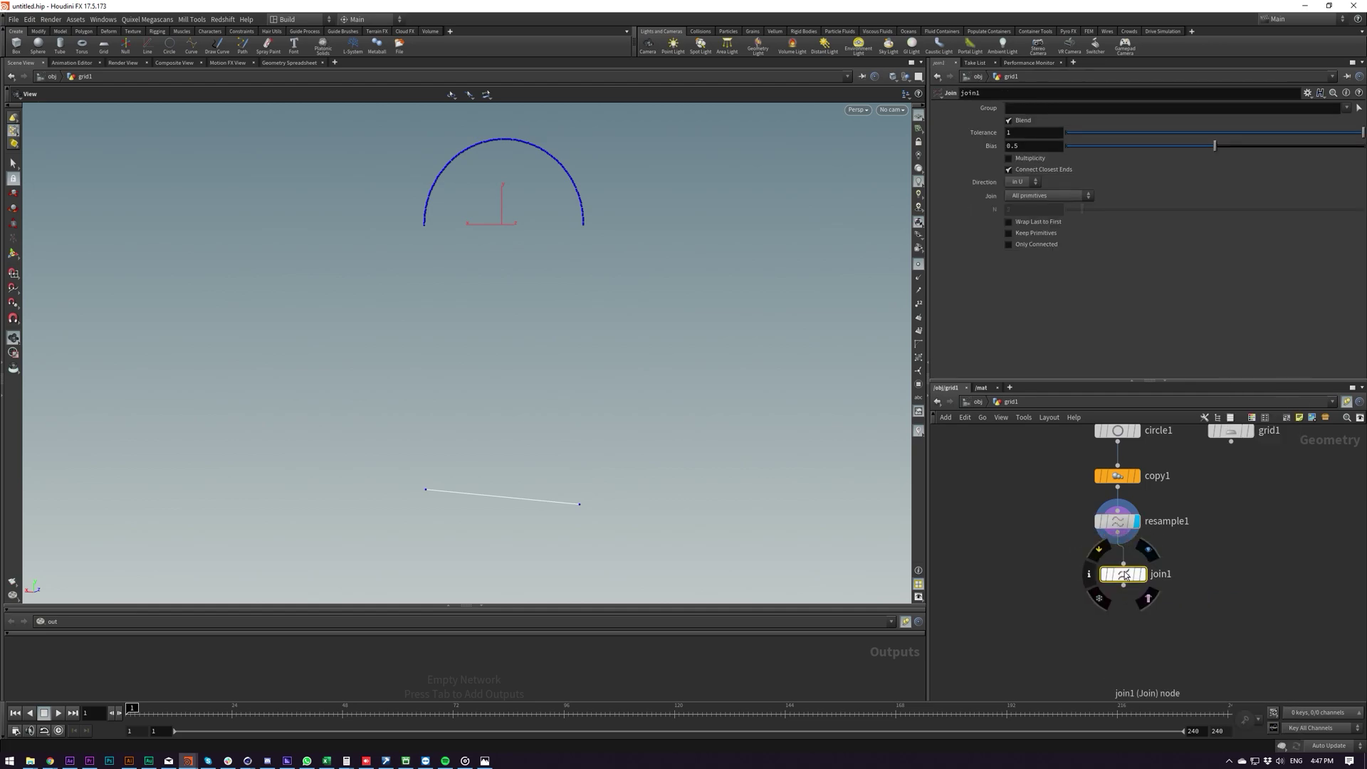
drag(1125, 572, 1114, 577)
click(1135, 579)
Disable Blend on the Join node so the arc connects straight down to the bottom line.
drag(486, 412, 477, 456)
drag(583, 439, 591, 480)
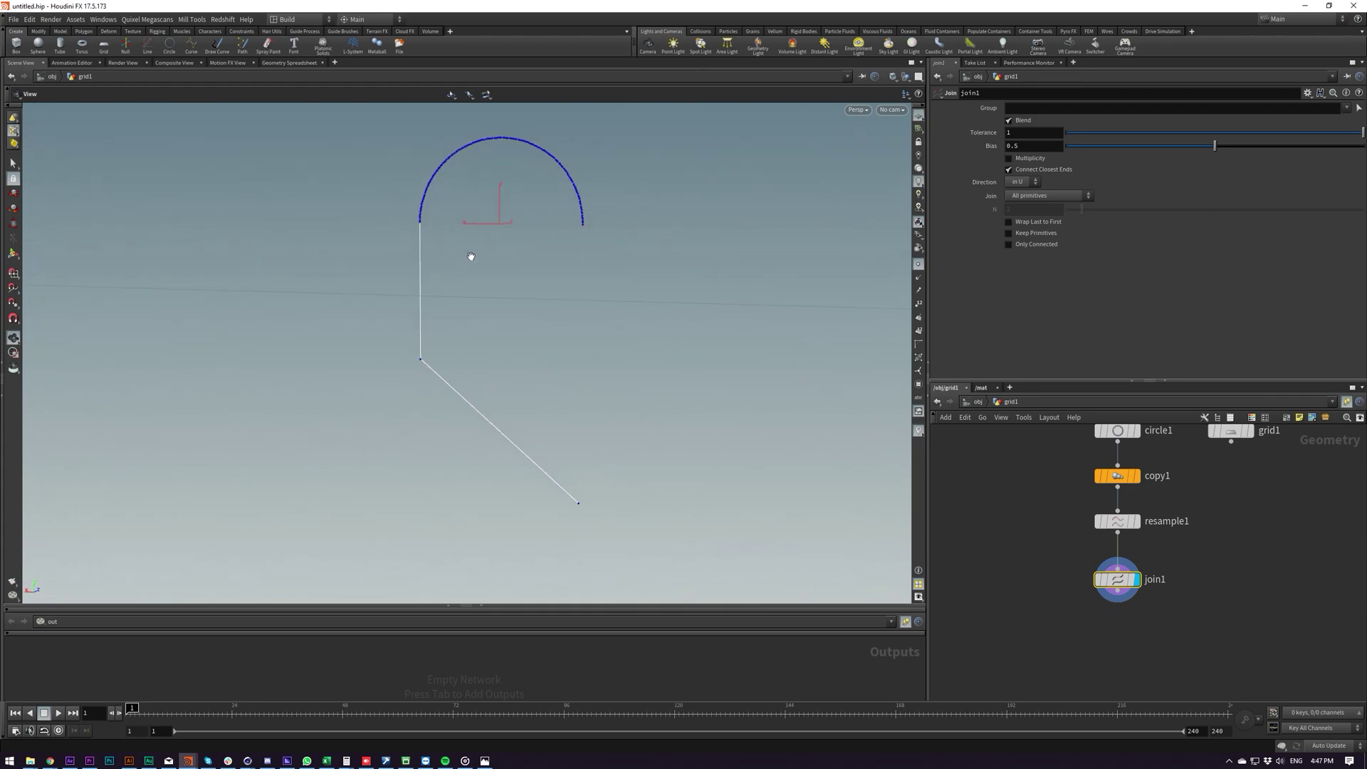
click(1025, 121)
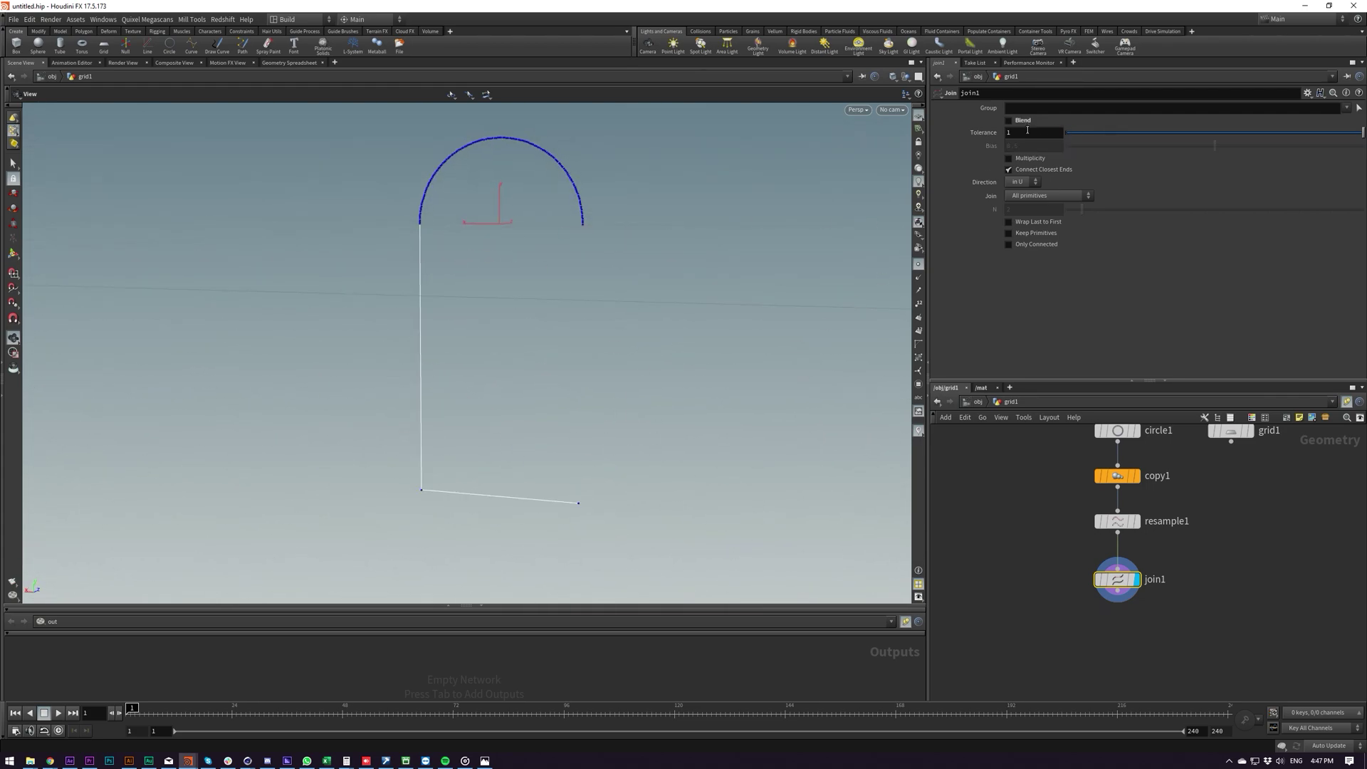
drag(712, 384, 509, 310)
Append an Ends node after the Join node and set its Close U option to Close Straight.
click(1017, 568)
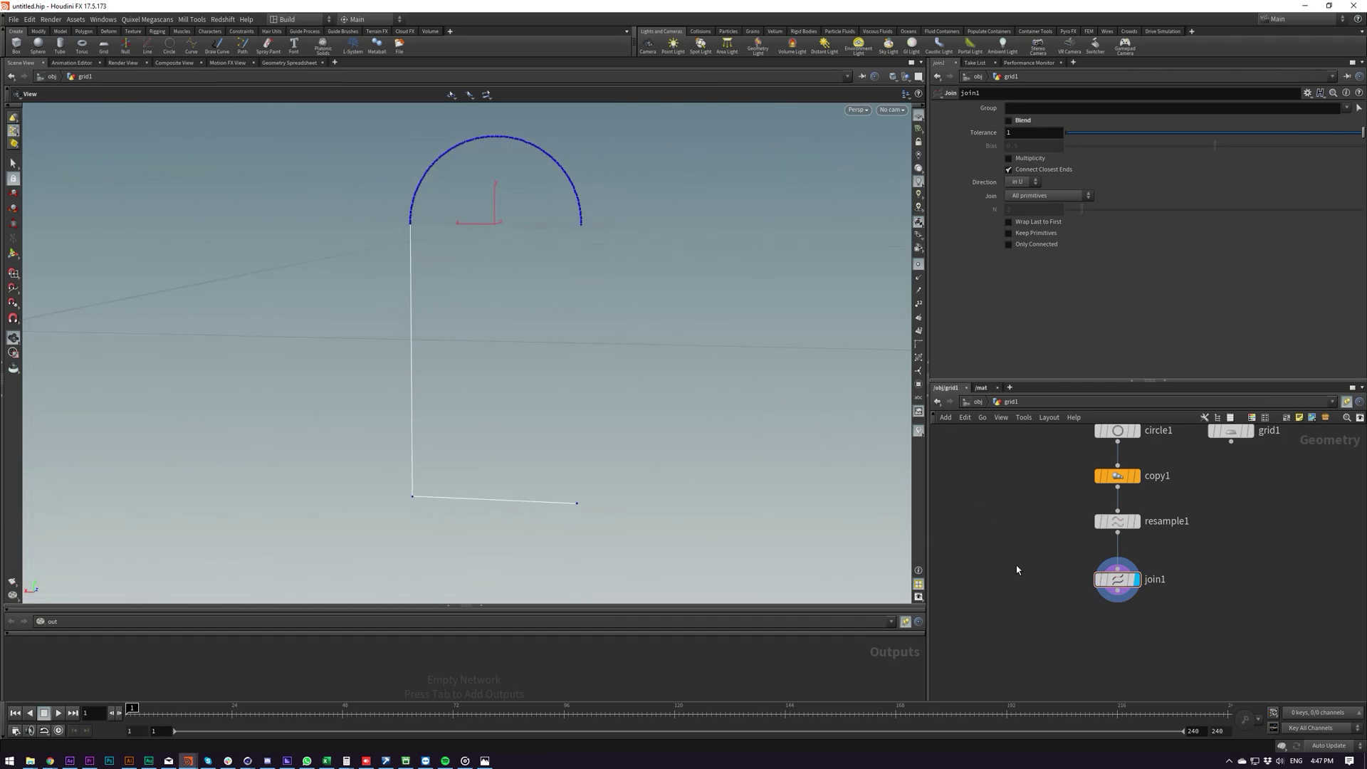
key(Tab)
text(ends)
key(Return)
click(1017, 569)
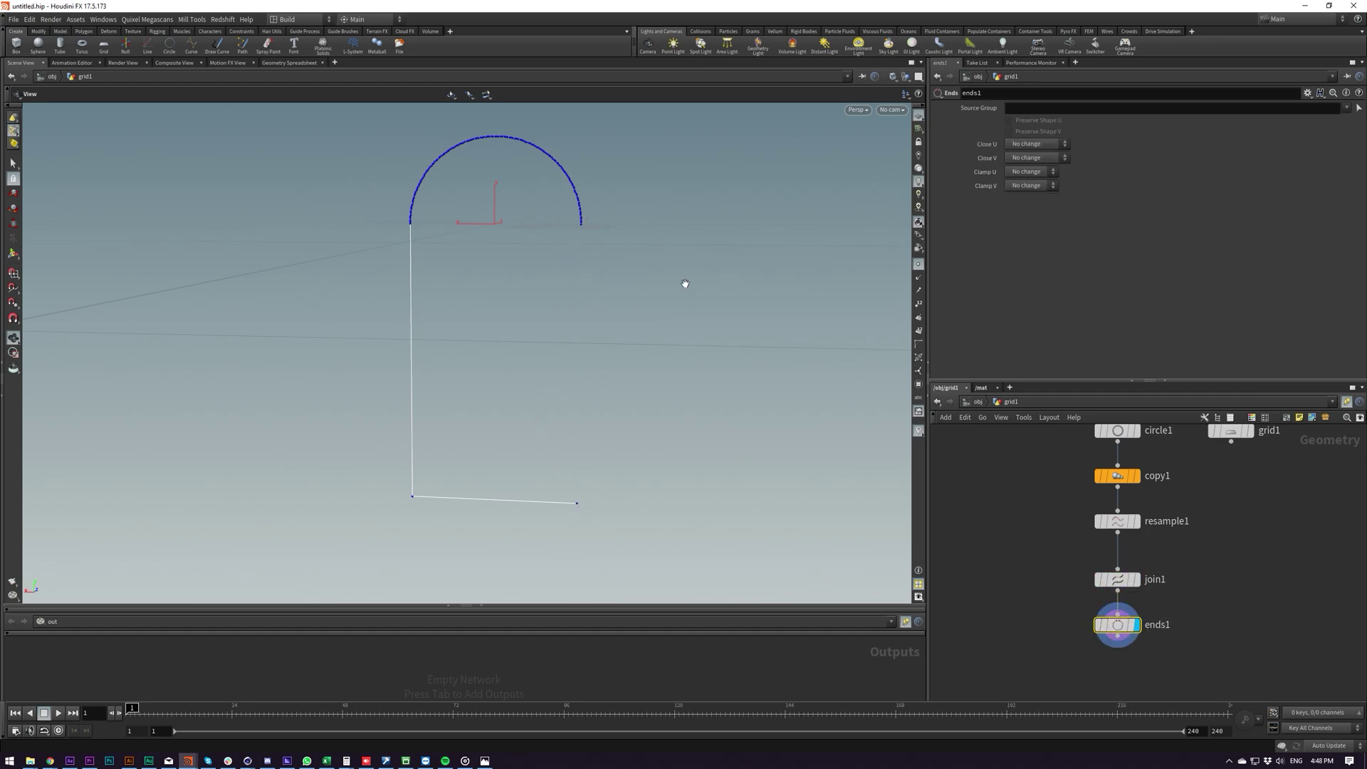
click(1035, 144)
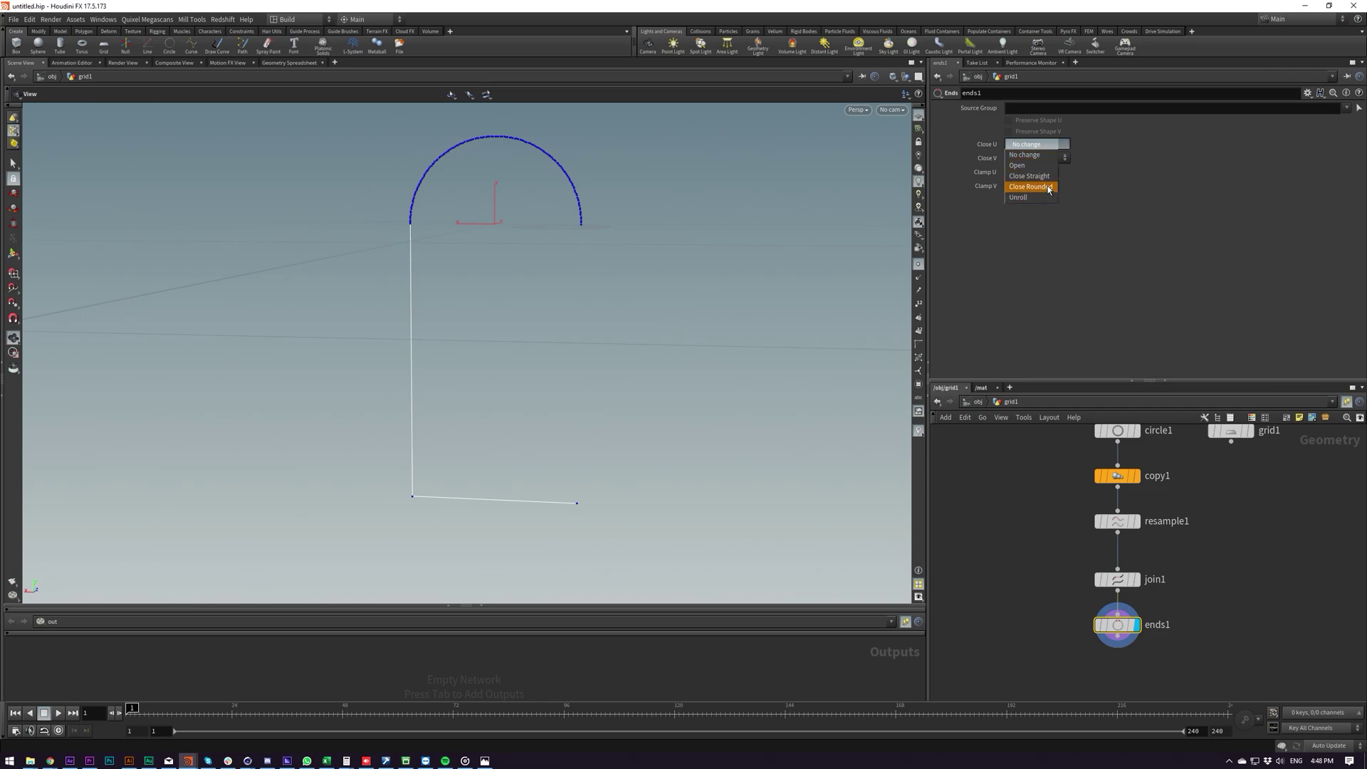
click(1045, 177)
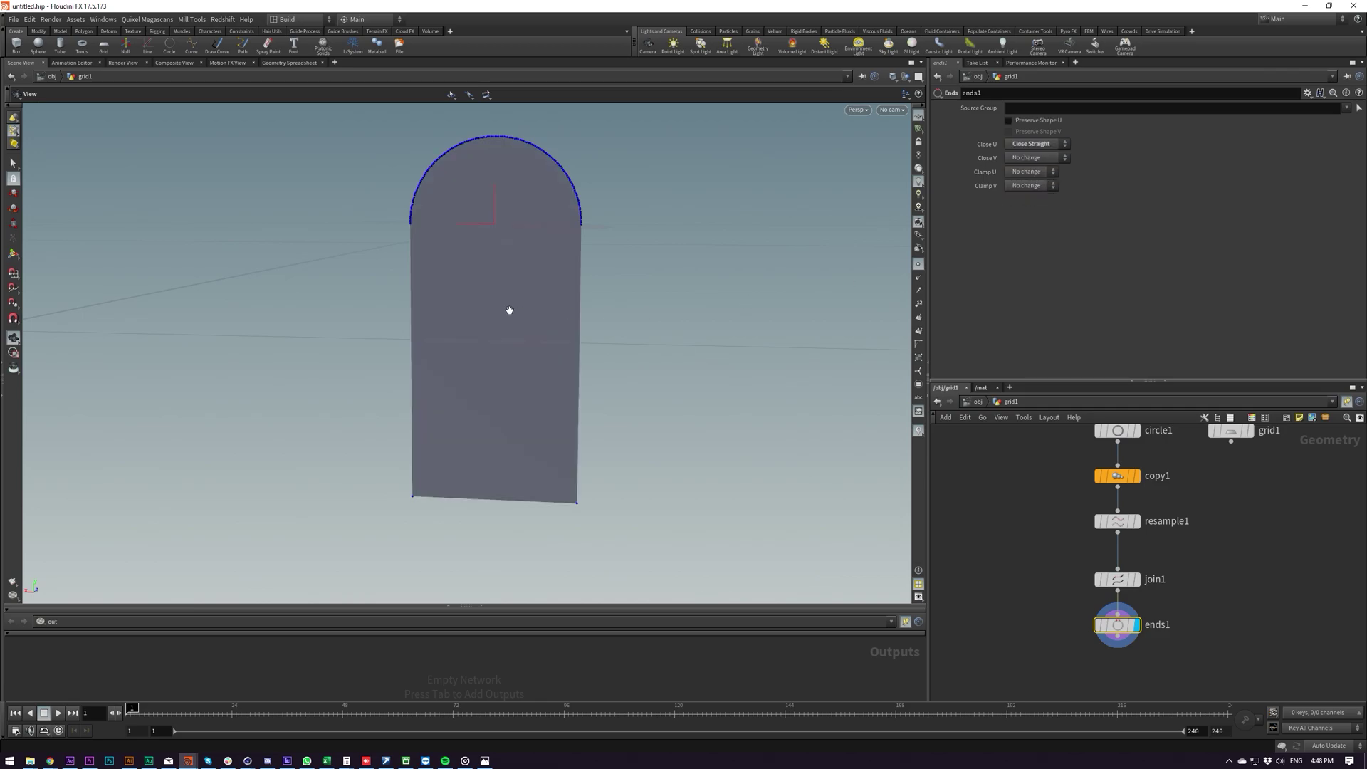
drag(509, 310, 759, 336)
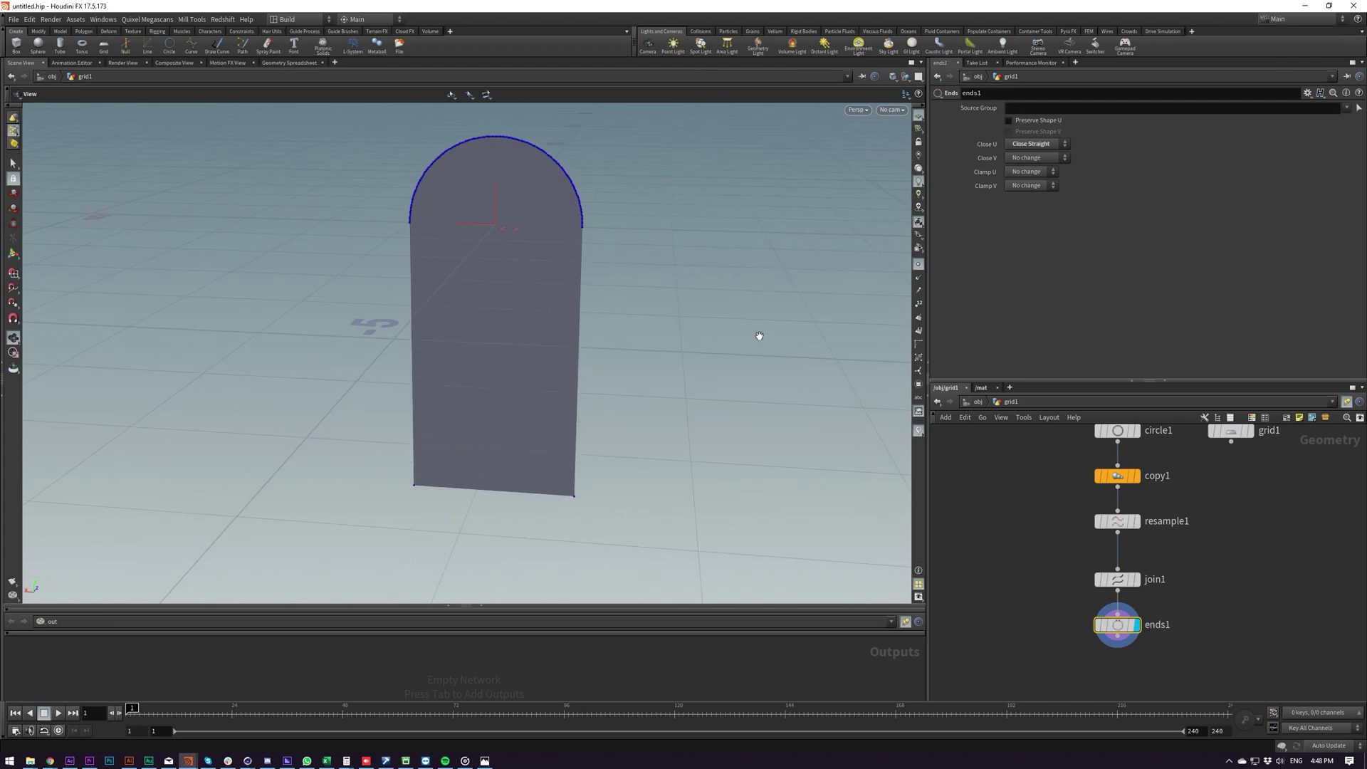
Turn off point display and inspect the closed arch face from several angles.
click(919, 268)
drag(464, 315, 521, 283)
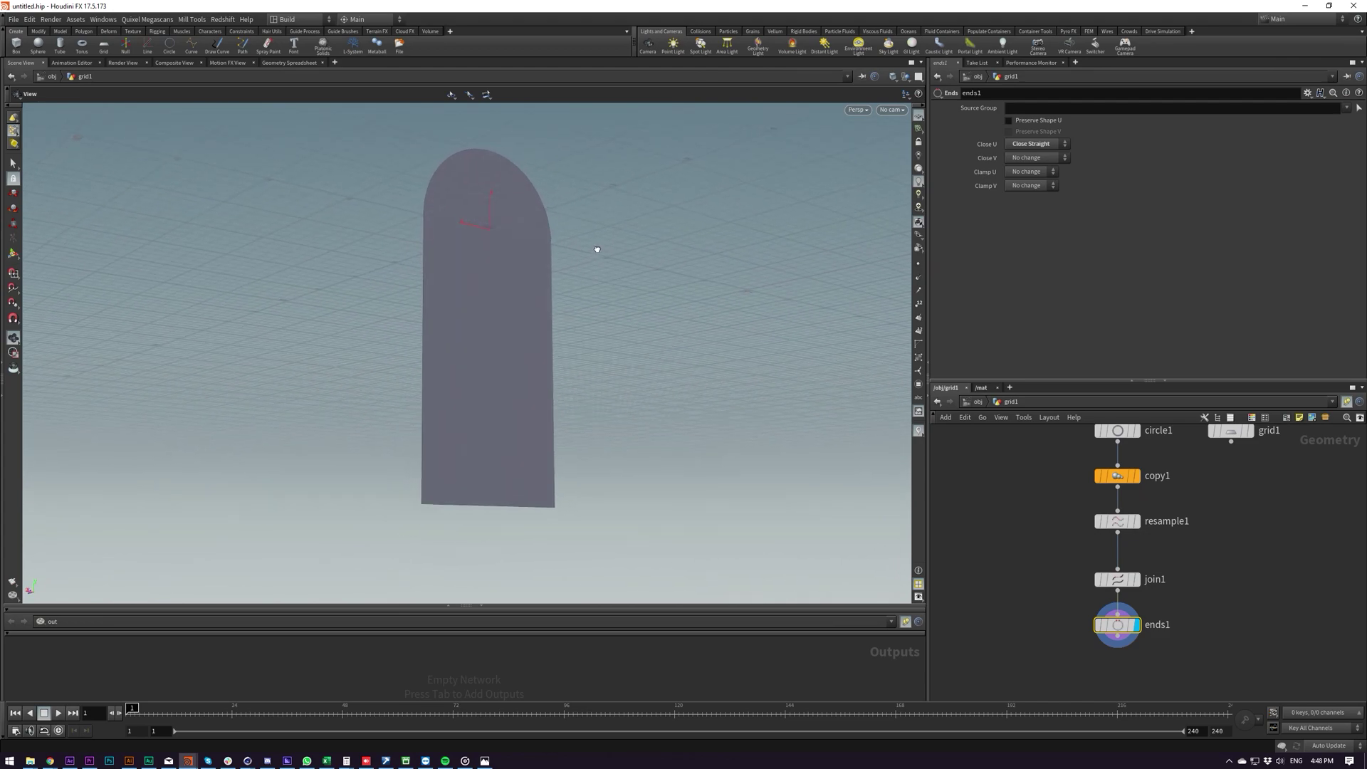
drag(597, 250, 542, 319)
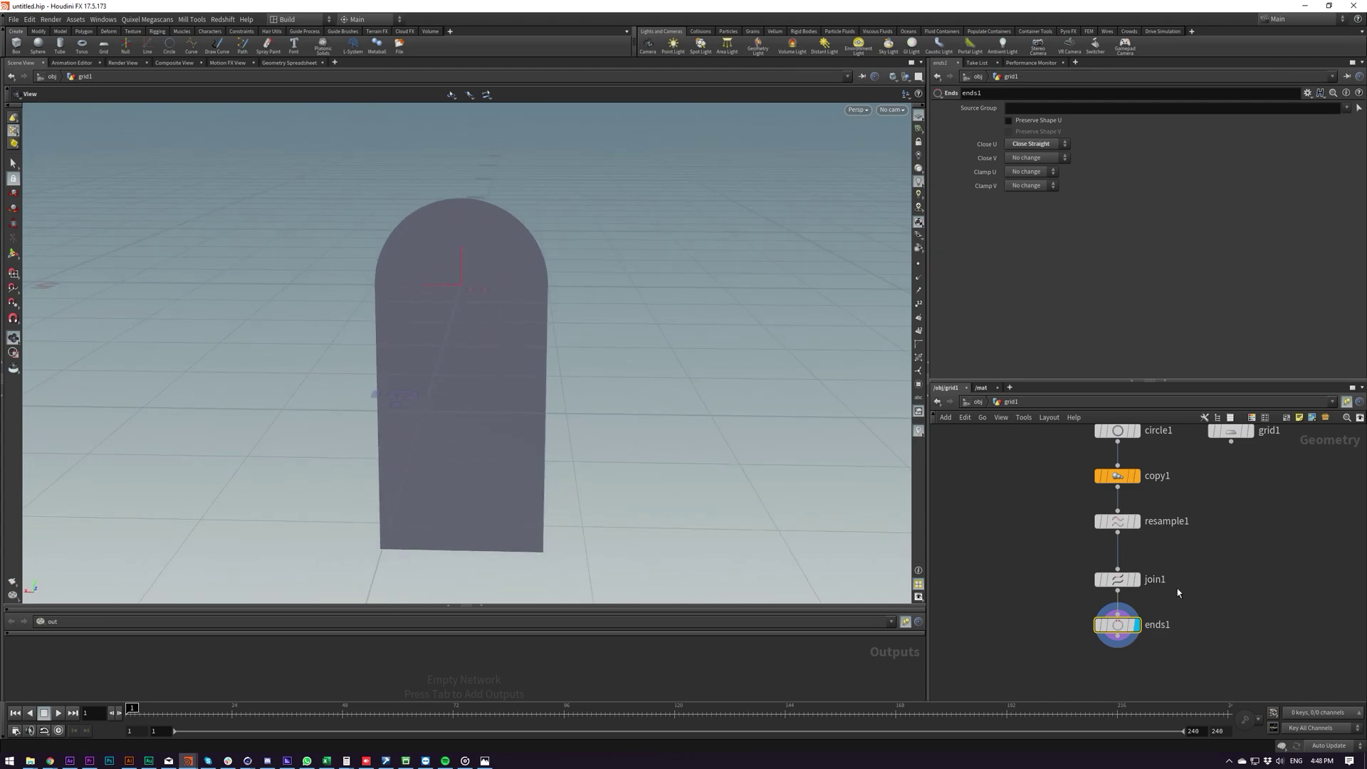
Append a Transform node after the Ends node and raise the arch by 2.3 in Y.
middle_drag(1177, 588, 1168, 521)
drag(1125, 541, 1126, 542)
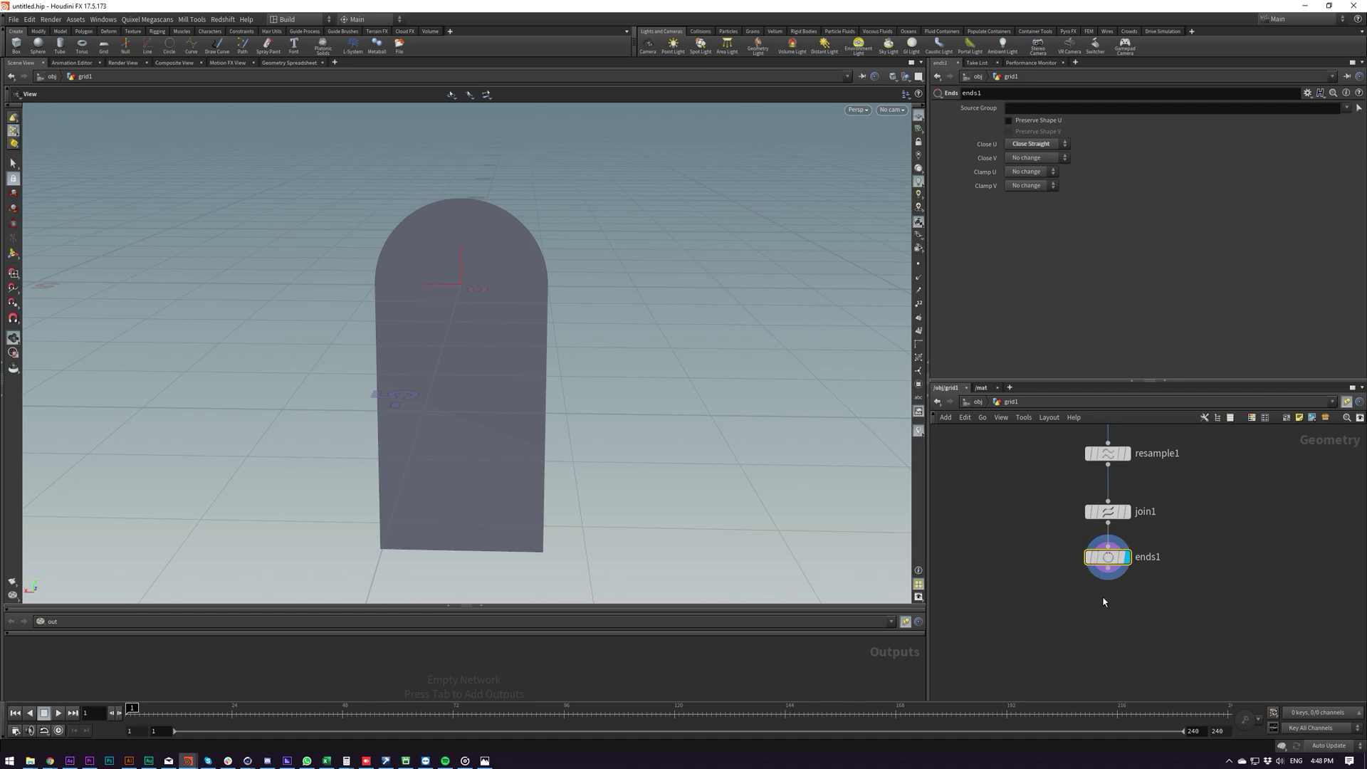
key(Tab)
key(Return)
key(Escape)
key(Tab)
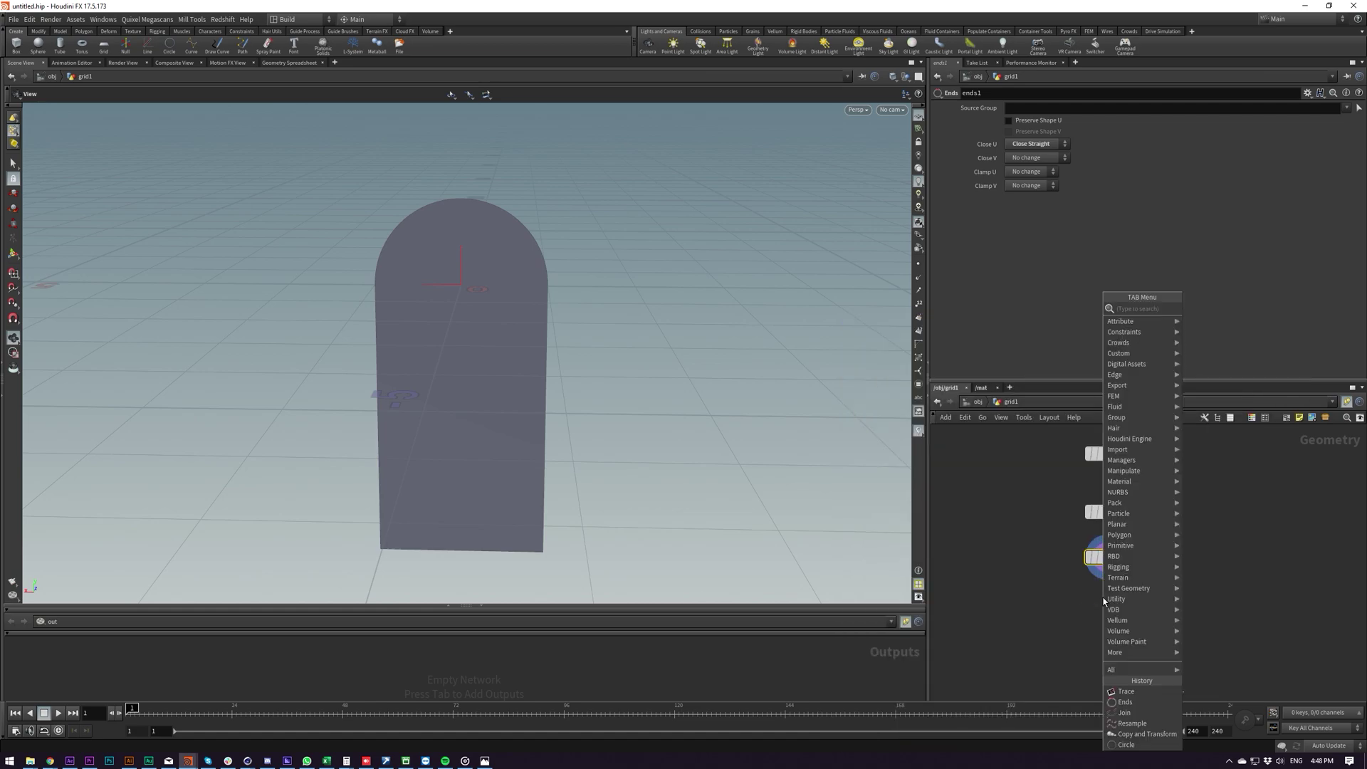
key(Return)
click(1094, 575)
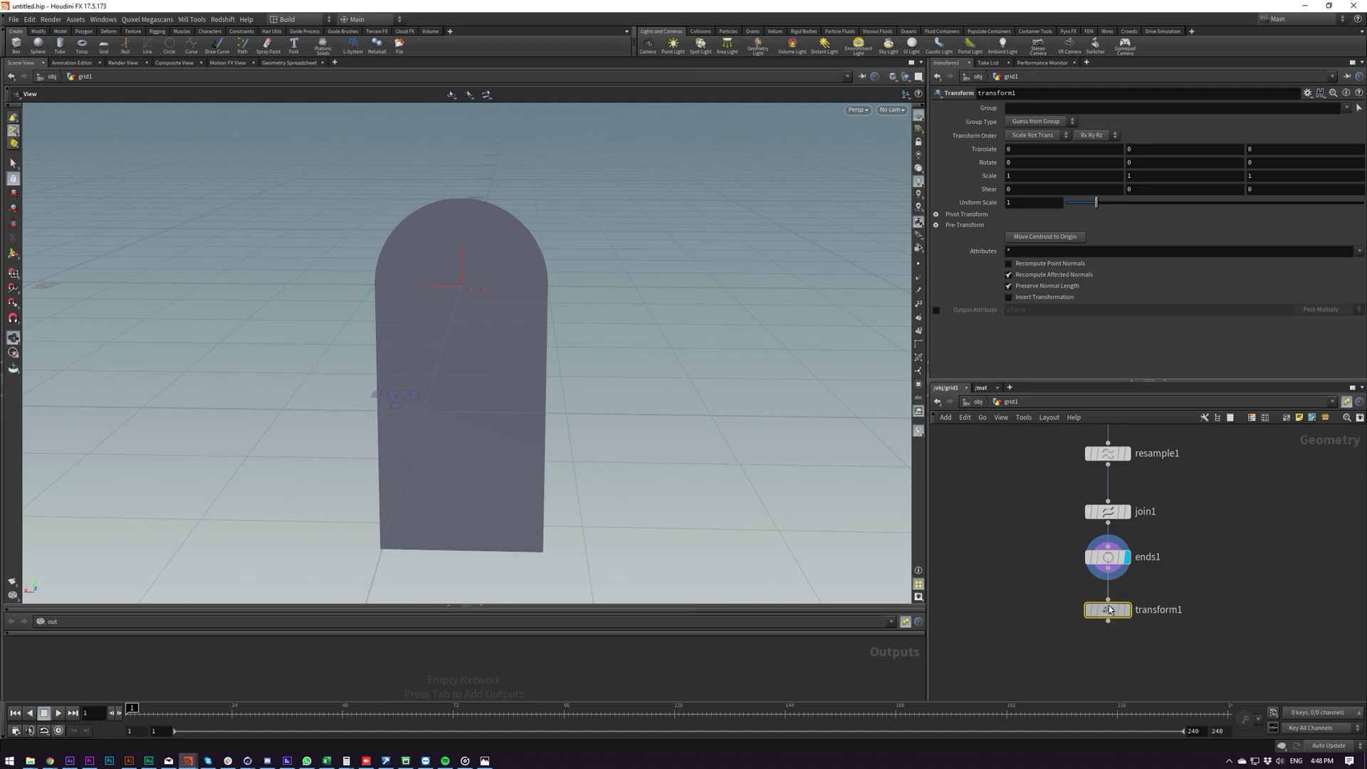
middle_drag(1133, 146, 1248, 144)
middle_drag(551, 284, 549, 383)
drag(550, 383, 506, 377)
Move the grid node down the network so it sits beside the Transform node.
middle_drag(1218, 586, 1112, 578)
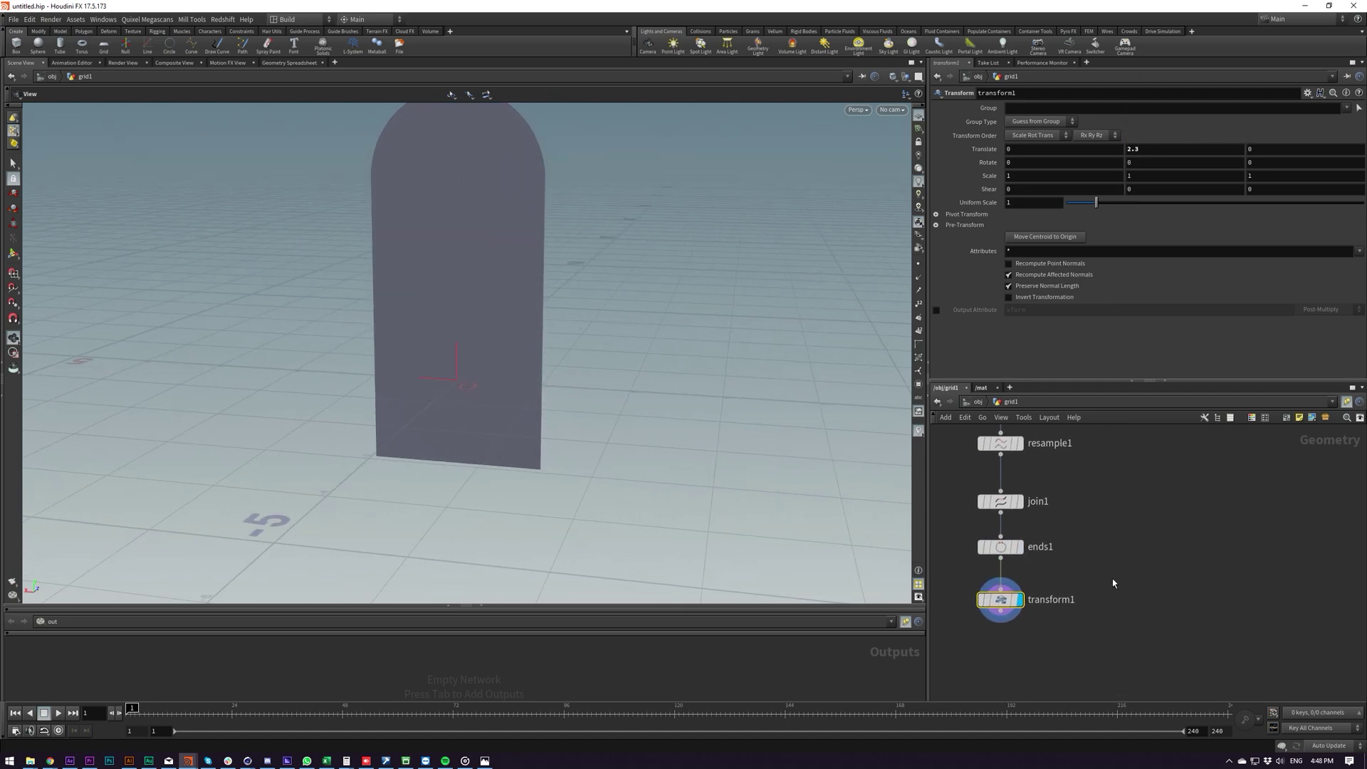
scroll(1096, 579, down, 4)
drag(1100, 495, 1103, 611)
scroll(1082, 627, up, 2)
middle_drag(1082, 627, 1075, 557)
scroll(1076, 549, up, 2)
drag(975, 573, 1172, 522)
Add a Boolean node below the Transform node, with the arch as its first input and the grid as its second.
click(997, 538)
key(Tab)
text(boo)
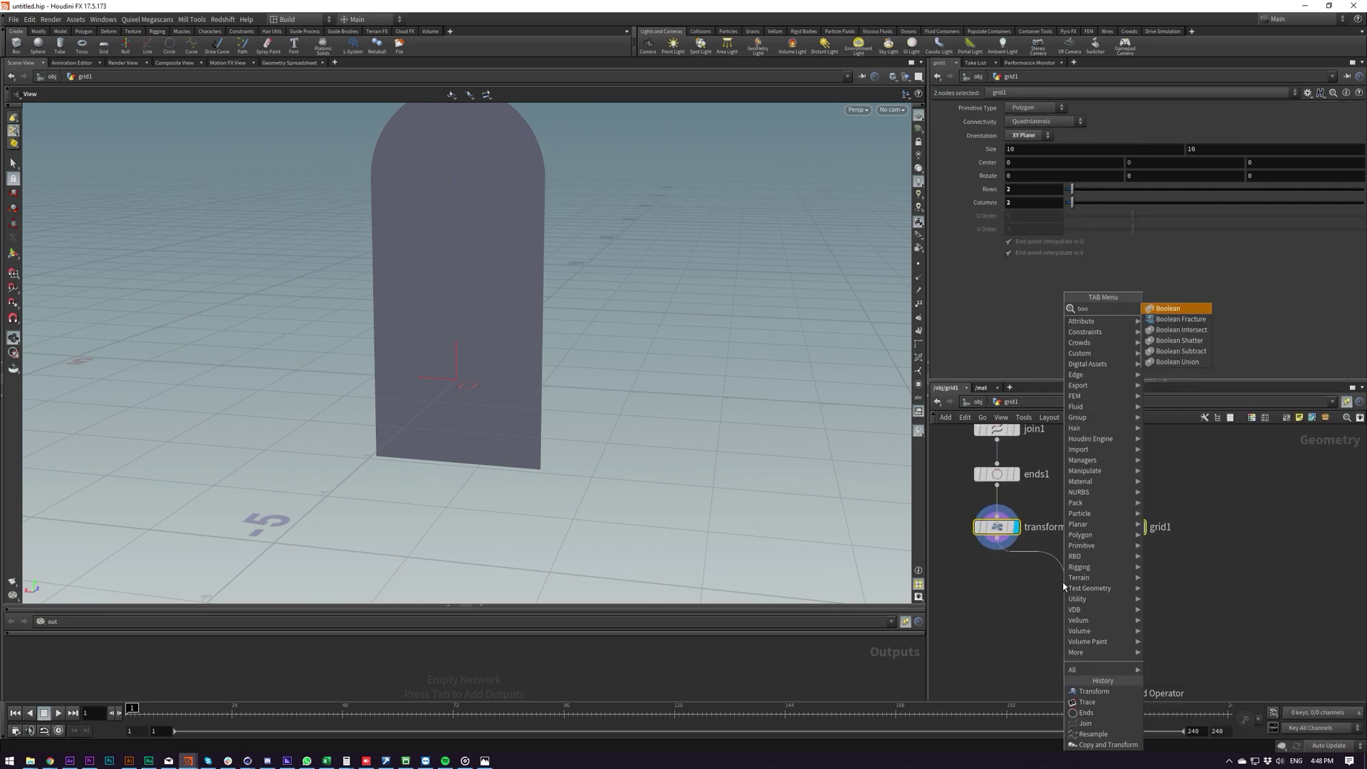
key(Return)
click(1040, 591)
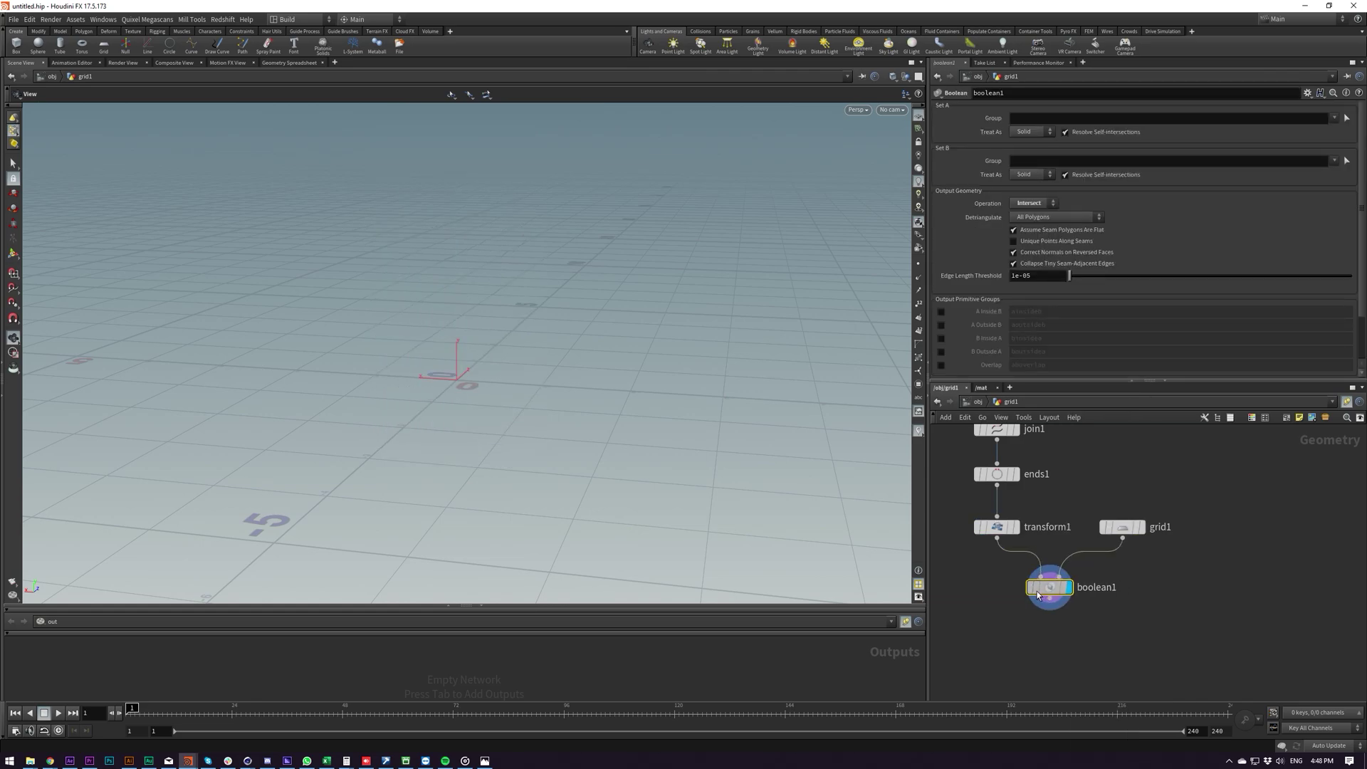
drag(1038, 594, 984, 596)
Set the Boolean operation to Subtract with B - A so the arch is cut from the grid.
drag(494, 418, 741, 375)
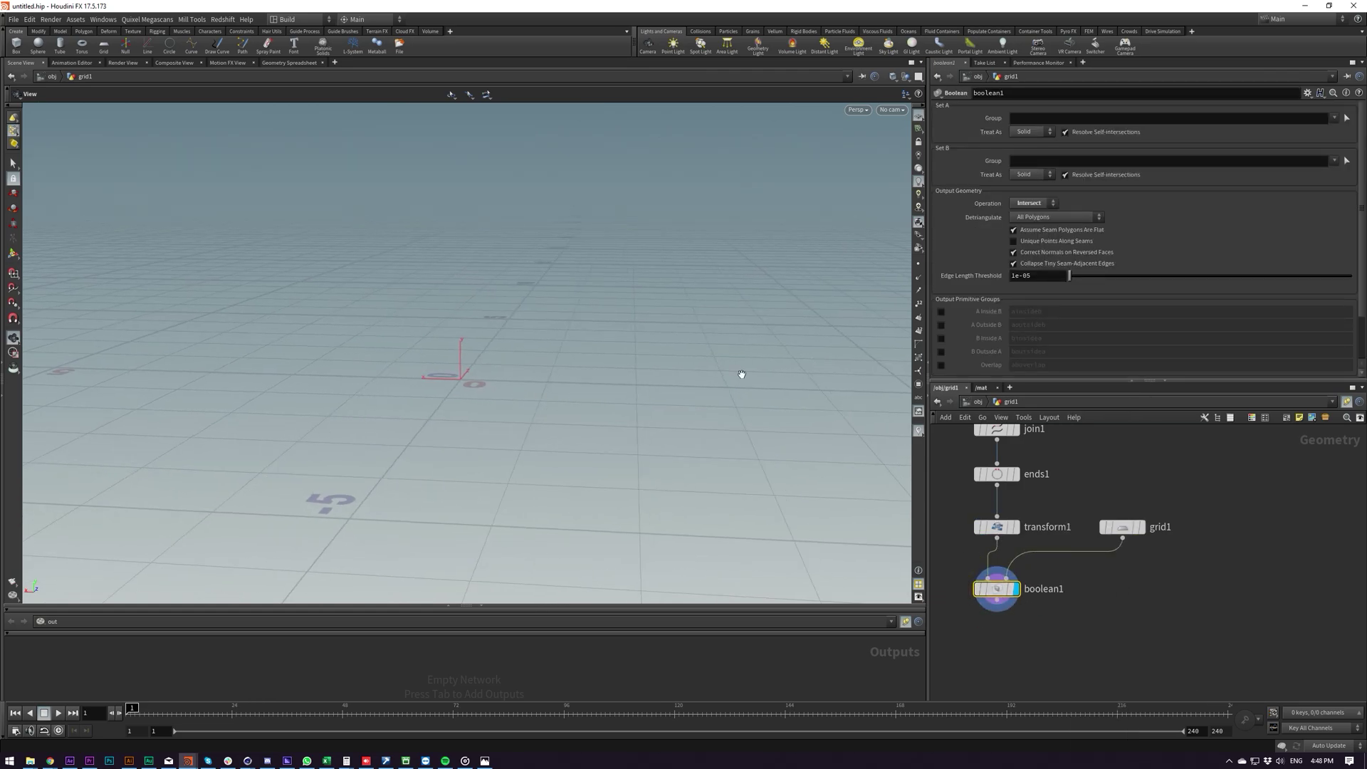
click(1033, 203)
click(1025, 229)
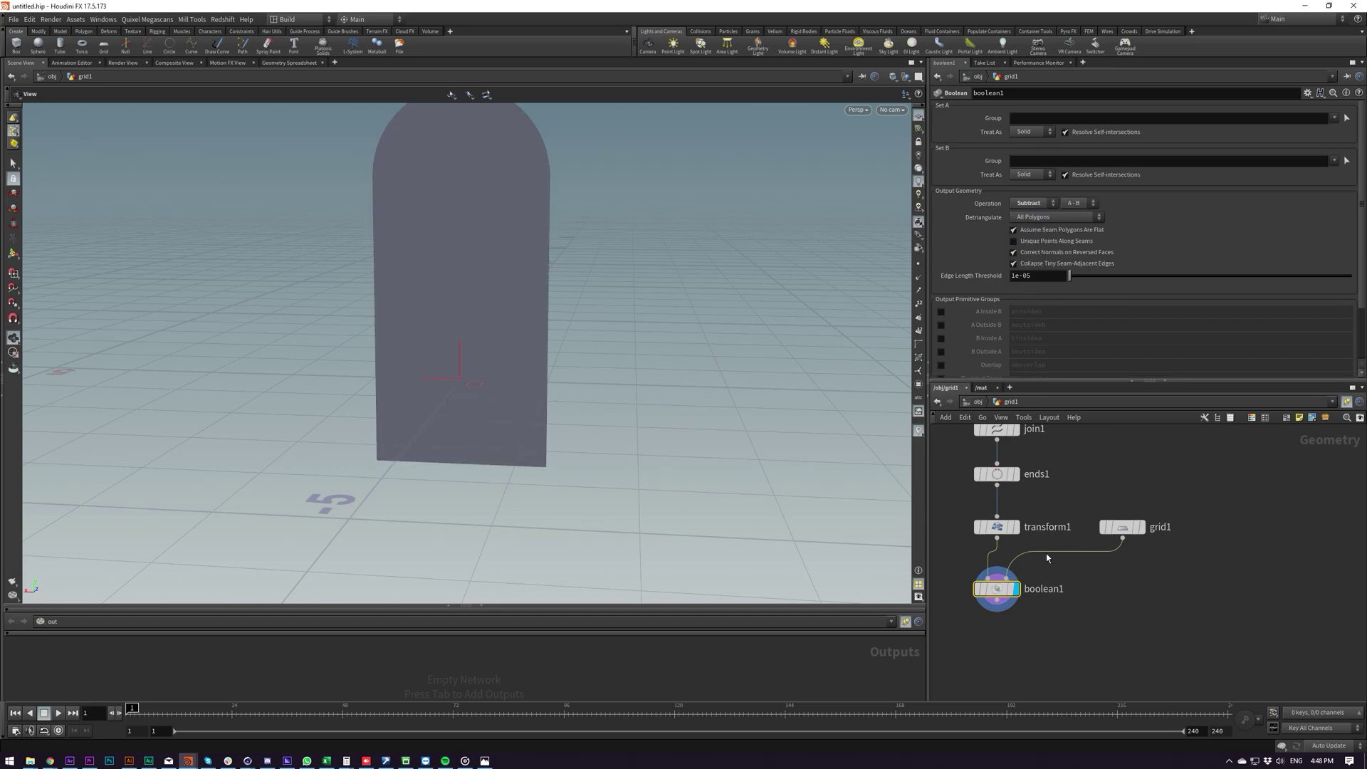
click(1071, 204)
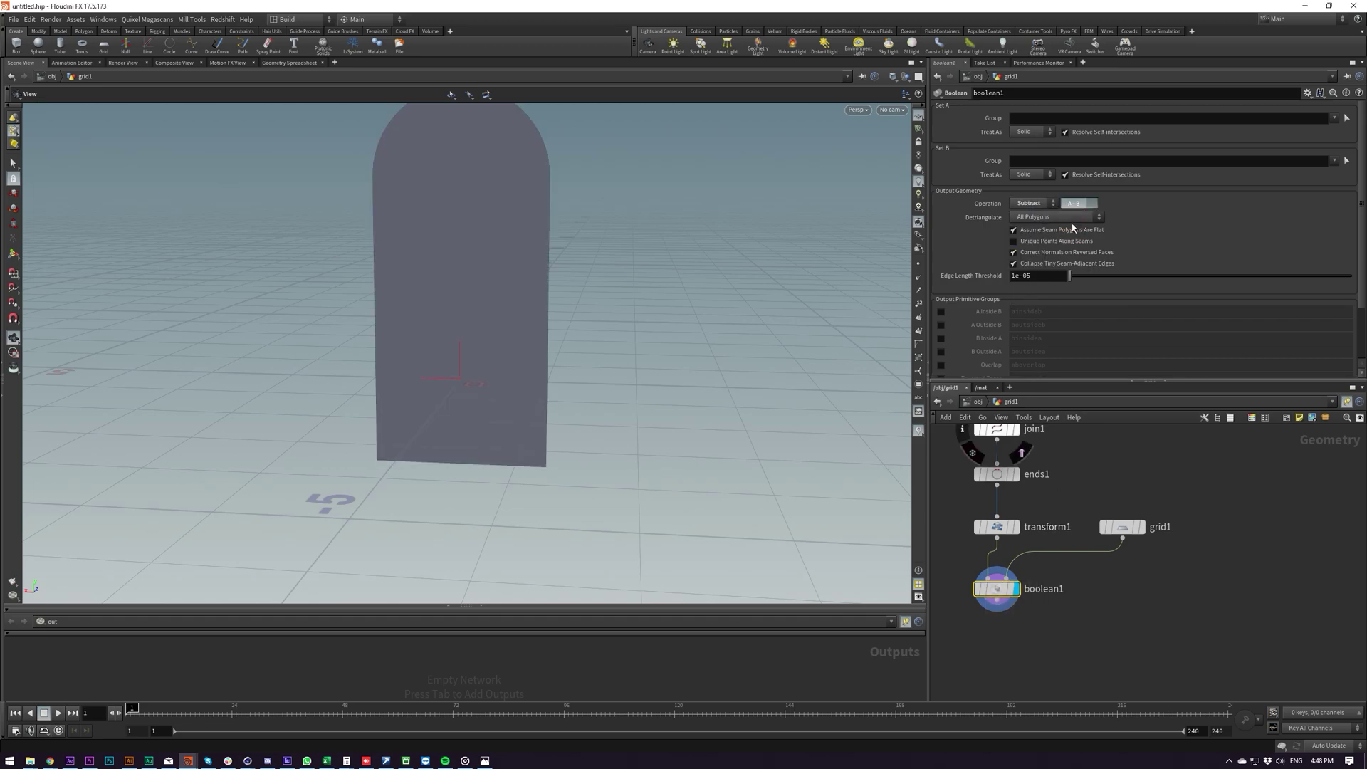
click(1073, 226)
drag(531, 336, 562, 418)
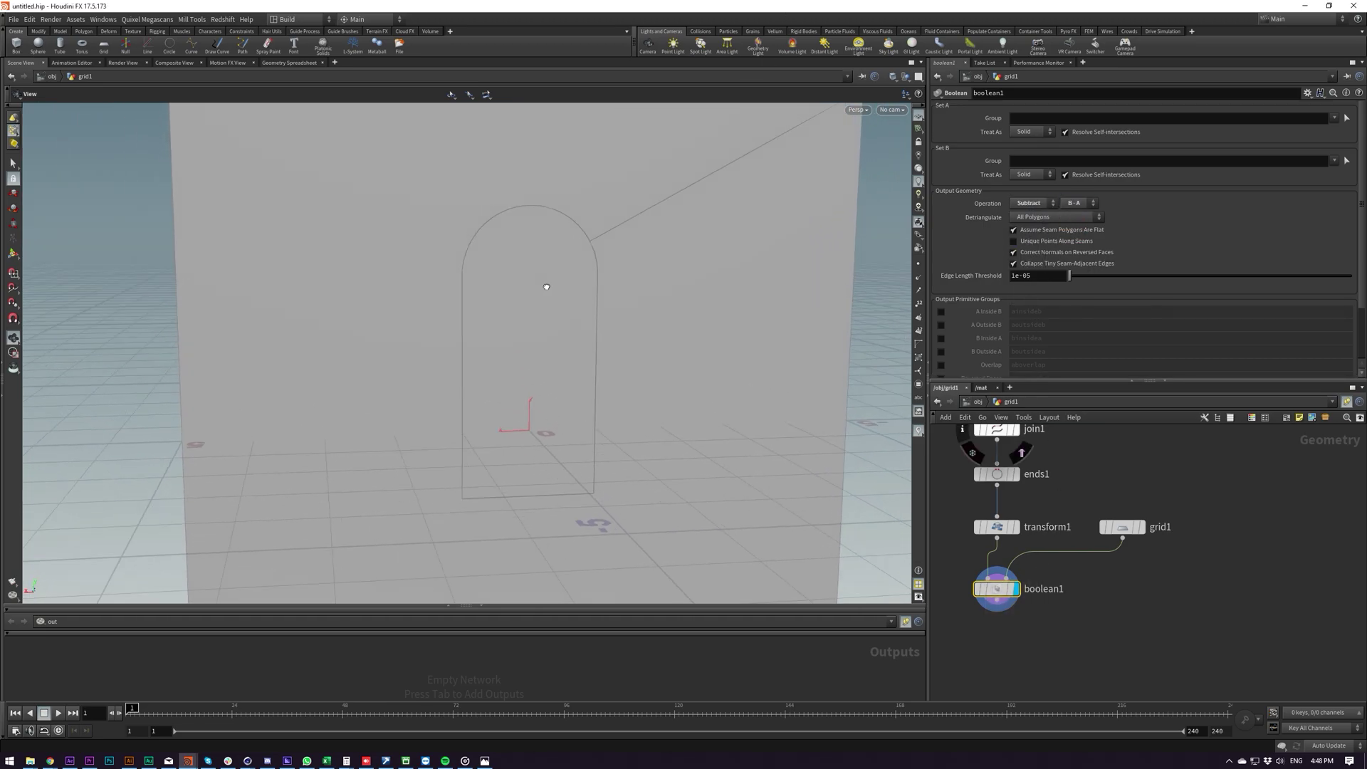
drag(546, 286, 538, 276)
Set both Set A and Set B of the Boolean to be treated as Surface so the arch opening is cut through.
click(1025, 152)
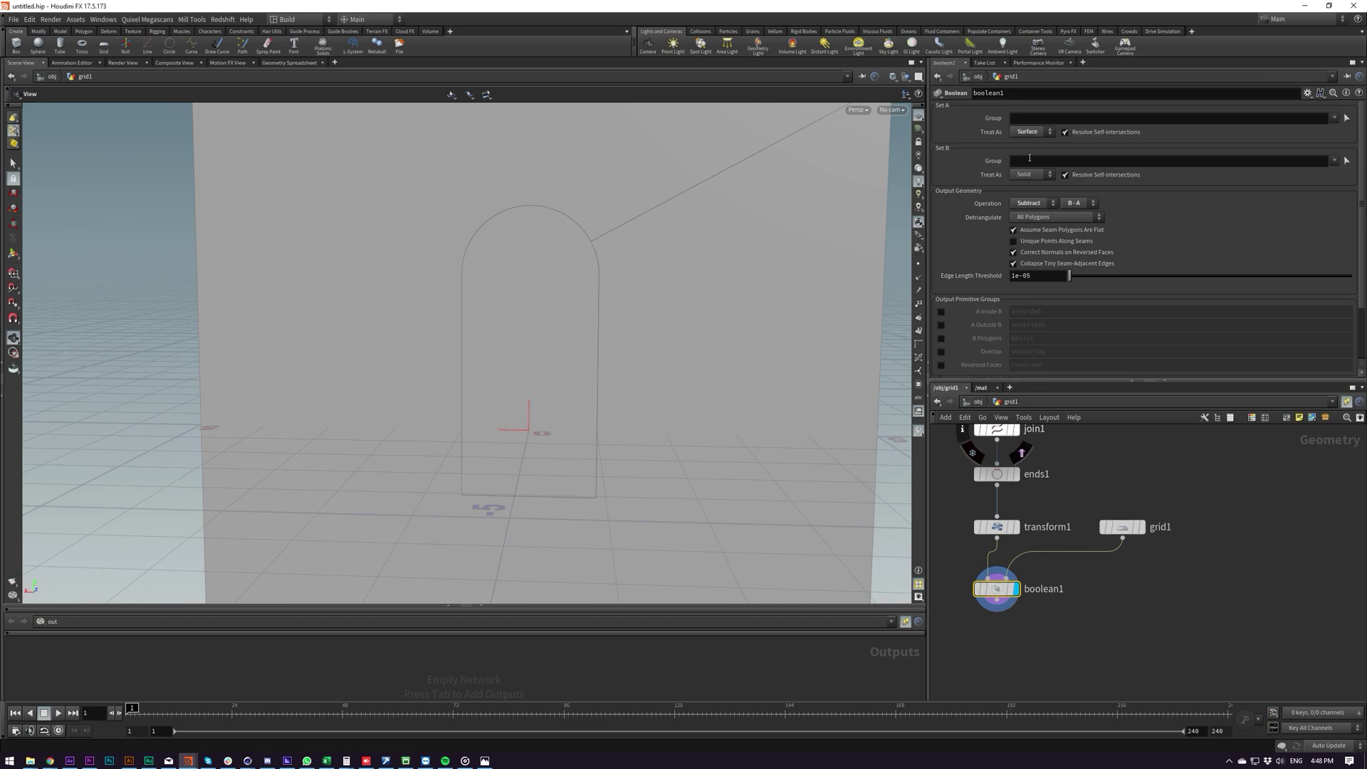
click(1031, 174)
click(1026, 195)
mouse_move(659, 276)
mouse_down()
mouse_move(748, 216)
mouse_move(641, 262)
mouse_up()
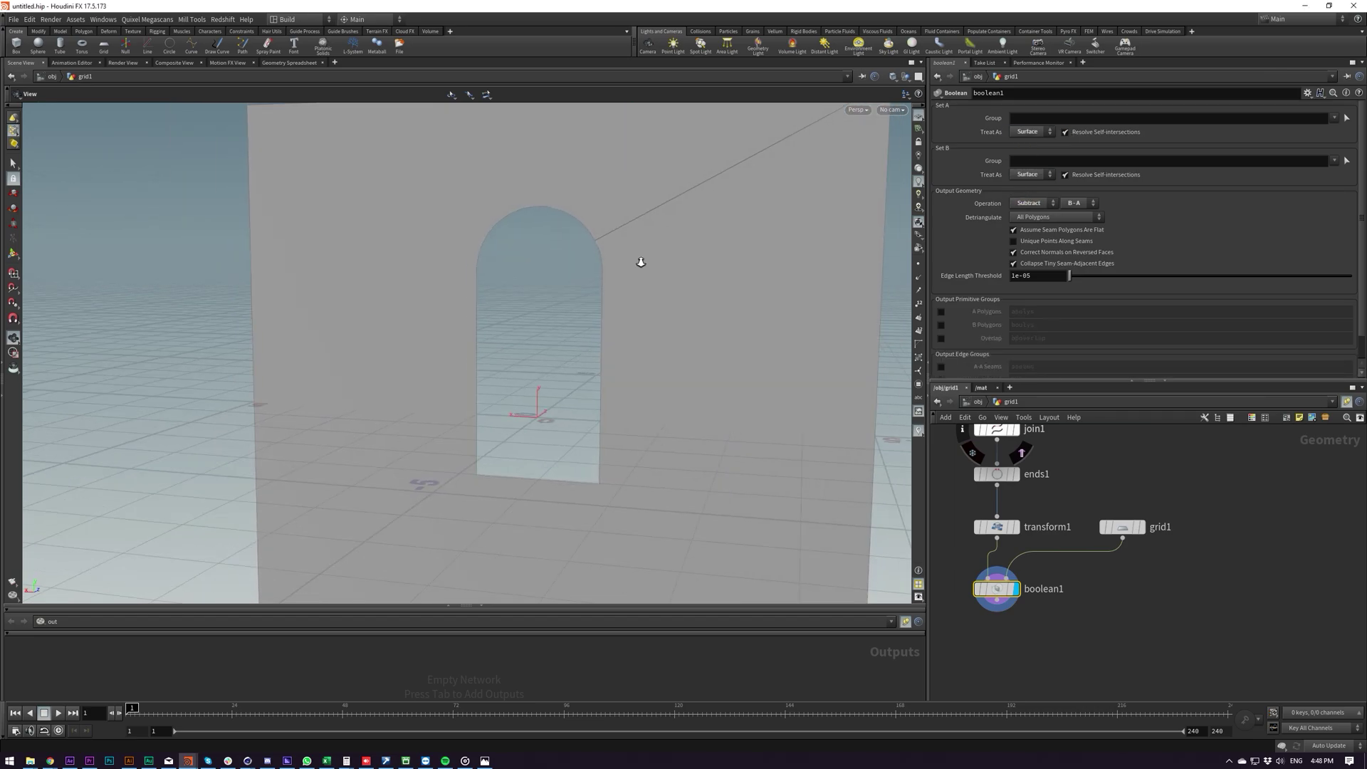
right_drag(641, 262, 604, 311)
drag(604, 311, 543, 330)
right_drag(544, 330, 491, 353)
drag(492, 352, 546, 306)
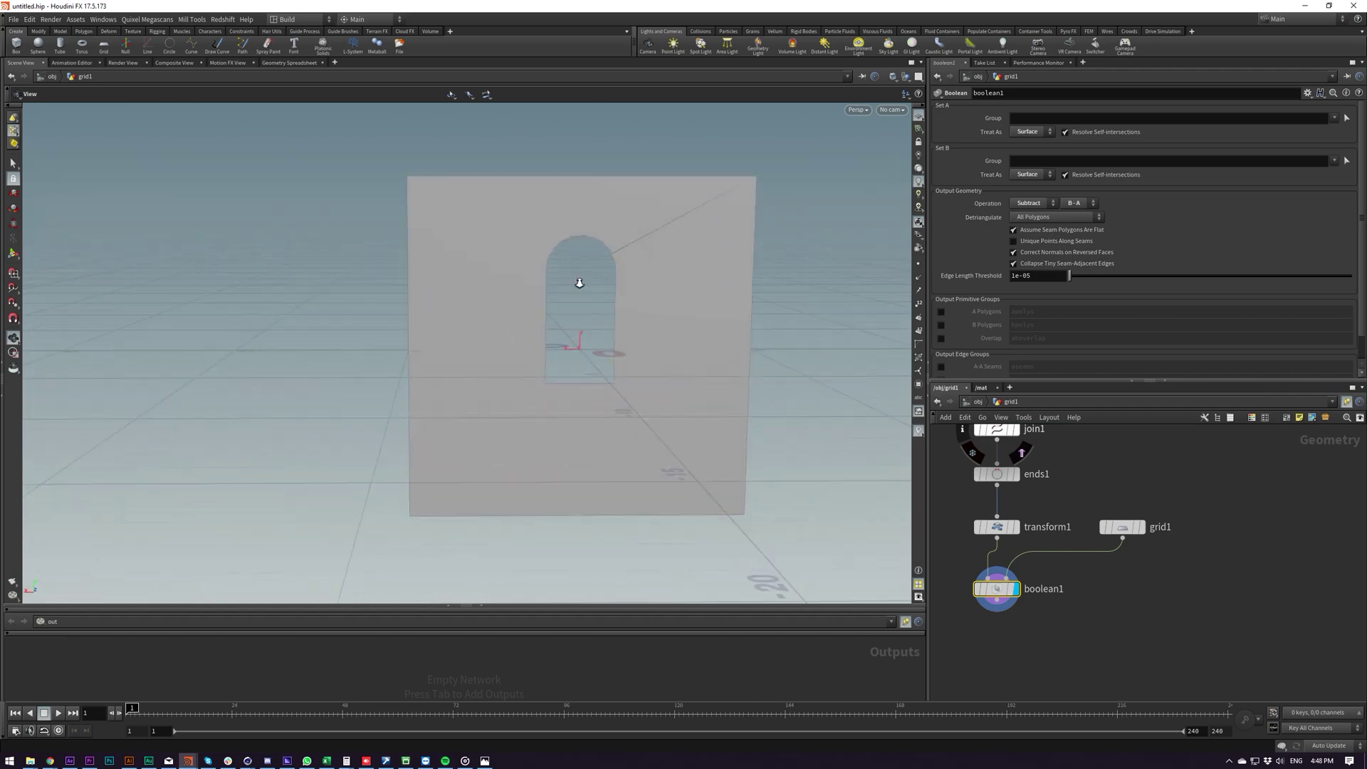
scroll(546, 305, up, 5)
Add a PolyExtrude node below the Boolean node and display it.
middle_drag(967, 654, 978, 631)
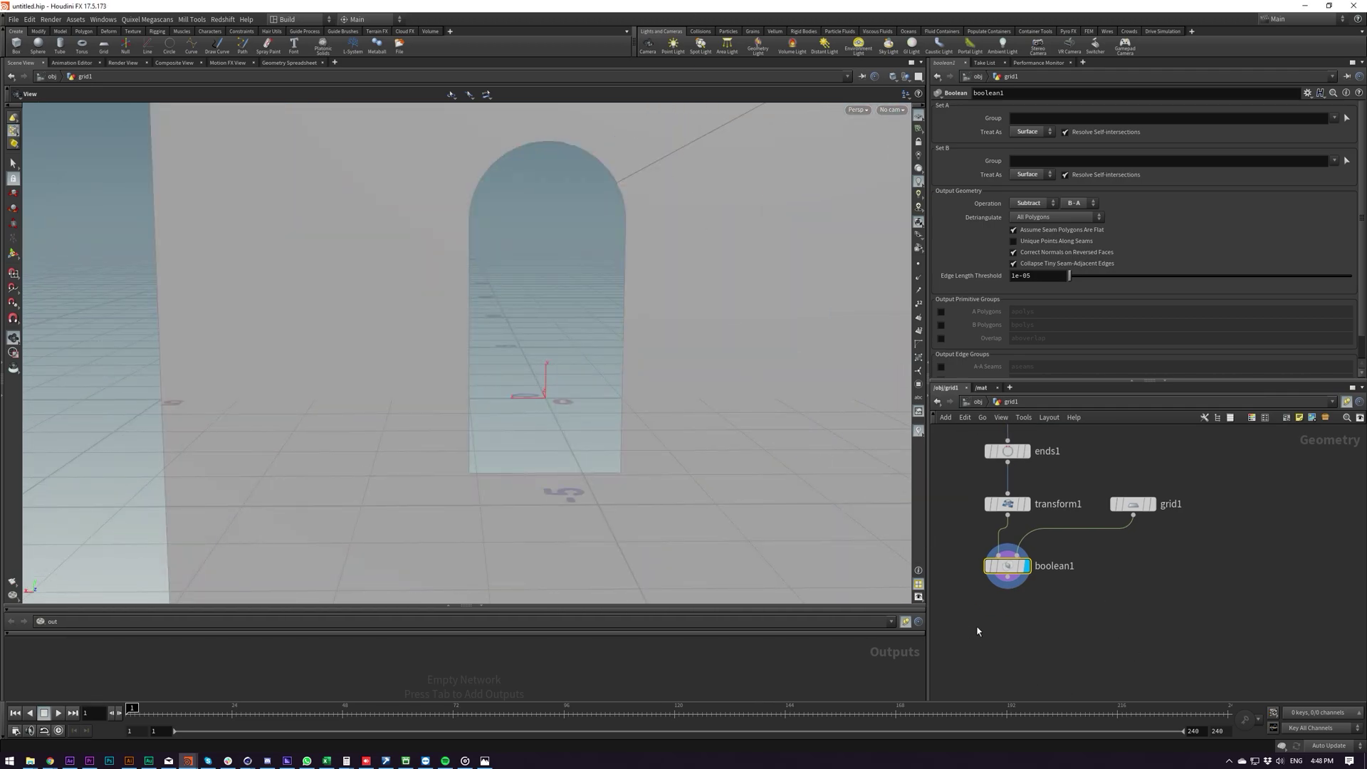
drag(997, 610, 997, 622)
key(Tab)
text(po)
key(Return)
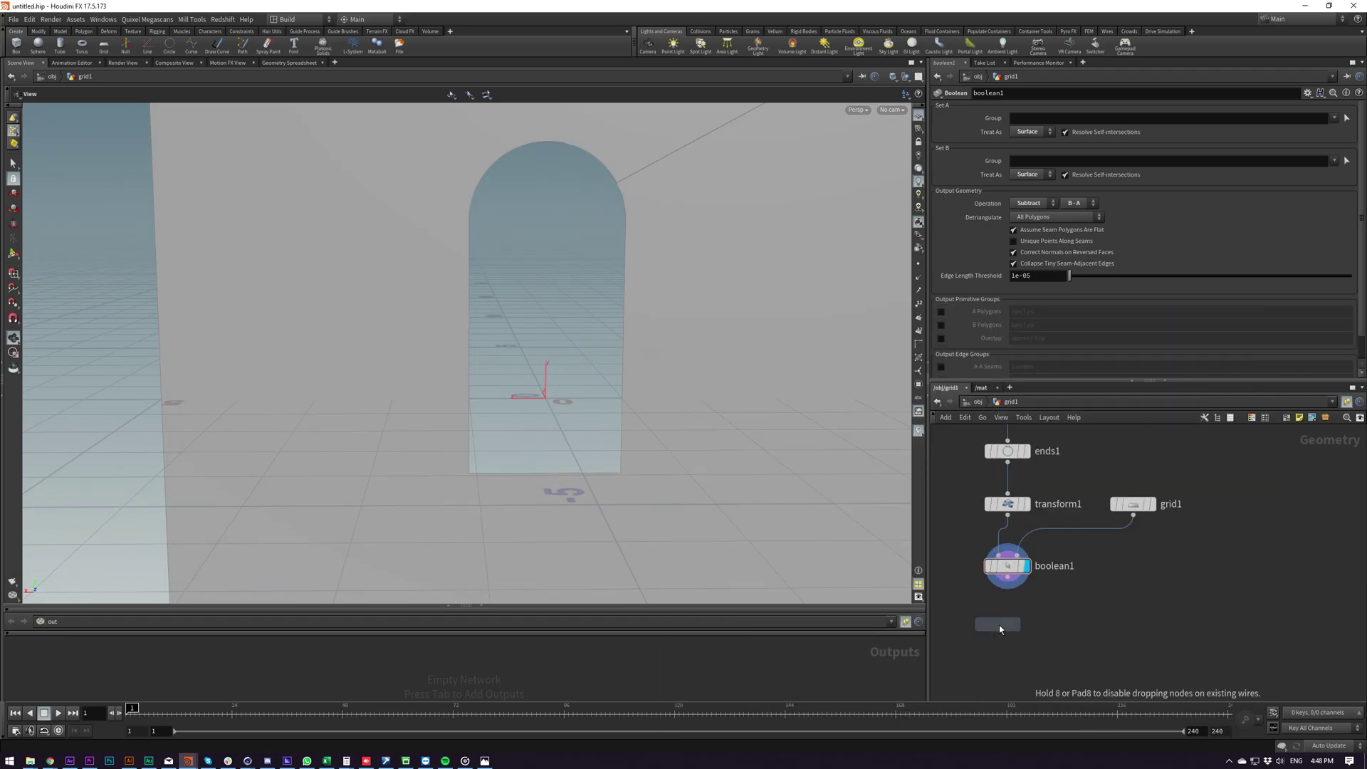
click(1009, 606)
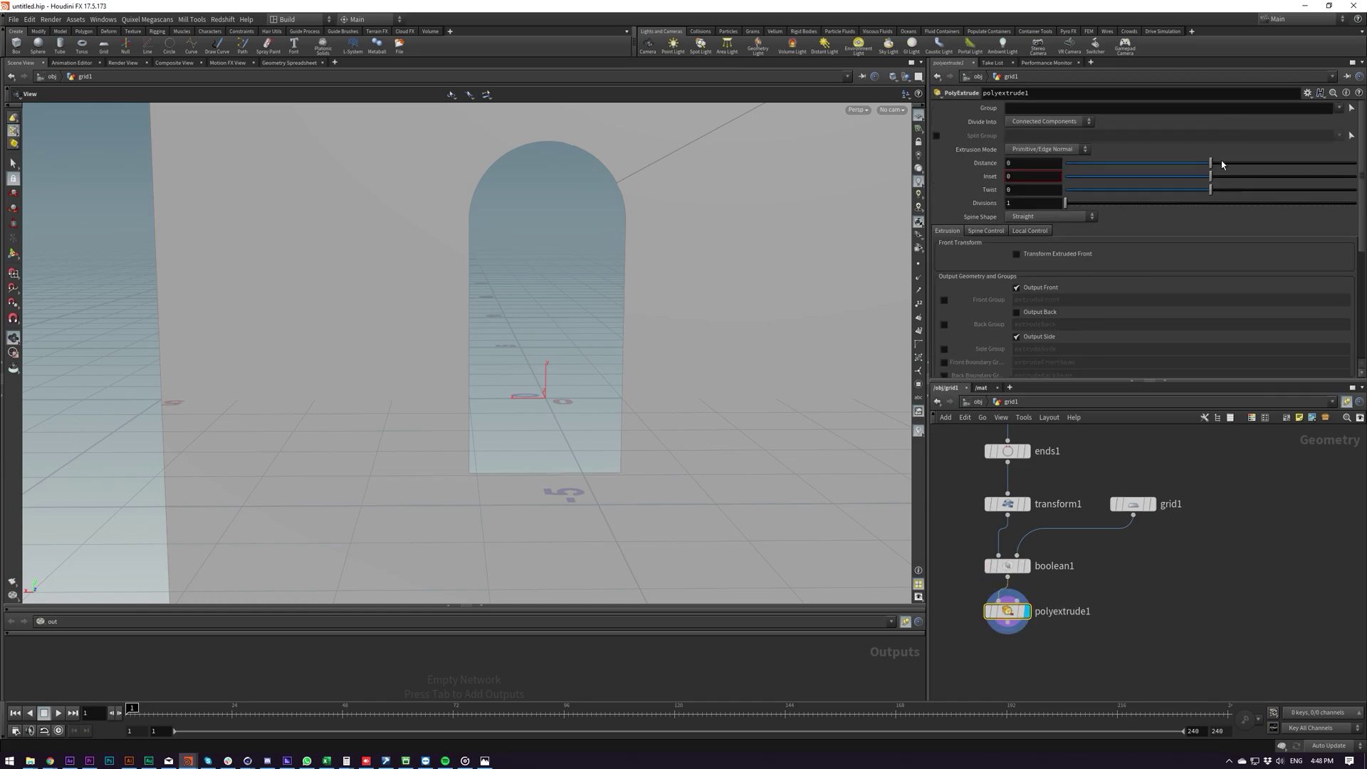
Extrude the wall by a distance of 0.294 and enable Output Back to close its rear side.
drag(1221, 161, 1254, 160)
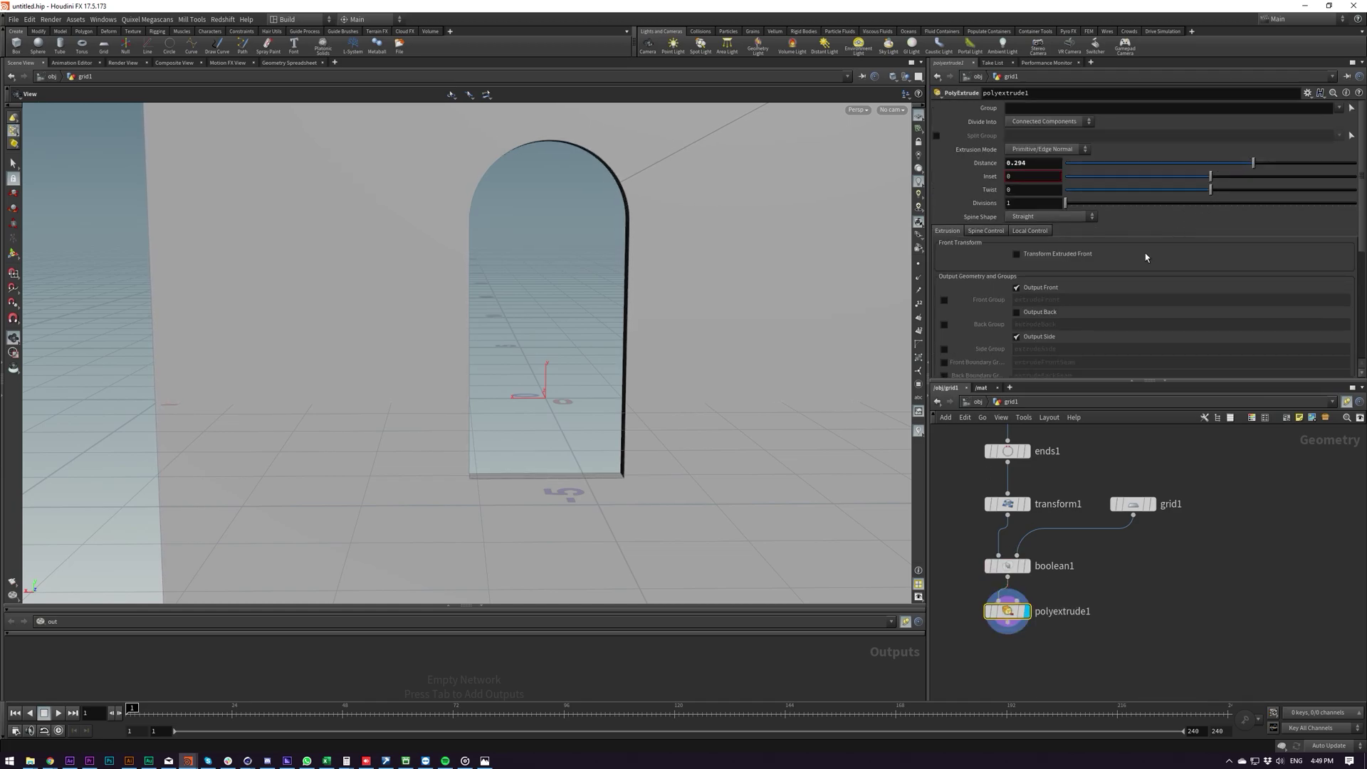
click(1032, 315)
drag(701, 348, 980, 351)
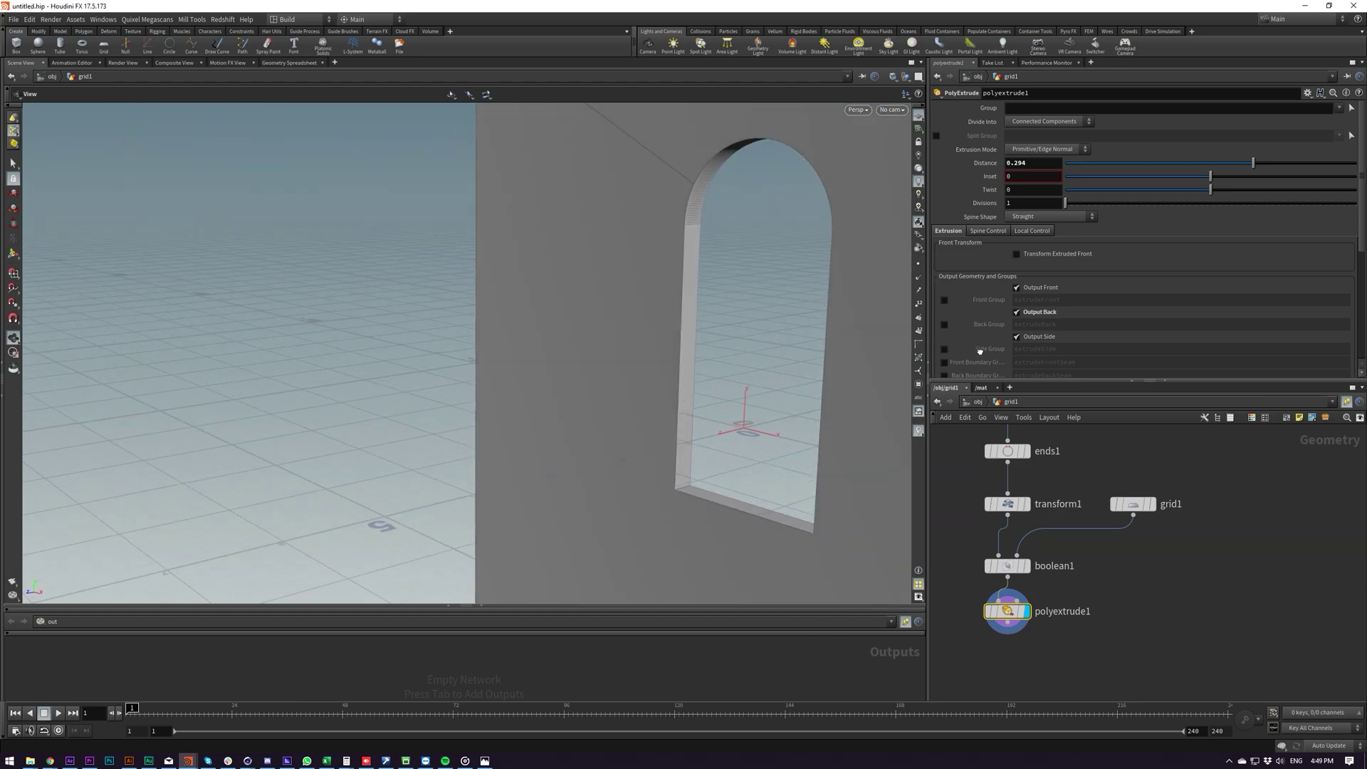
alt+drag(881, 301, 753, 355)
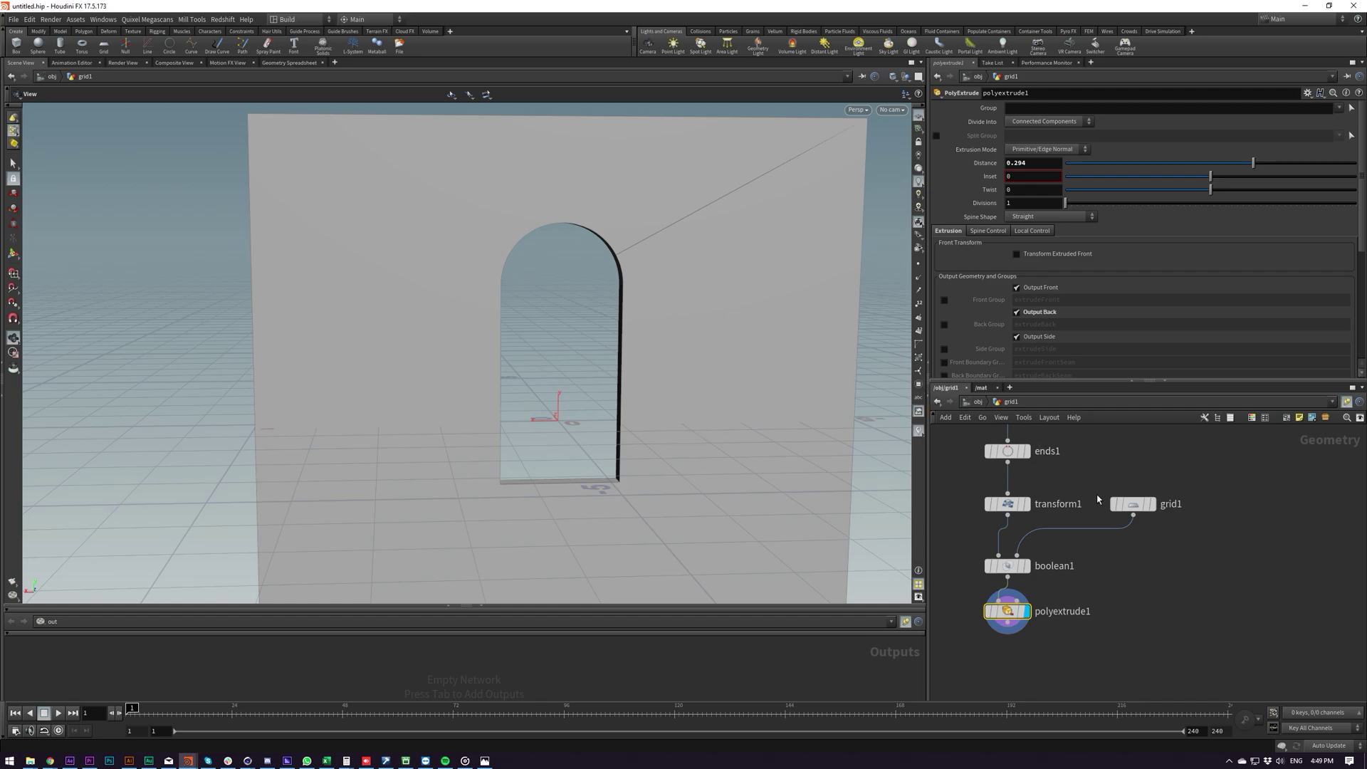
Move the Boolean and PolyExtrude nodes aside together to free space beneath the Transform node.
middle_drag(1086, 682, 1058, 605)
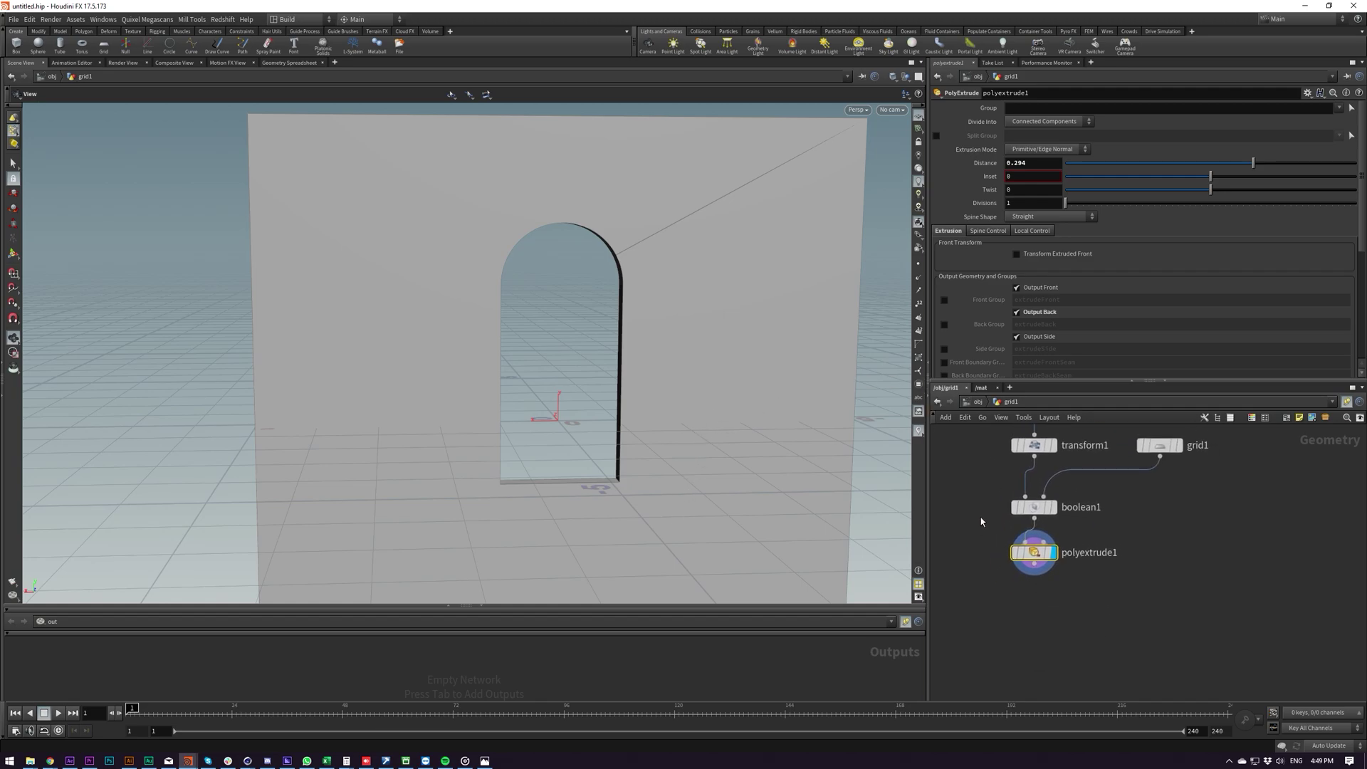
scroll(600, 246, up, 5)
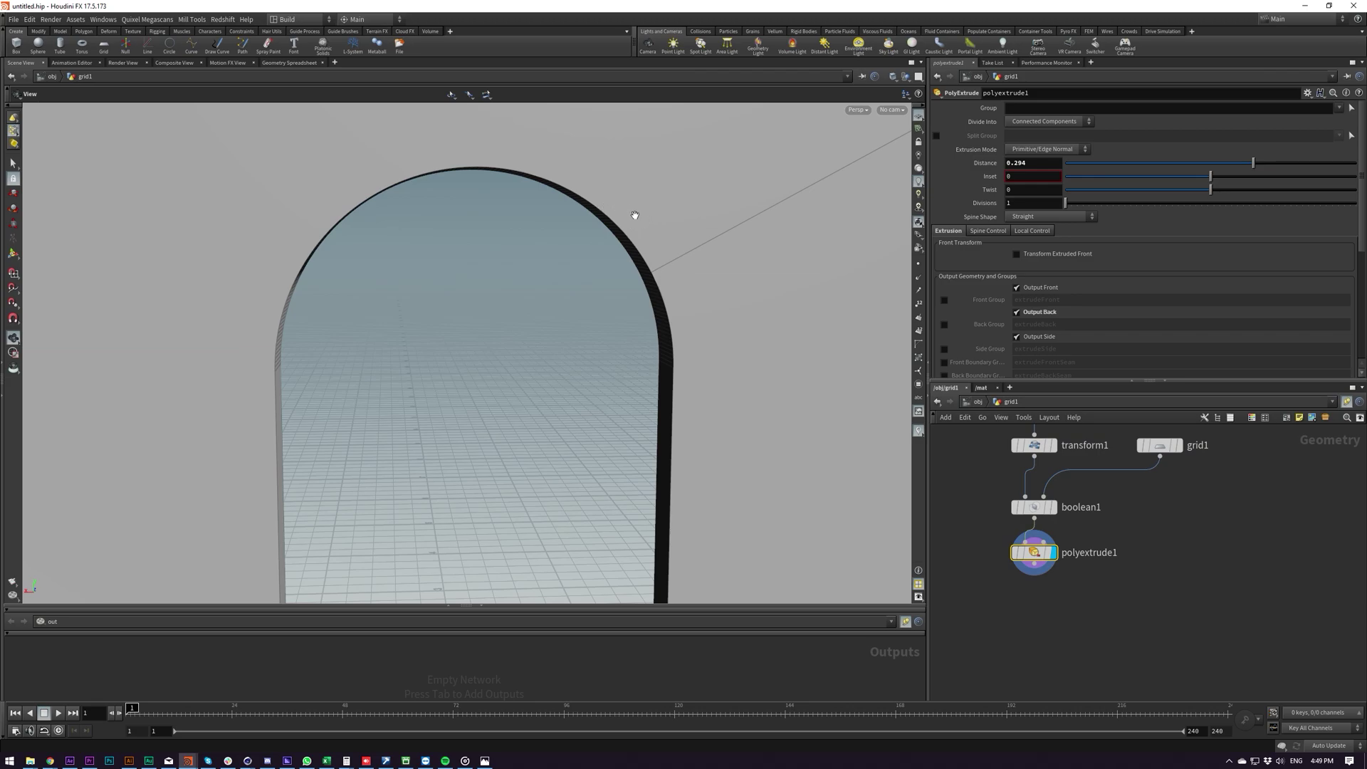
middle_drag(716, 485, 708, 326)
scroll(708, 327, down, 3)
drag(644, 470, 674, 437)
middle_drag(817, 467, 751, 397)
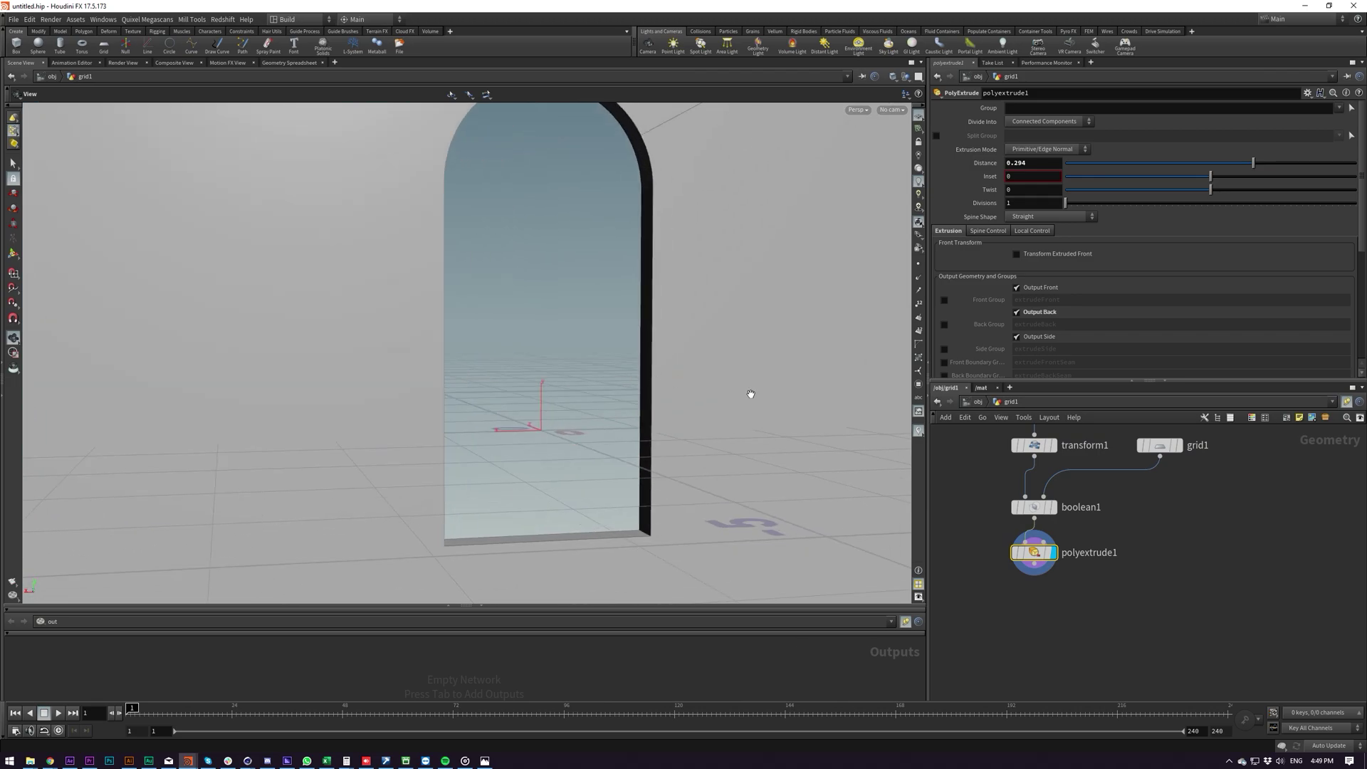
middle_drag(974, 530, 969, 605)
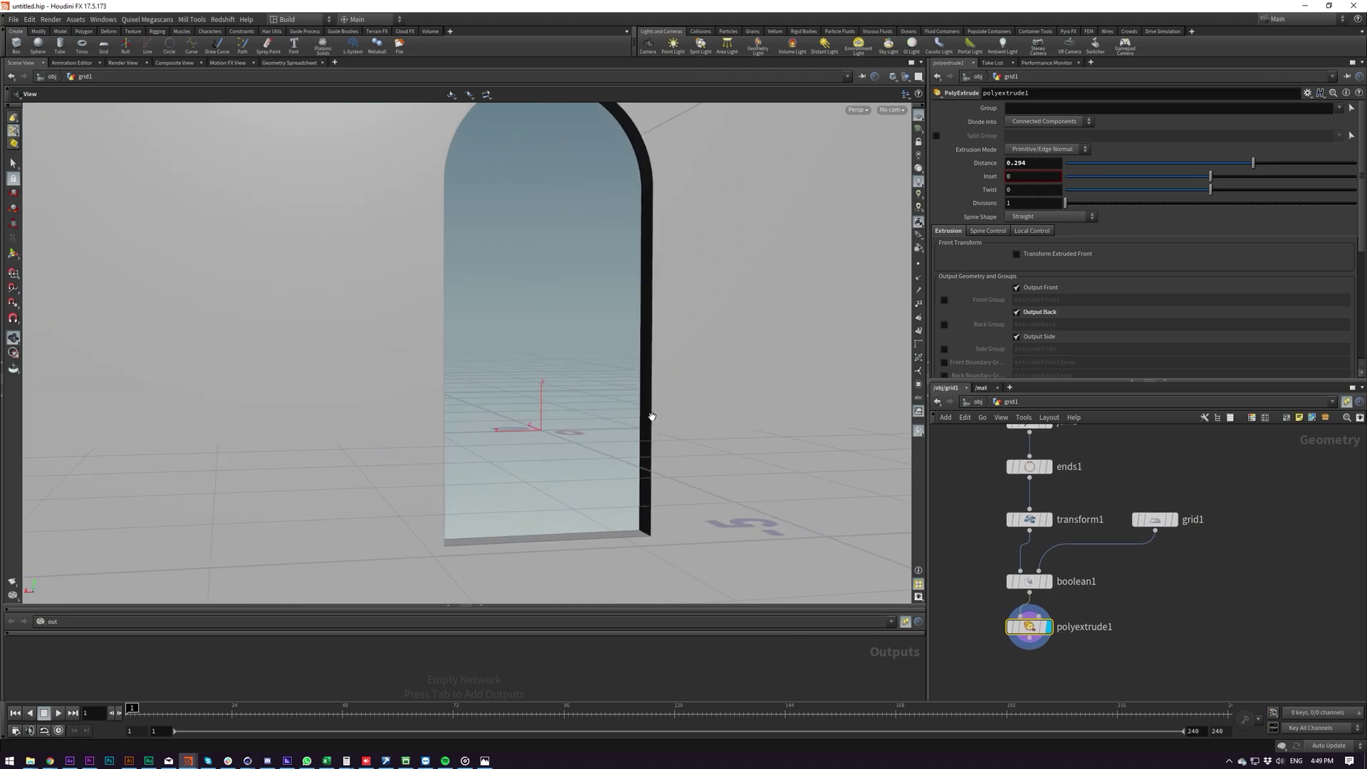
drag(987, 561, 1126, 668)
drag(1030, 582, 1094, 588)
middle_drag(1015, 585, 1021, 540)
Display the arch's Transform node and branch a second PolyExtrude node off it, beside the Boolean.
click(1015, 484)
key(r)
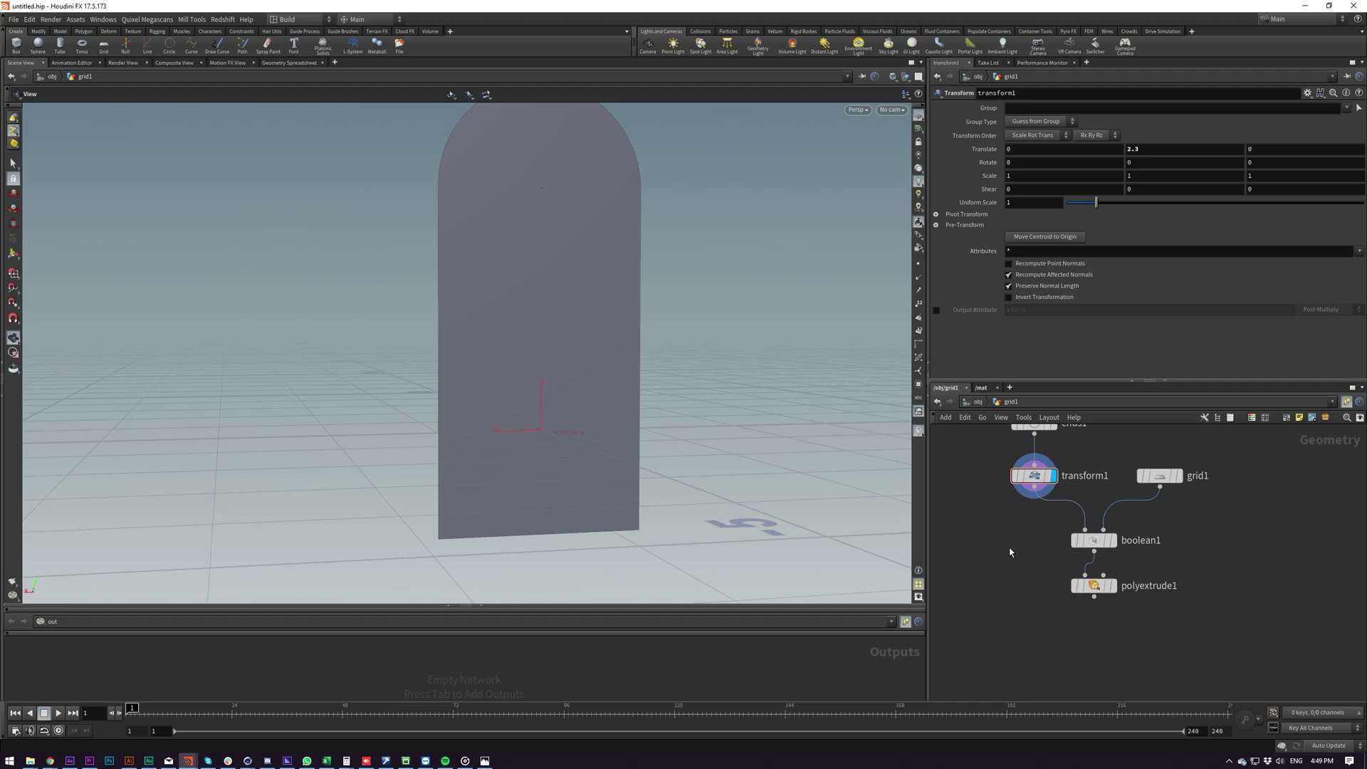
key(Tab)
text(polyex)
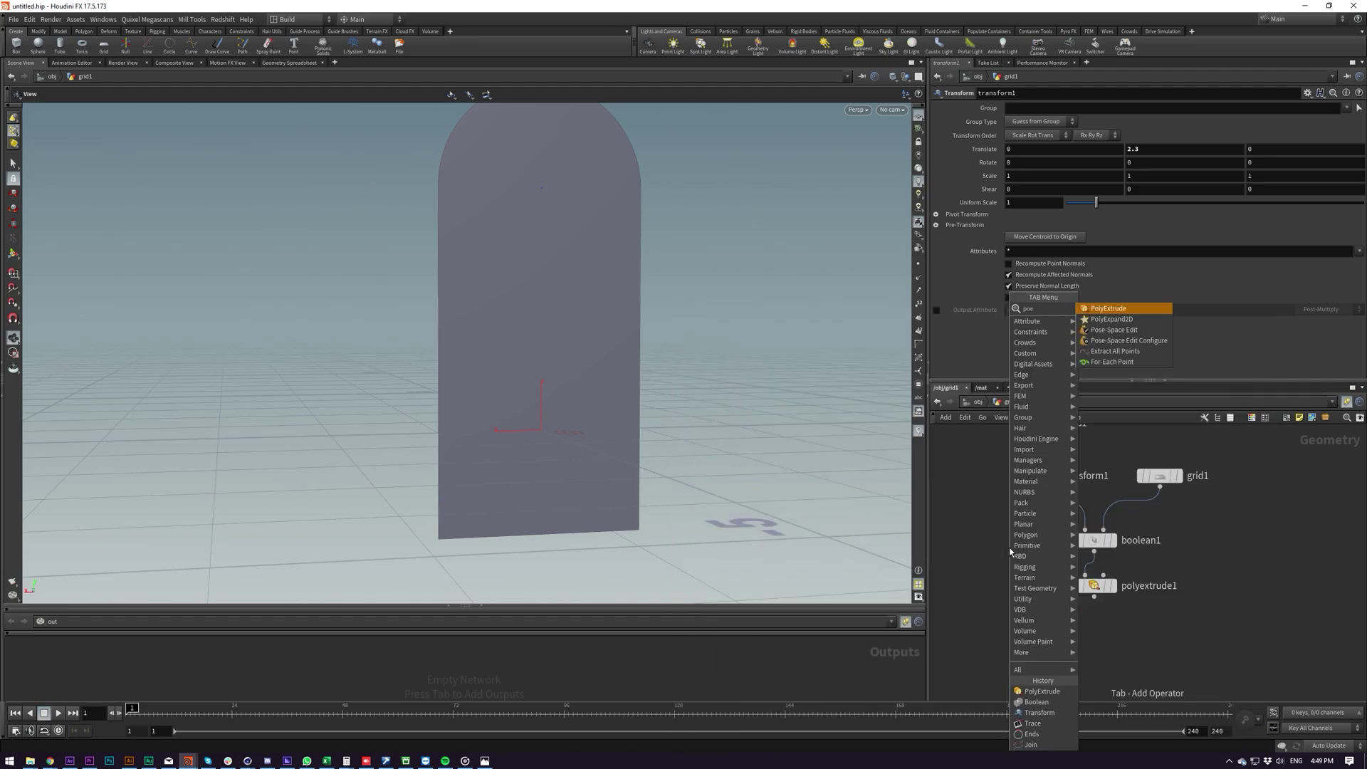
key(Return)
click(1007, 540)
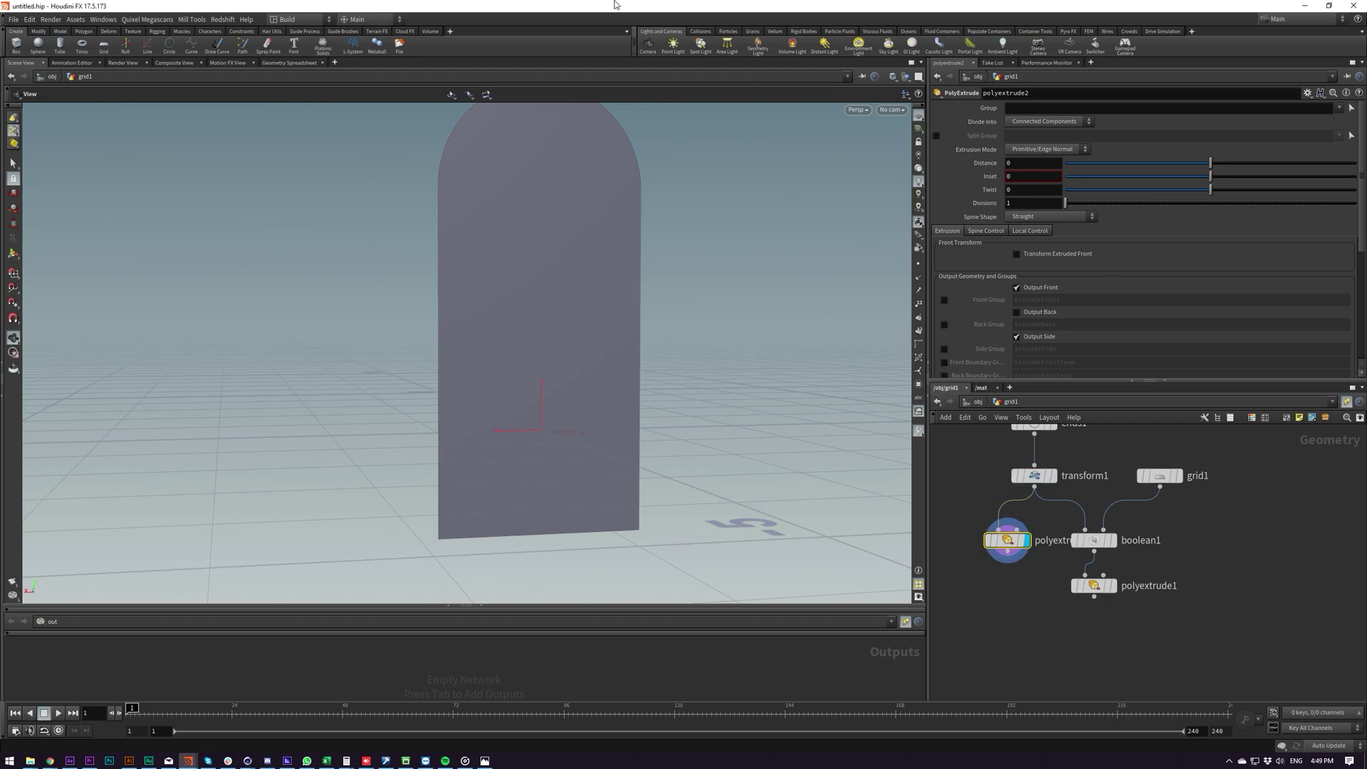
Inset the arch by 0.051 and disable Output Front so only a thin frame outline remains.
drag(1209, 178, 1215, 176)
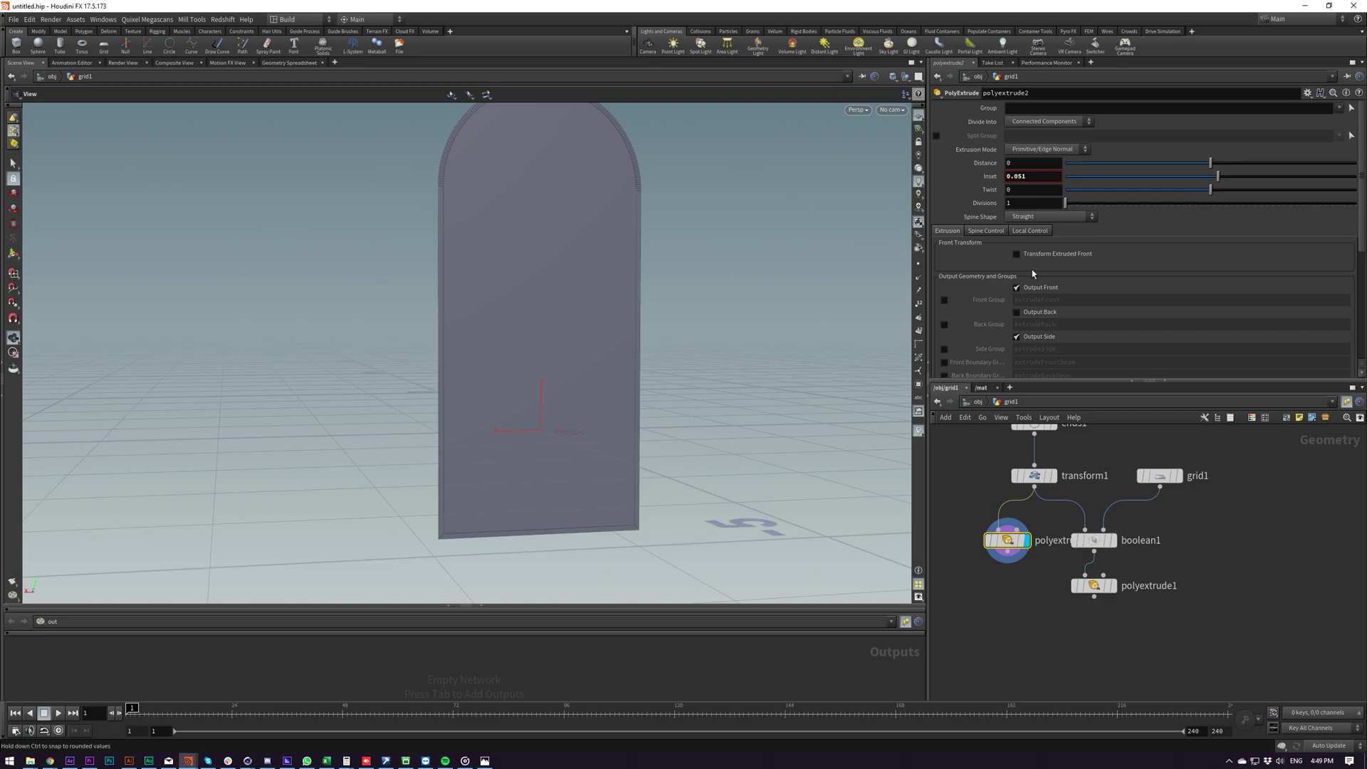
click(1017, 288)
drag(646, 246, 608, 266)
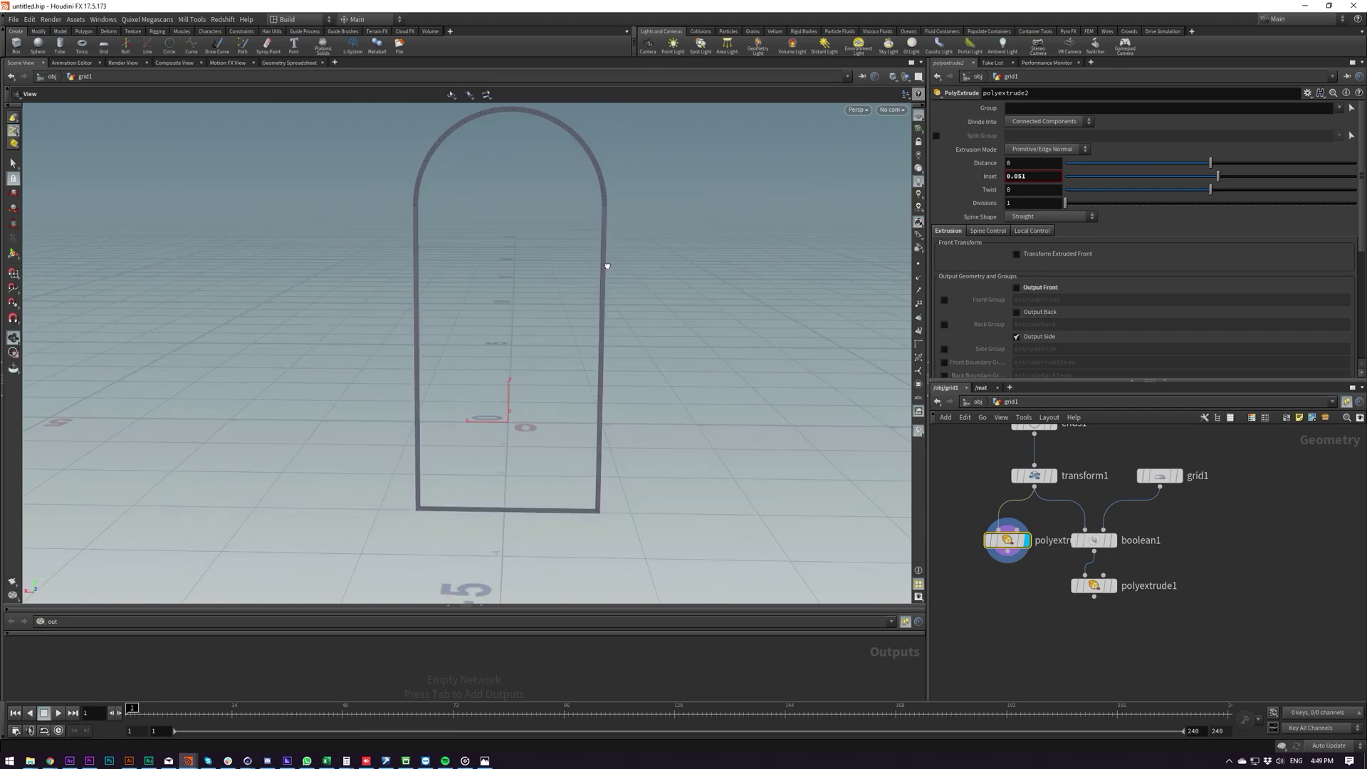
right_drag(588, 203, 706, 94)
scroll(533, 236, down, 8)
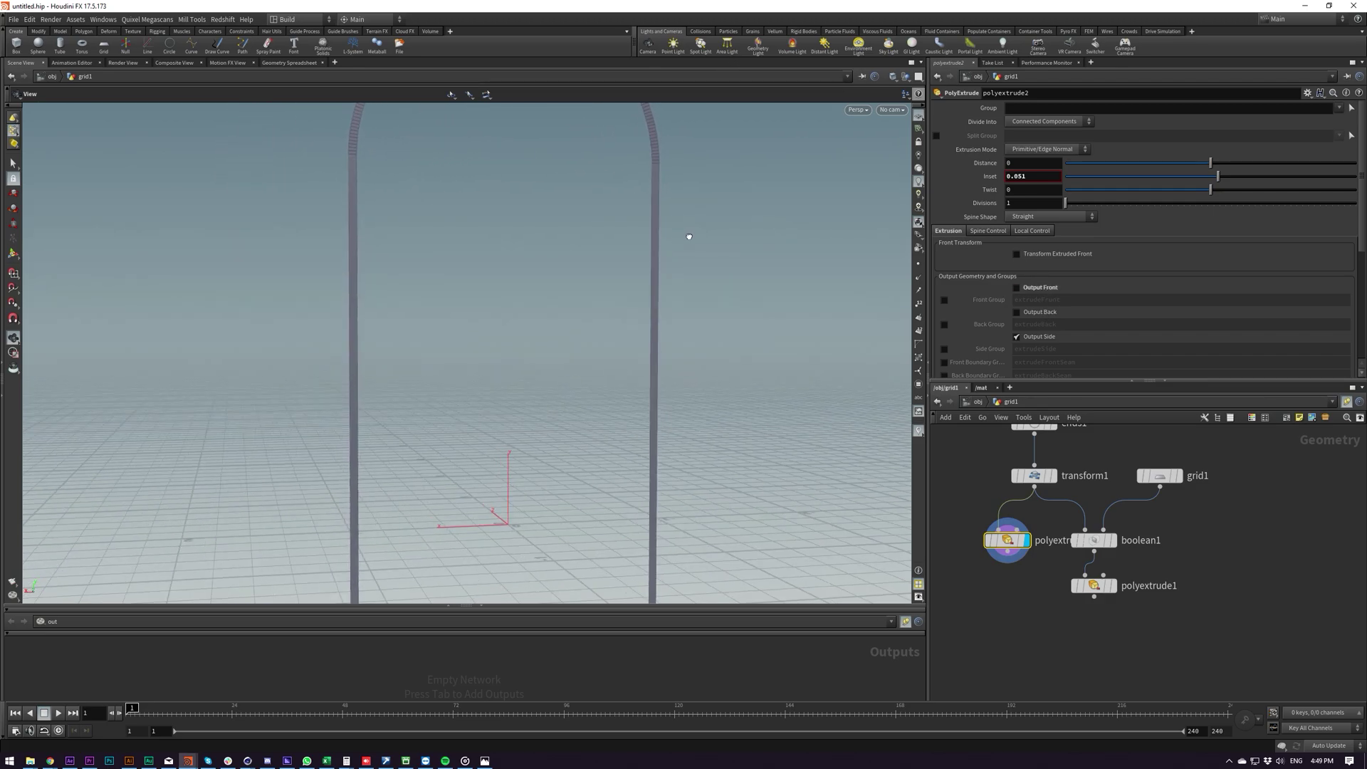
Add another PolyExtrude node below the frame's inset PolyExtrude and display it.
key(Tab)
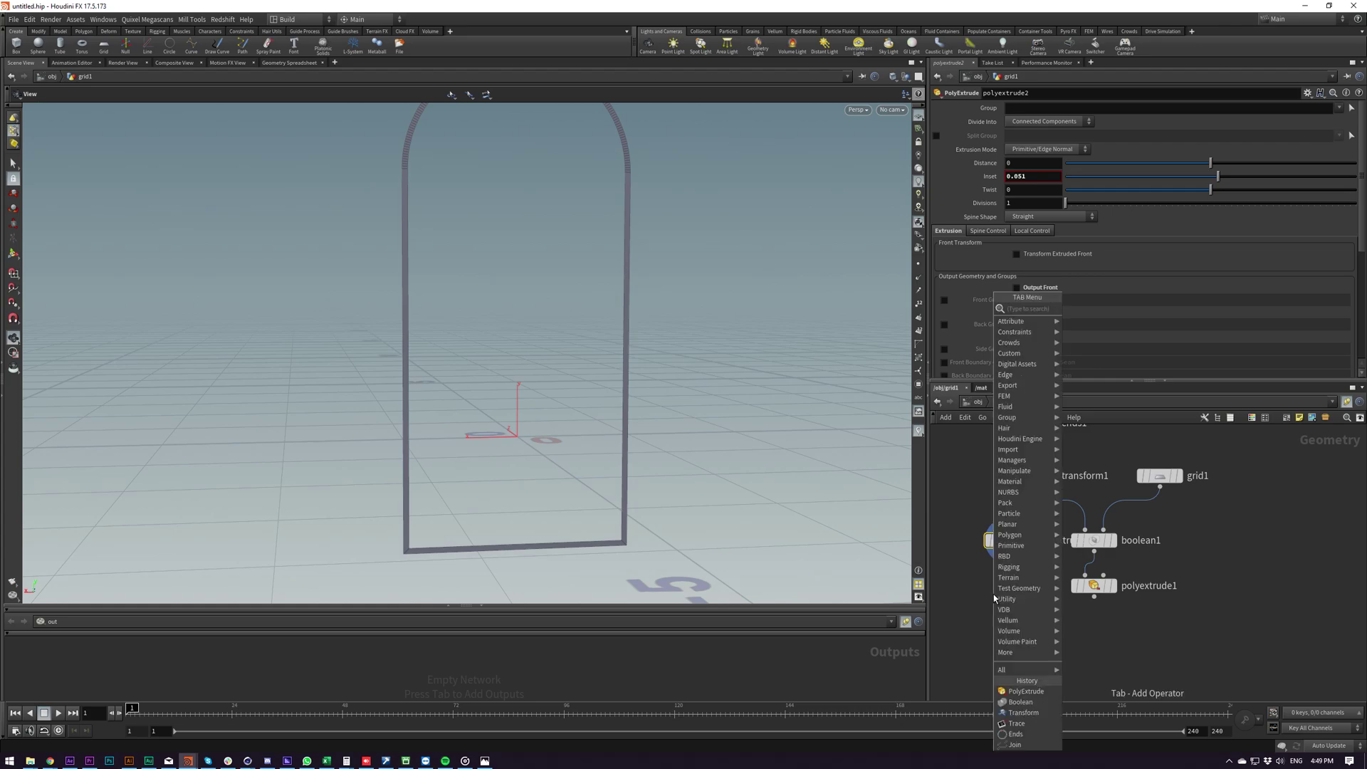
text(polyex)
key(Return)
click(1012, 585)
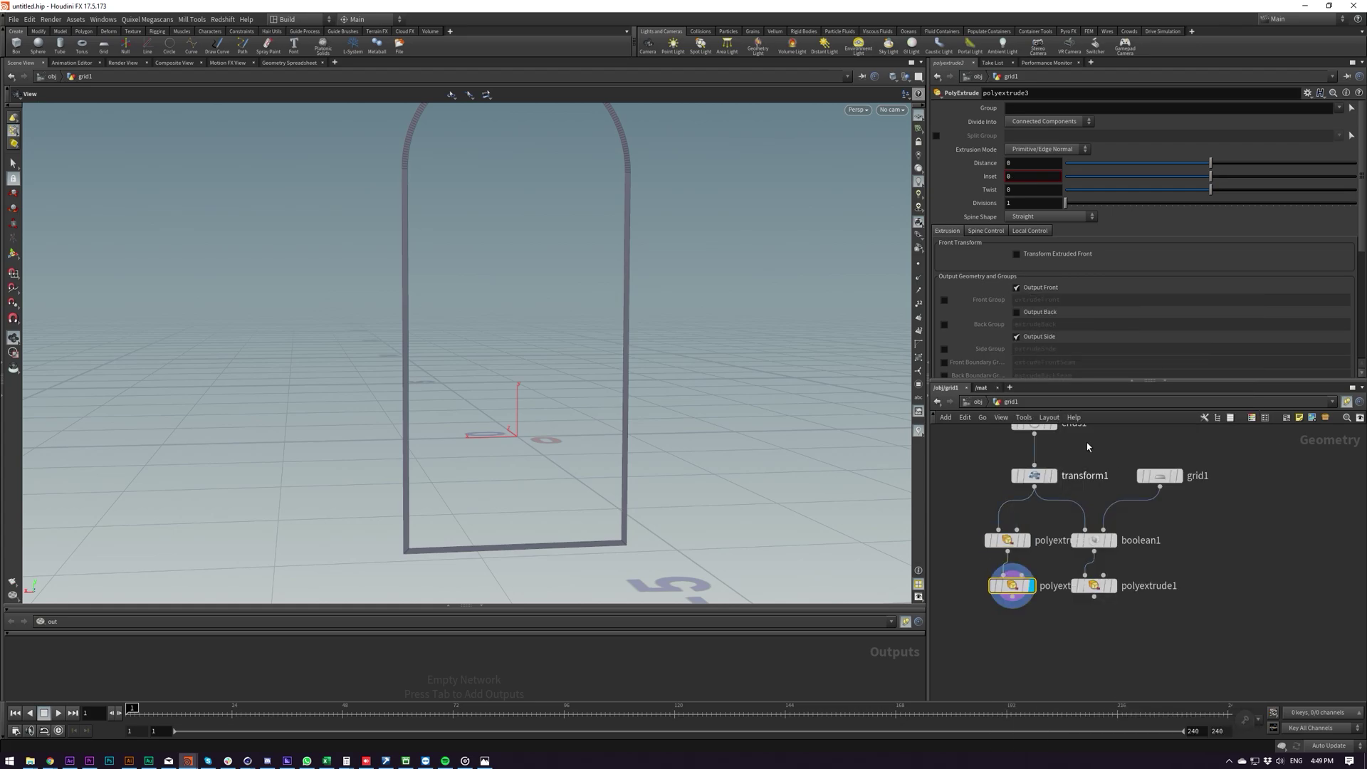
Extrude the arch frame by a distance of 0.191 and enable Output Back.
drag(1212, 159, 1237, 156)
click(1035, 313)
drag(872, 300, 796, 442)
Compare the extruded wall with the extruded frame by switching the display between their PolyExtrude nodes.
click(1079, 592)
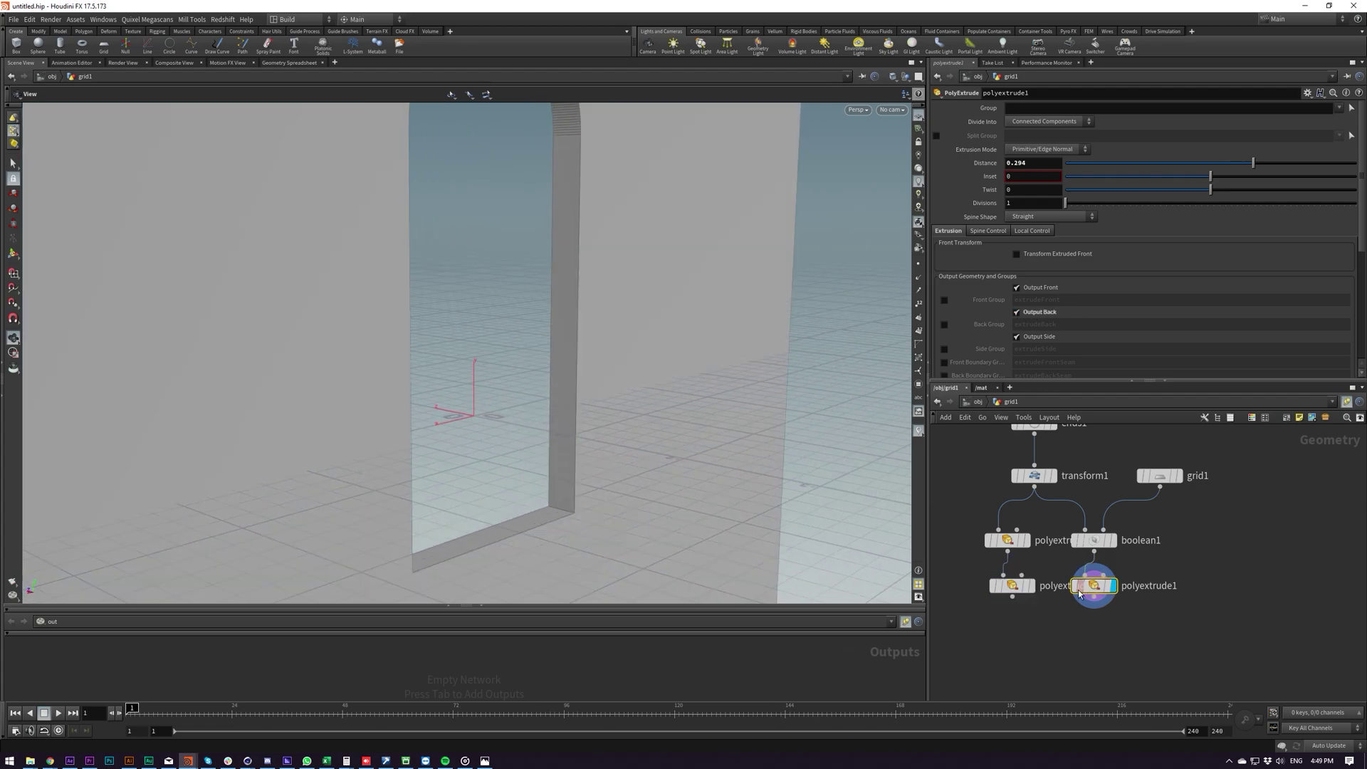
drag(1040, 567, 1042, 566)
key(r)
drag(1117, 622, 1159, 571)
key(r)
click(1021, 591)
key(r)
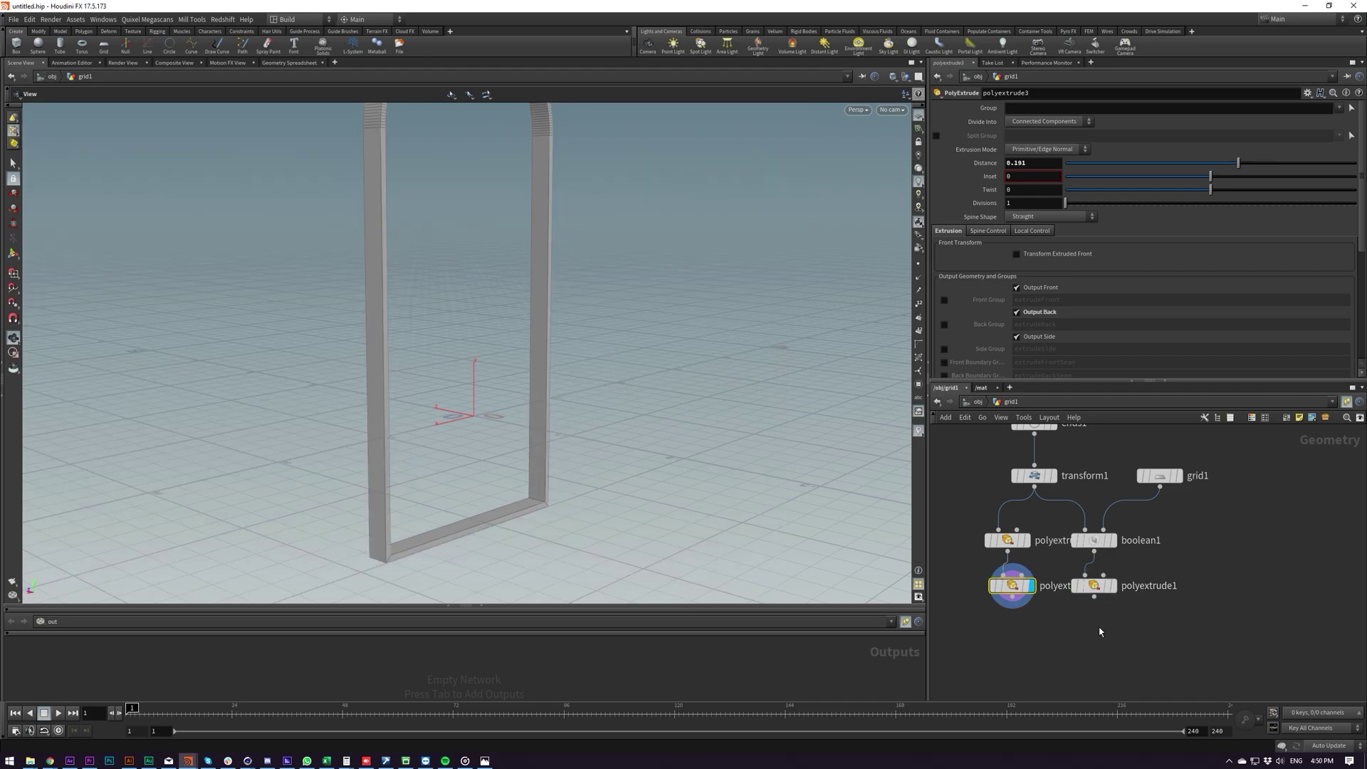
Add a Transform node below the frame's last PolyExtrude node.
middle_drag(1098, 629, 1115, 608)
key(Tab)
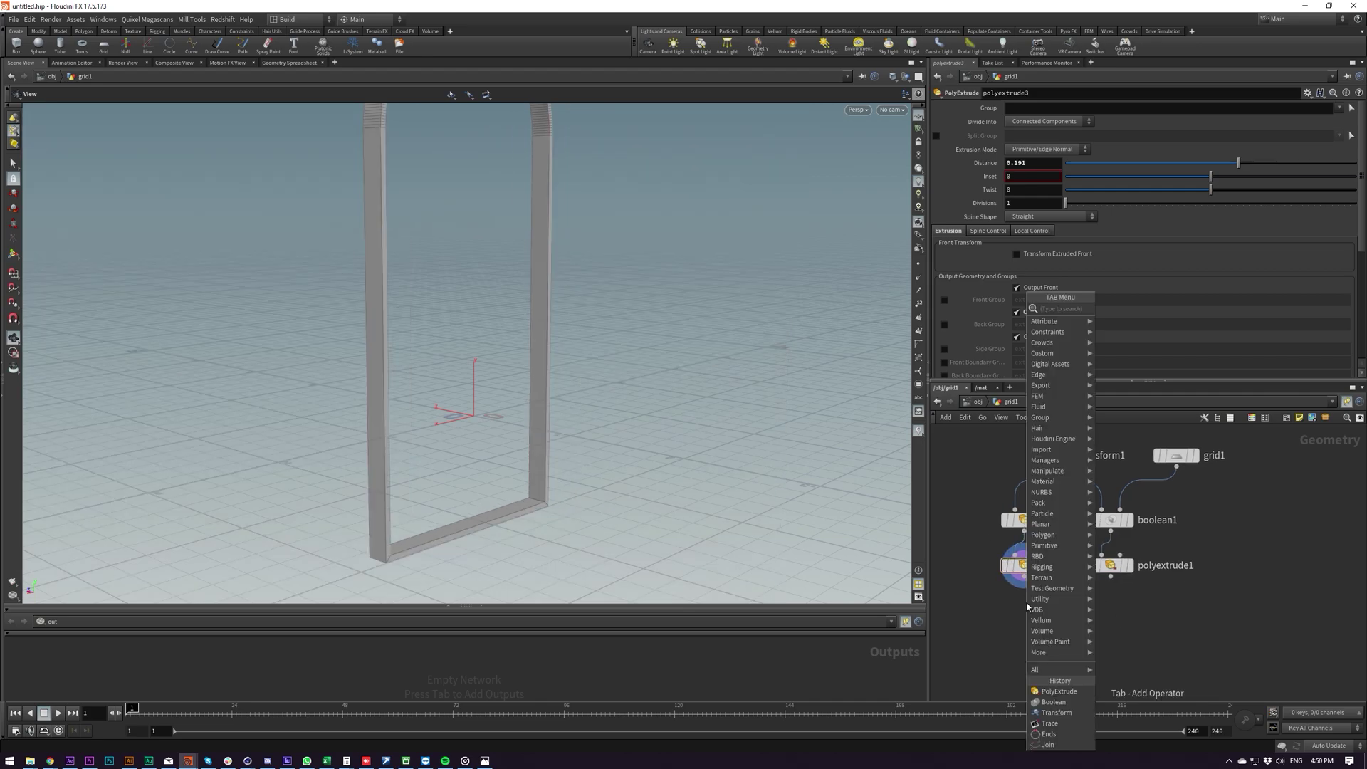
text(tran)
key(Return)
click(1025, 609)
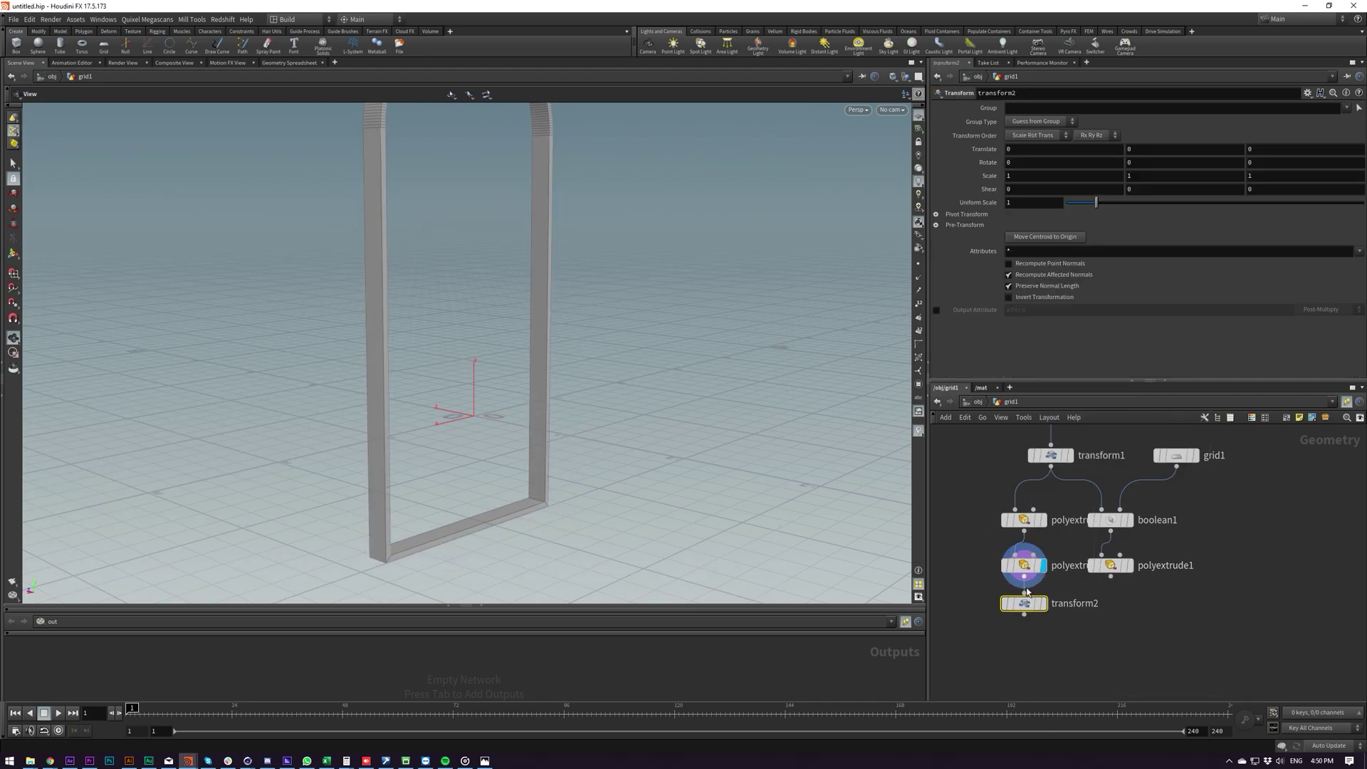
Center the frame in depth by setting the Transform's Z translation to the expression -$CEZ.
mouse_move(1275, 149)
middle_down()
mouse_move(1325, 153)
mouse_move(1276, 149)
middle_up()
key(ctrl+z)
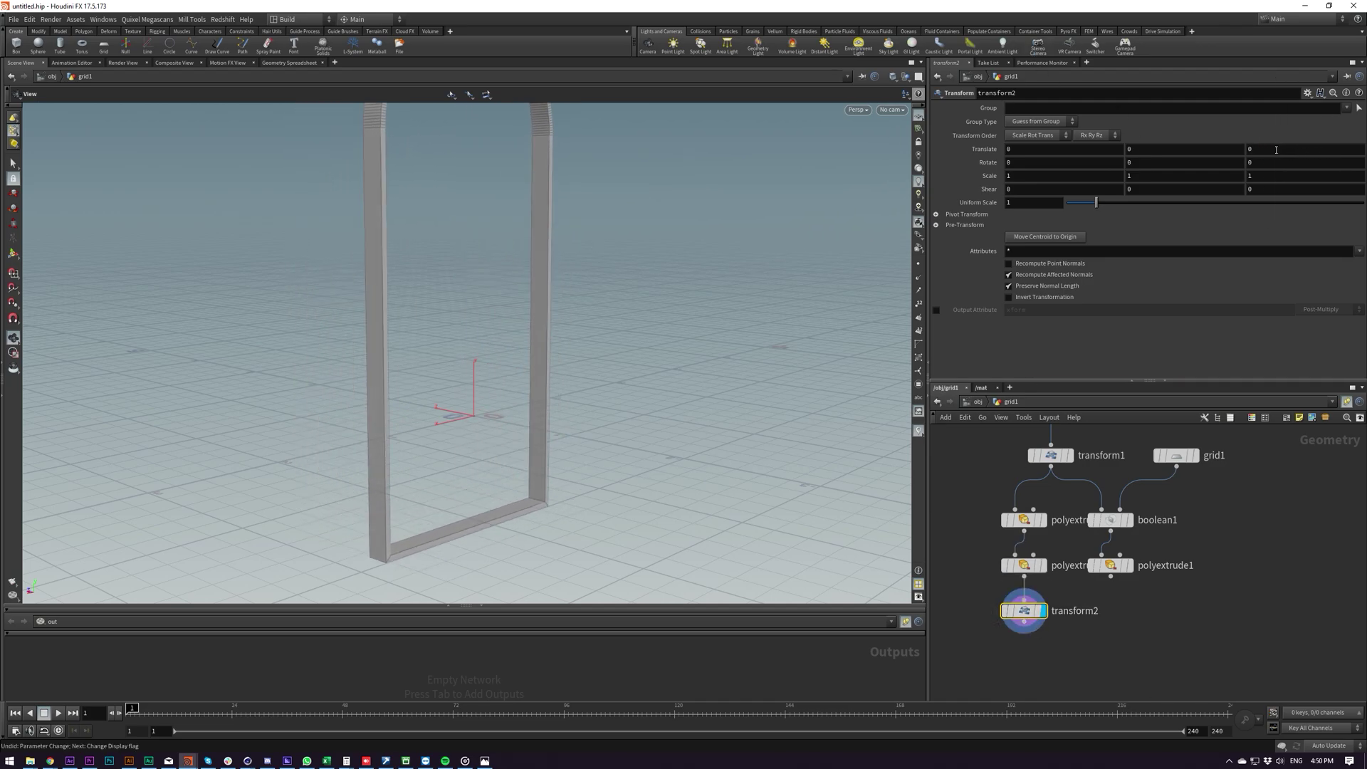
text(-$CEZ)
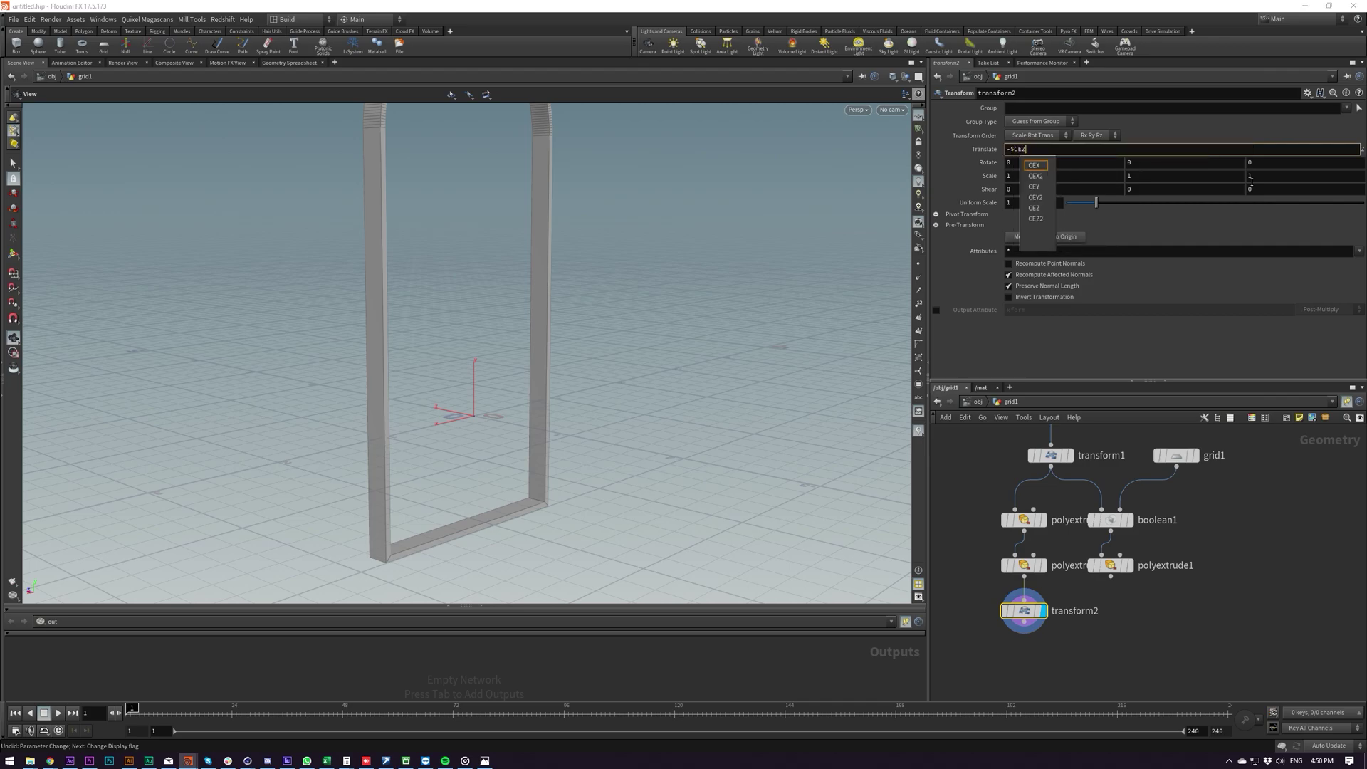
key(Return)
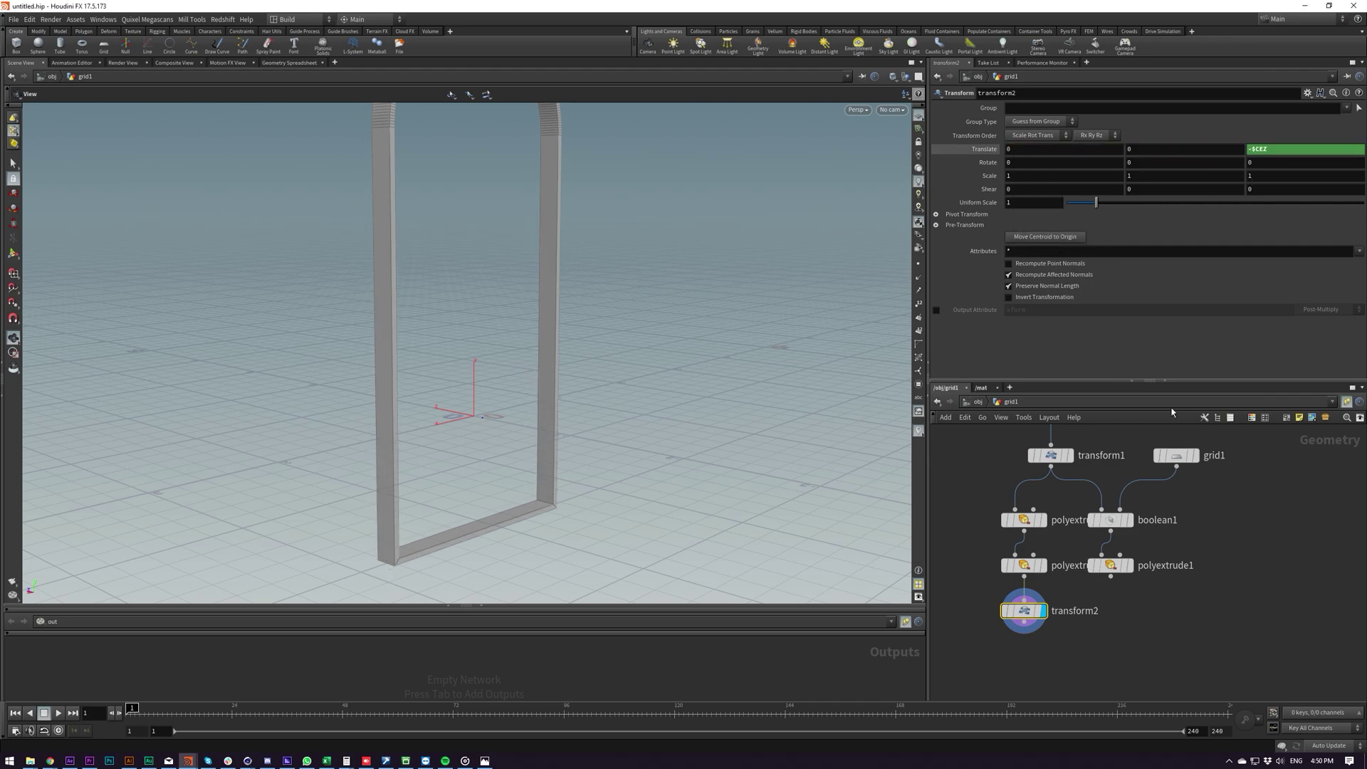
Duplicate the centering Transform node below the wall's PolyExtrude and display the copy.
middle_drag(1118, 591, 1133, 555)
alt+drag(1041, 574, 1128, 579)
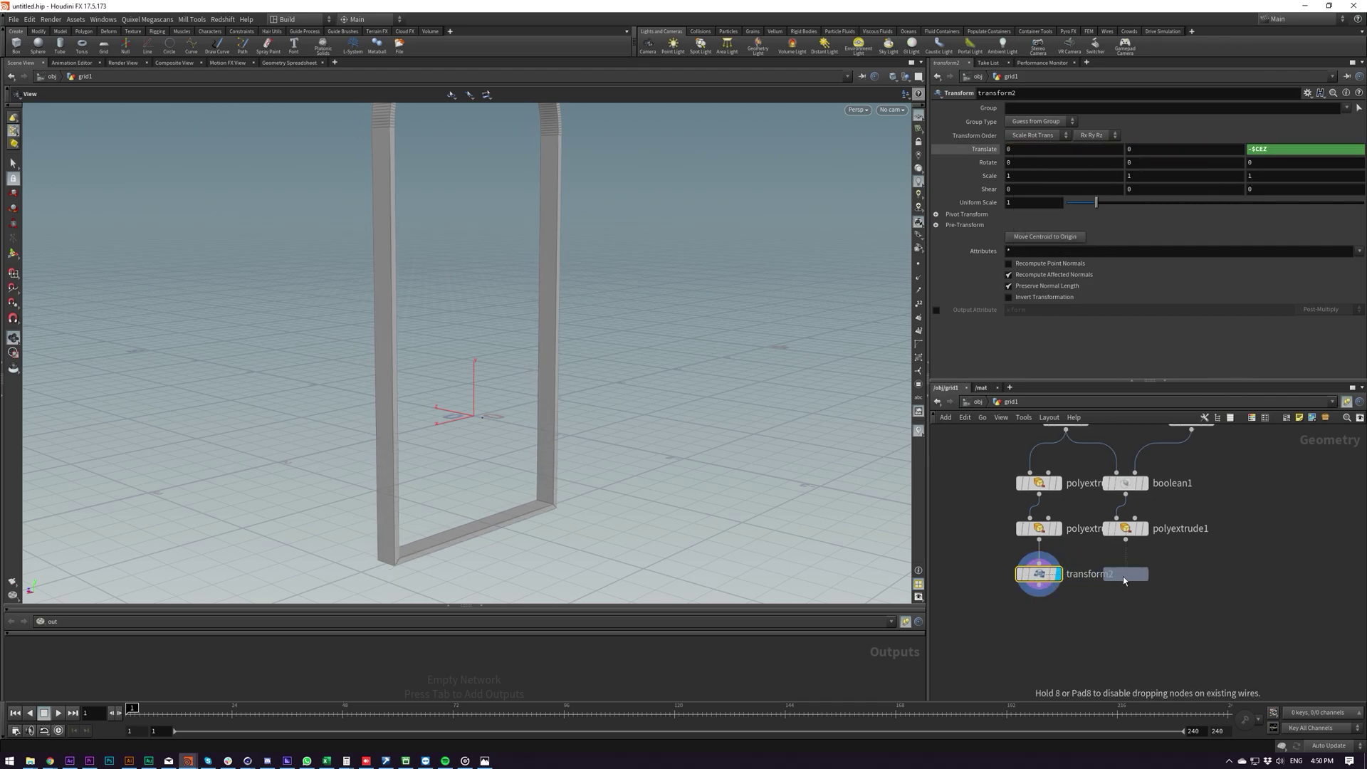
click(1123, 580)
middle_drag(1106, 641, 1183, 638)
scroll(1128, 612, down, 3)
scroll(1140, 611, up, 2)
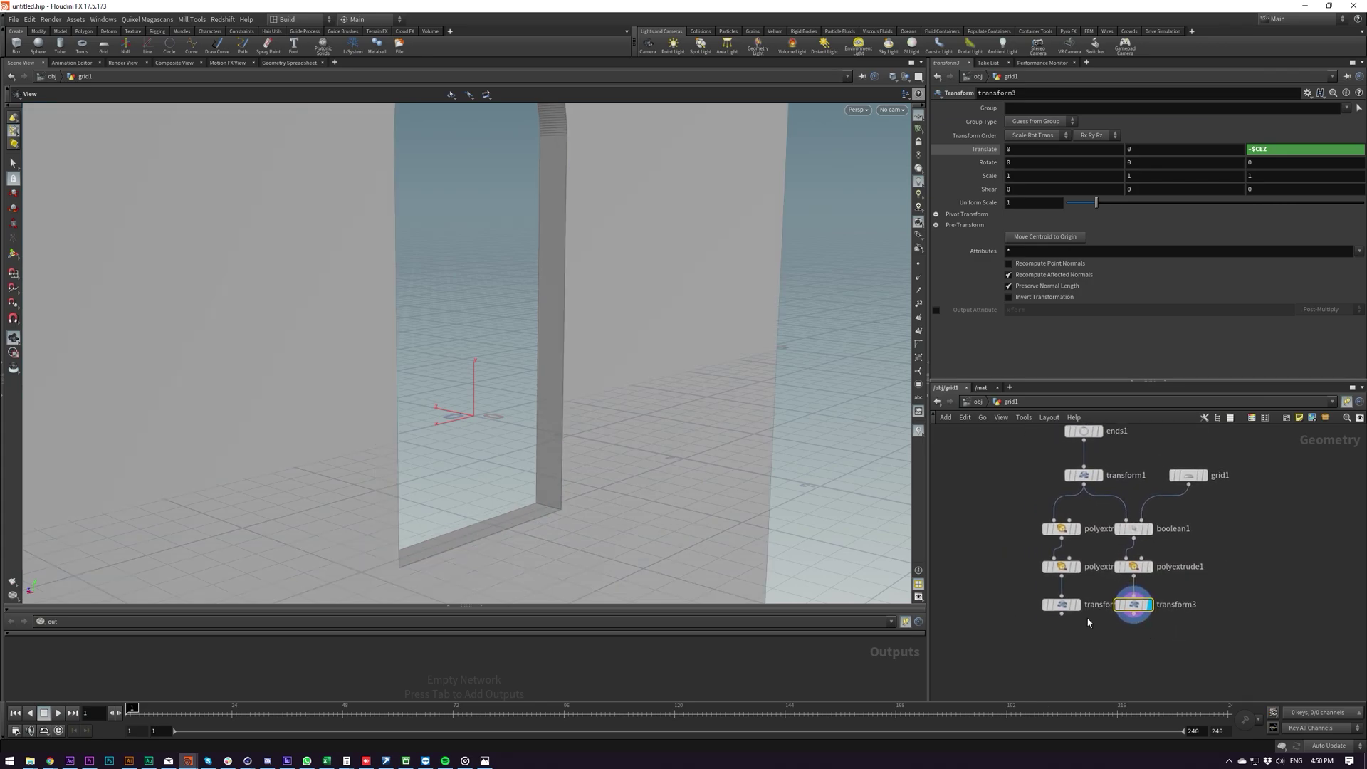
Combine the frame and wall Transform nodes with a Merge node and display the merged result.
middle_drag(1058, 646, 1064, 621)
drag(641, 462, 621, 436)
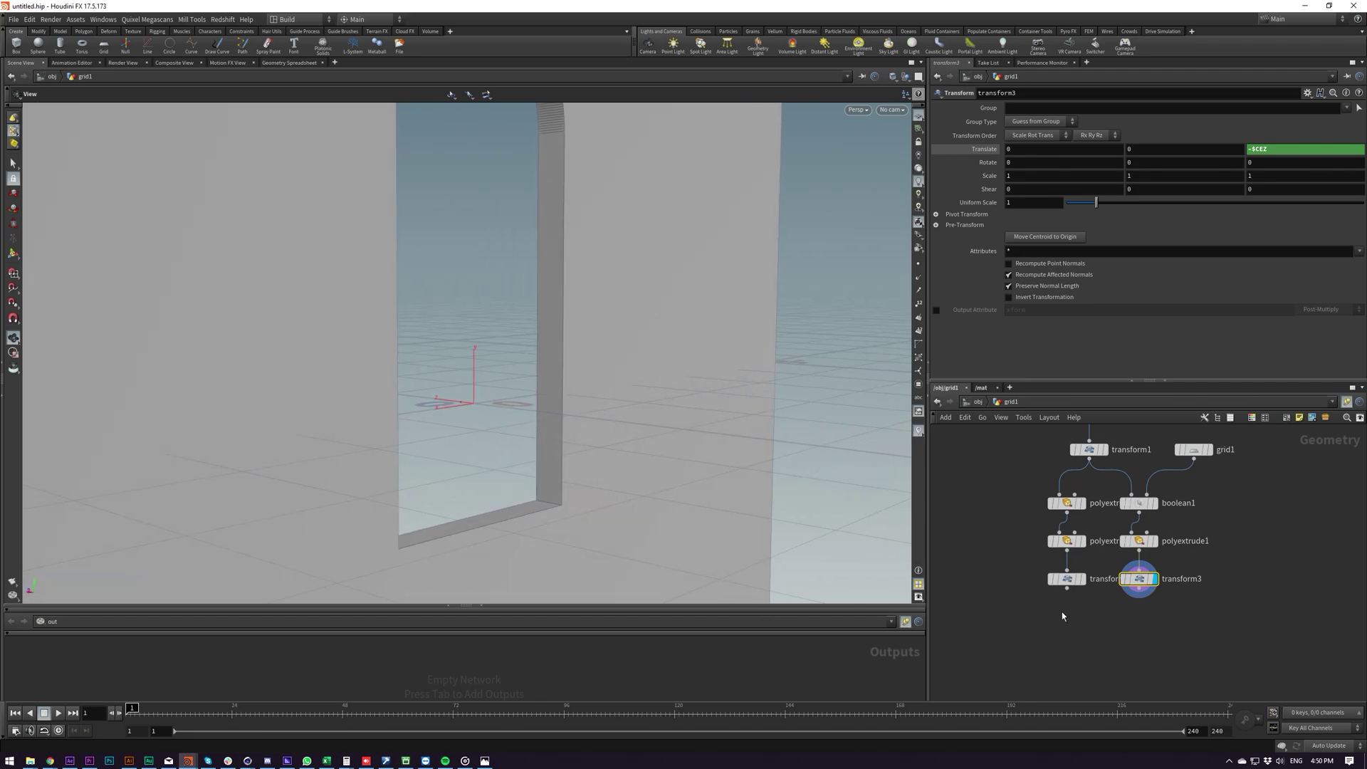
drag(1182, 579, 1180, 580)
key(Tab)
text(merg)
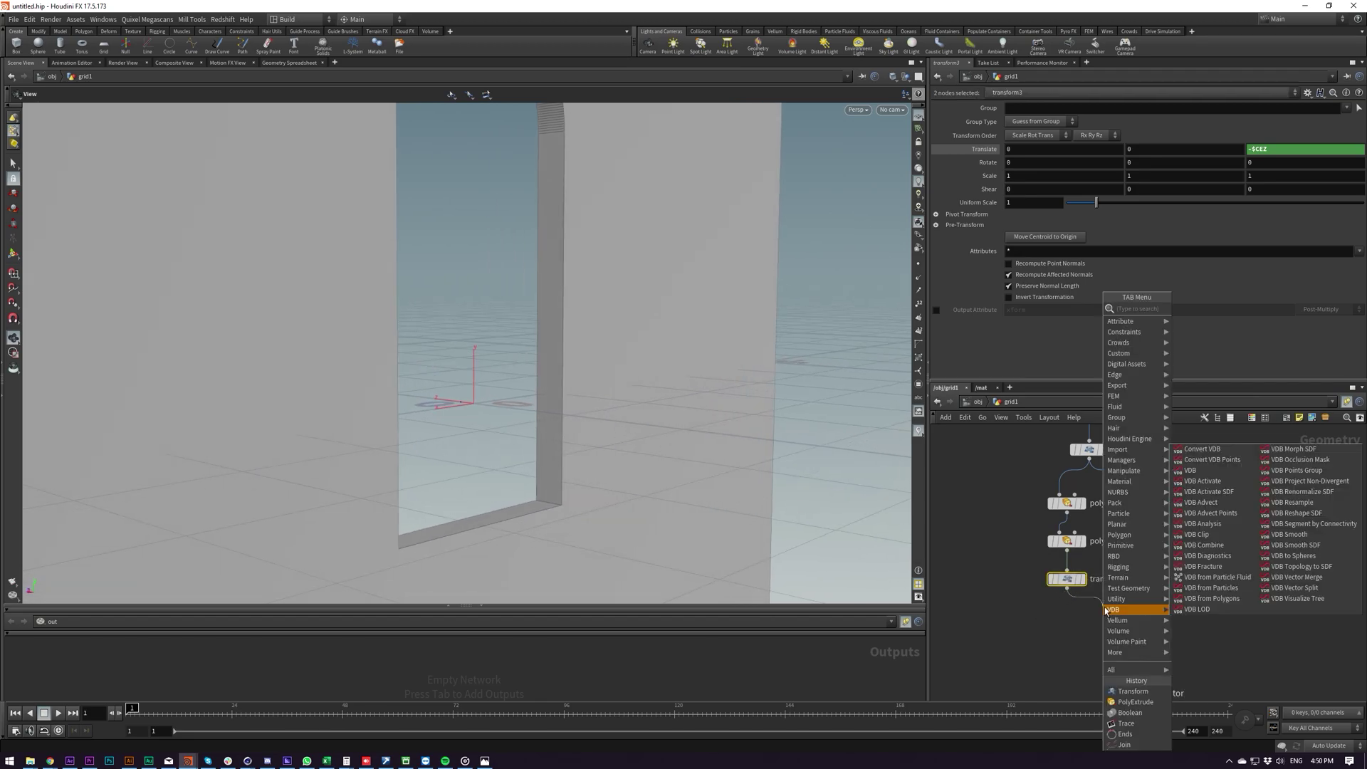
key(Return)
click(1104, 613)
click(1116, 617)
Reduce the wall's PolyExtrude distance to 0.221 and check how the frame sits in the opening.
right_drag(536, 485, 900, 340)
alt+drag(900, 339, 651, 574)
click(1132, 544)
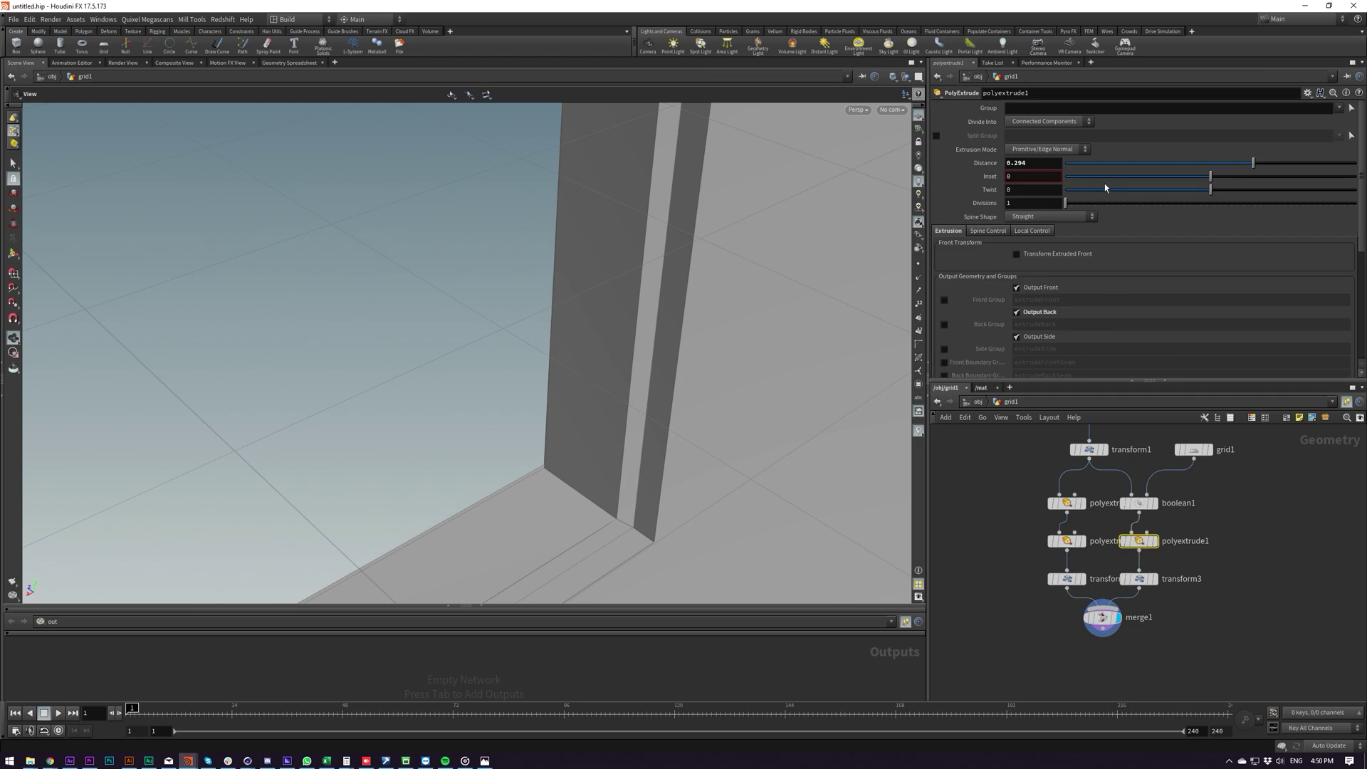
drag(1255, 165, 1244, 173)
mouse_move(678, 428)
mouse_down()
mouse_move(458, 470)
mouse_move(700, 428)
mouse_up()
right_drag(700, 427, 706, 270)
drag(691, 344, 699, 434)
drag(669, 360, 627, 386)
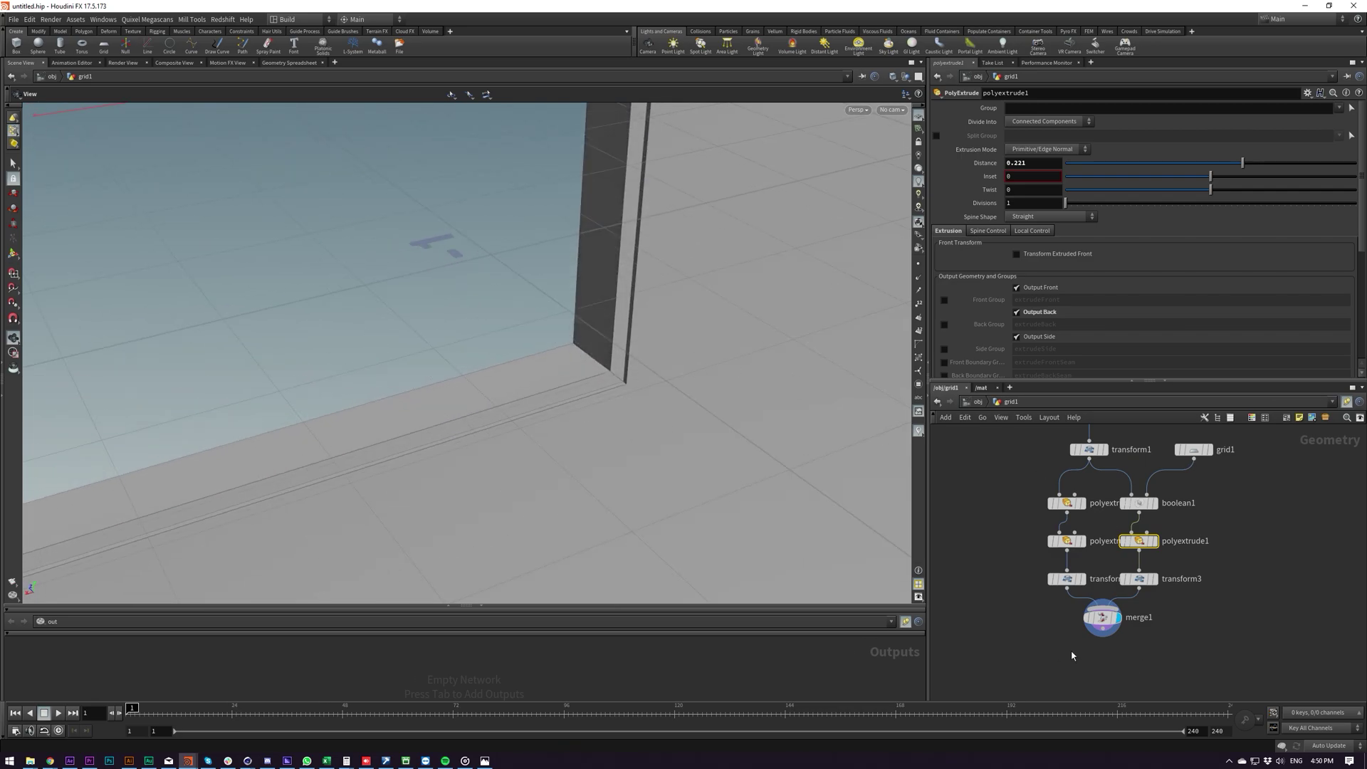
Move the Merge node further down the network, away from the two Transform nodes.
middle_drag(1072, 655, 1066, 594)
drag(1099, 559, 1119, 636)
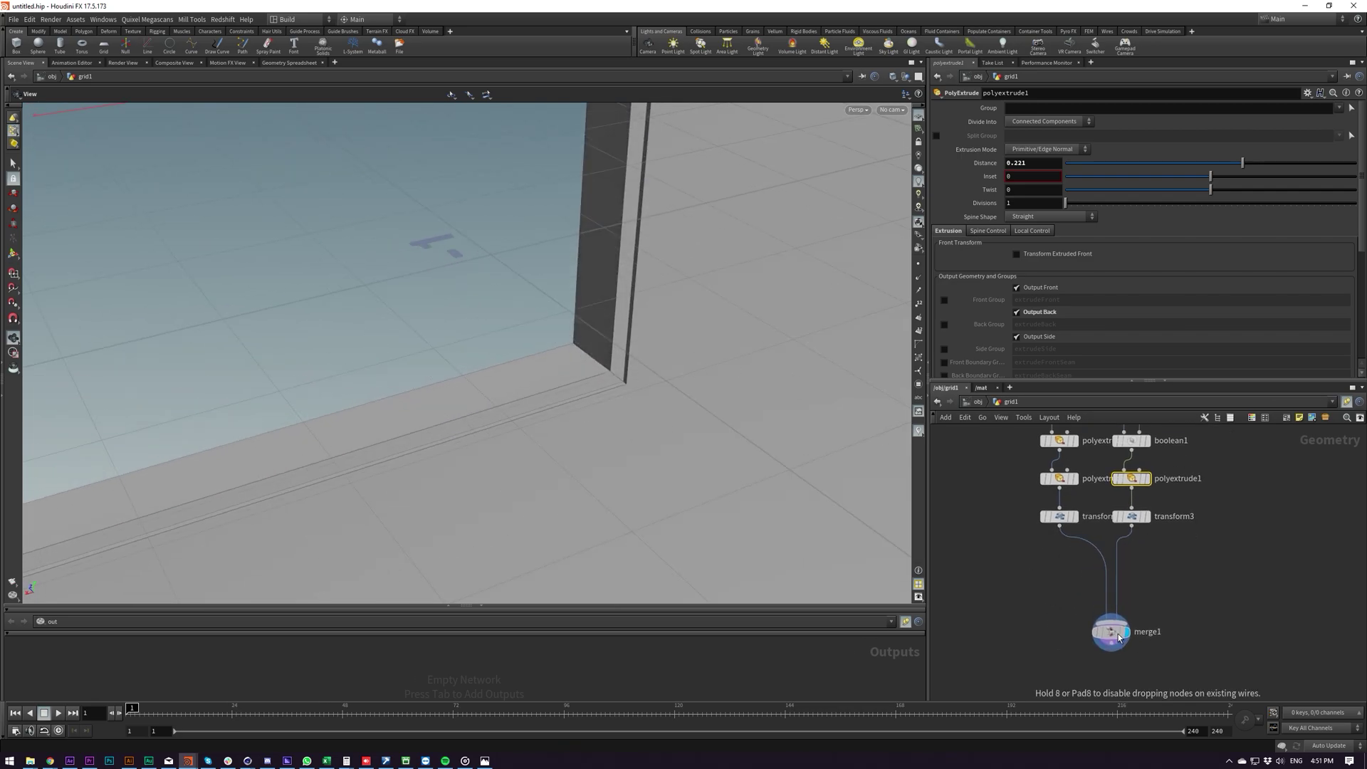
Move the Merge node back up under the wall's Transform node and display only the frame's Transform node.
drag(1118, 638, 1122, 619)
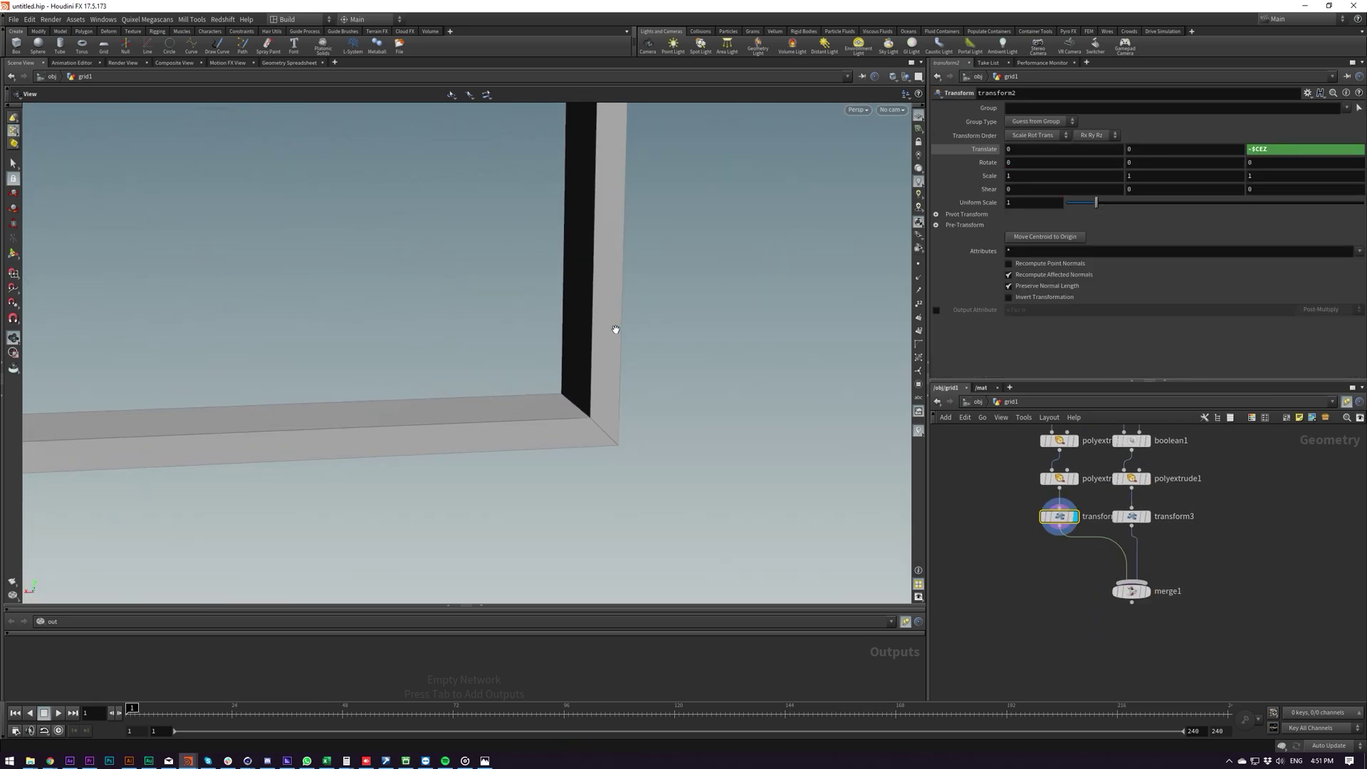
drag(613, 330, 651, 299)
right_drag(651, 299, 280, 558)
middle_drag(587, 346, 556, 484)
Add a Clip node below the frame's Transform node and display its result.
click(1036, 591)
key(Tab)
text(clip)
key(Return)
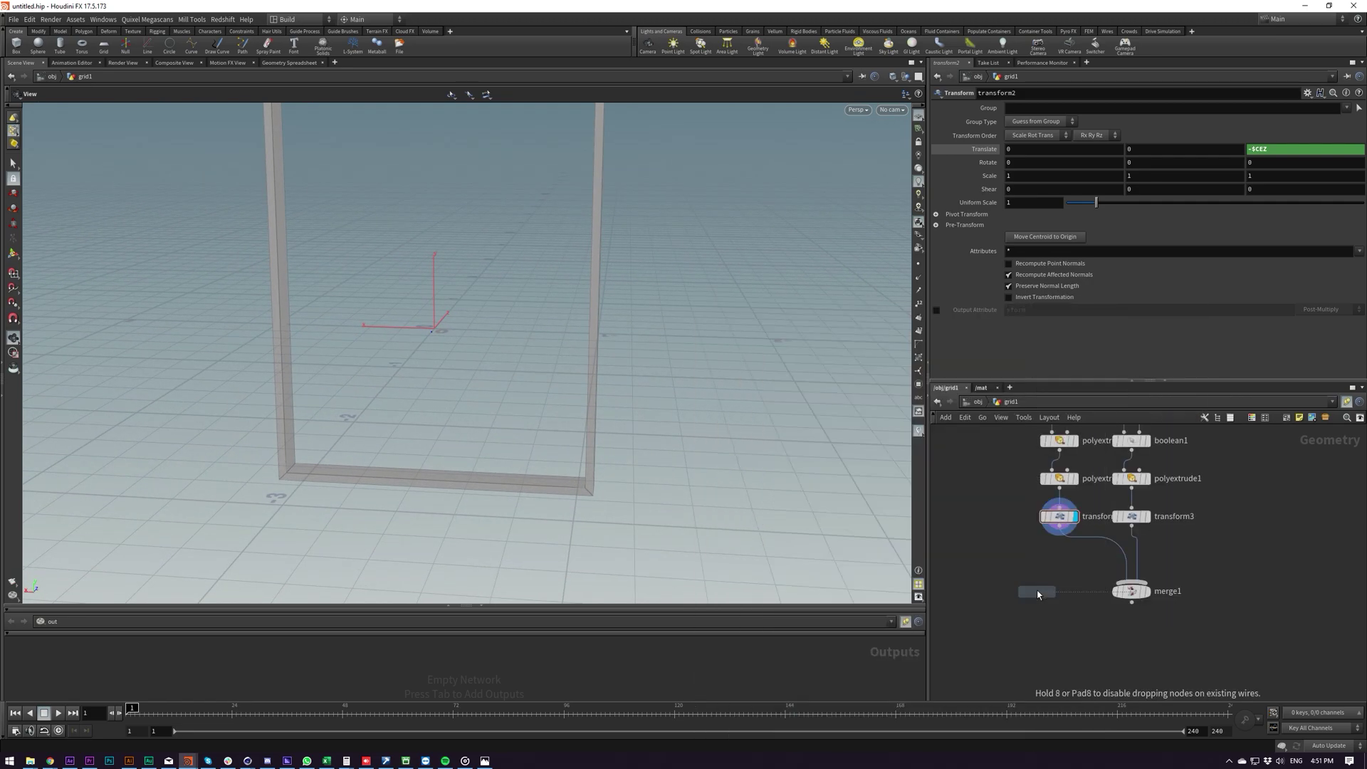
click(1063, 588)
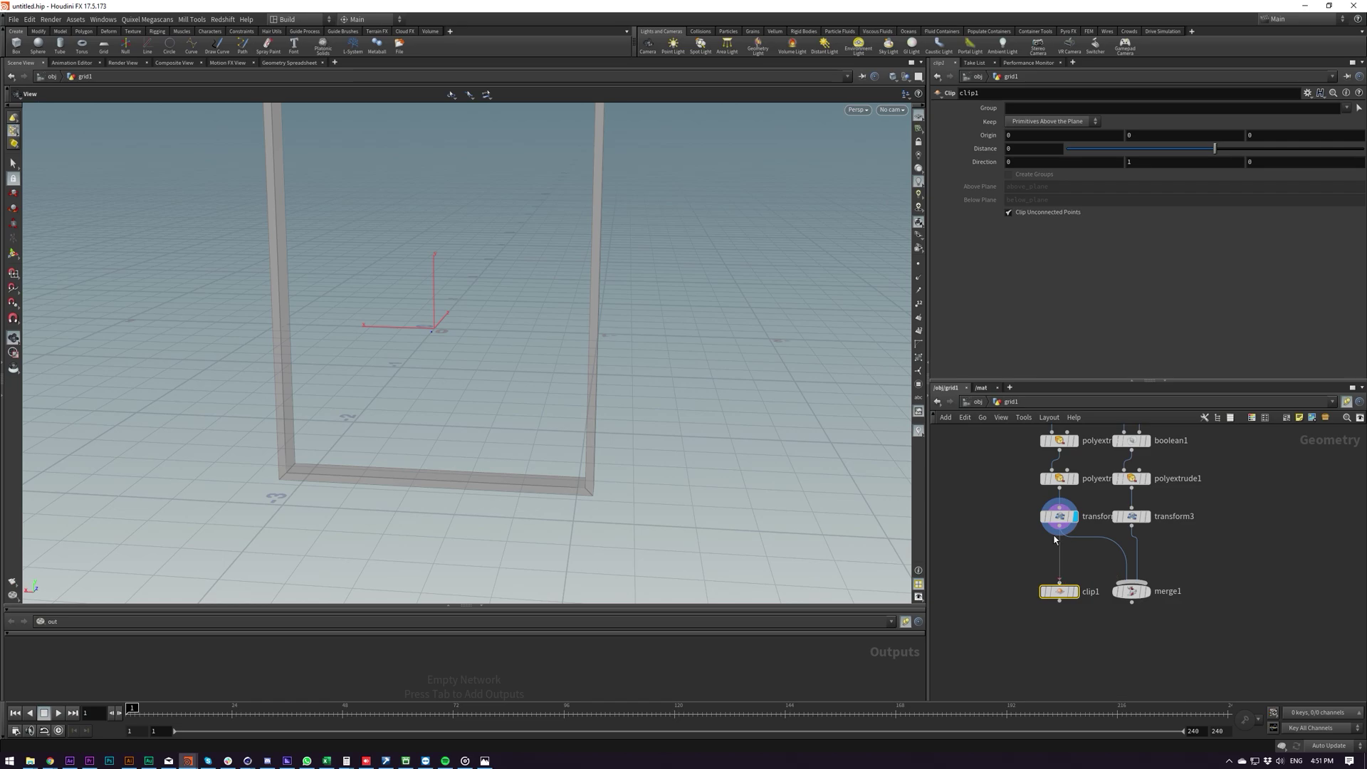
key(r)
drag(598, 341, 641, 399)
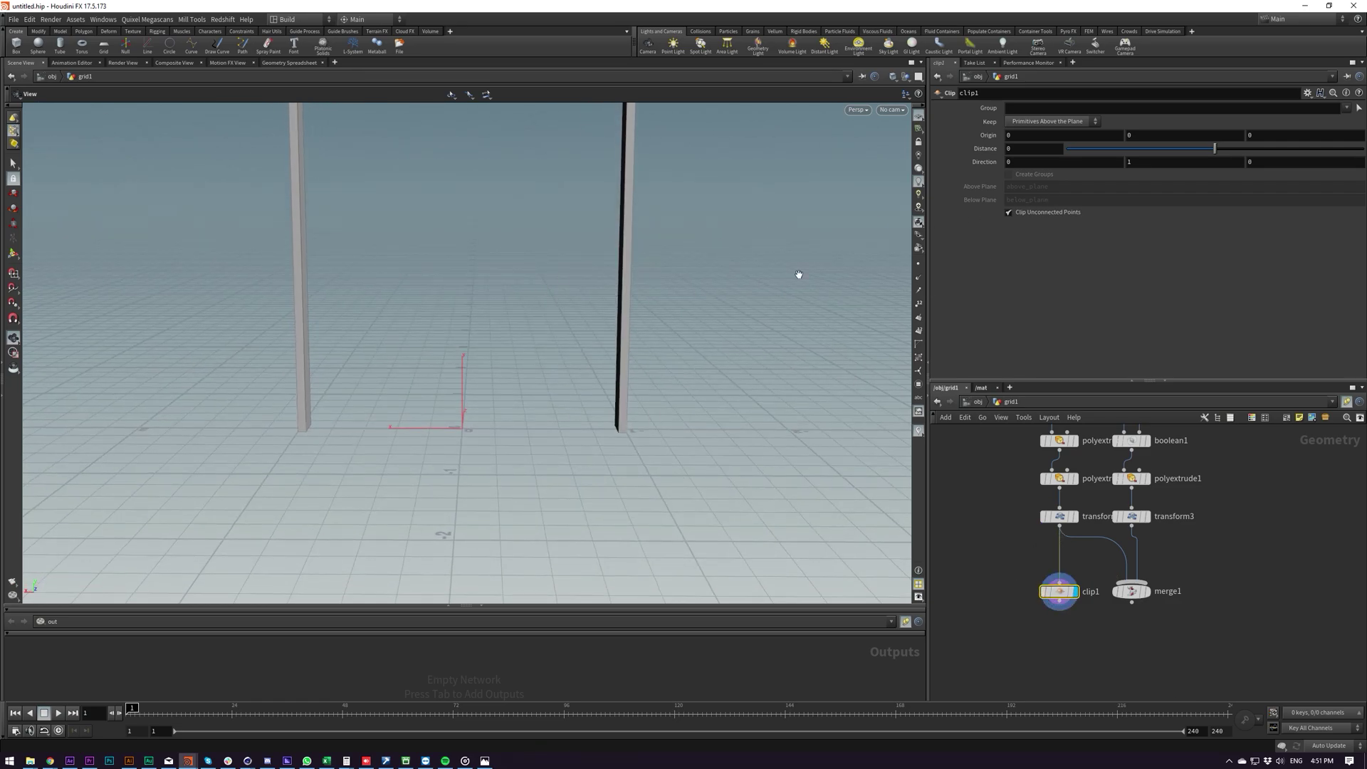
Set the Clip direction to 1, 0, 0 so the frame is cut in half vertically.
mouse_move(1038, 161)
middle_down()
mouse_move(1081, 156)
mouse_move(1054, 158)
middle_up()
key(ctrl+z)
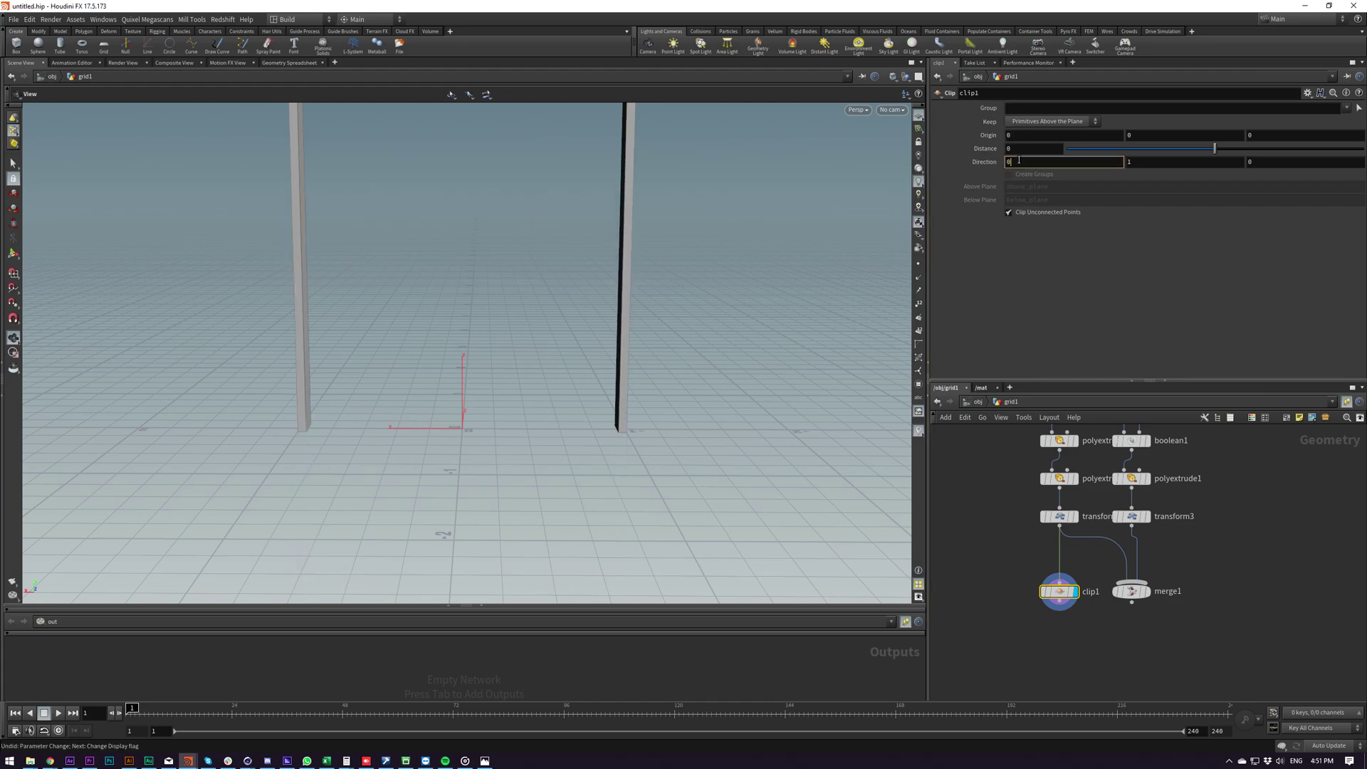
text(1)
key(Tab)
text(0)
key(Return)
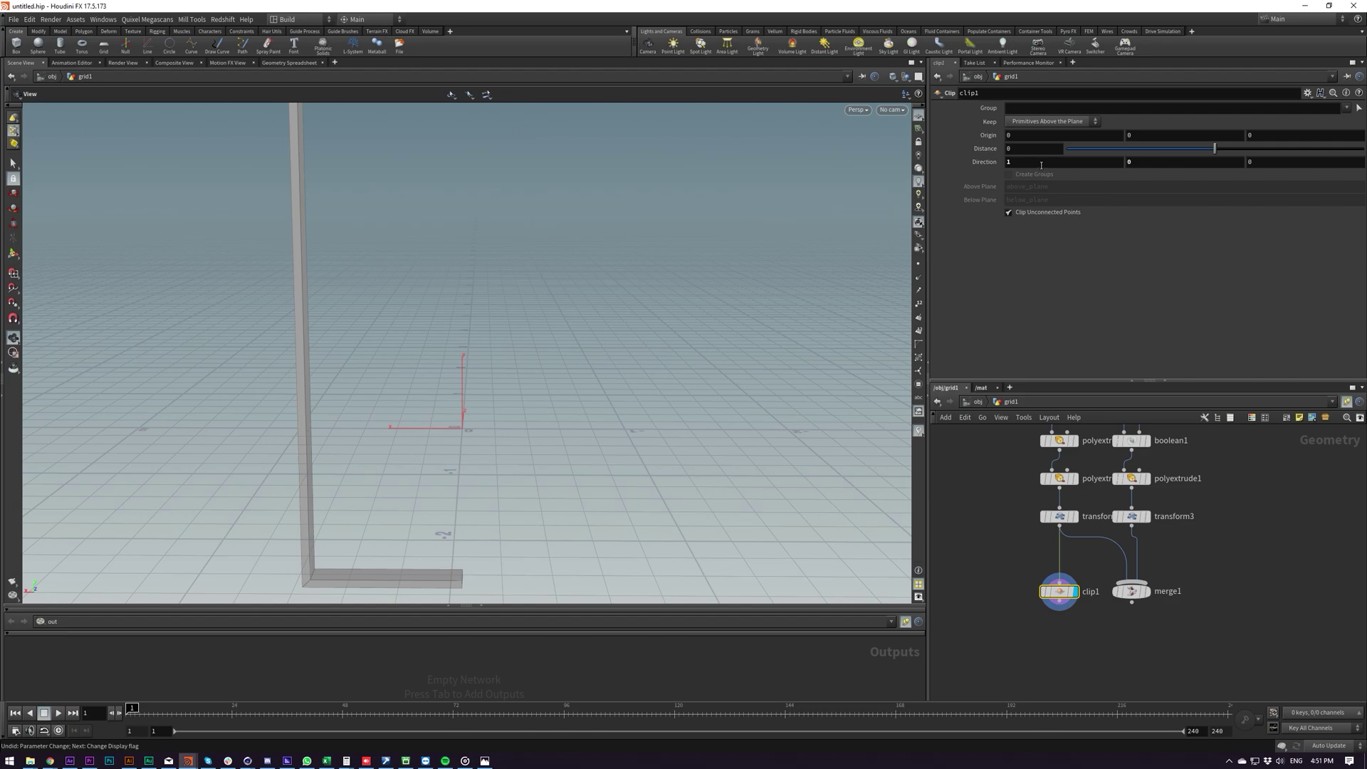
Examine the clipped half of the frame from several angles, including the open cut end at the arch's crown.
drag(436, 261, 628, 208)
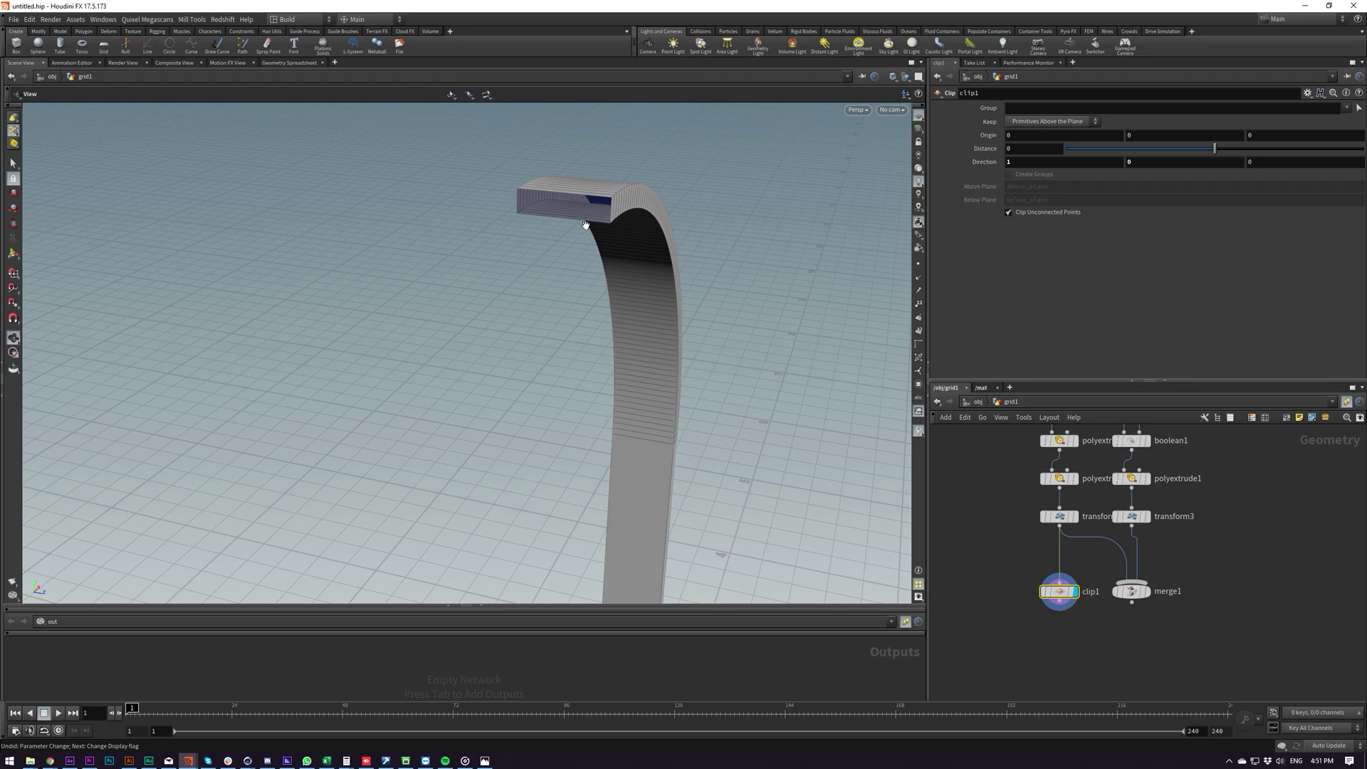
drag(616, 218, 571, 267)
middle_drag(570, 267, 591, 249)
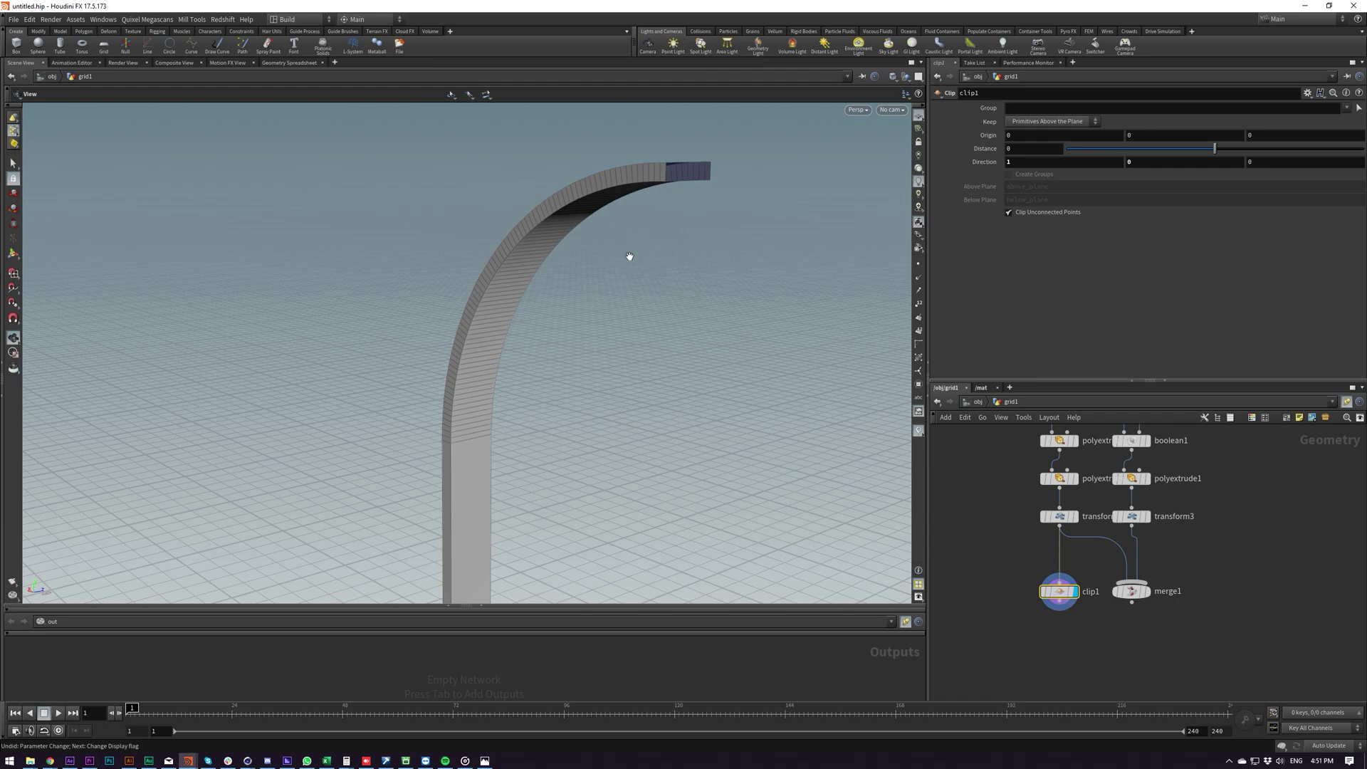
drag(558, 225, 628, 180)
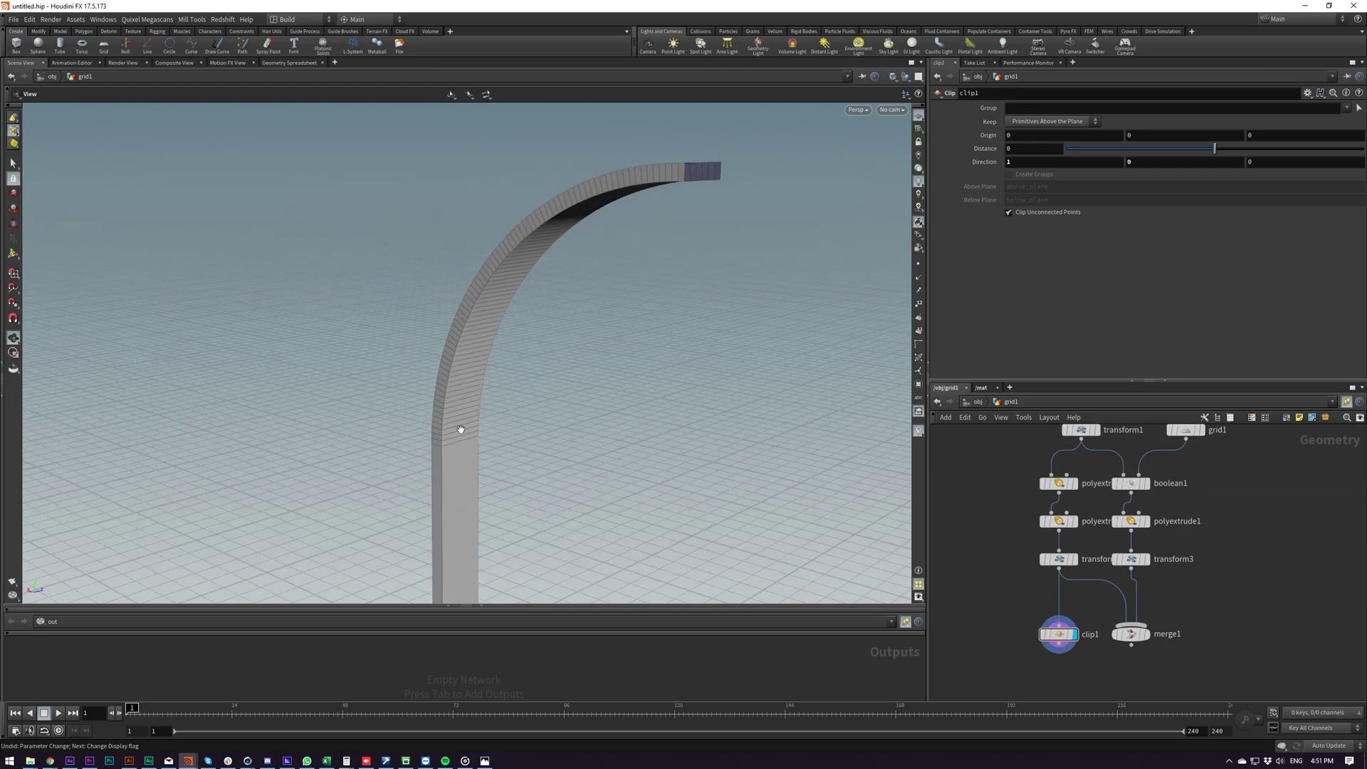
drag(458, 430, 425, 291)
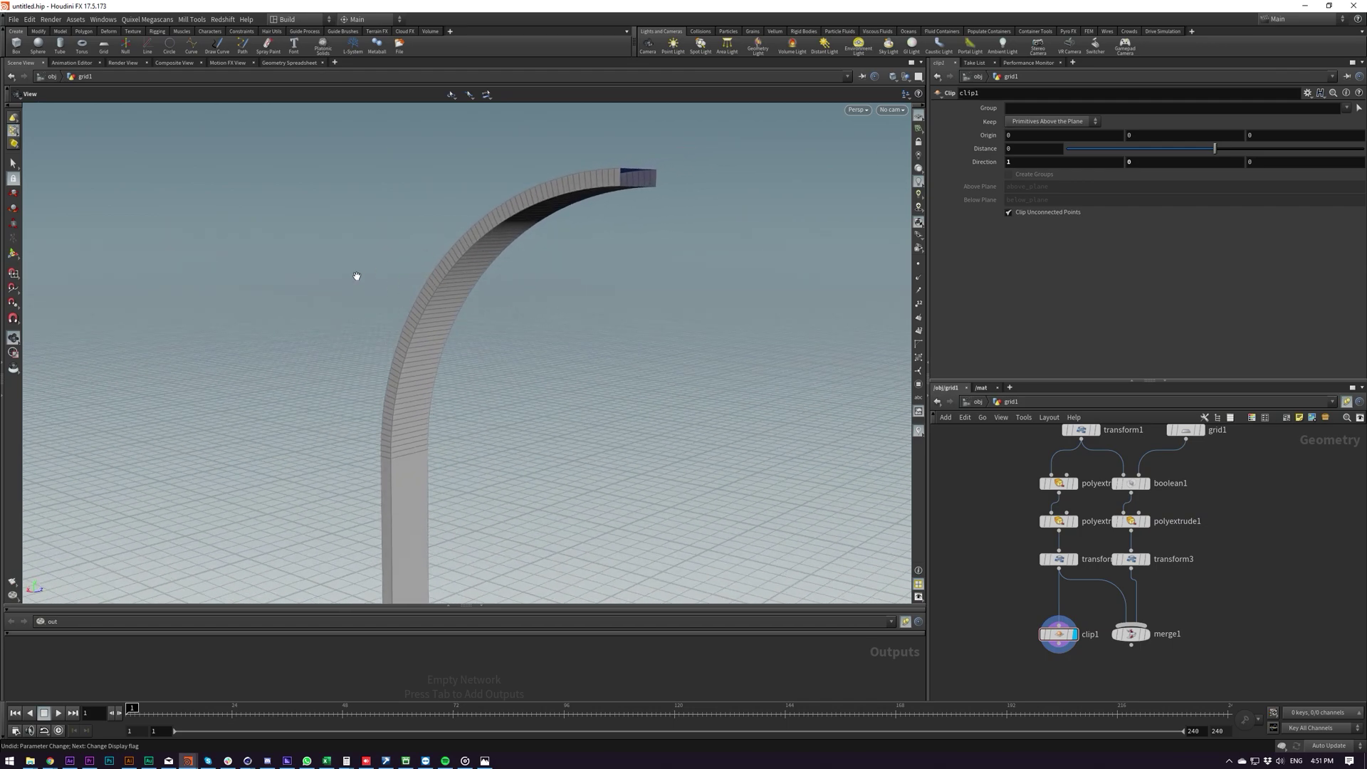
drag(559, 244, 819, 467)
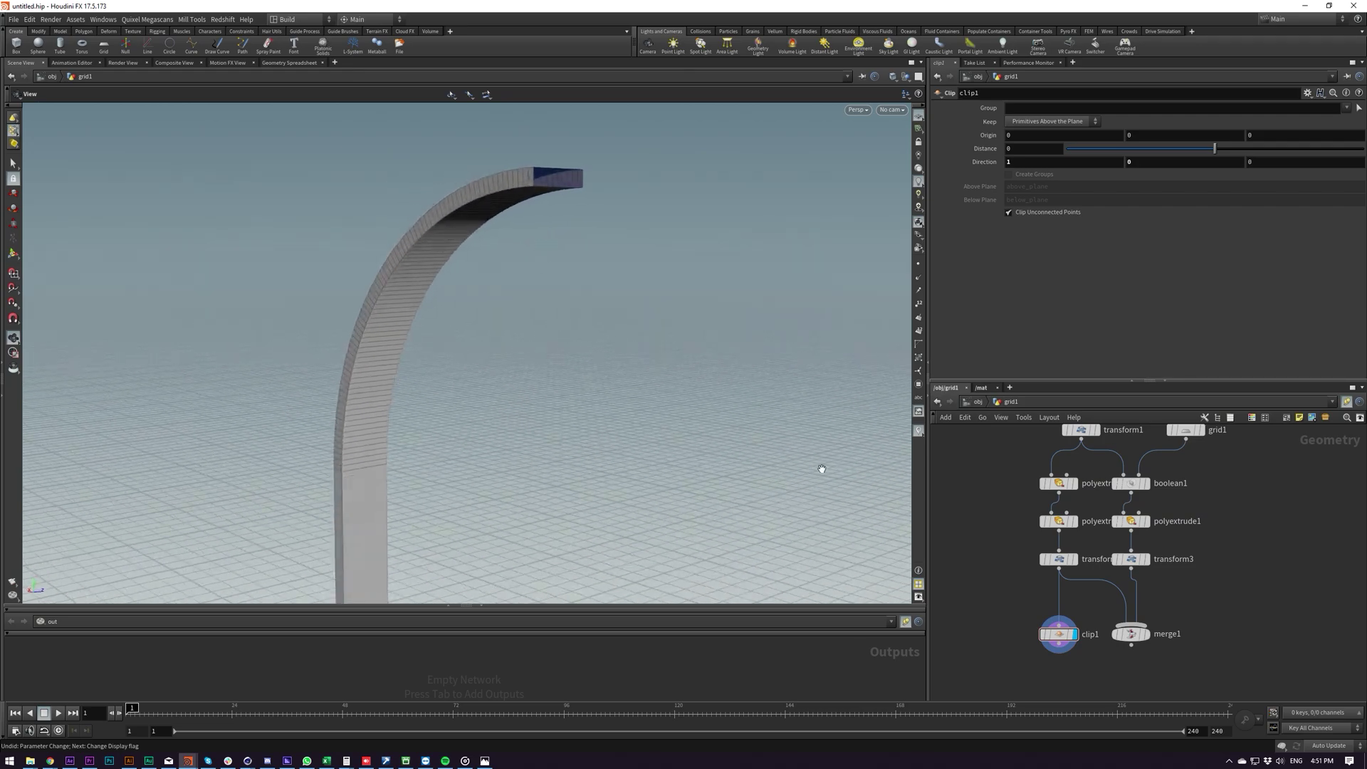
Display the frame's two PolyExtrude nodes in turn and toggle Output Side and Output Back off and on for the second.
click(1052, 572)
click(1068, 534)
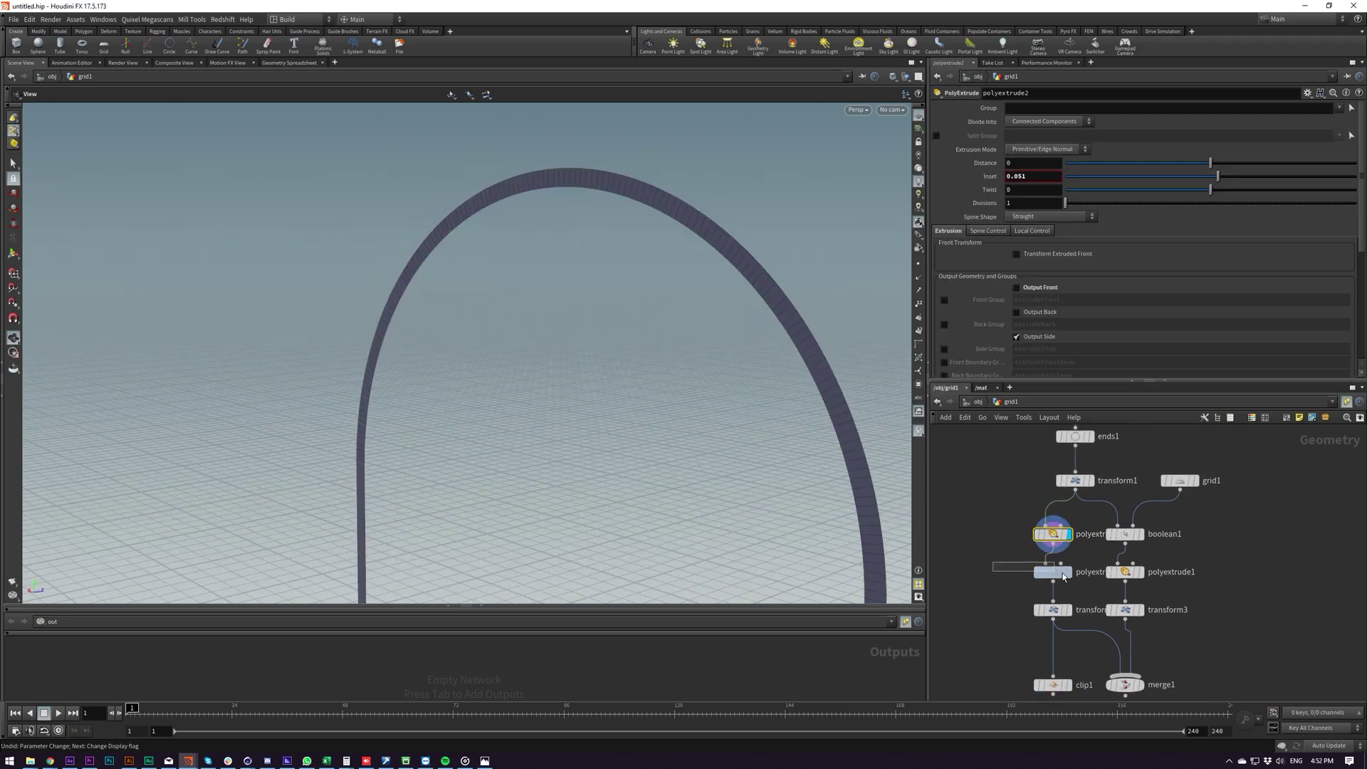
click(1068, 572)
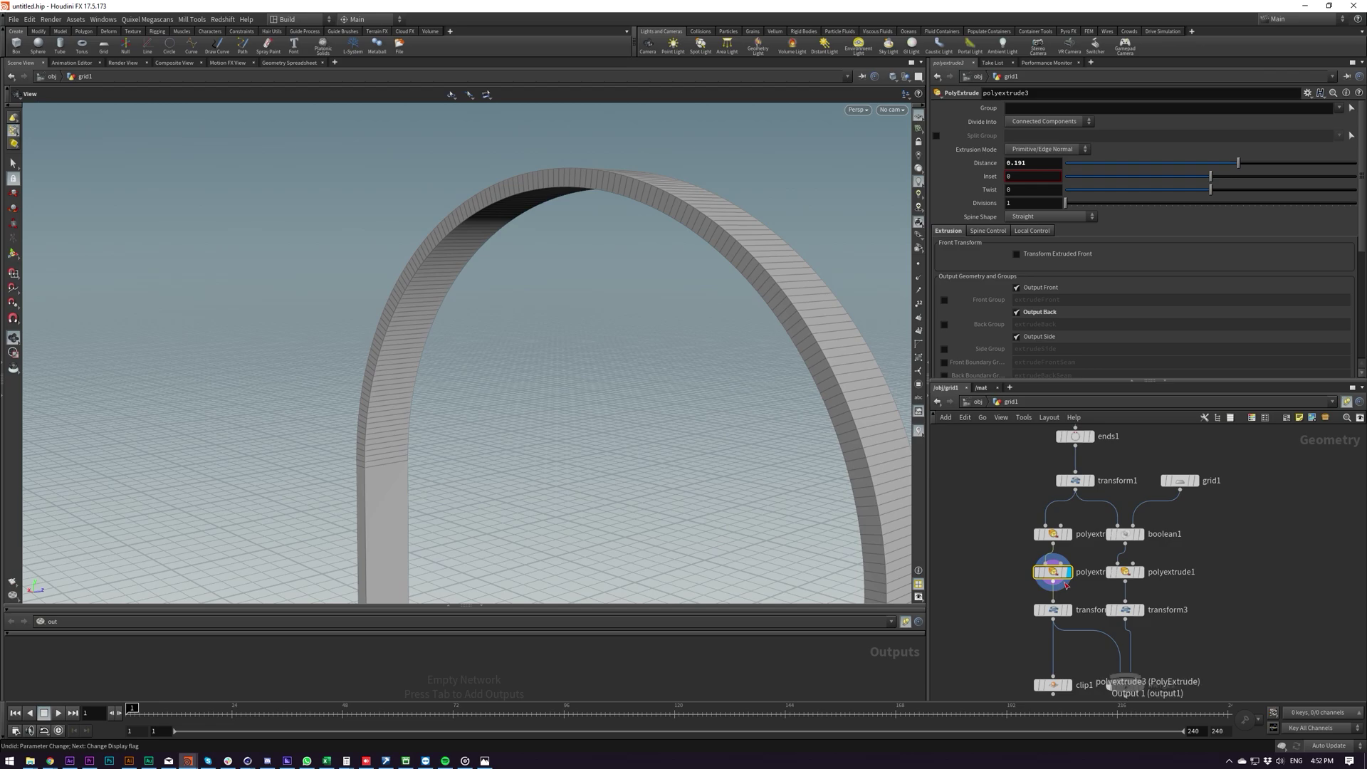
click(1031, 341)
click(1031, 341)
click(1031, 341)
click(1031, 341)
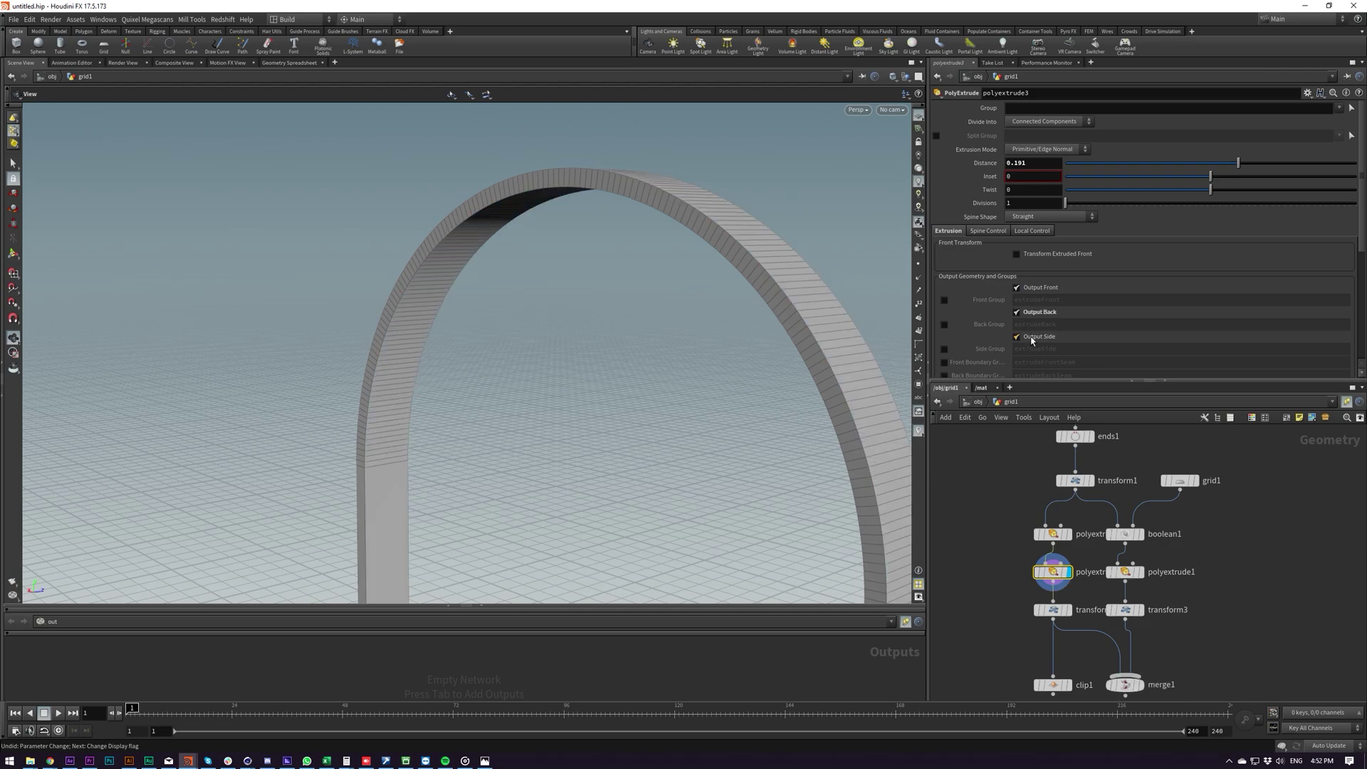
click(1038, 314)
click(1038, 314)
click(1038, 314)
click(1038, 314)
Enable the Back Group extrudeBack on the frame's second PolyExtrude and recheck its Output Back option.
click(944, 325)
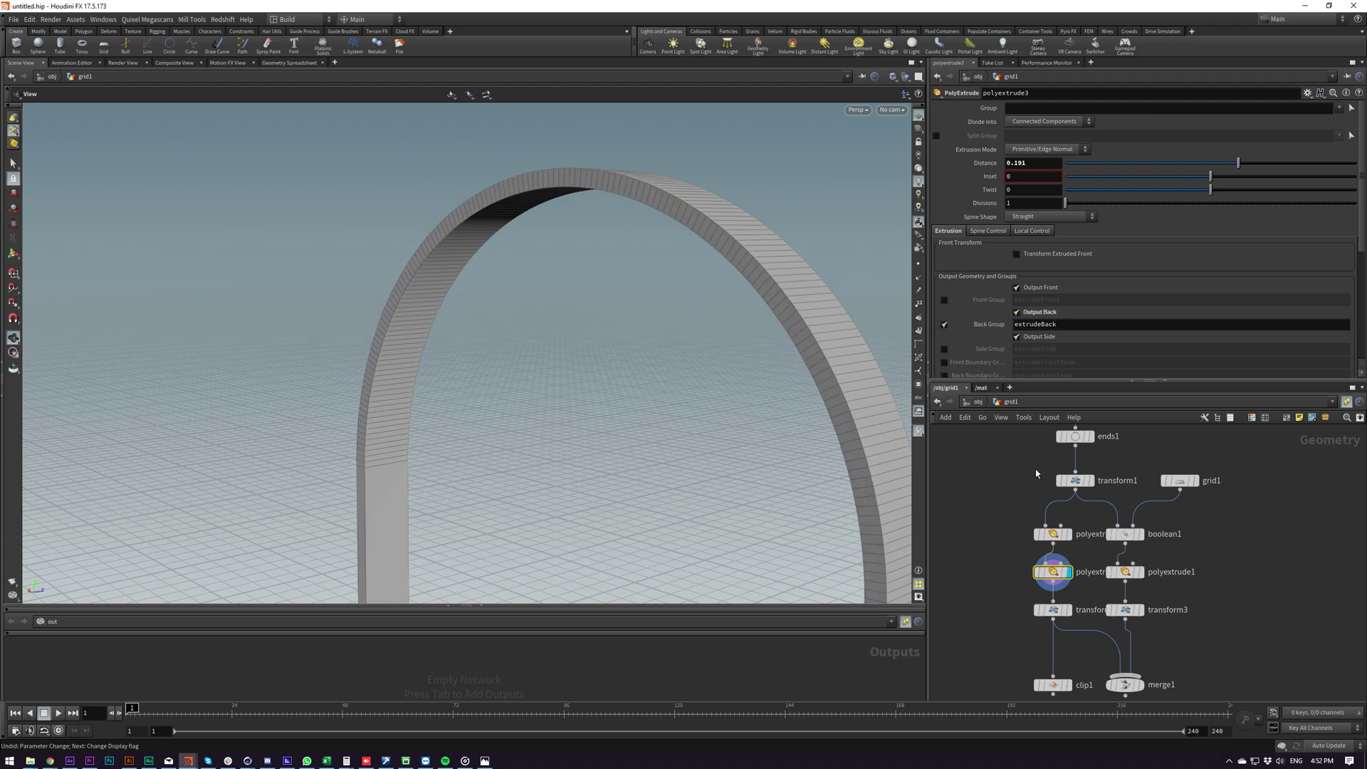
click(1032, 316)
click(1034, 315)
Add a Delete node below the Clip node and display its result.
middle_drag(993, 582, 987, 394)
click(1052, 497)
click(1063, 496)
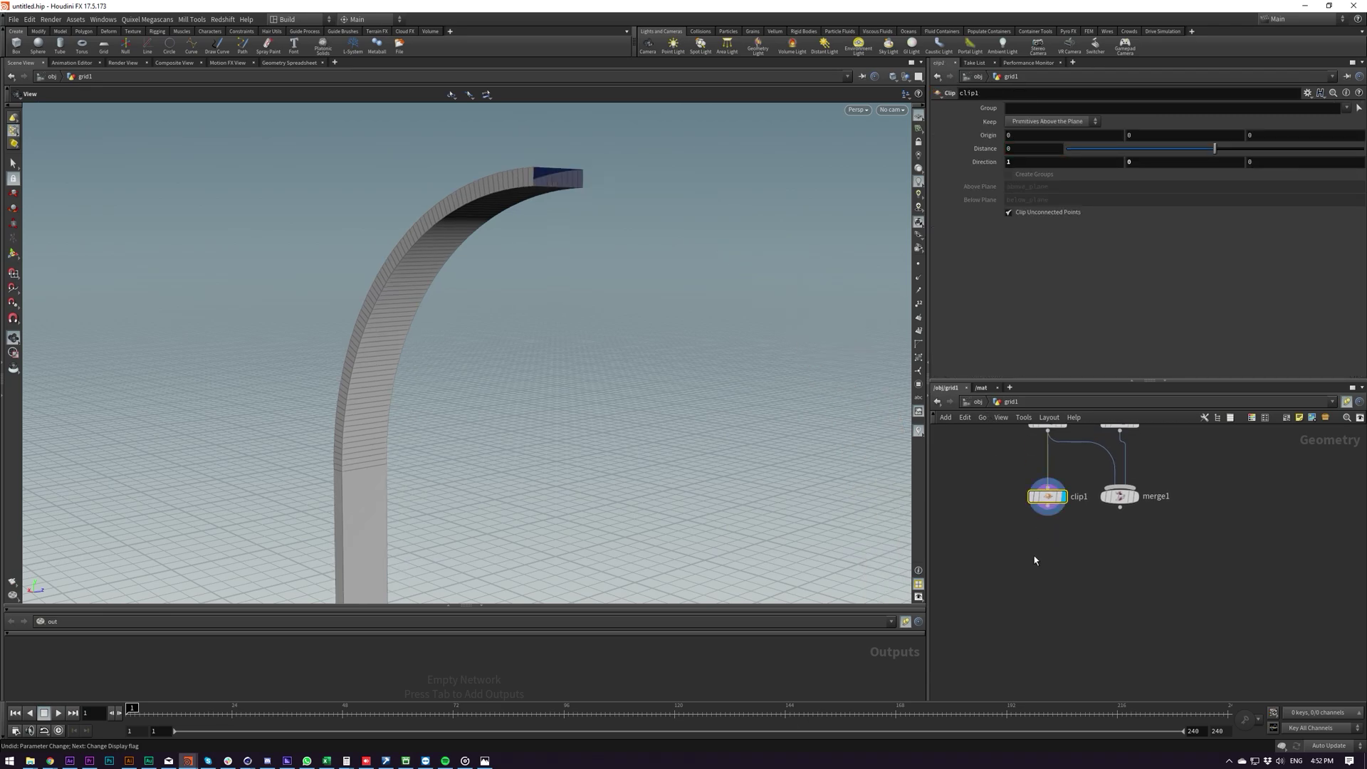
key(Tab)
key(Return)
click(1048, 525)
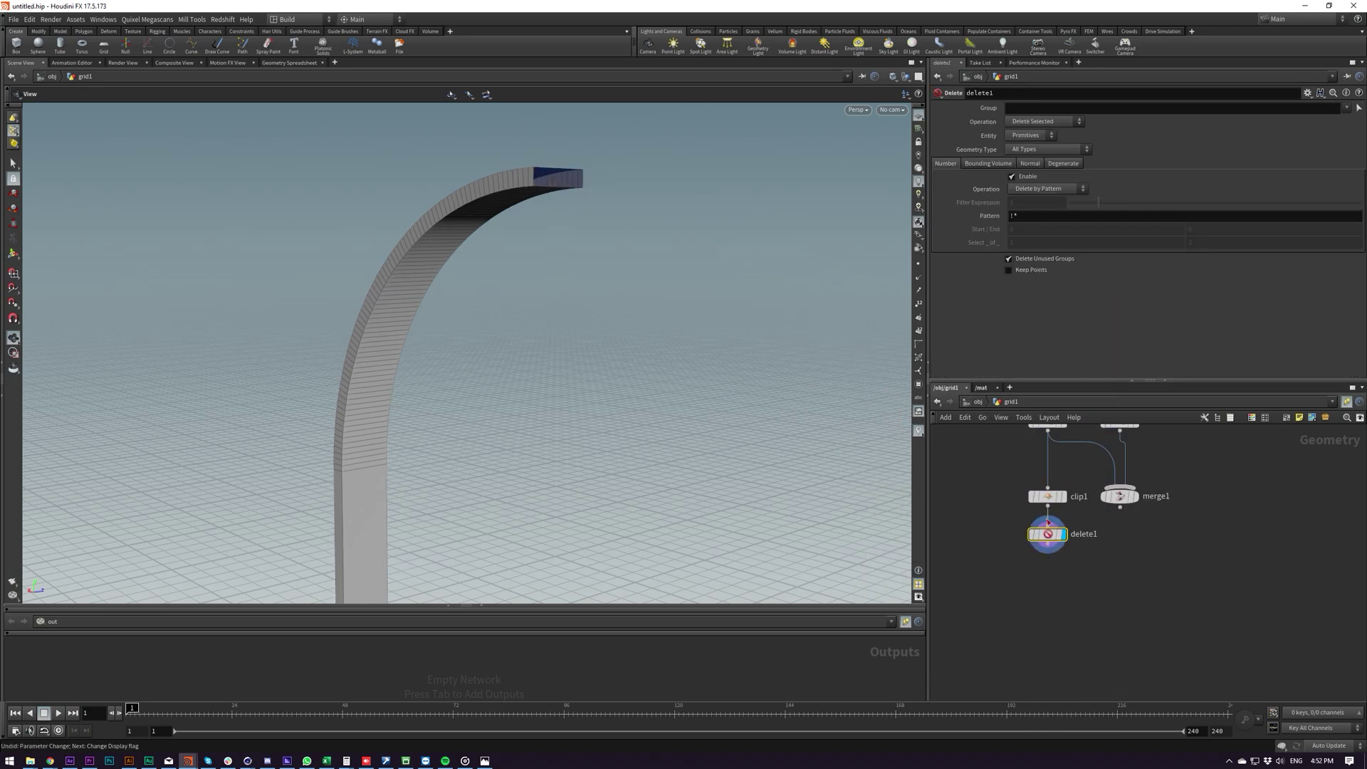
Set the Delete node's group to extrudeBack and check which faces are removed from the clipped frame.
click(1345, 109)
click(1329, 141)
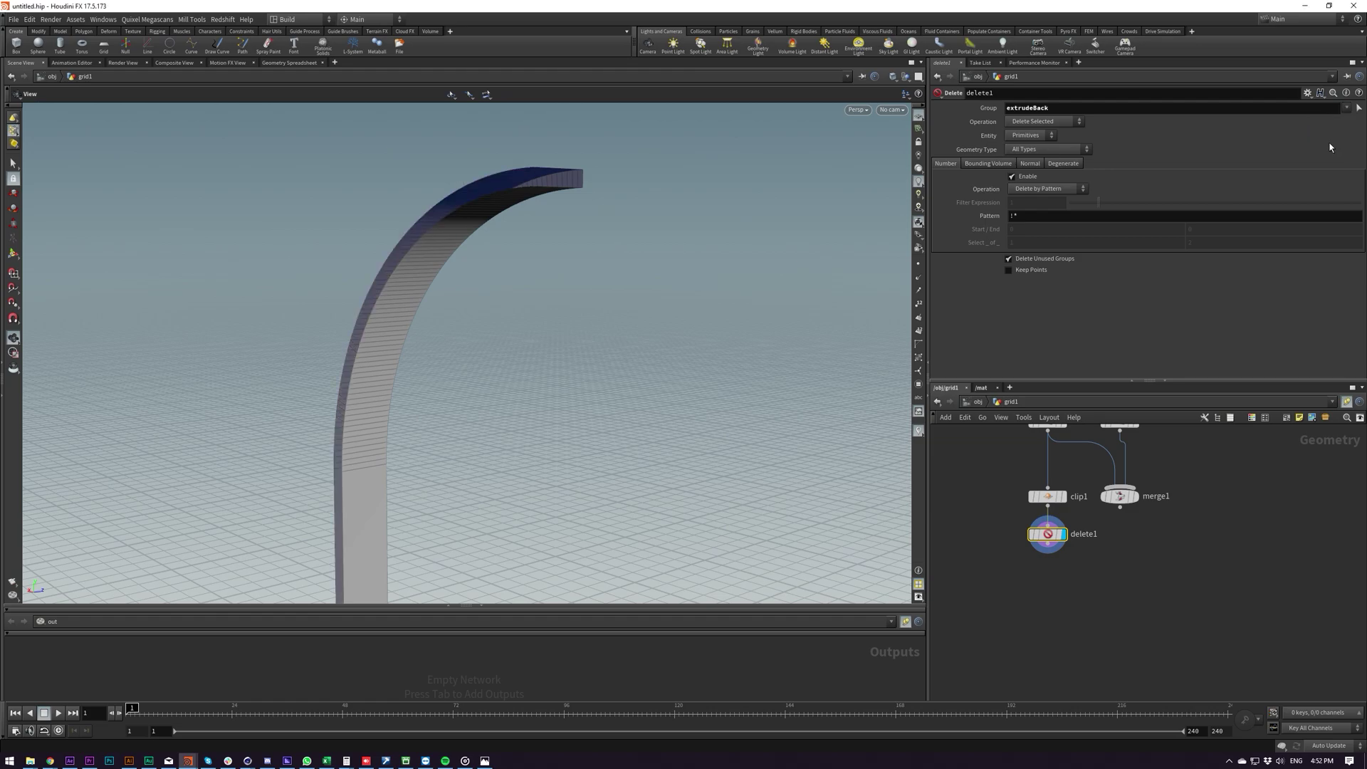
drag(406, 228, 407, 259)
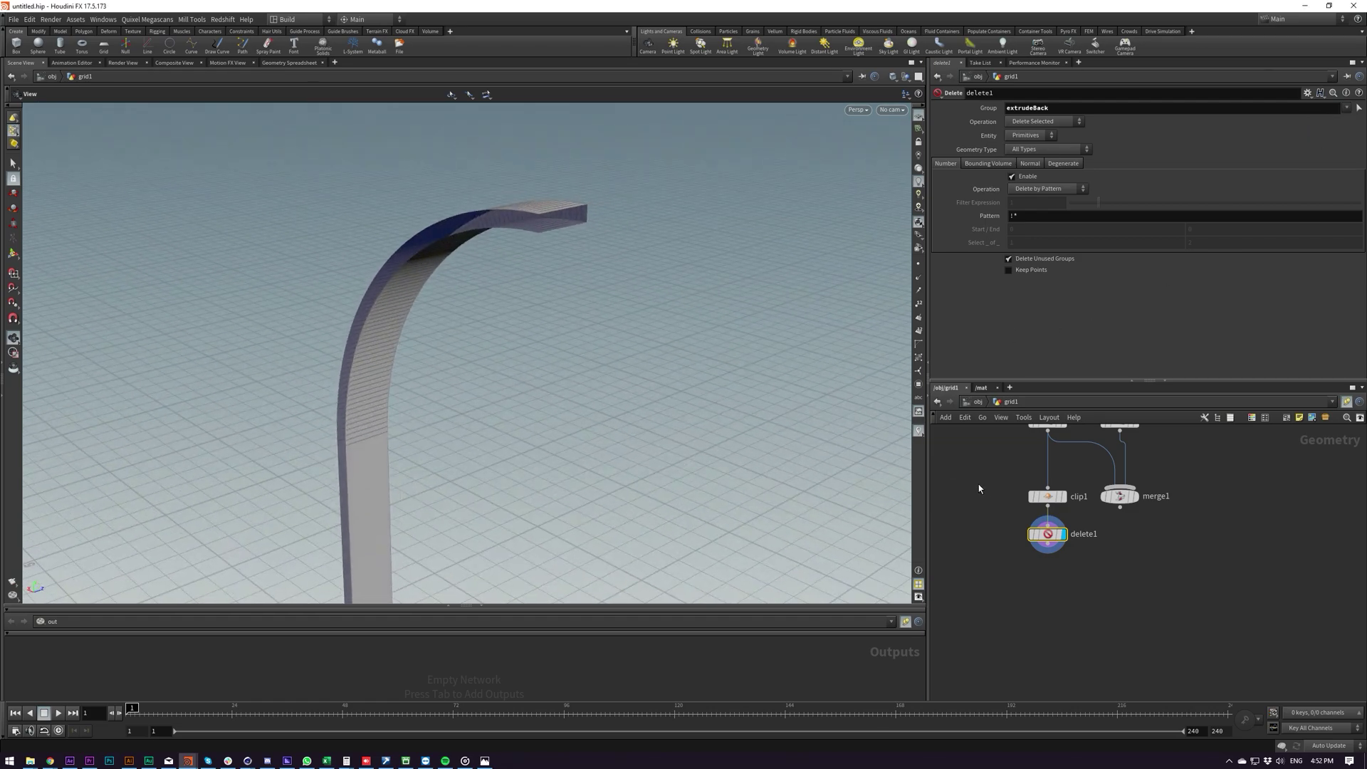
Disable the Back Group and enable the Side Group extrudeSide on the frame's second PolyExtrude.
middle_drag(1013, 438, 991, 566)
click(1025, 512)
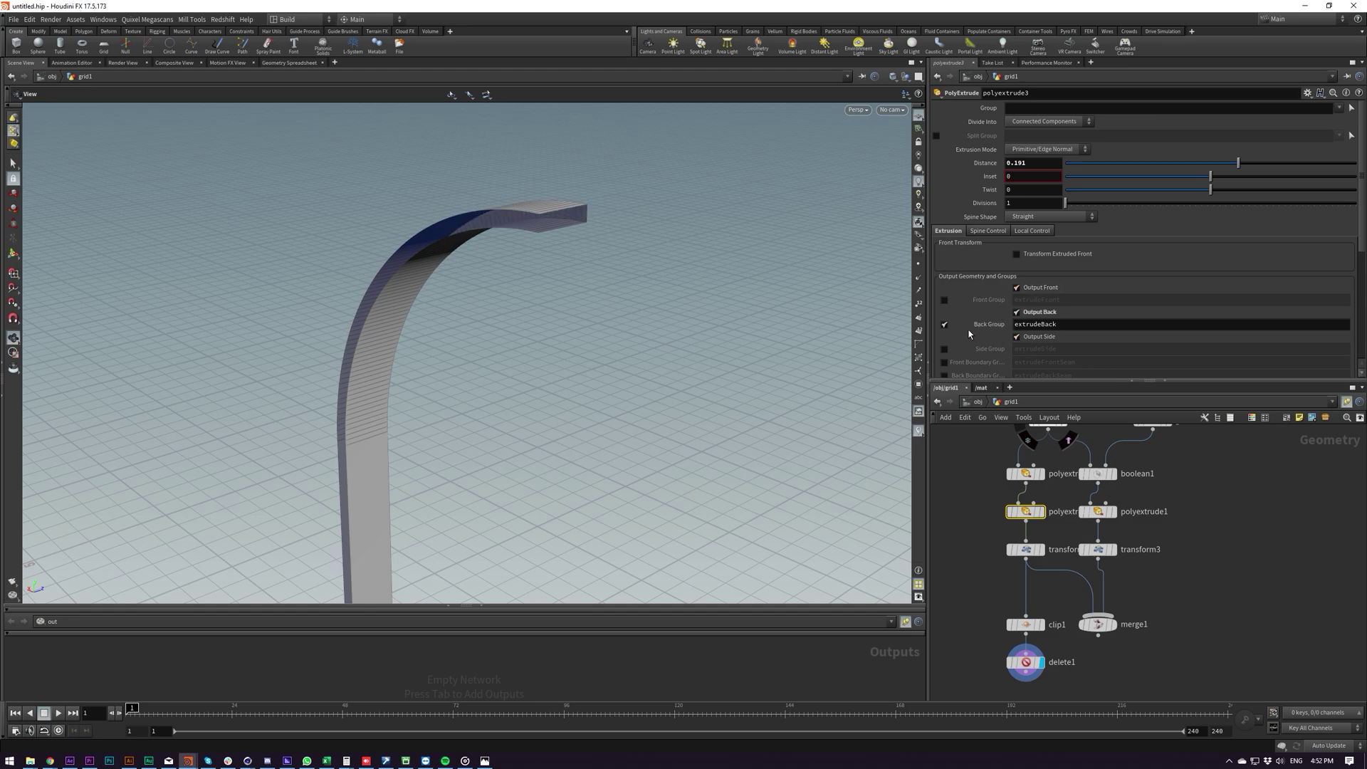
click(944, 325)
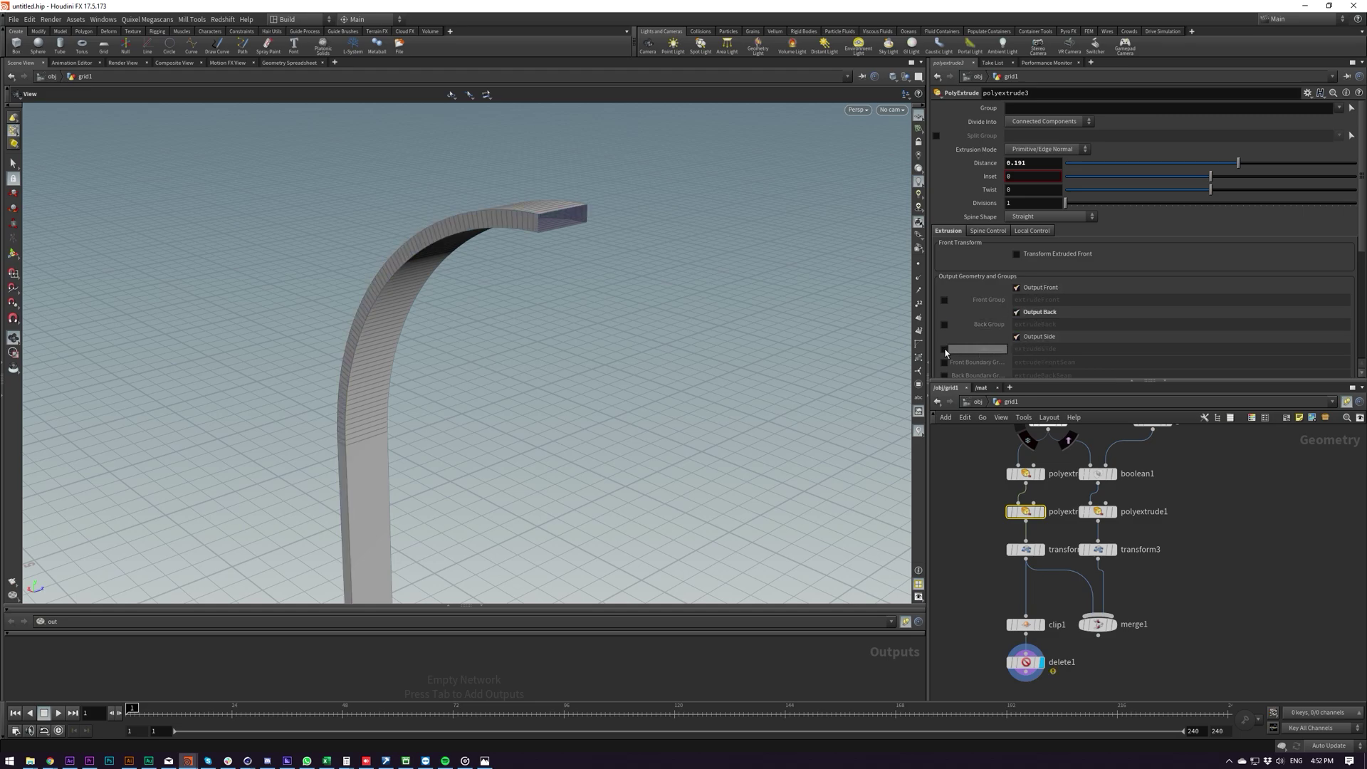
click(944, 349)
double_click(1065, 348)
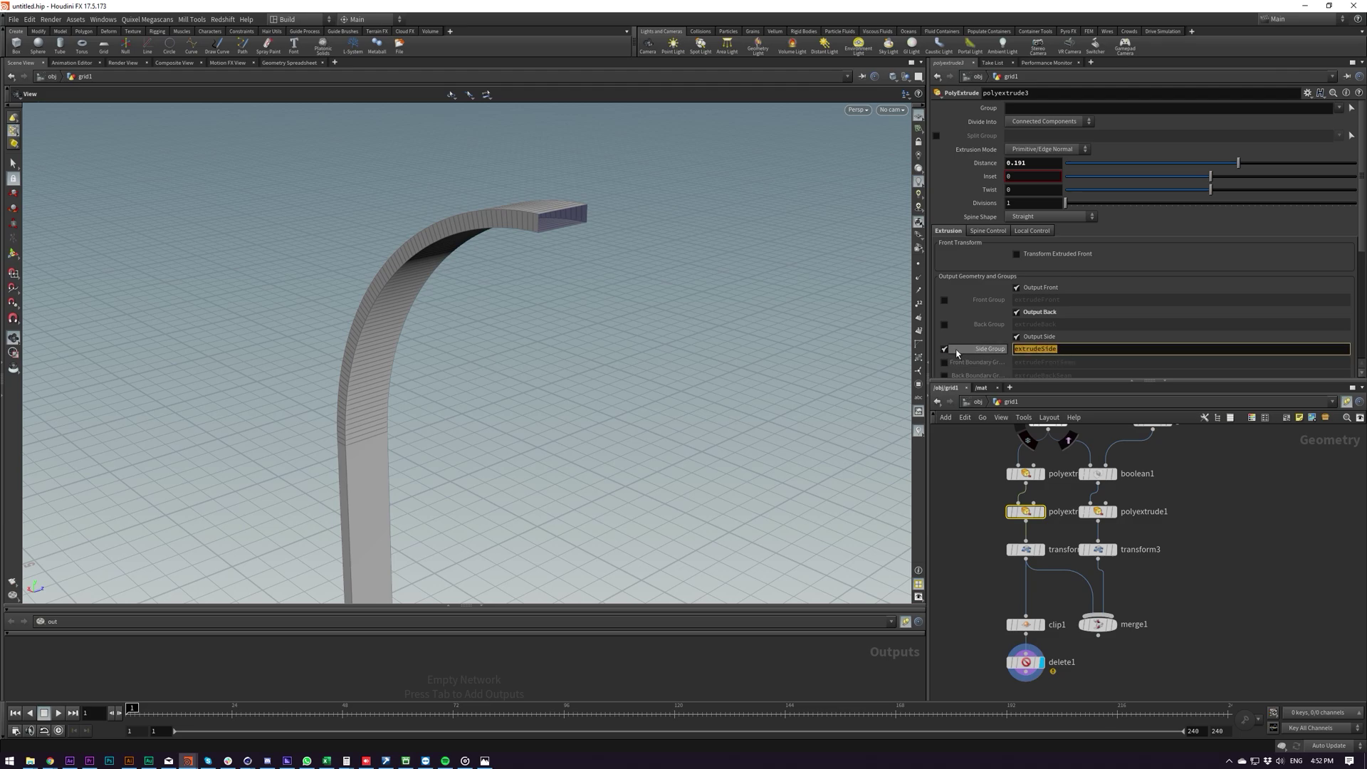
Replace the Delete node's group with extrudeSide and set its operation to Delete Non-Selected.
middle_drag(975, 694, 971, 595)
click(1021, 563)
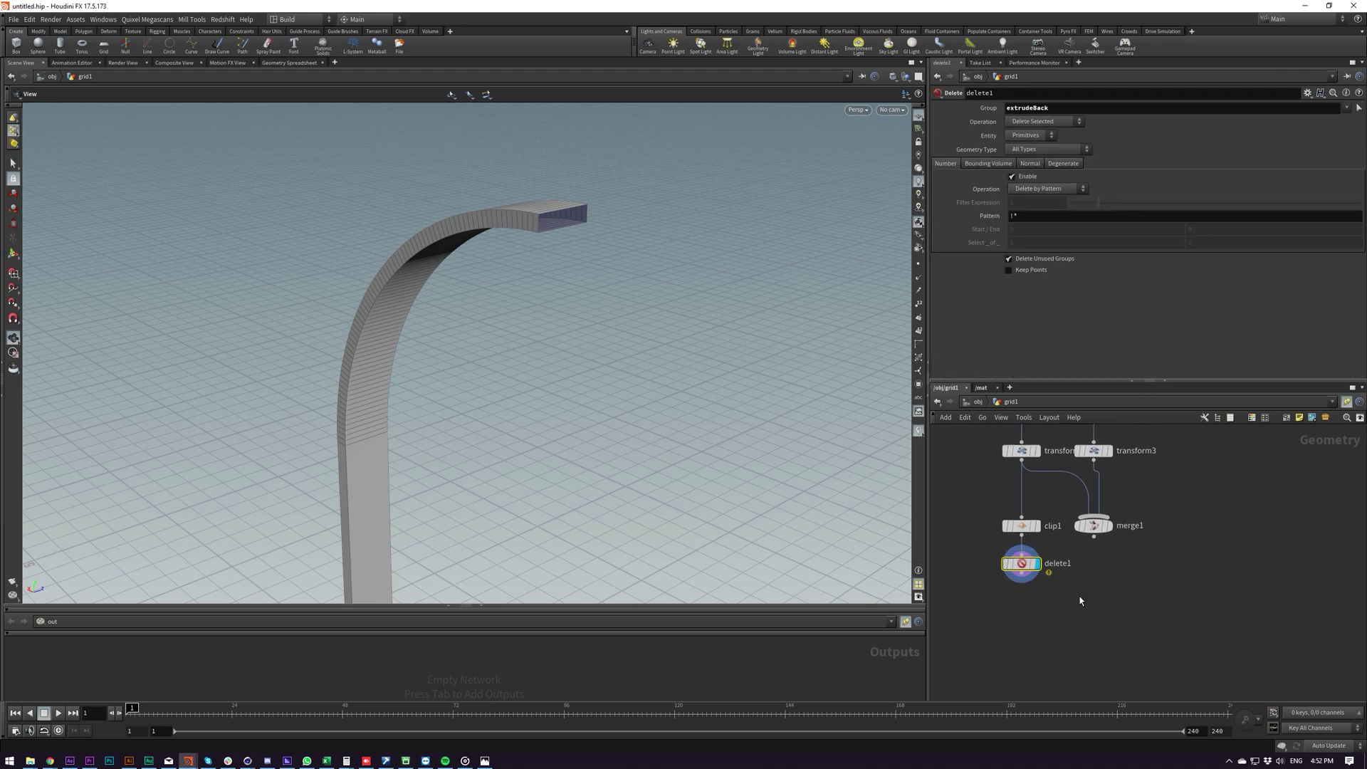
double_click(1060, 106)
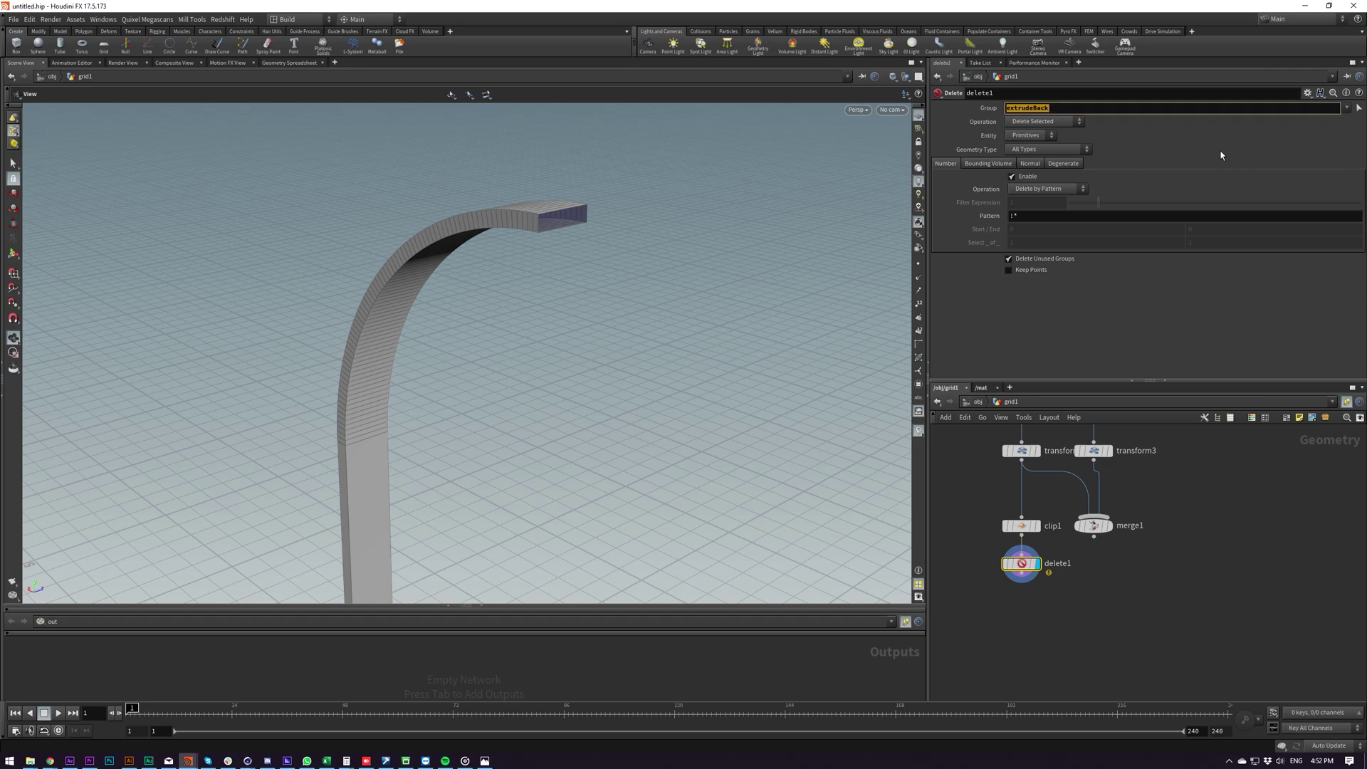
key(BackSpace)
key(Return)
click(1329, 141)
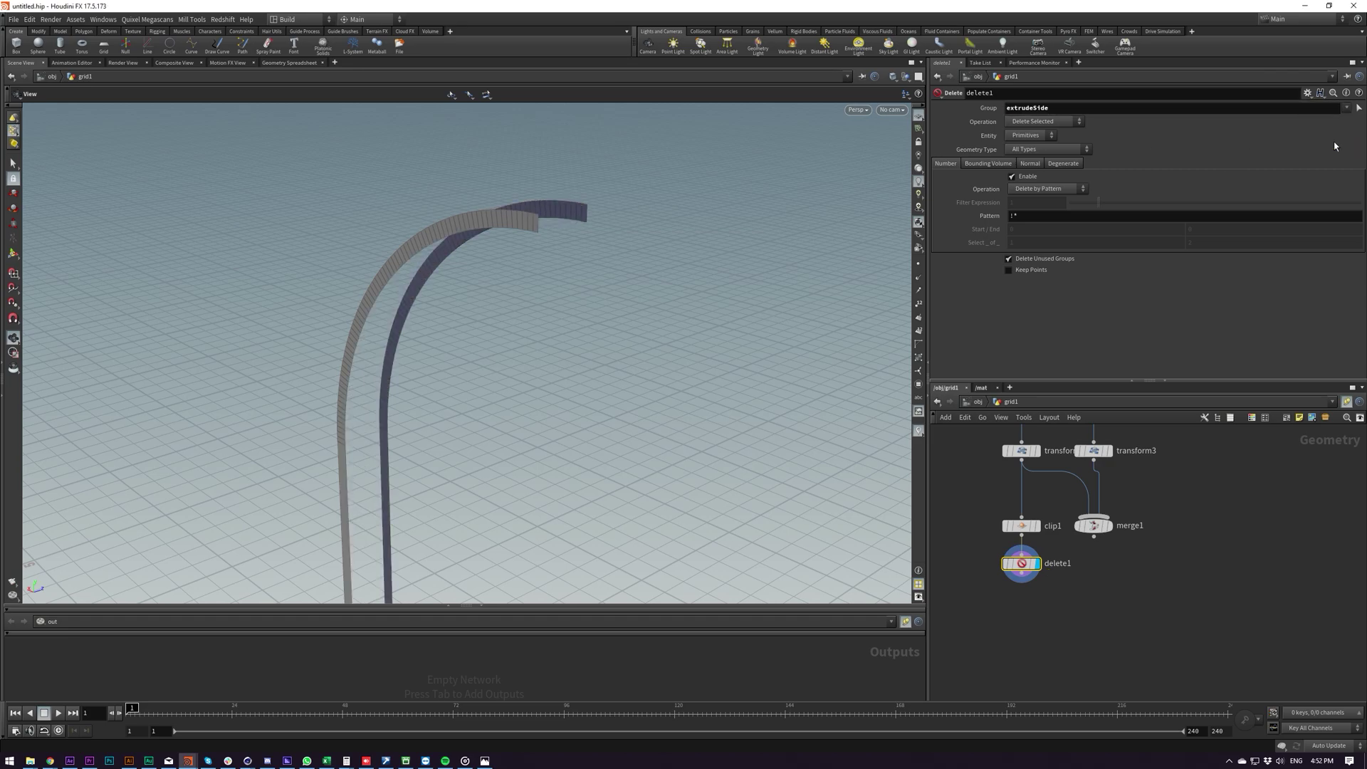
click(1044, 122)
click(1042, 144)
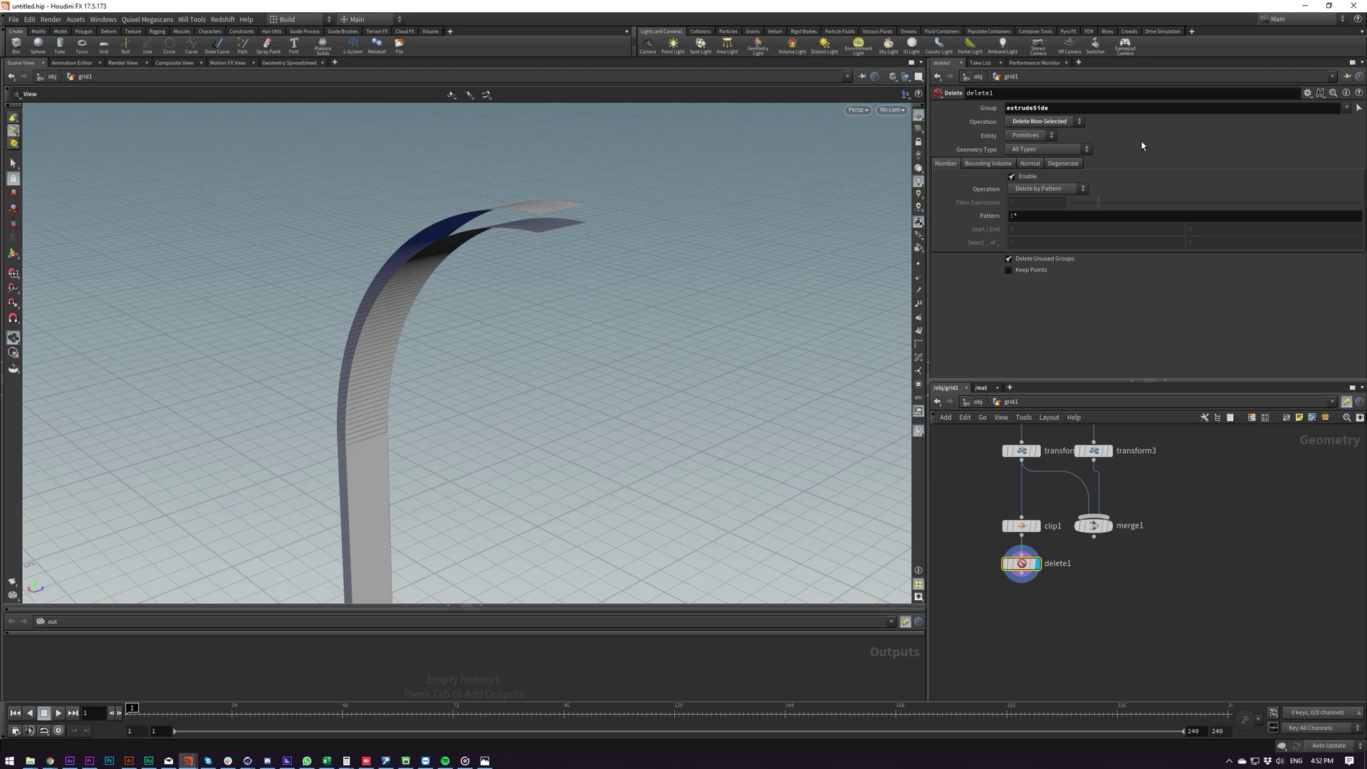
Add an Assemble node below the Delete node and enable Create Packed Geometry.
drag(537, 257, 729, 420)
key(Tab)
key(Return)
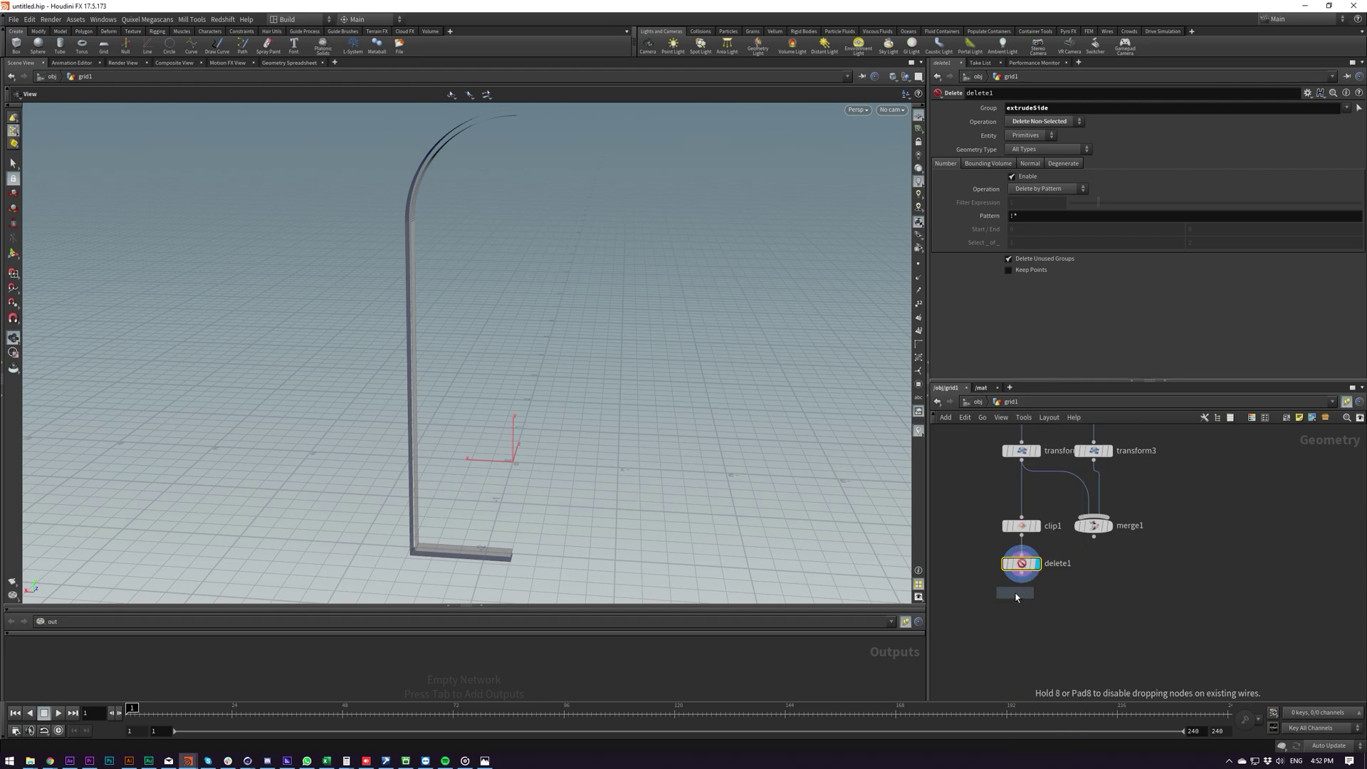
click(1015, 586)
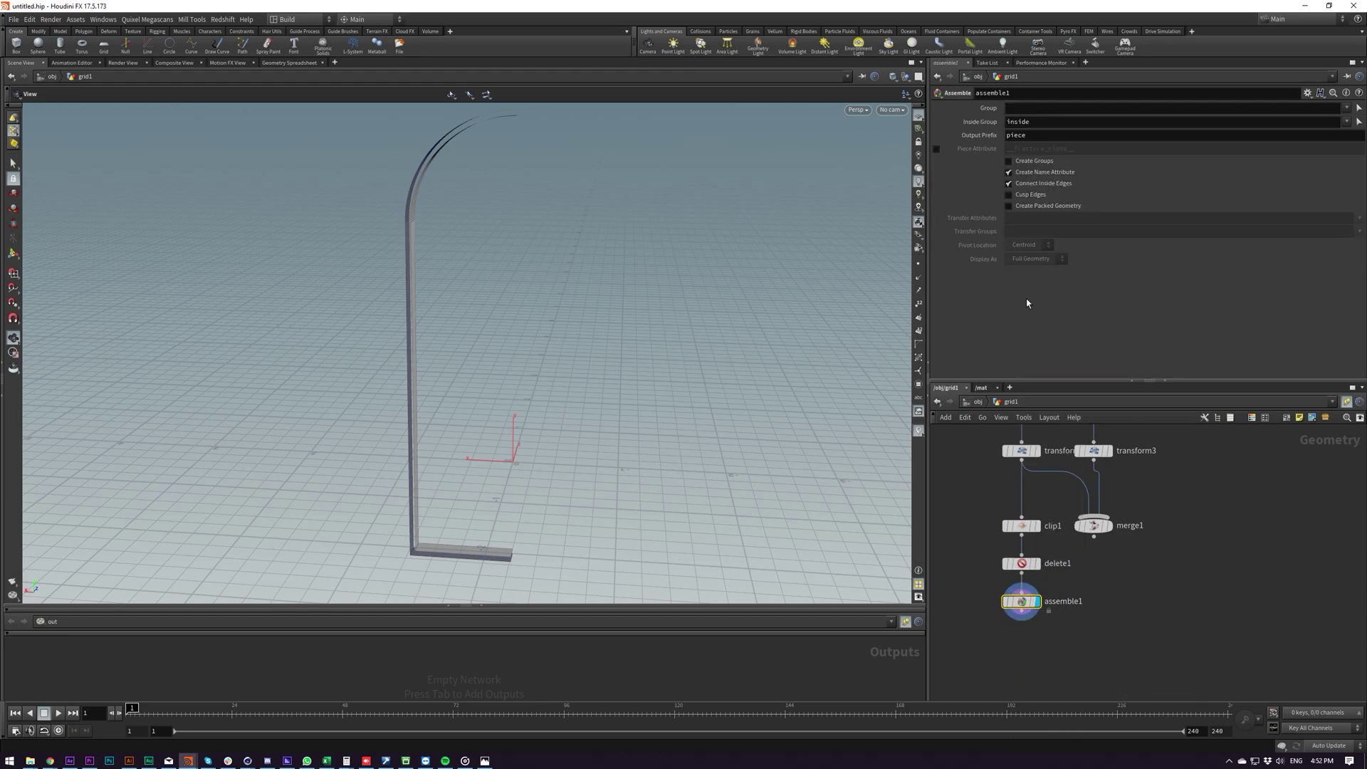
click(1048, 207)
mouse_move(464, 269)
mouse_down()
mouse_move(451, 228)
mouse_move(410, 207)
mouse_up()
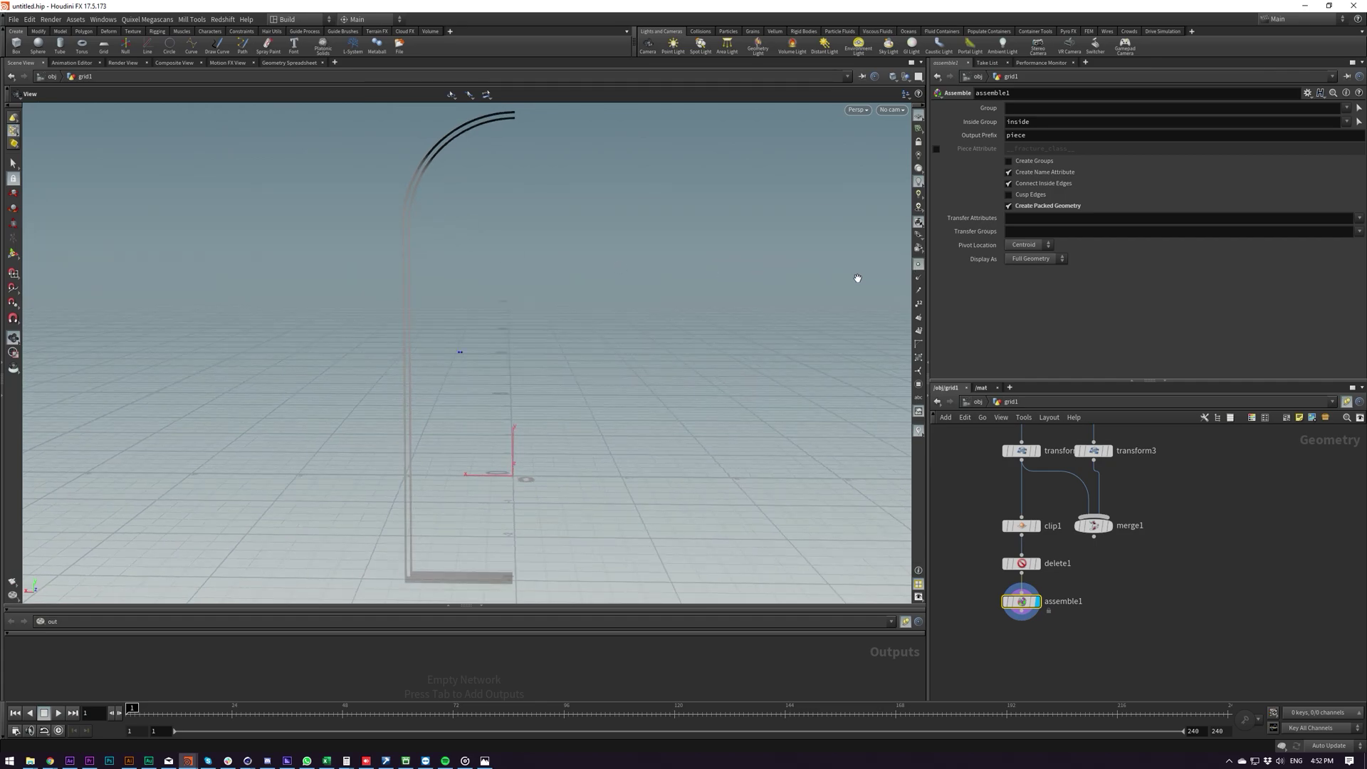
Add and display a Blast node below the Assemble node, with its group set to 0 to remove that packed piece.
drag(471, 310, 420, 317)
right_drag(420, 318, 641, 235)
drag(479, 266, 544, 352)
key(Tab)
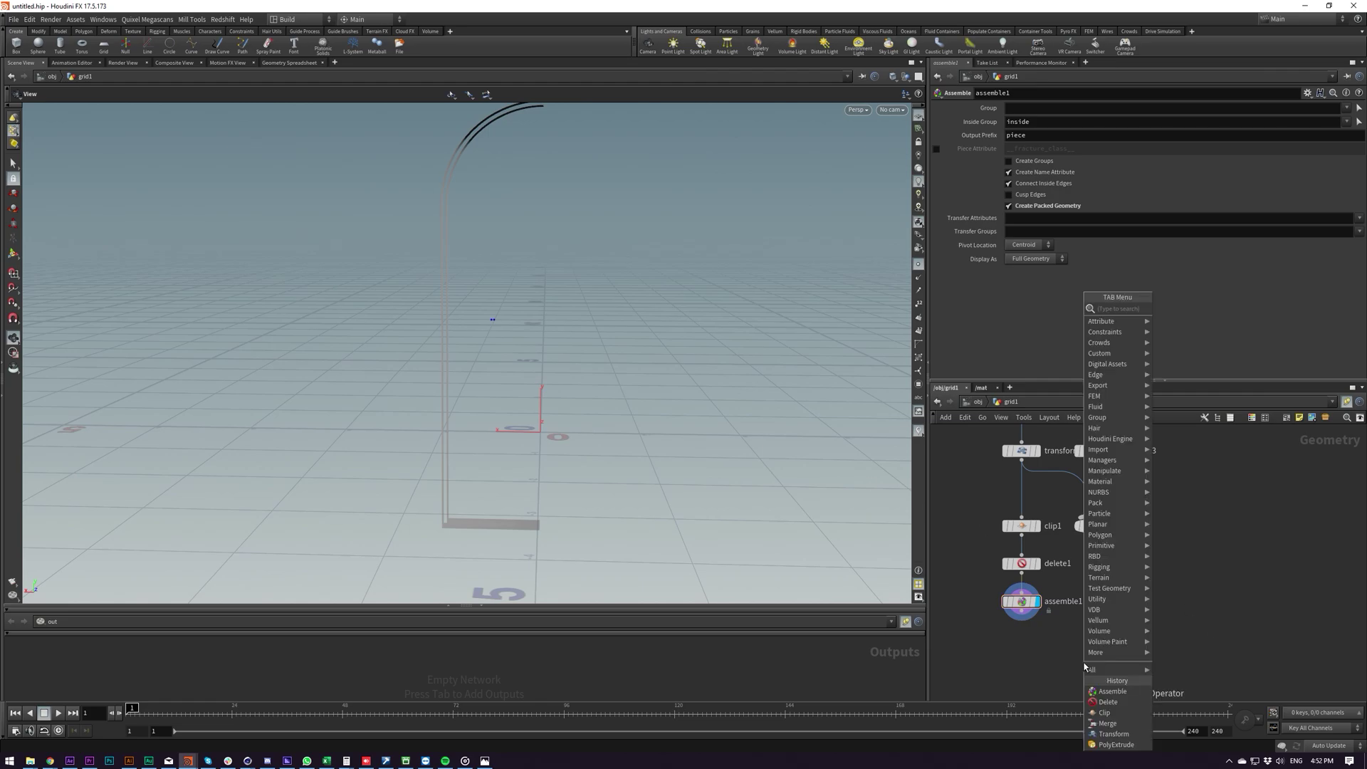
text(blas)
key(Return)
click(1025, 648)
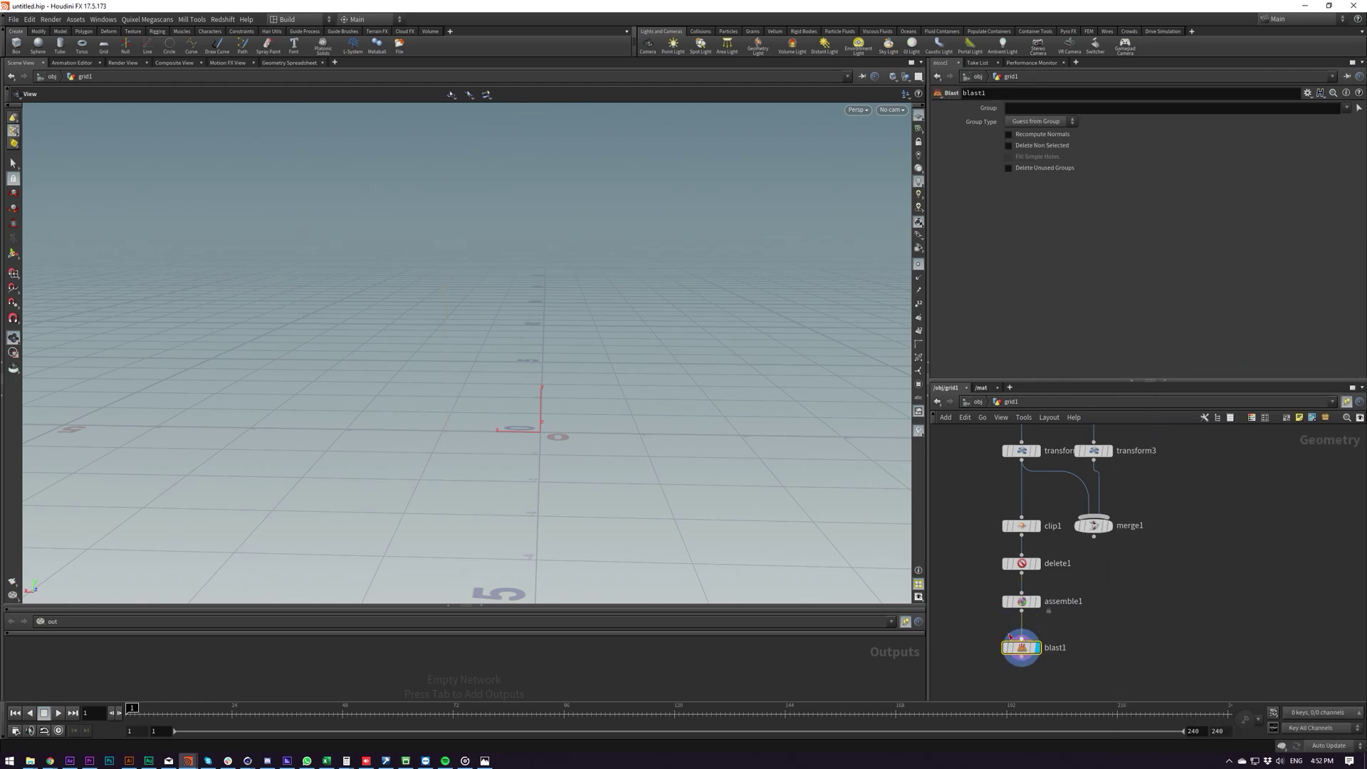
text(0)
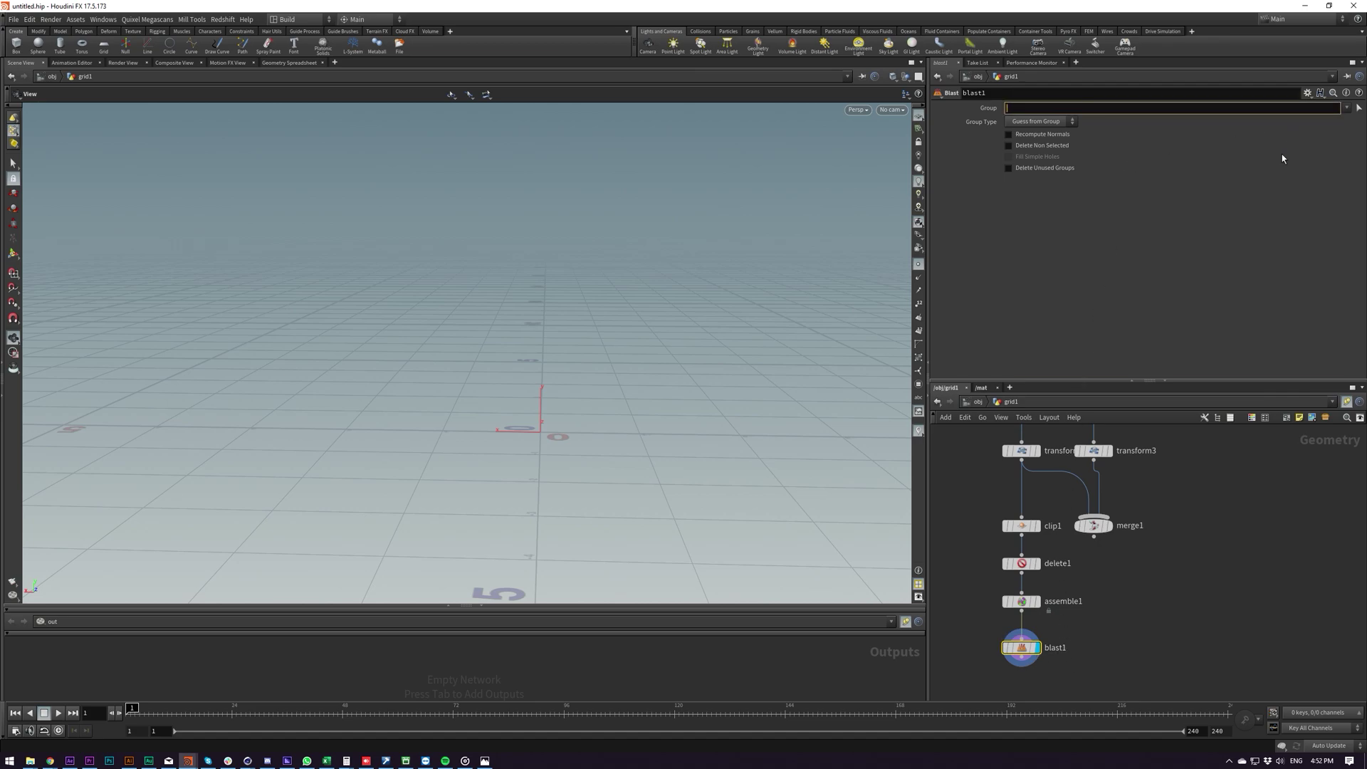
key(Return)
key(ctrl+z)
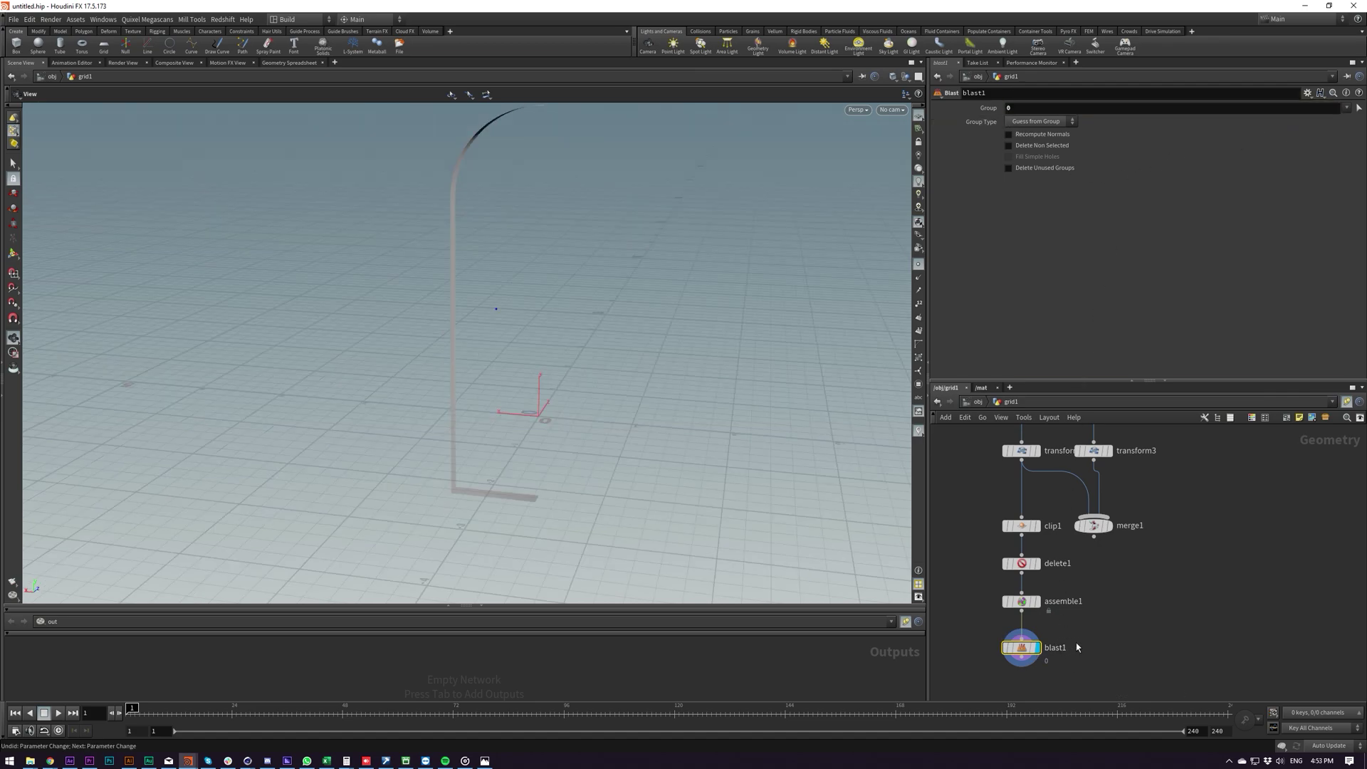
Add an Unpack node below the Blast node, align it in the chain and display it.
middle_drag(1078, 647, 1100, 554)
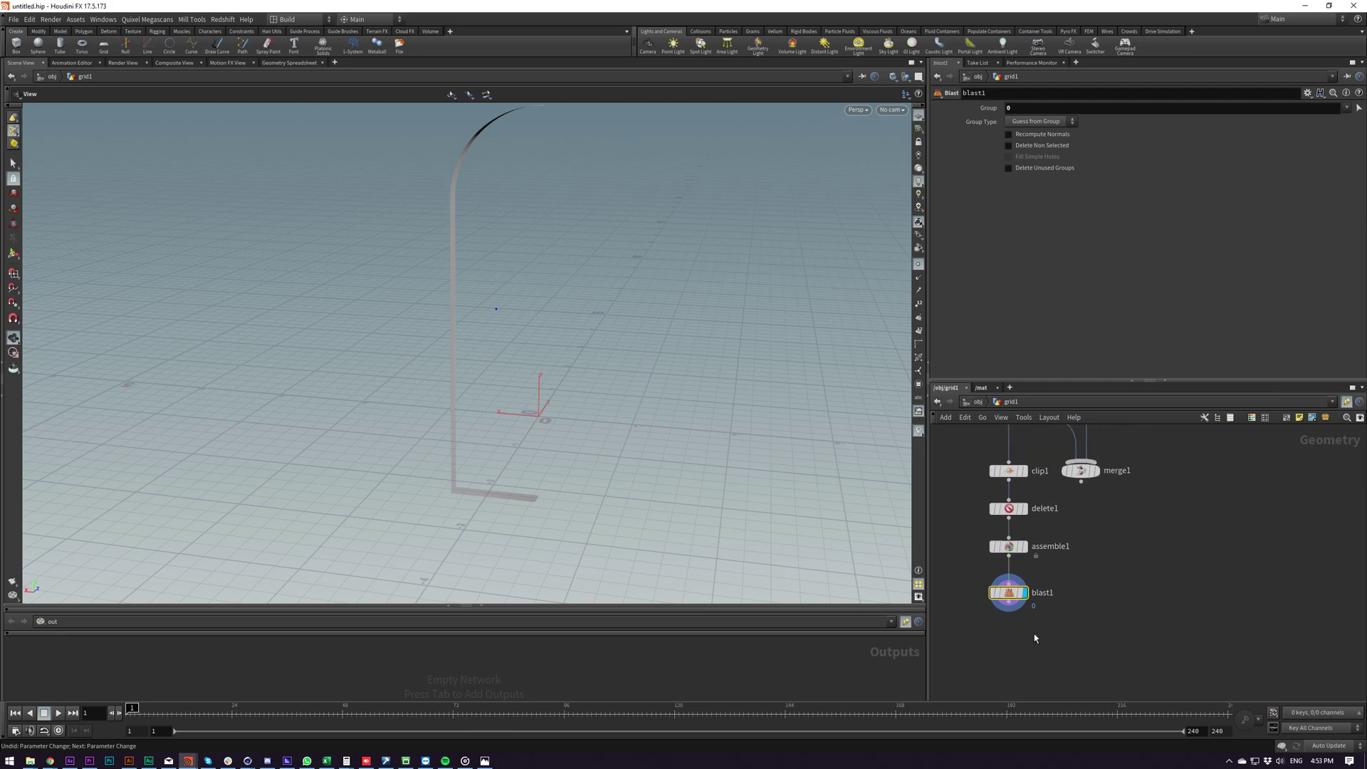
scroll(1033, 601, down, 3)
scroll(1019, 573, up, 2)
middle_drag(1024, 586, 1016, 595)
key(Tab)
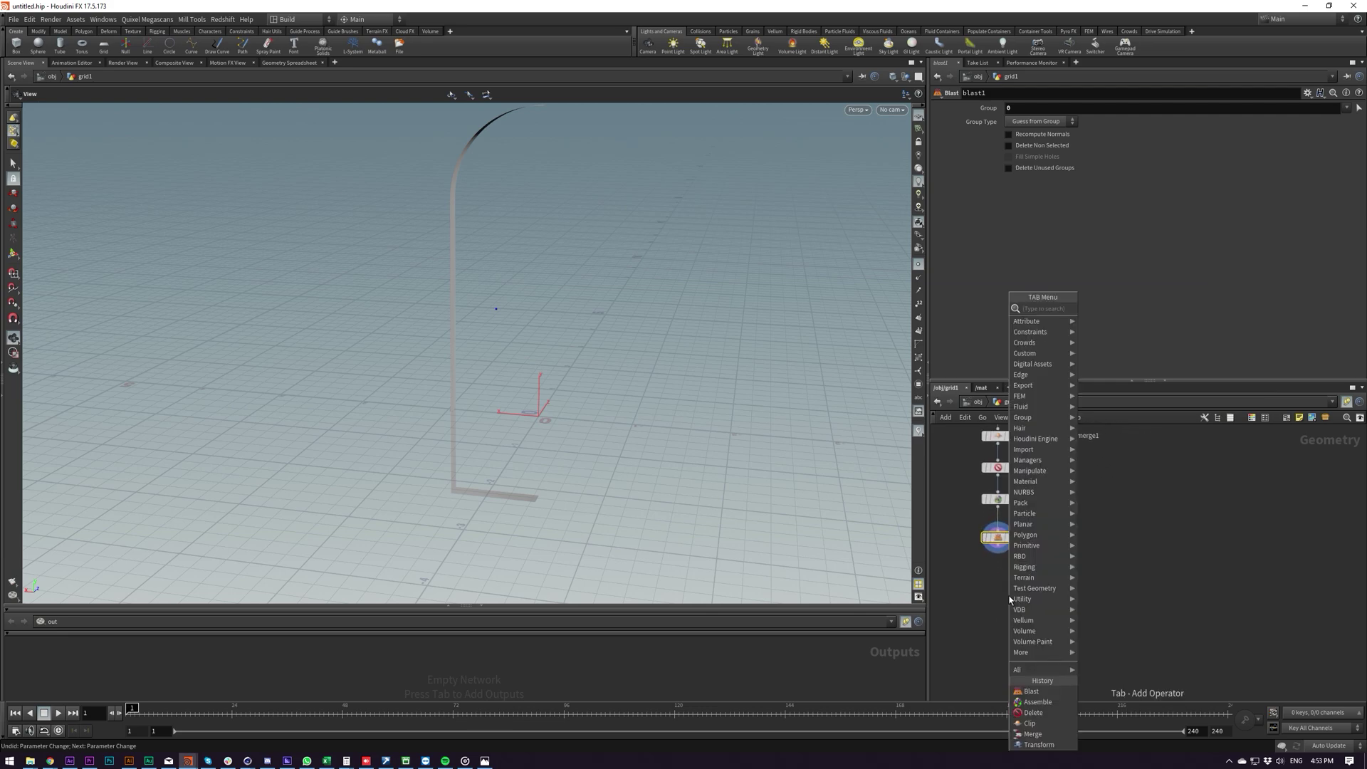
text(unp)
key(Return)
click(1000, 559)
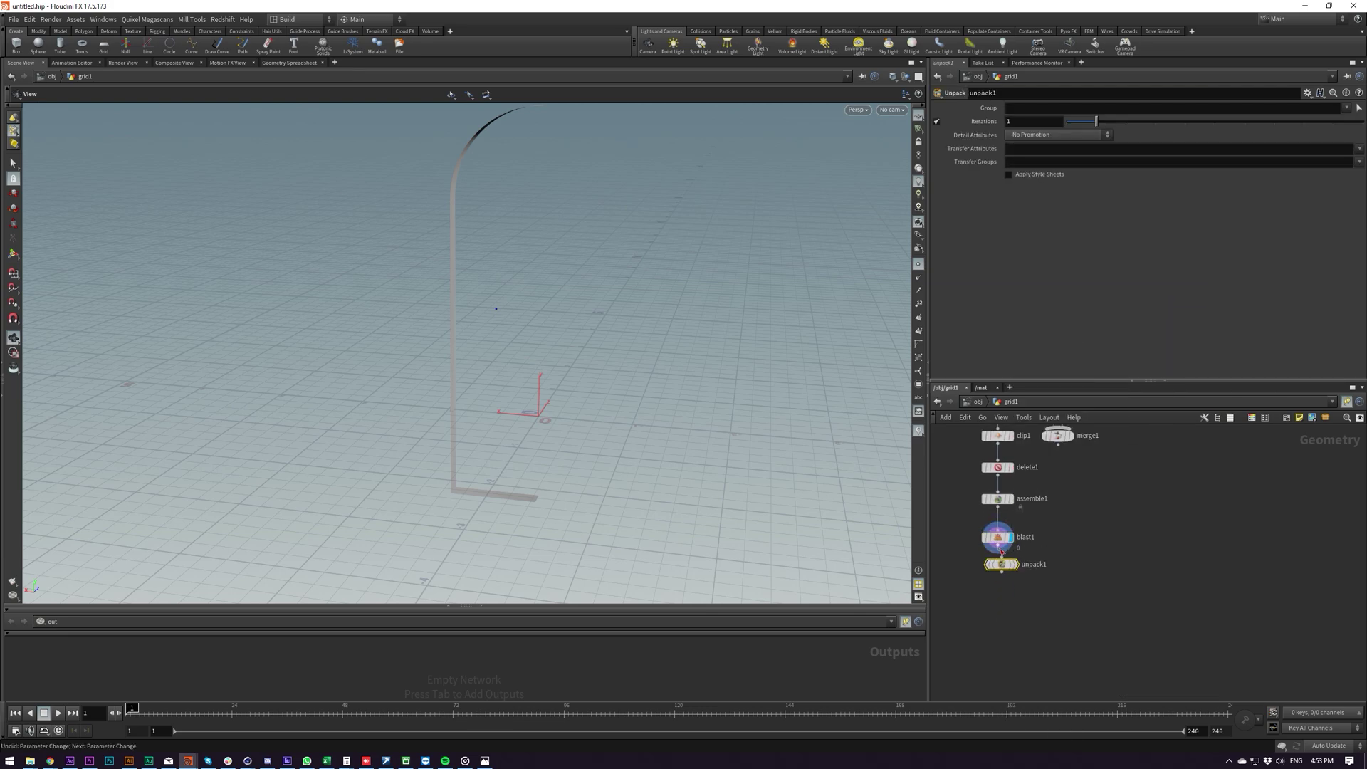
drag(1000, 569, 996, 574)
click(1011, 574)
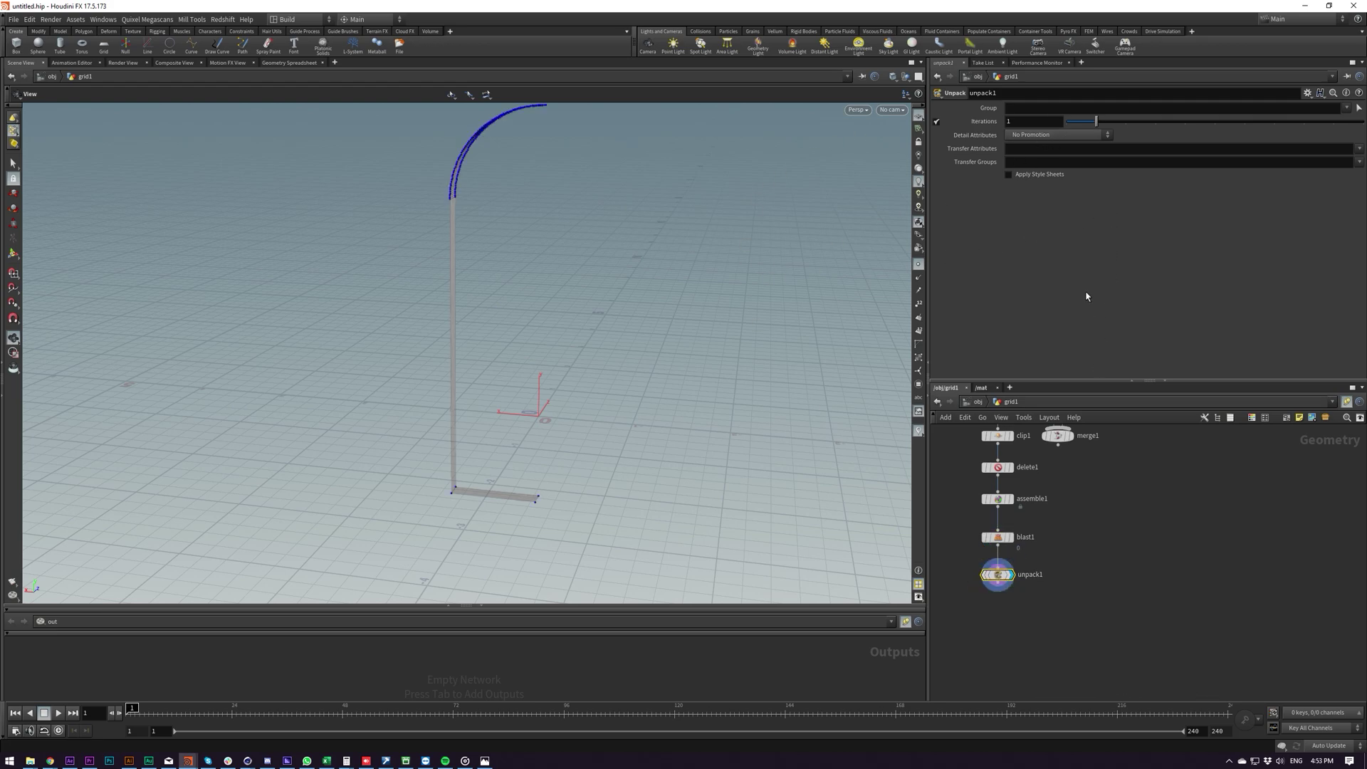
Add and display a Transform node below the Unpack node, with its Z scale set to 0.9.
scroll(1039, 562, up, 3)
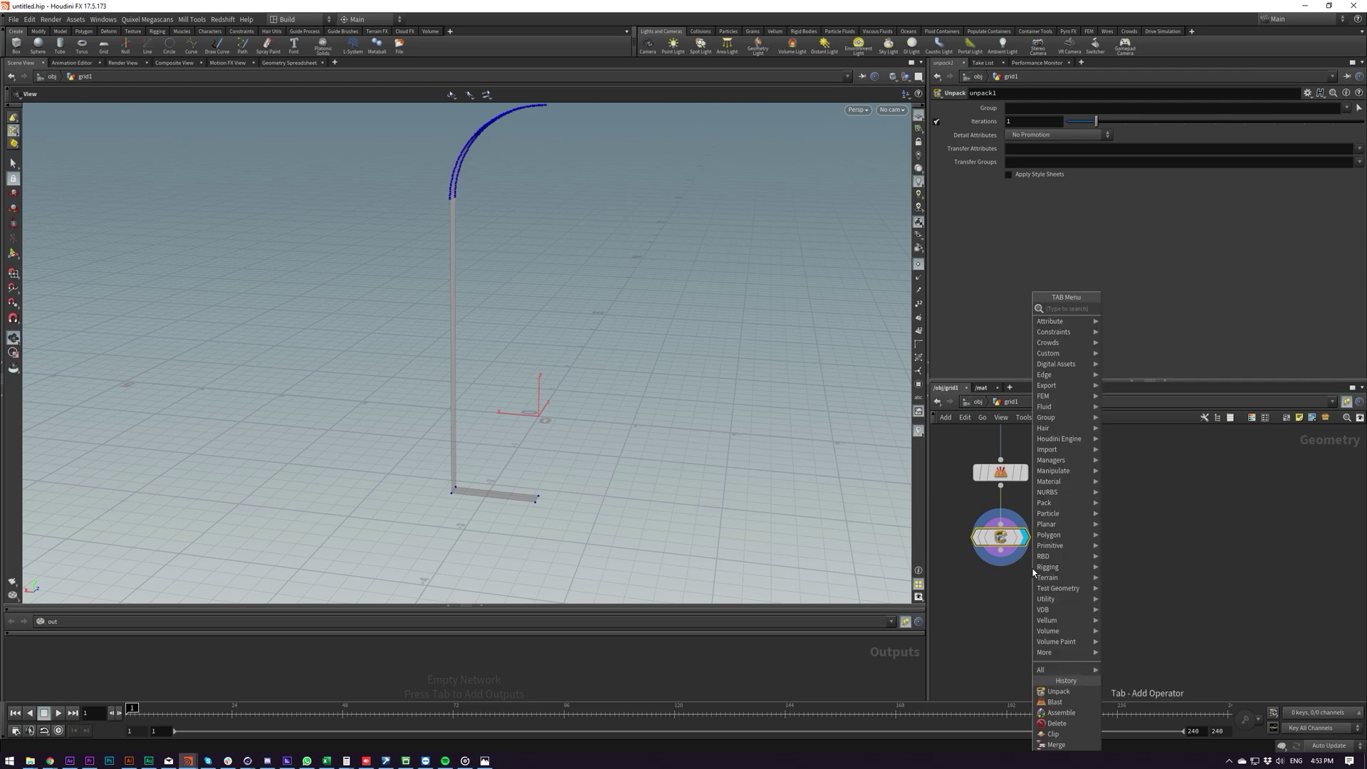
key(Tab)
text(tran)
key(Return)
click(1001, 591)
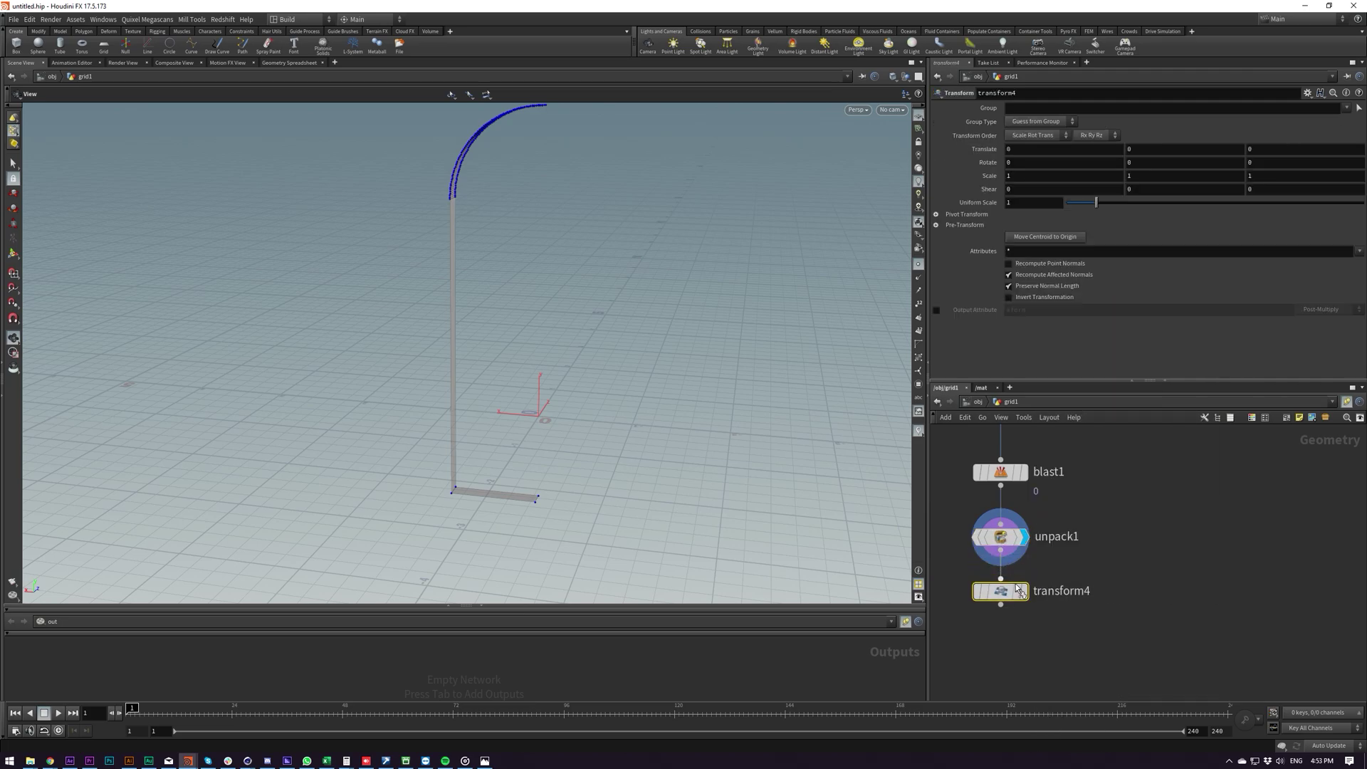
middle_click(1272, 178)
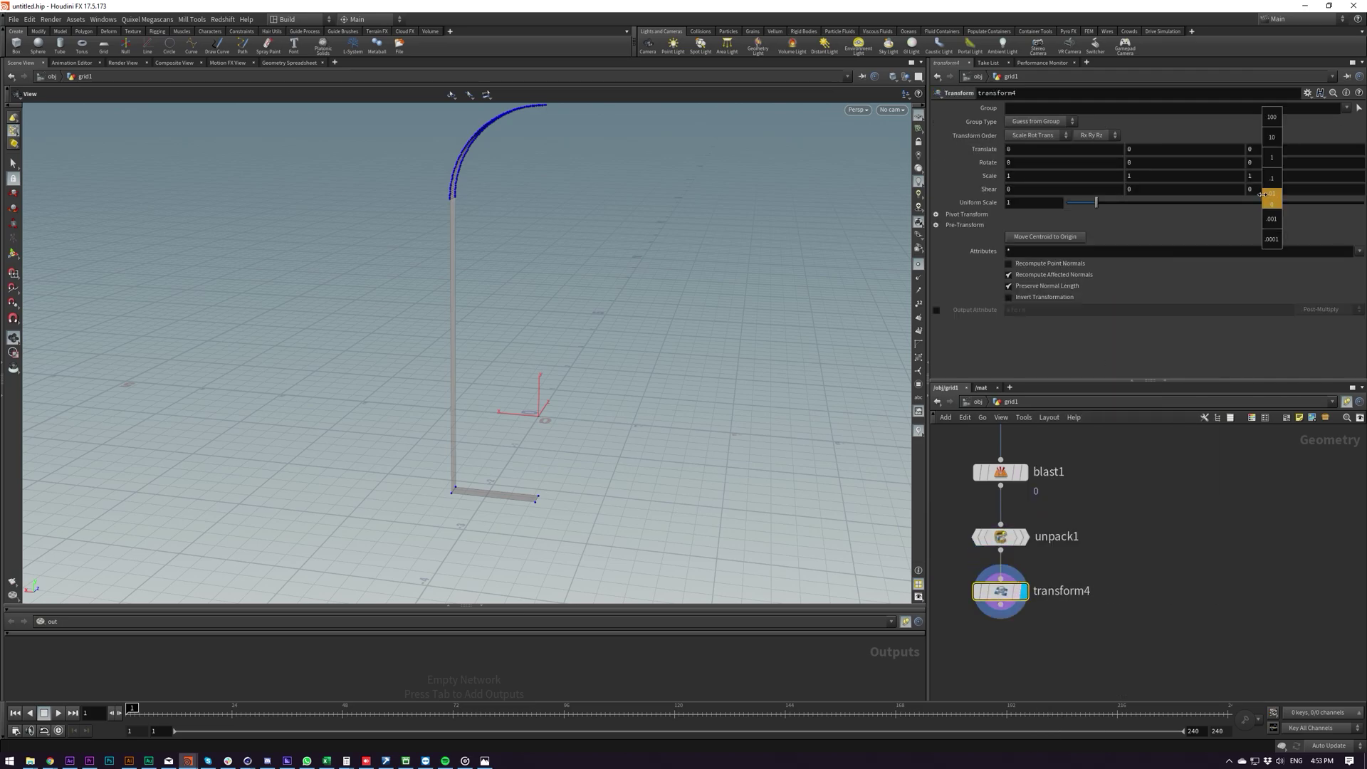
middle_drag(1102, 198, 1279, 180)
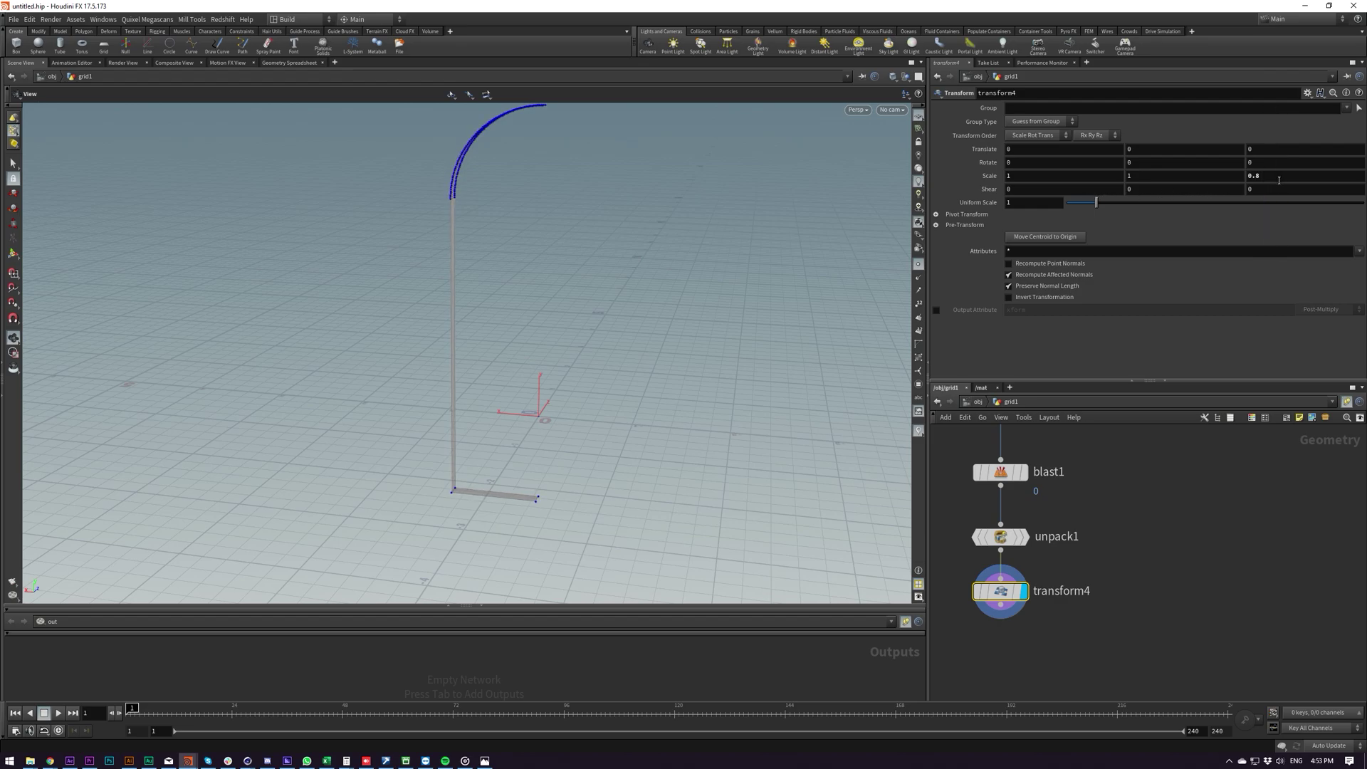
key(BackSpace)
text(9)
key(Return)
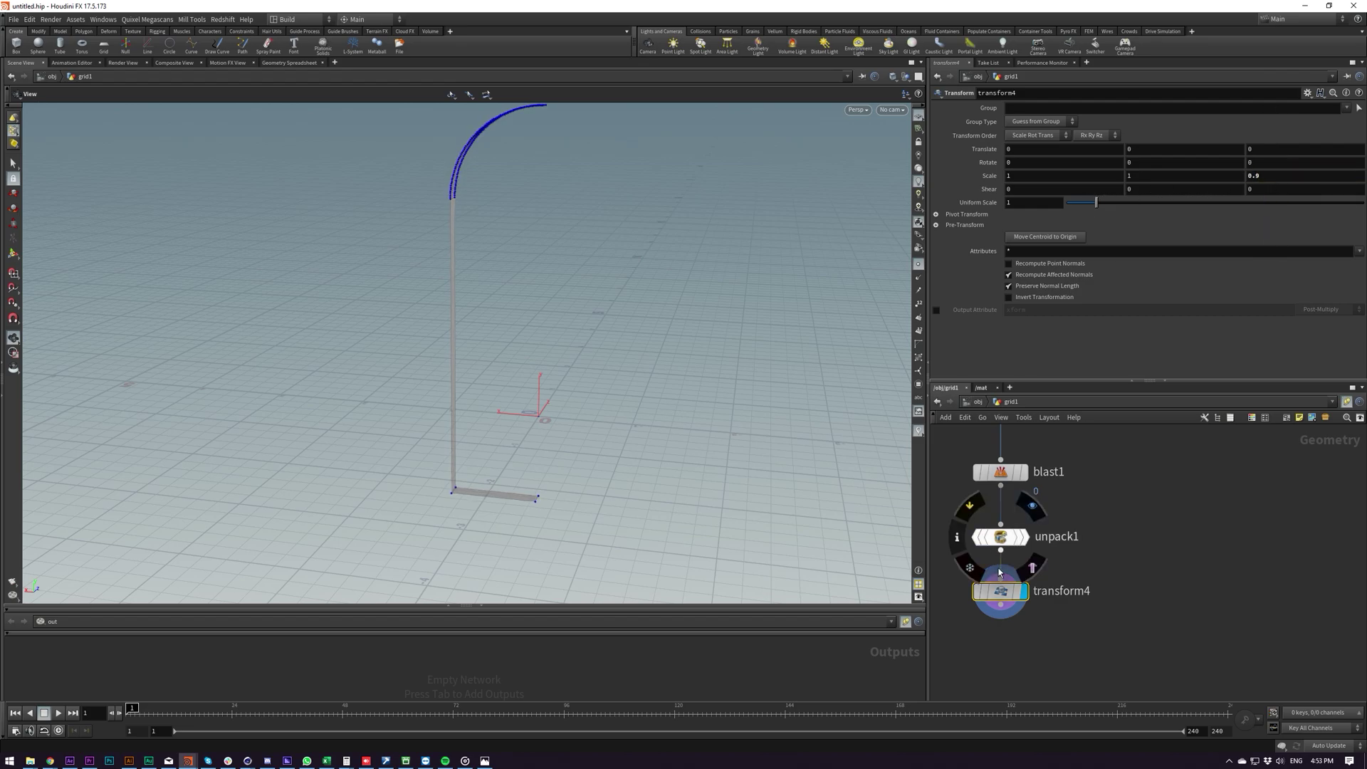
Insert a Mirror node between the Unpack and Transform nodes to complete the other half of the strip.
middle_drag(971, 661, 1024, 611)
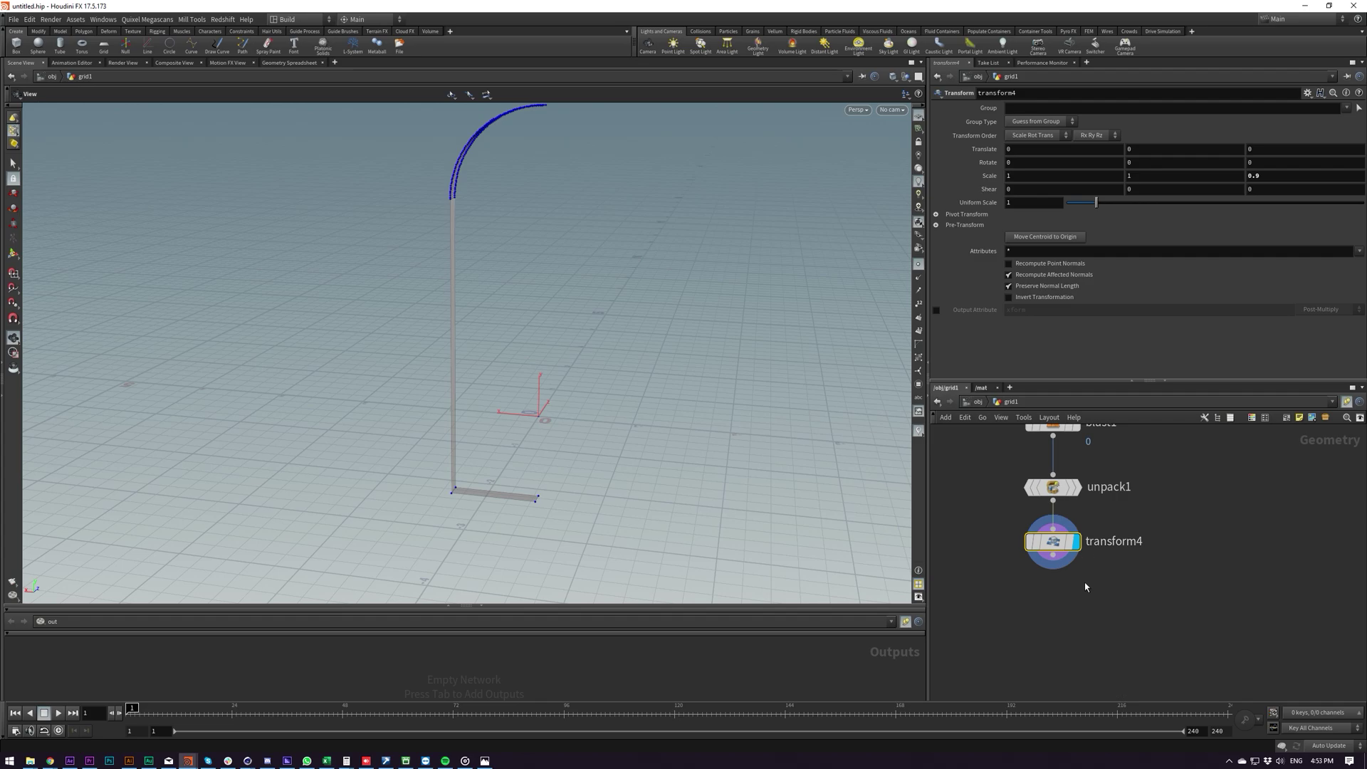
middle_drag(1041, 590, 1043, 595)
key(Tab)
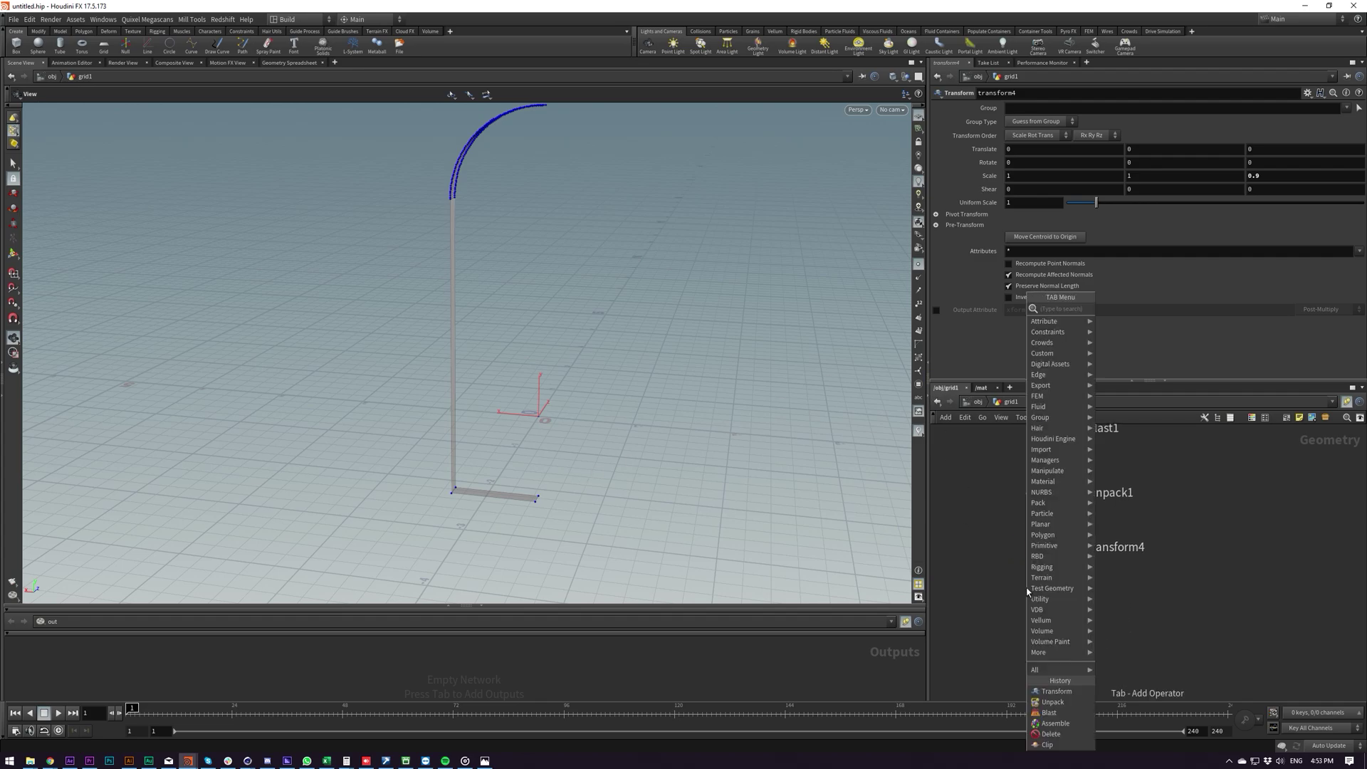
text(mir)
key(Return)
click(1026, 590)
drag(1032, 591, 1057, 548)
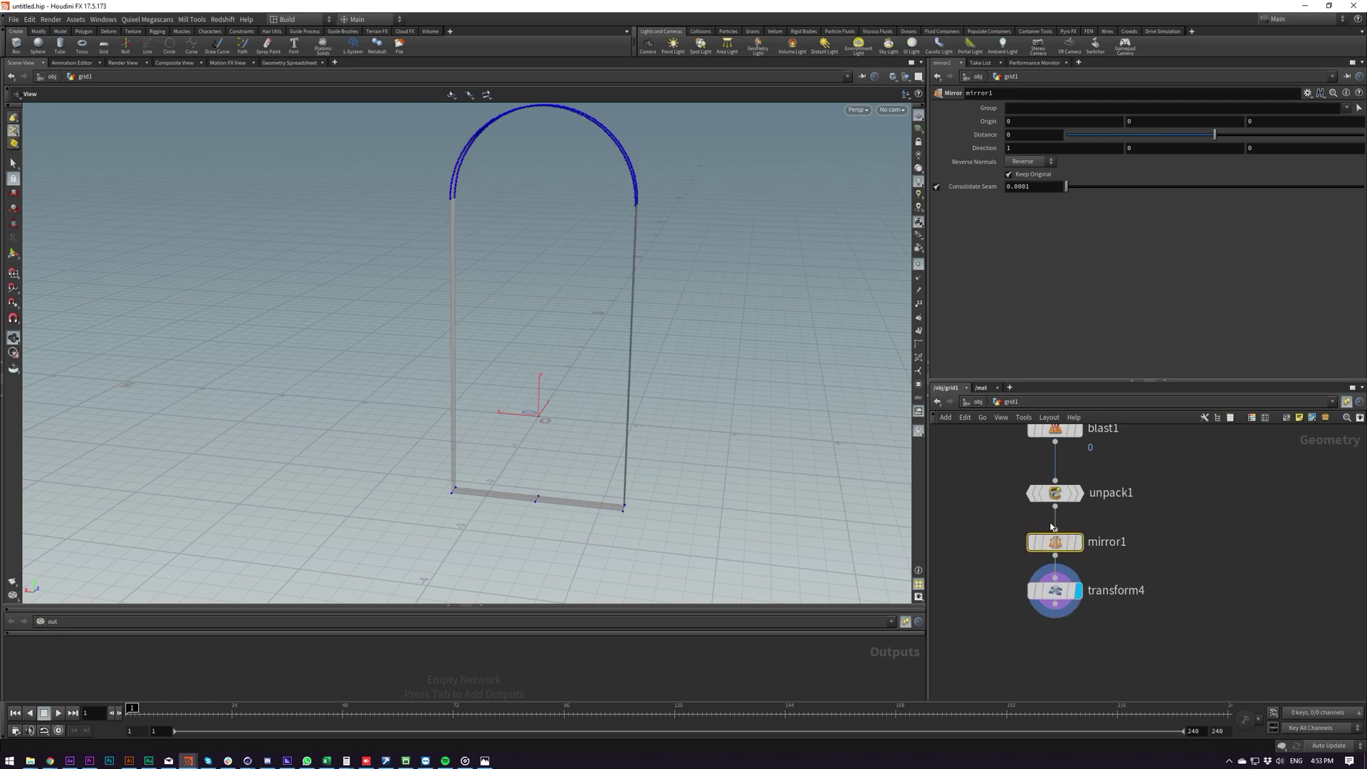
Display the Mirror node and try selecting a point on the strip's bottom centre seam, undoing the resulting edit.
mouse_move(586, 458)
mouse_down()
mouse_move(600, 430)
mouse_move(584, 431)
mouse_up()
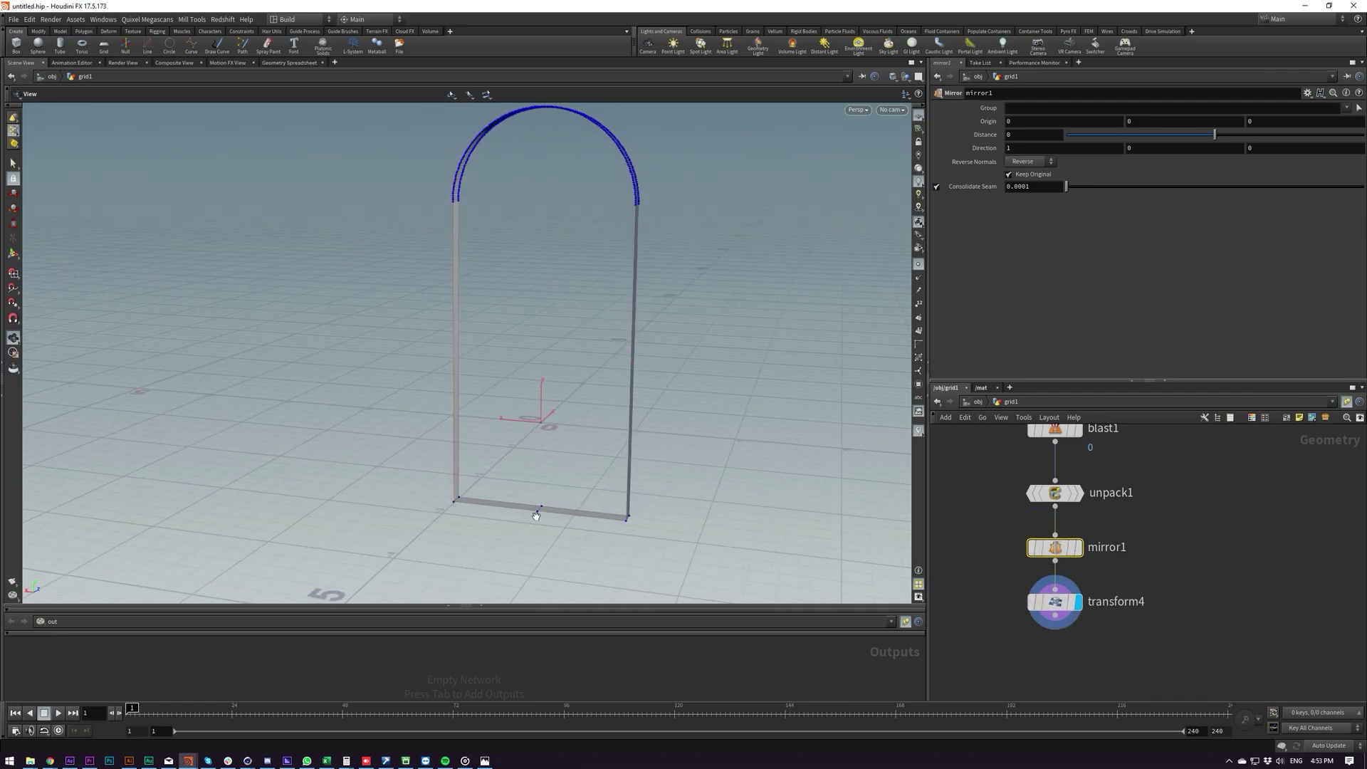
scroll(564, 391, up, 5)
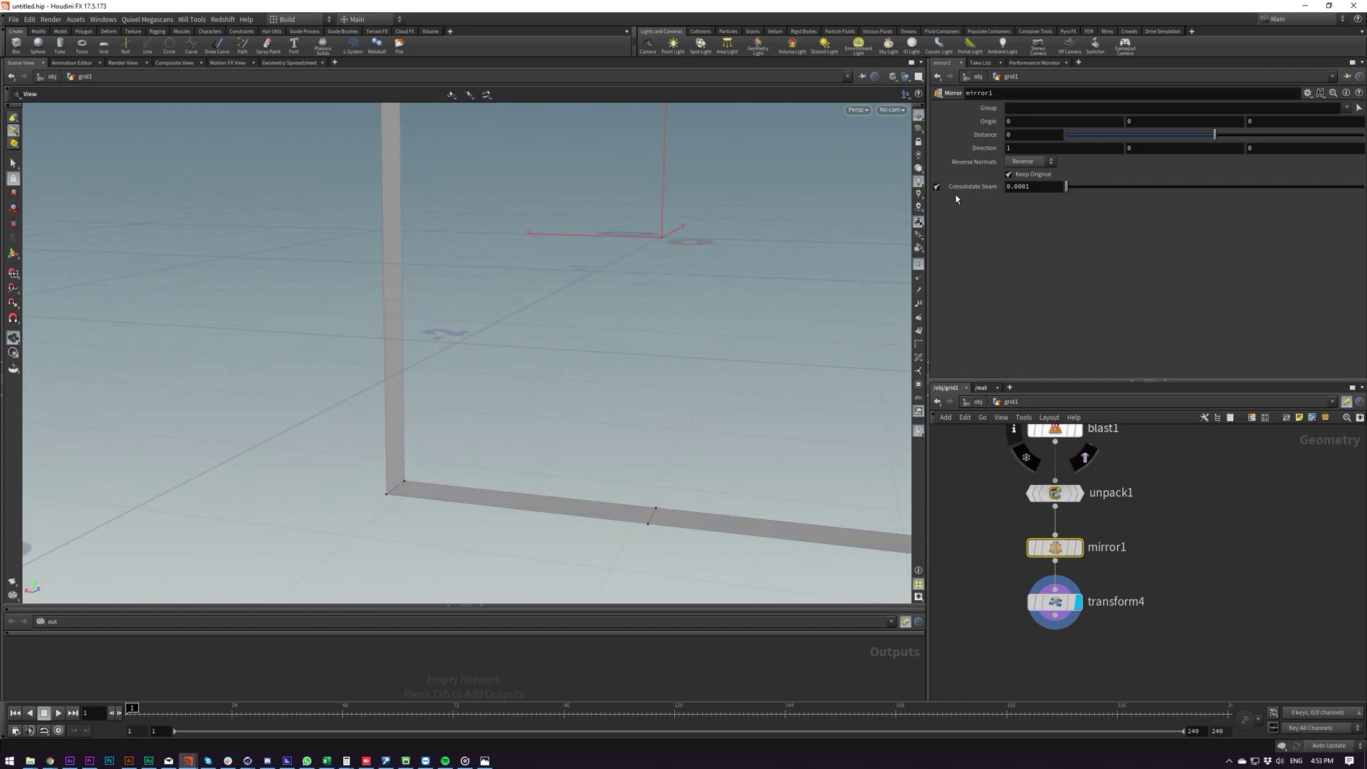
right_drag(640, 541, 738, 434)
middle_drag(738, 433, 686, 447)
key(t)
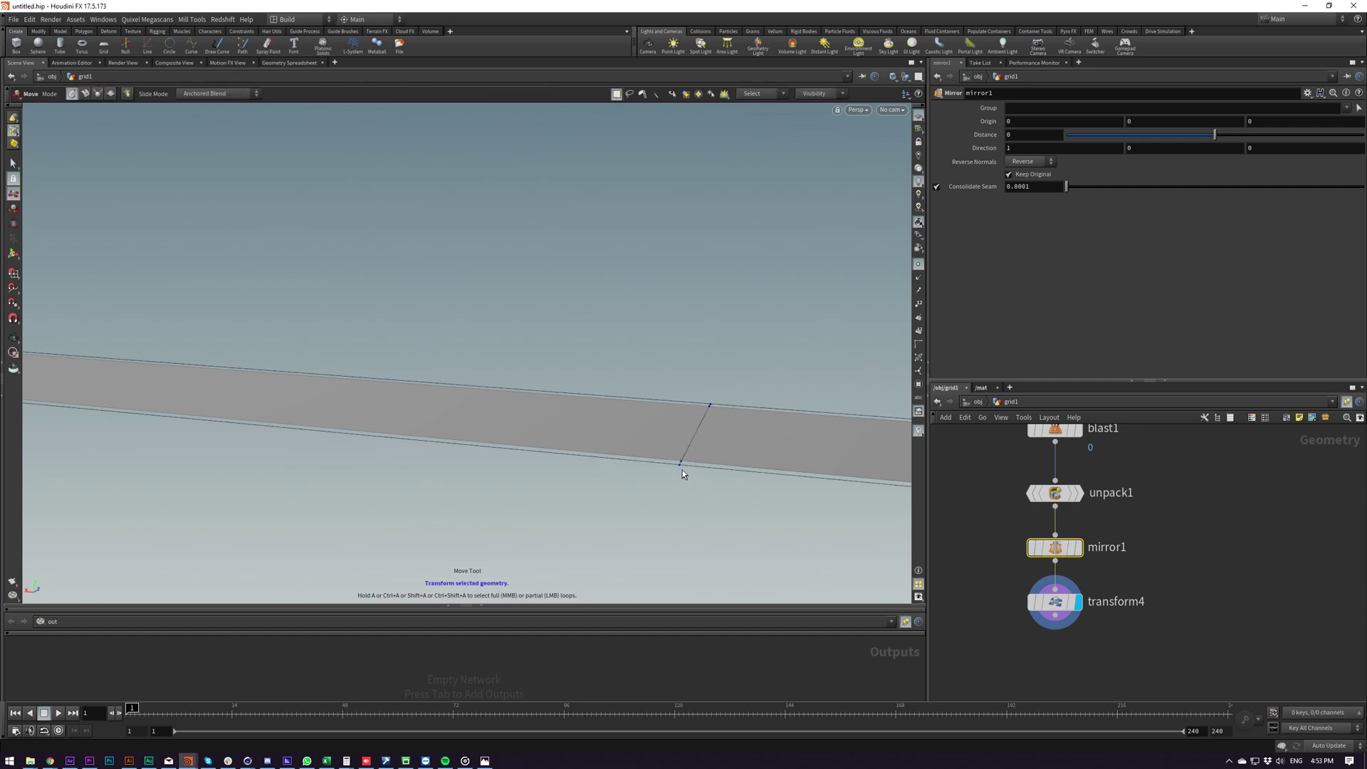
click(1078, 547)
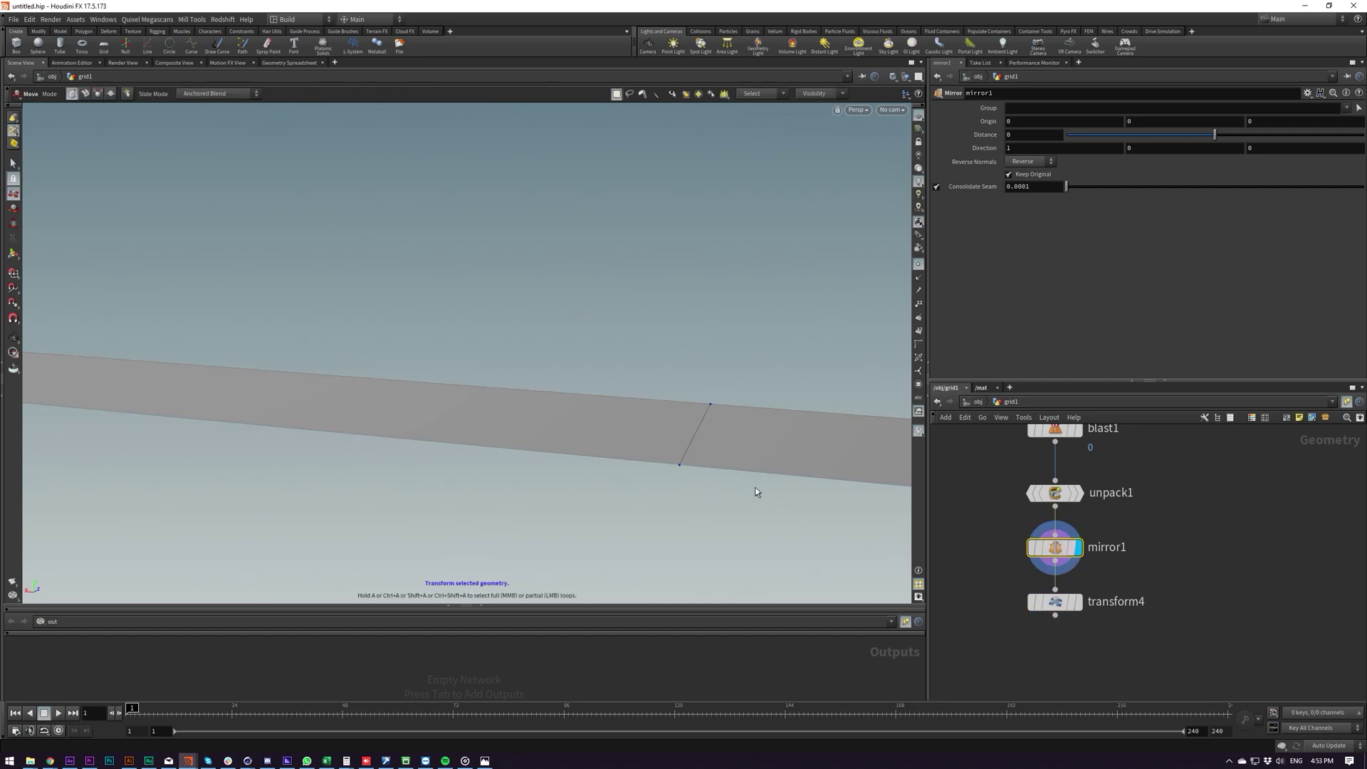
click(680, 466)
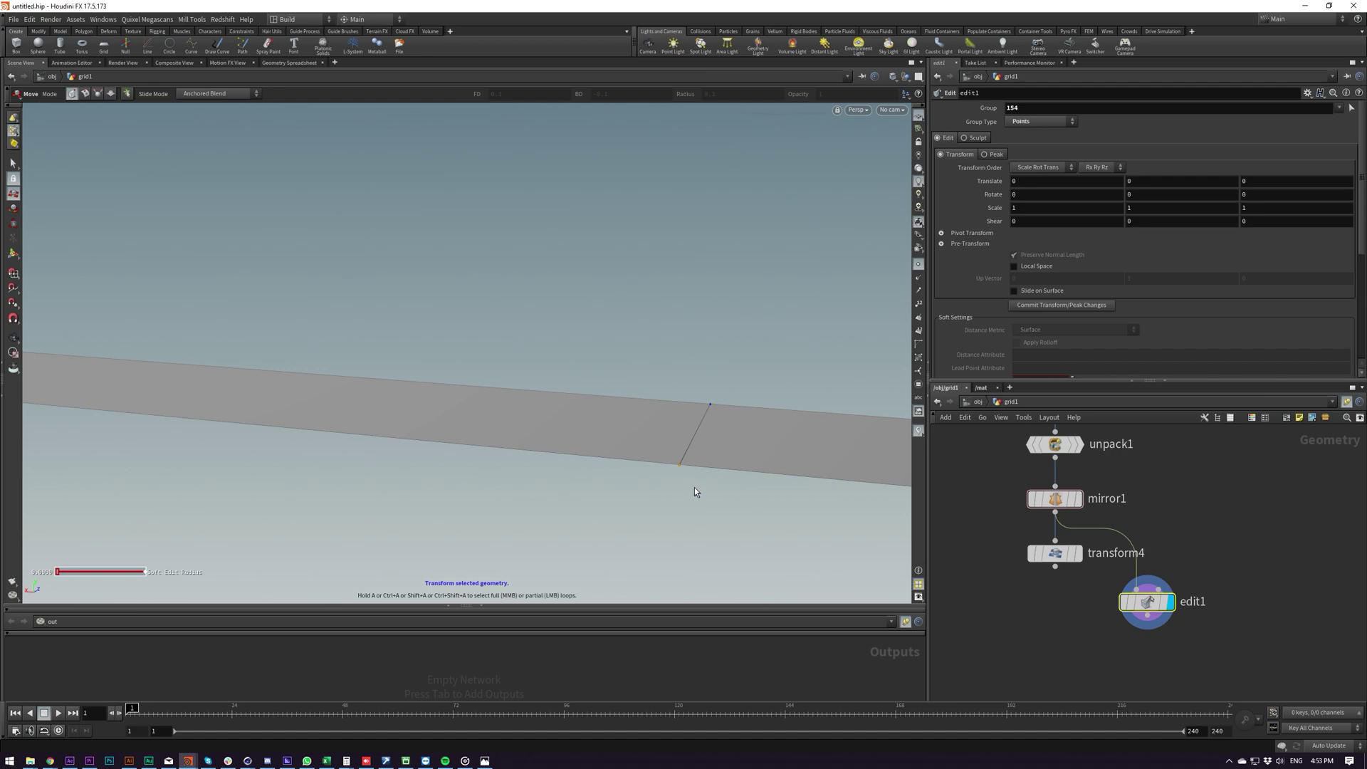
key(ctrl+z)
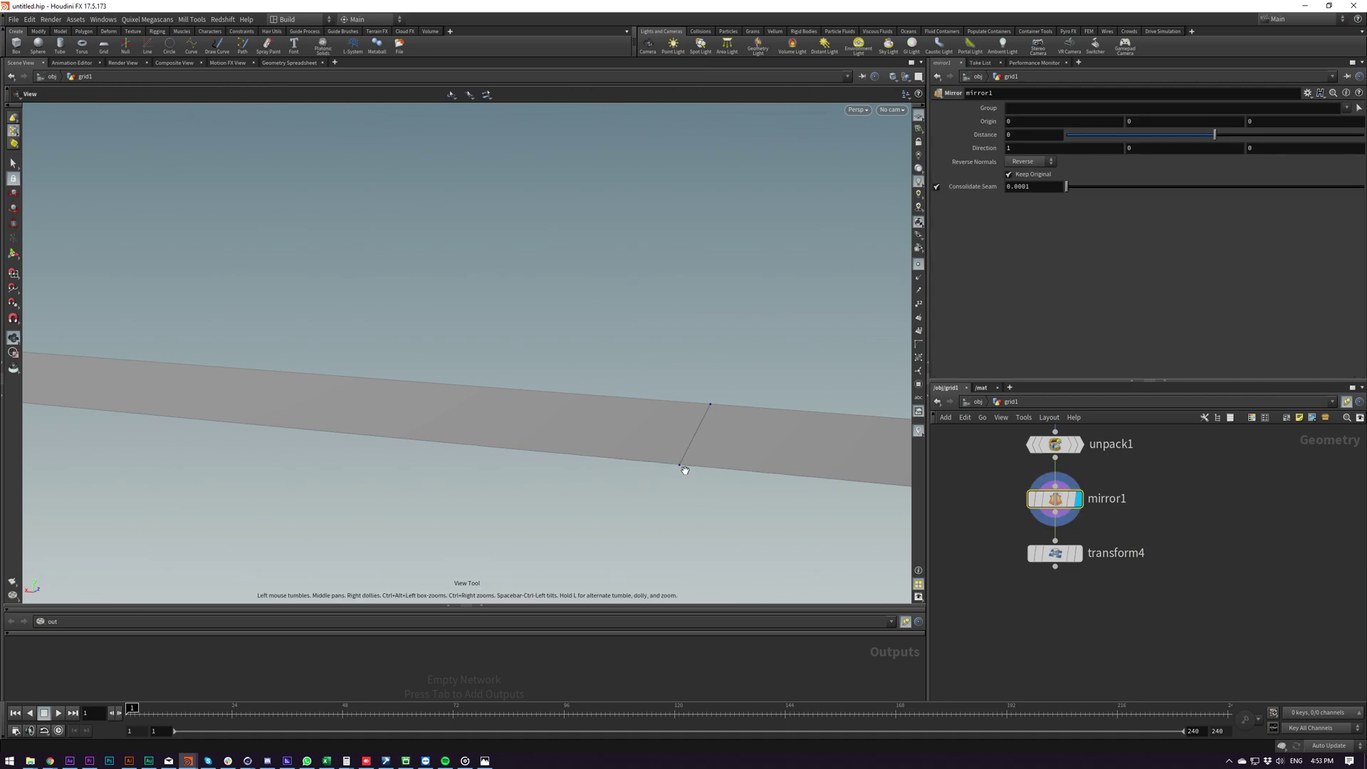
Test-move a bottom seam point, undo the move, delete the Edit node and display the Transform node again.
key(t)
click(680, 464)
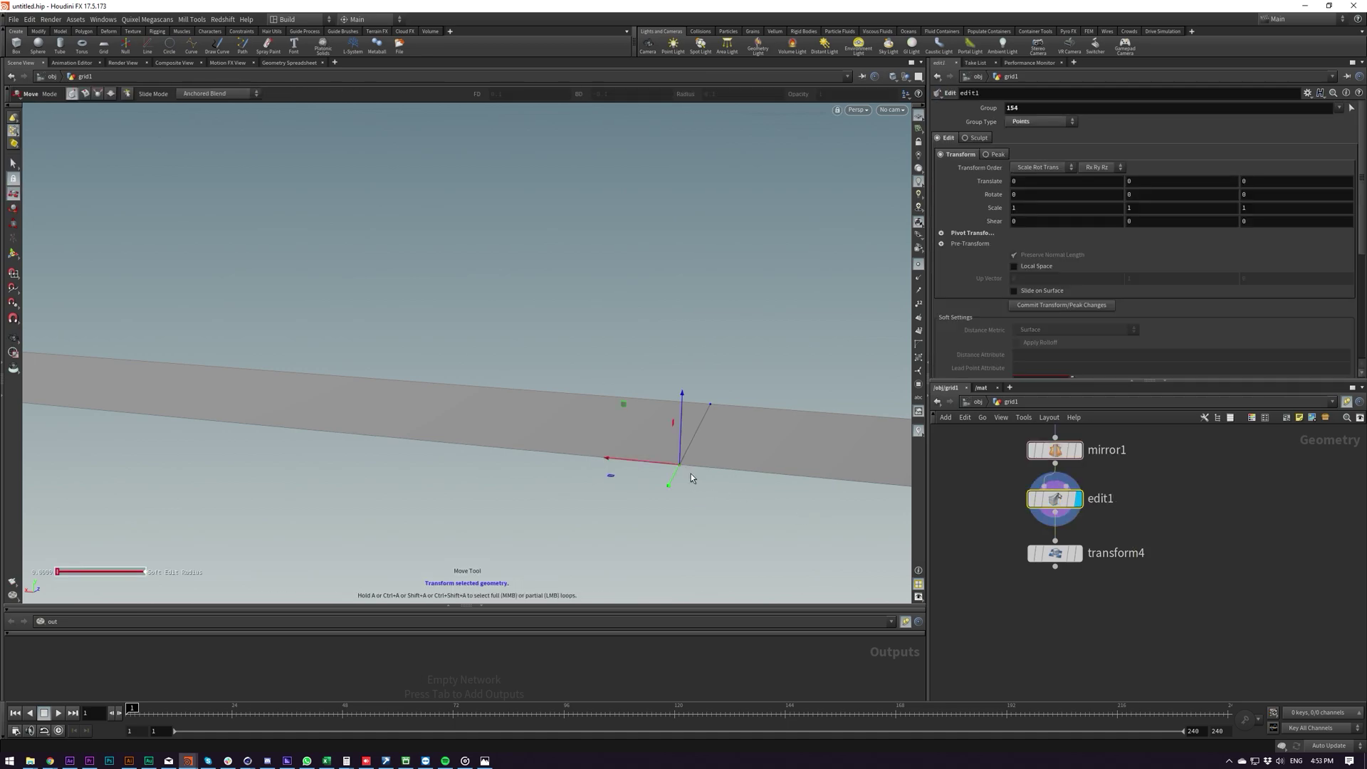
drag(679, 472, 680, 423)
key(ctrl+z)
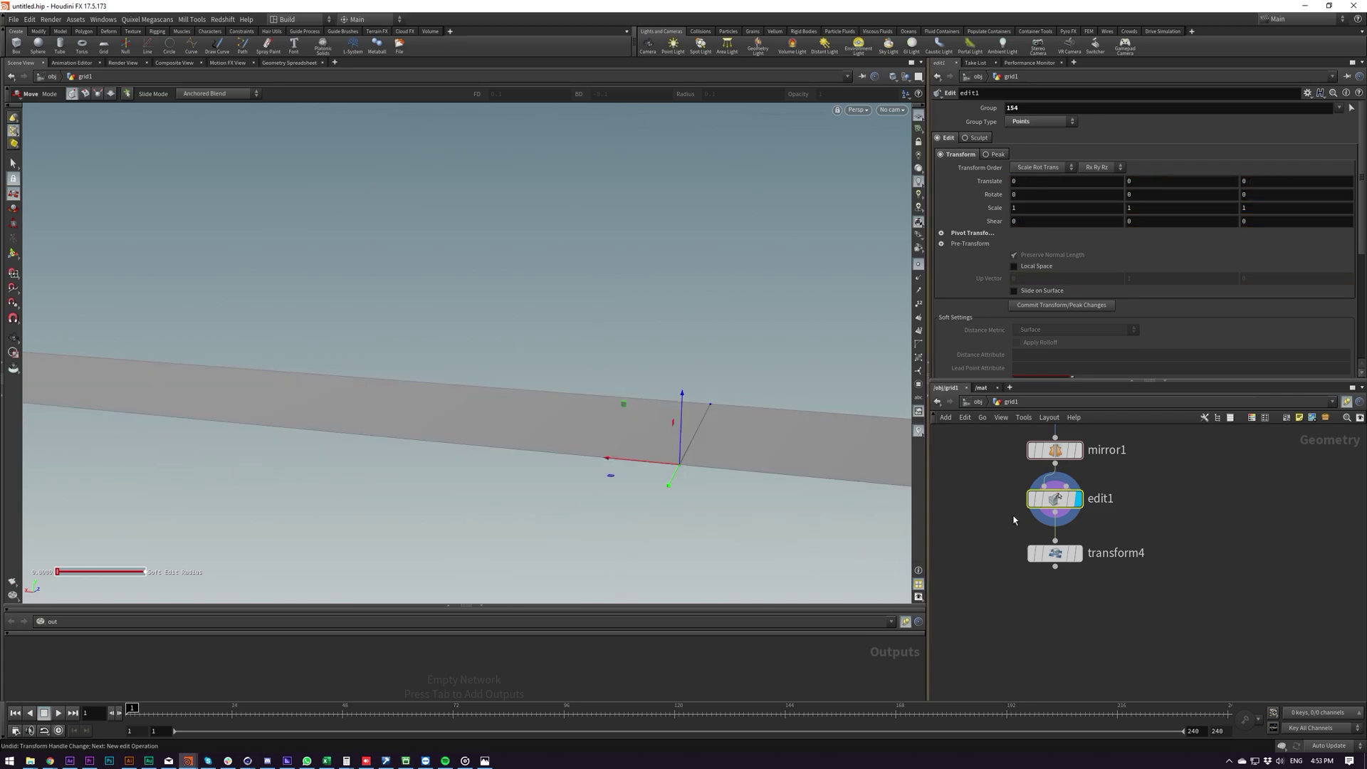
key(Delete)
click(1060, 552)
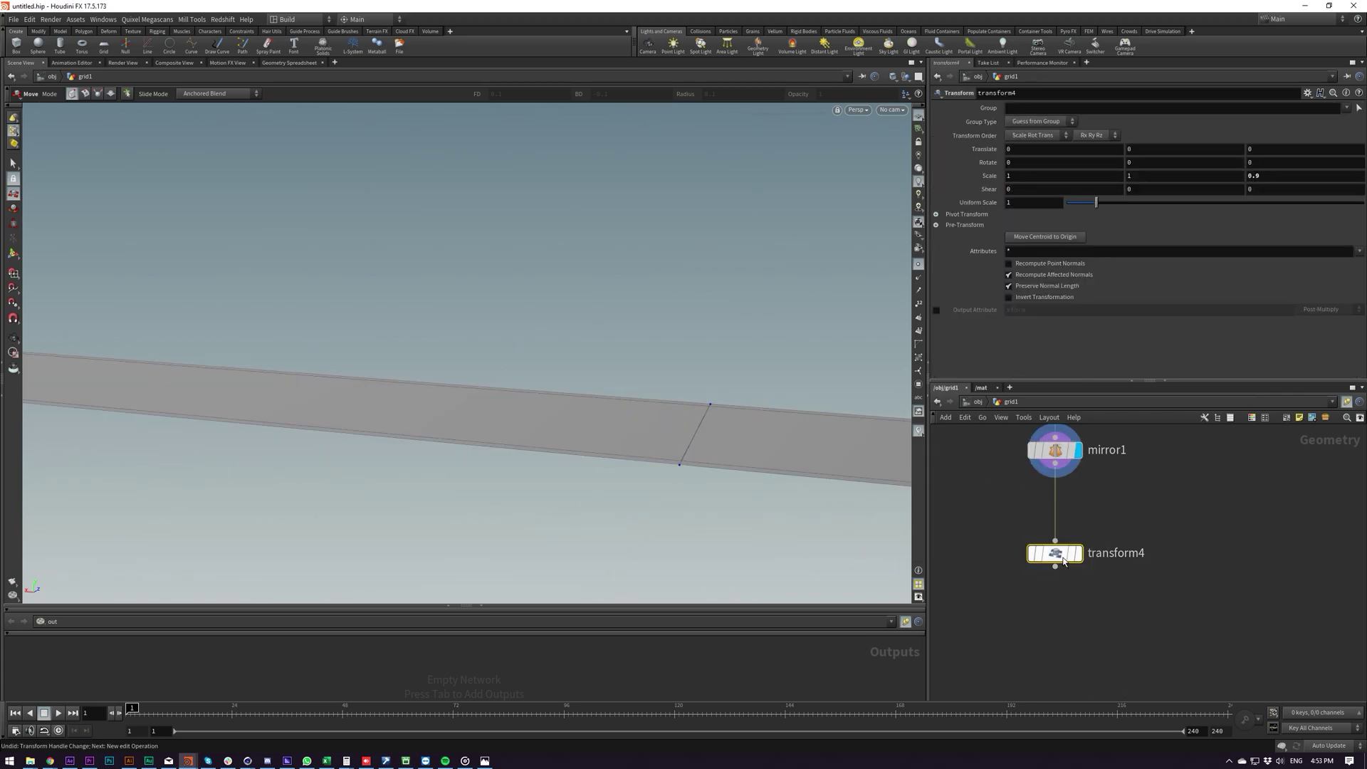
click(1078, 553)
key(Escape)
scroll(542, 487, down, 5)
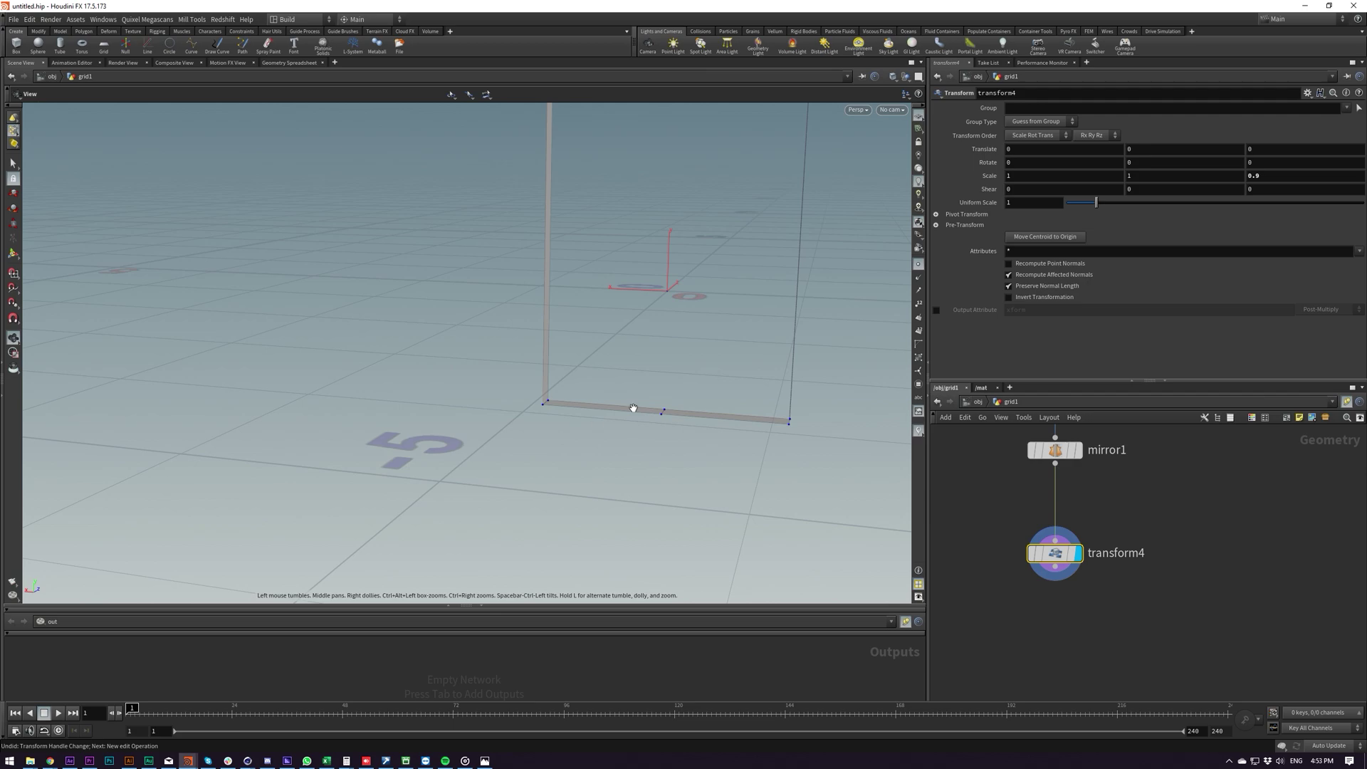
Add a PolyExtrude node below the Transform node with Distance 0.026 and Output Back enabled.
key(t)
click(916, 267)
key(Tab)
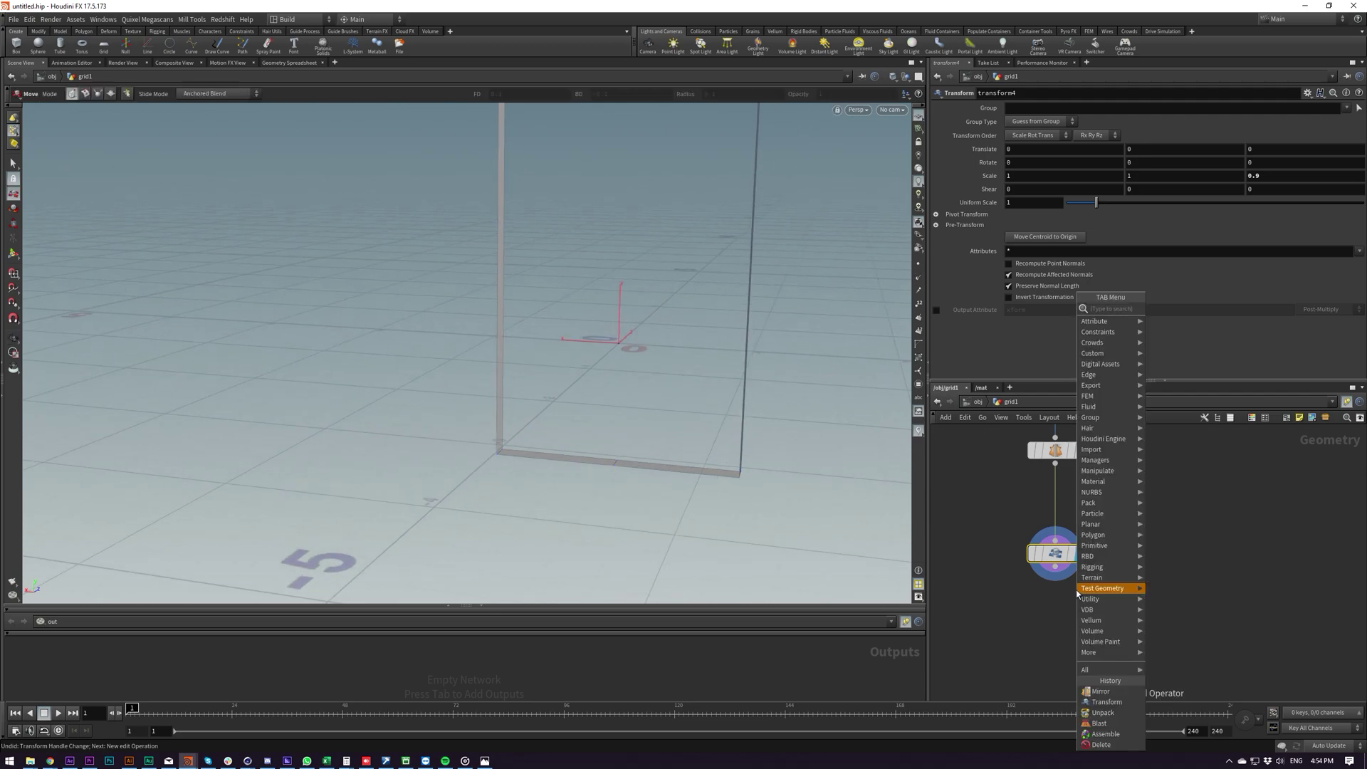
text(polyex)
key(Return)
click(1060, 607)
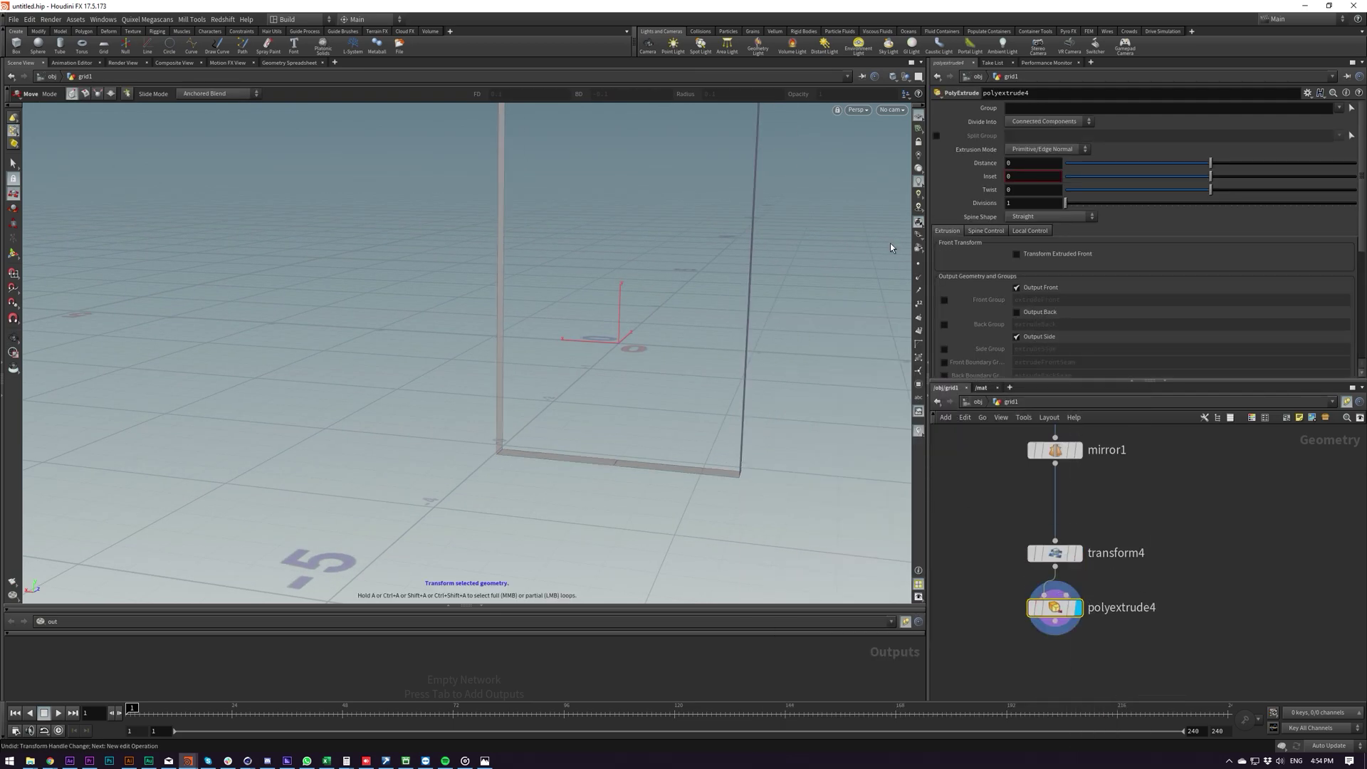
drag(1208, 163, 1215, 166)
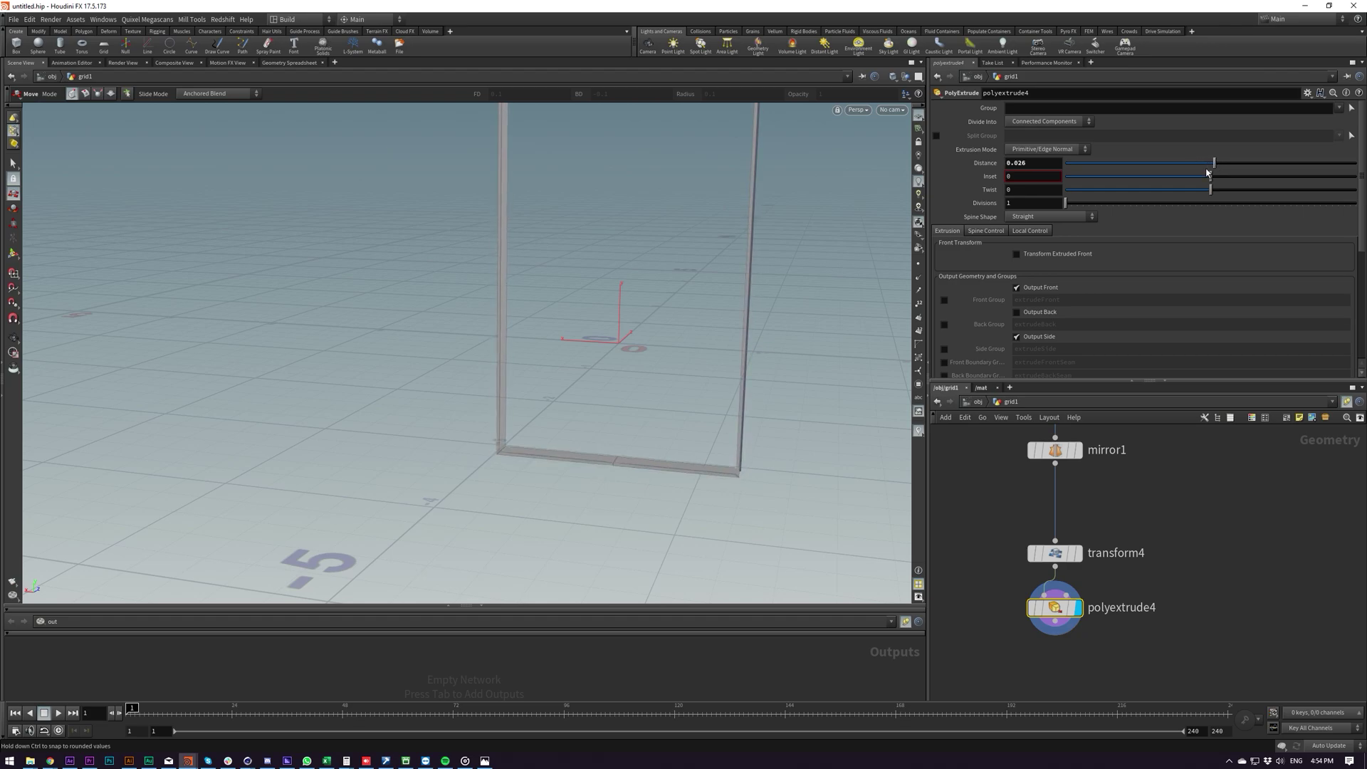
click(1040, 315)
scroll(831, 342, up, 5)
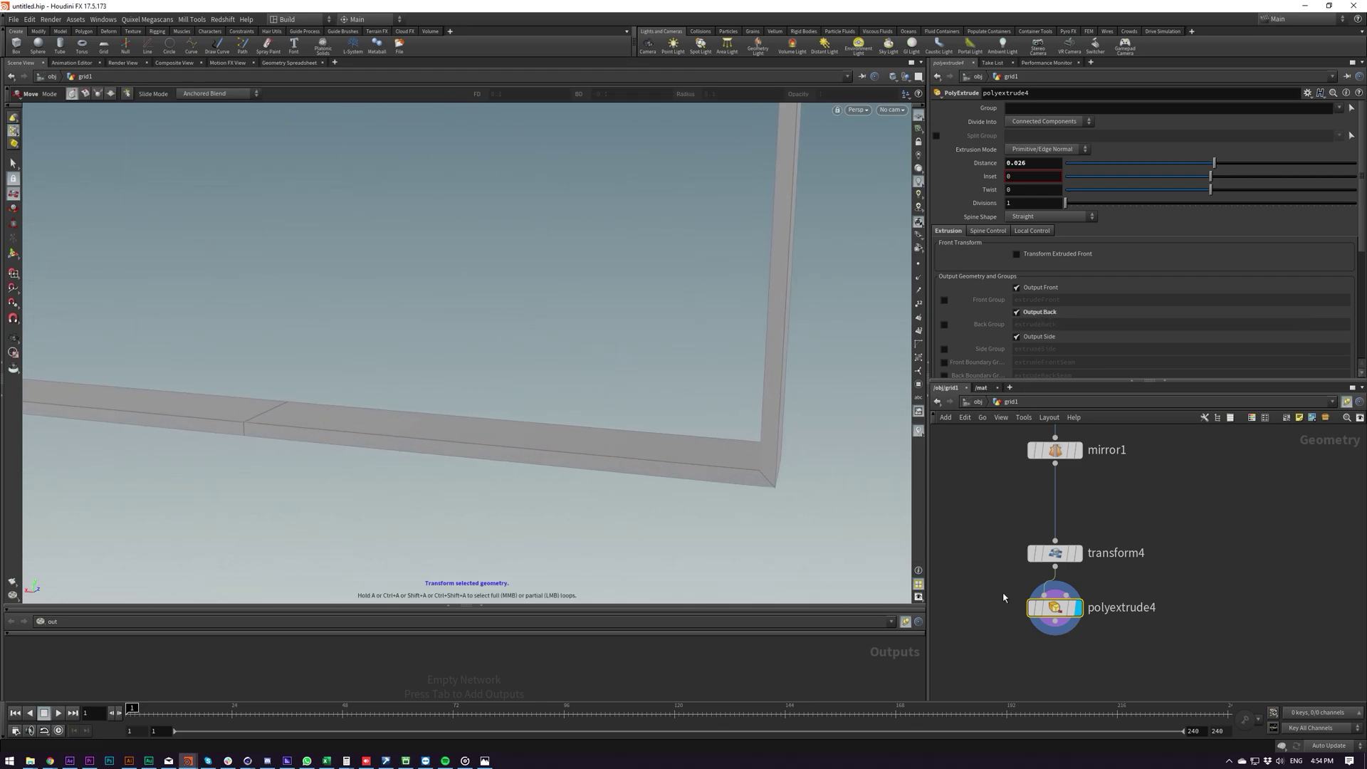
Add a PolyBevel node below the PolyExtrude with a Round fillet shape and an offset of 0.01.
key(Tab)
text(polyb)
key(Return)
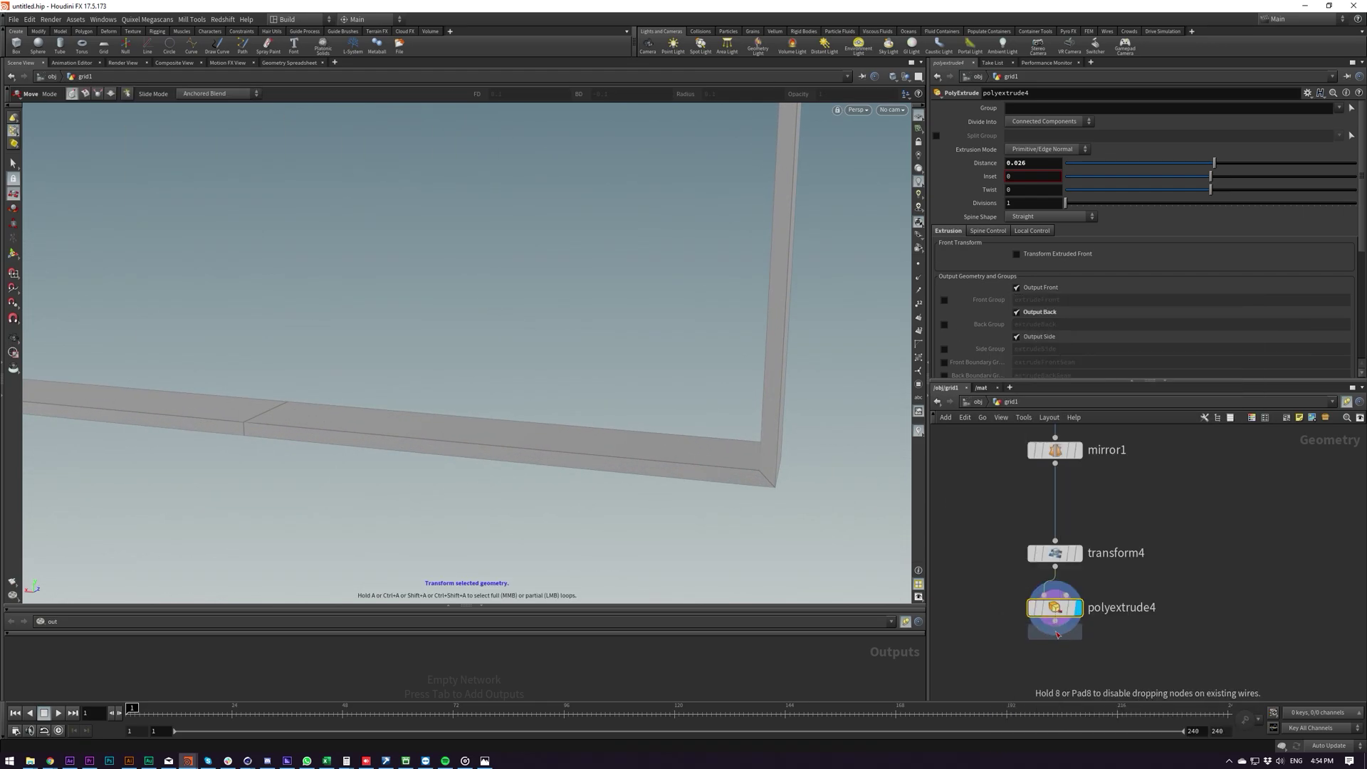
click(1065, 650)
drag(1171, 170, 1140, 180)
click(1032, 237)
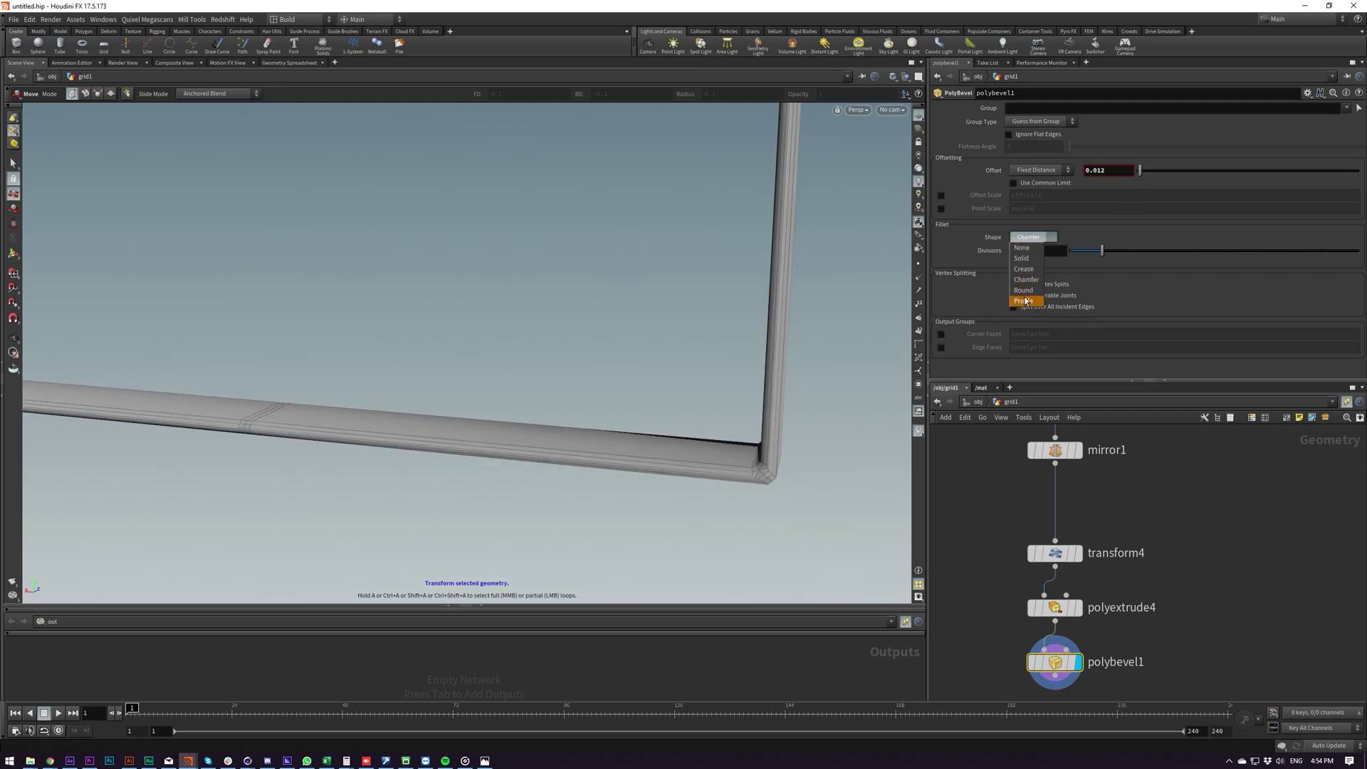
click(1026, 298)
key(t)
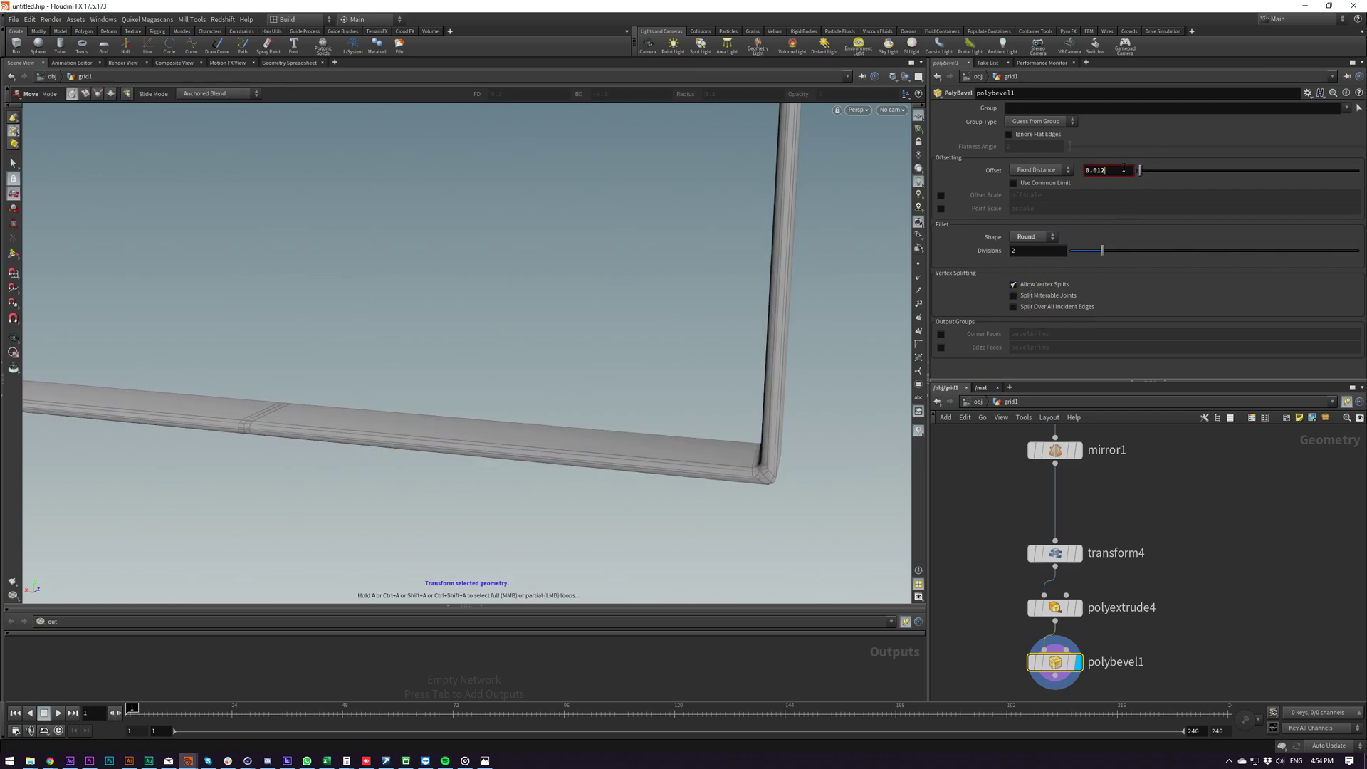
key(BackSpace)
key(Return)
Enable Ignore Flat Edges on the PolyBevel and inspect the bevel along the strip's sill and arch.
alt+drag(784, 336, 726, 491)
click(1008, 134)
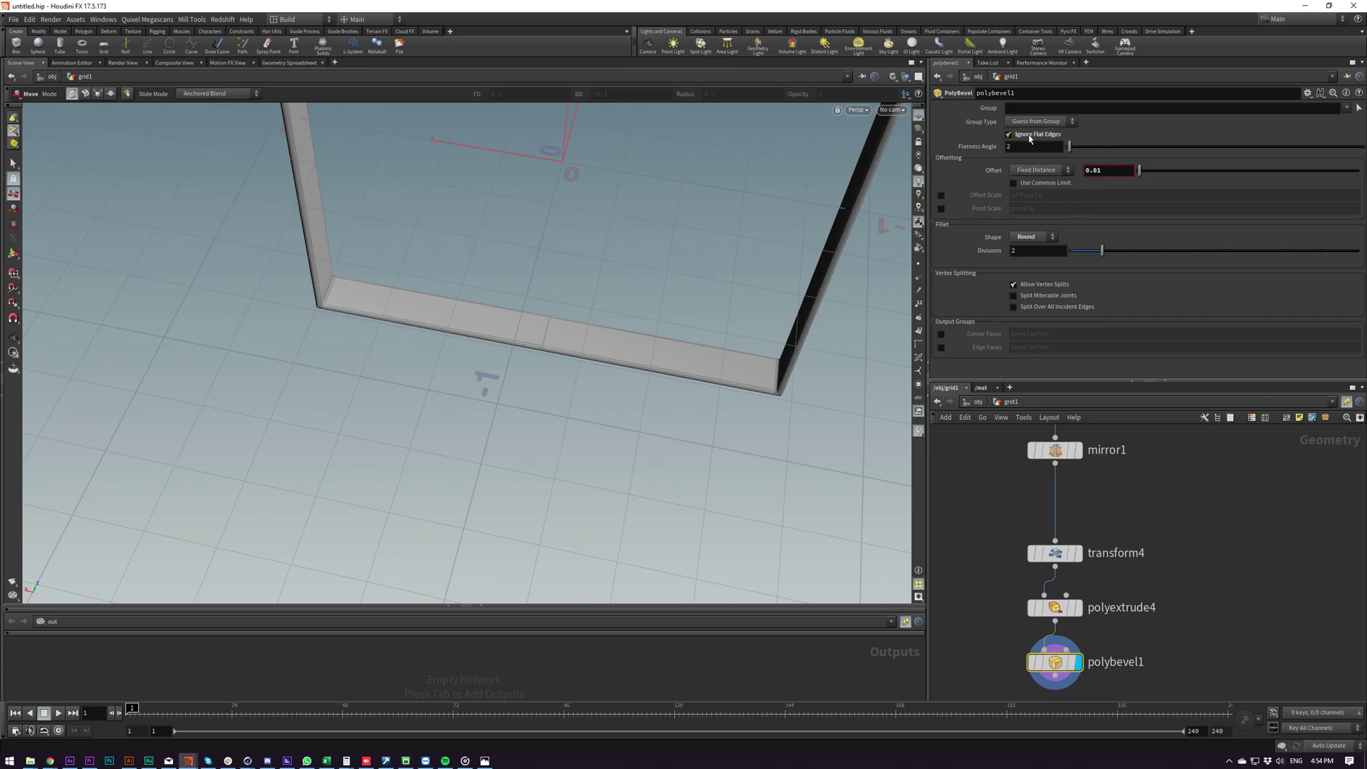
drag(583, 314, 629, 190)
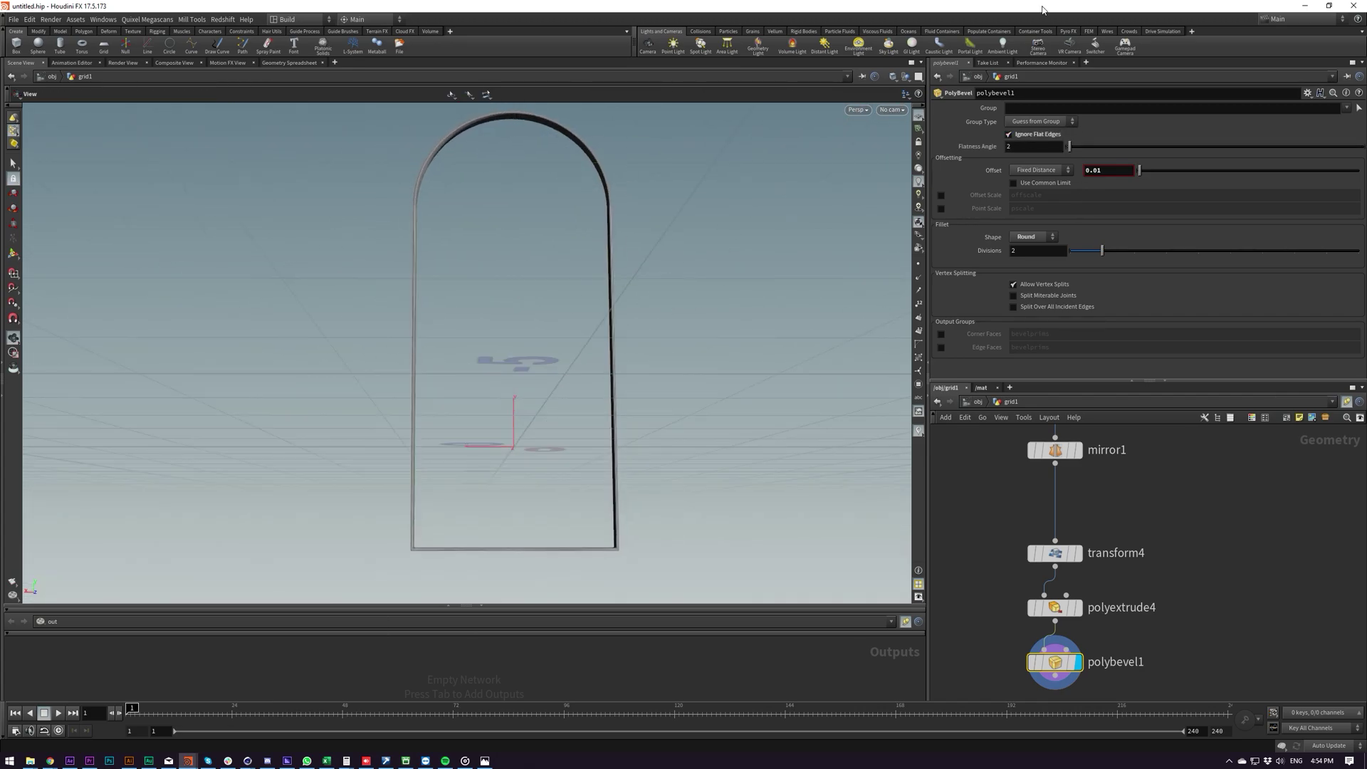
right_drag(611, 187, 685, 498)
drag(685, 498, 719, 290)
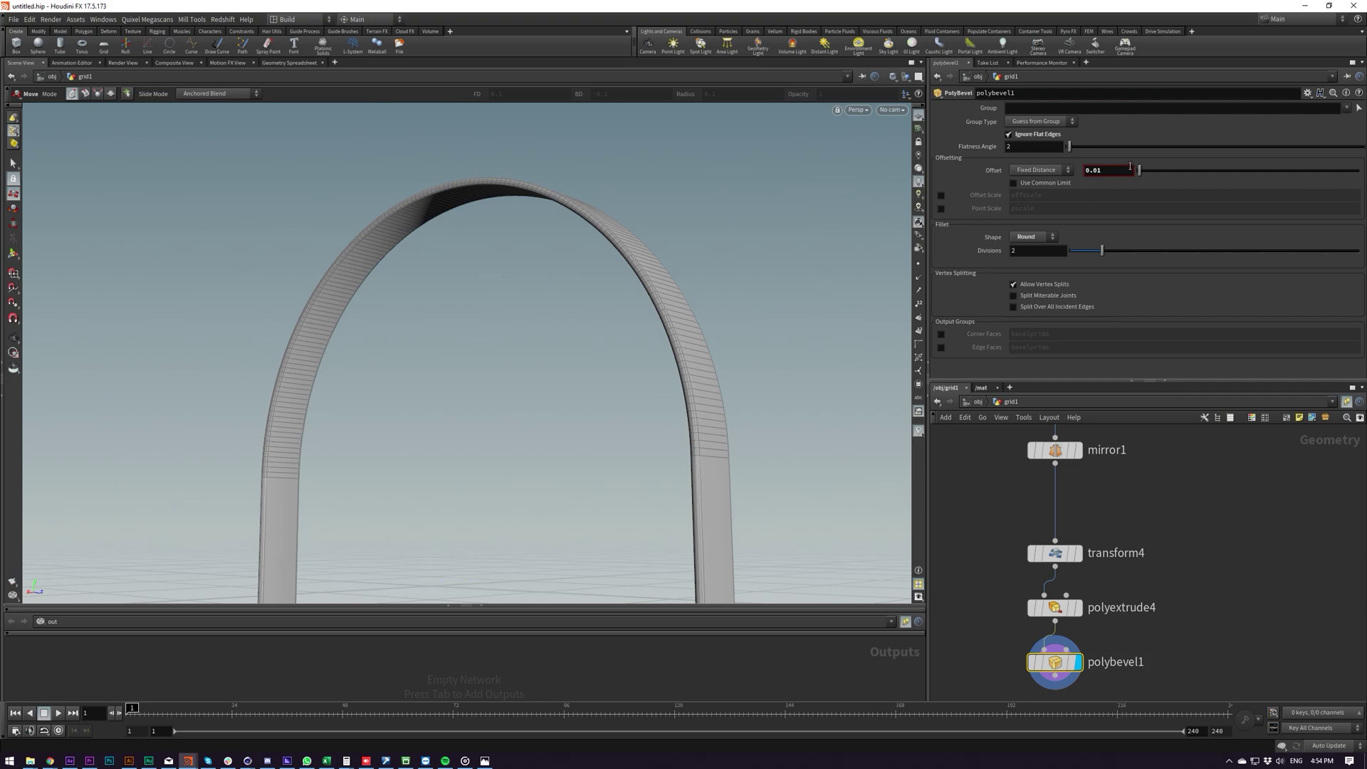
right_drag(719, 290, 680, 413)
drag(681, 413, 658, 448)
middle_drag(658, 449, 625, 382)
Merge the strip's PolyBevel output with the existing wall-and-frame Merge in a new Merge node and display it.
scroll(1068, 552, down, 6)
middle_drag(1210, 534, 1162, 624)
drag(1038, 515, 1054, 639)
middle_drag(1056, 652, 1065, 573)
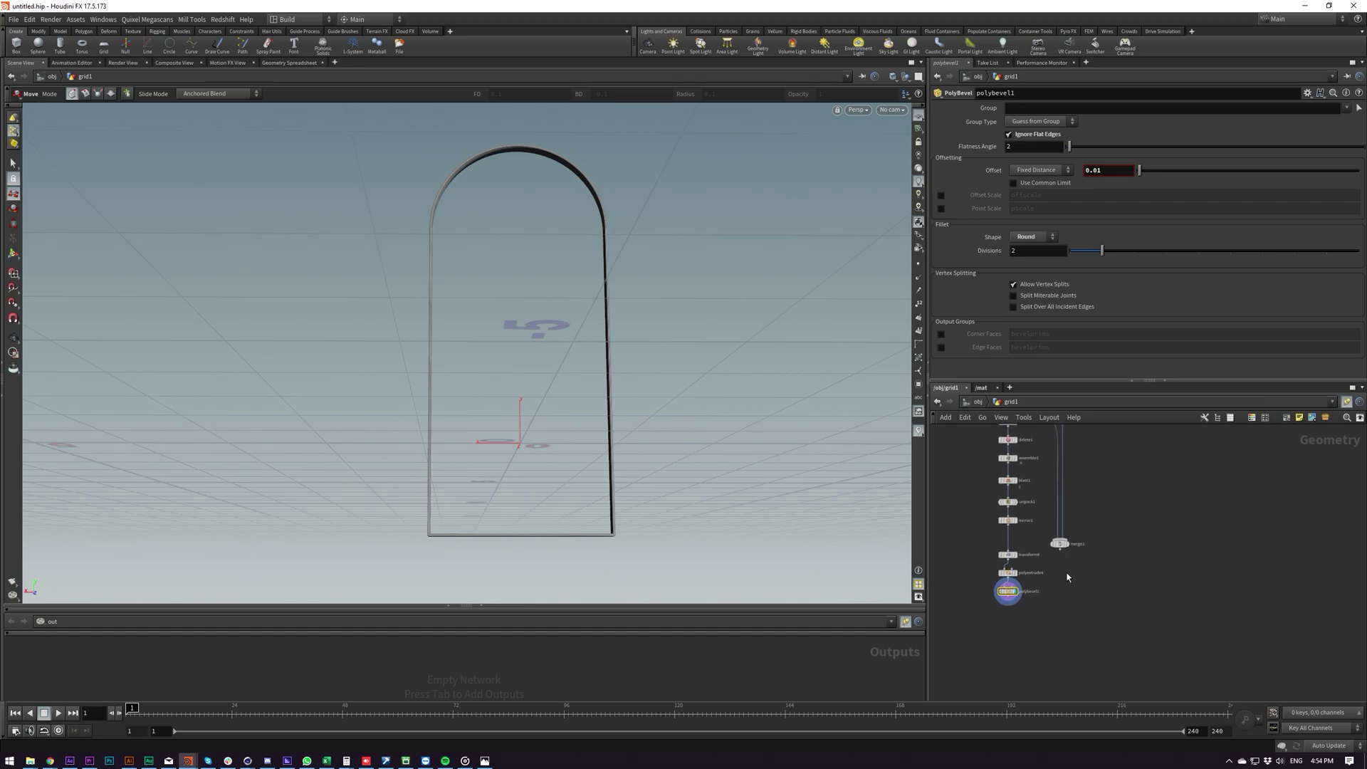
scroll(1058, 575, up, 3)
drag(1066, 534, 1063, 618)
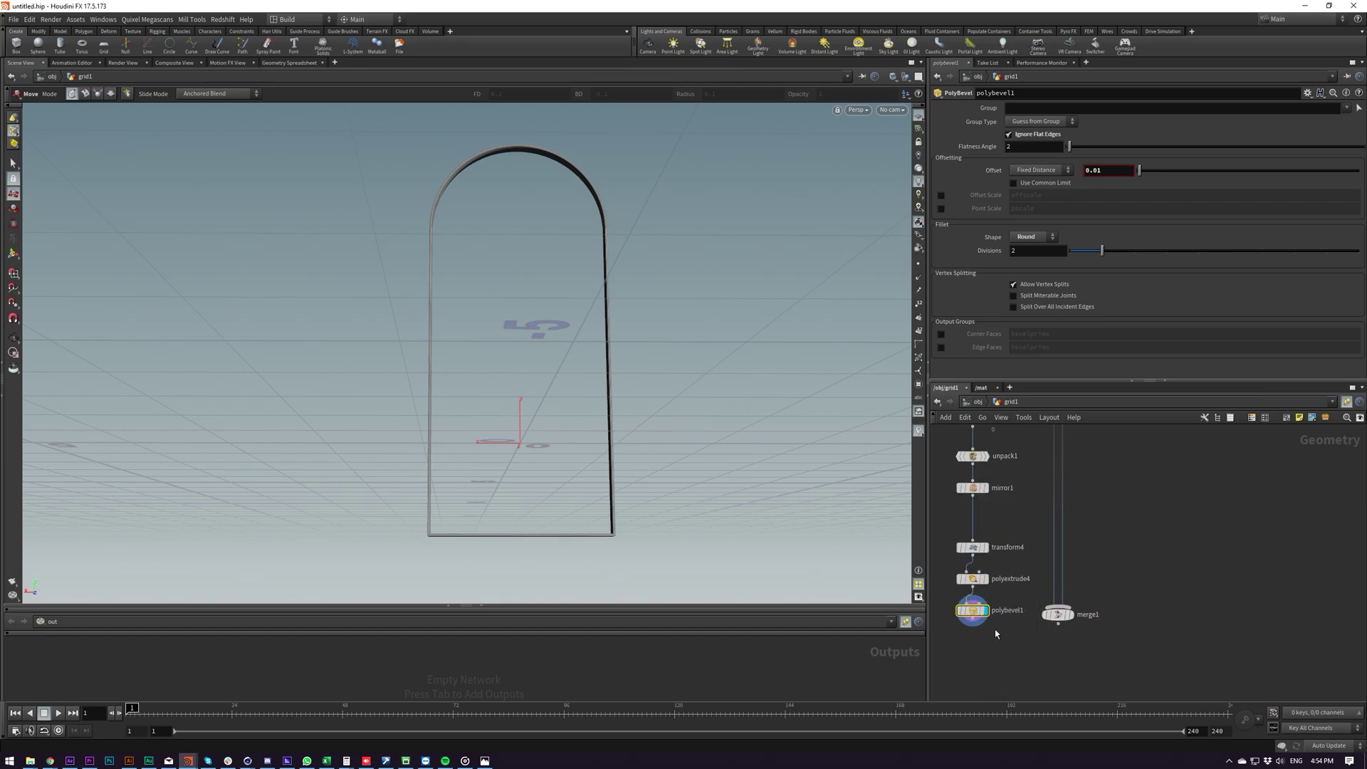
drag(974, 626, 1045, 652)
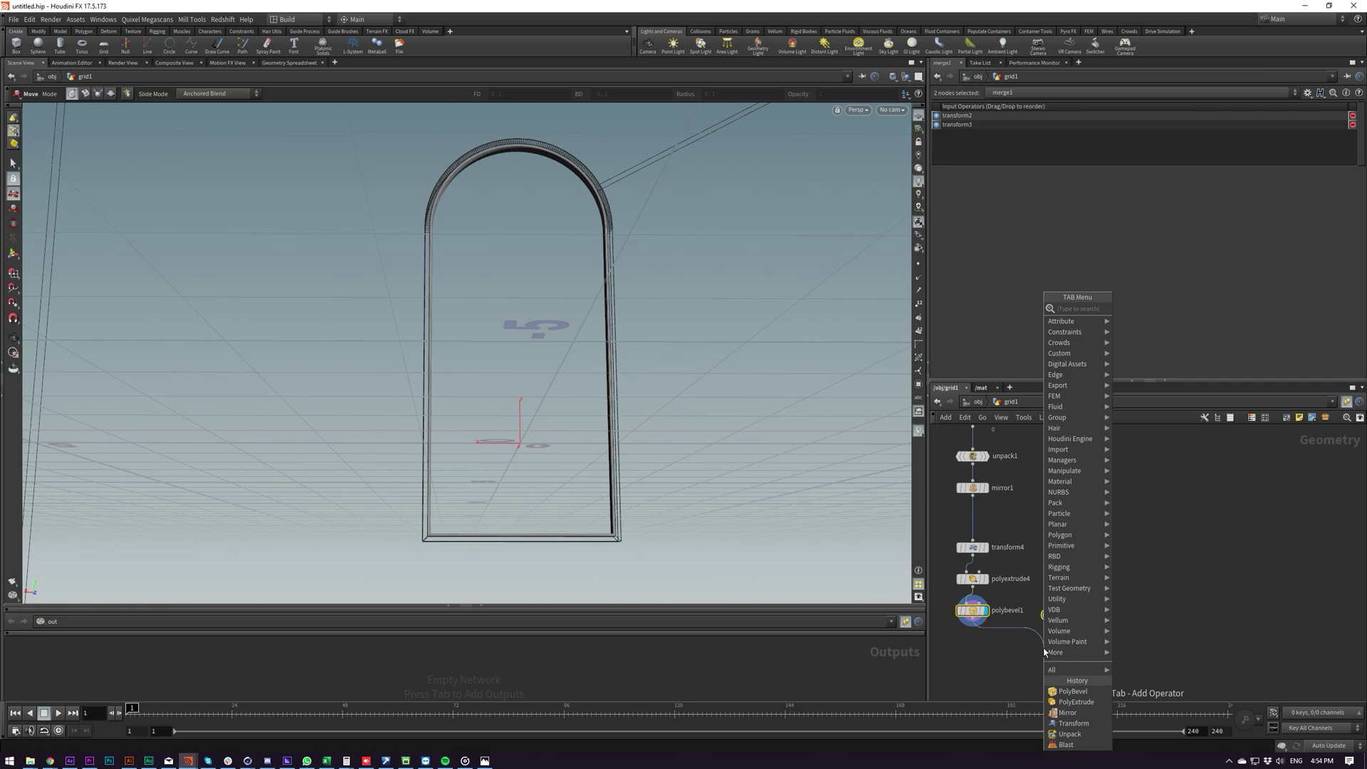
text(merge)
key(Return)
click(1056, 647)
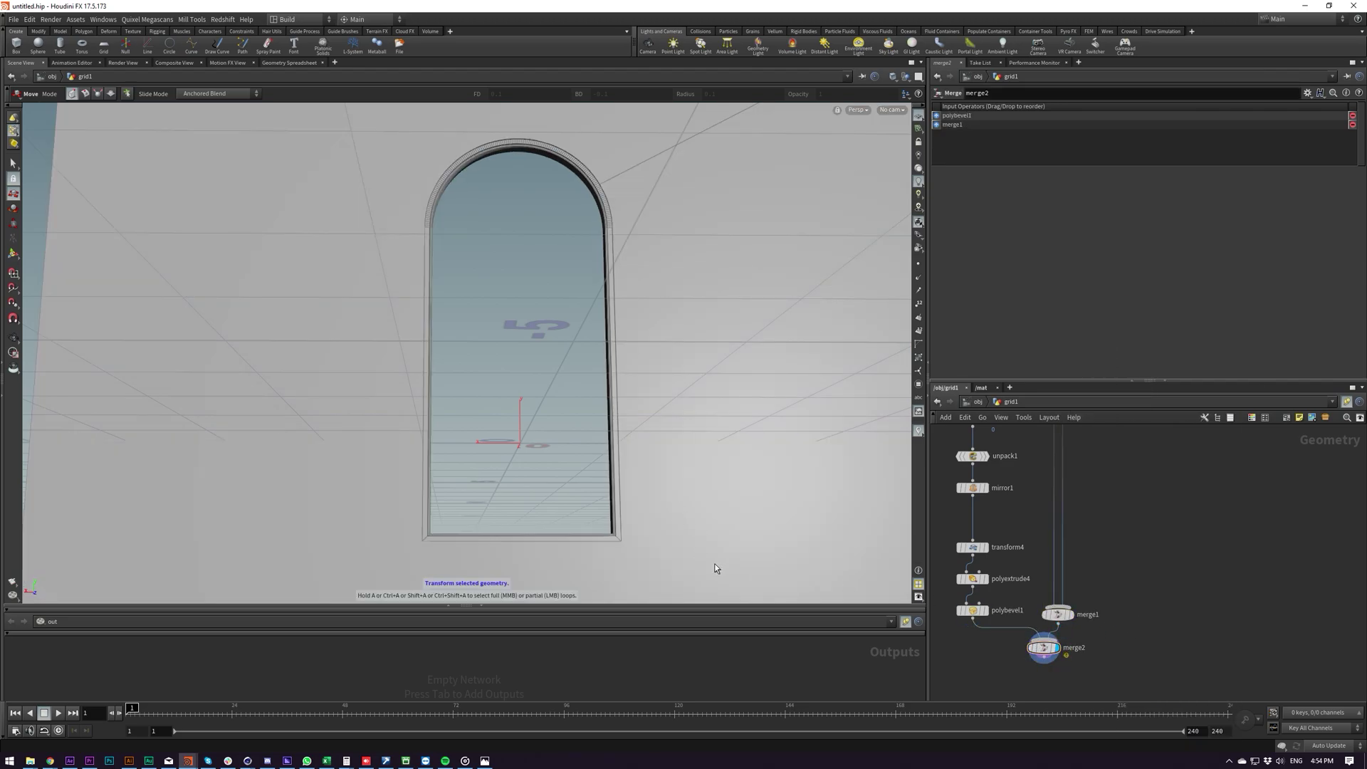
Inspect the window's lower corner and disable Output Back on the strip's PolyExtrude node.
alt+right_drag(596, 519, 897, 271)
alt+right_drag(674, 418, 709, 439)
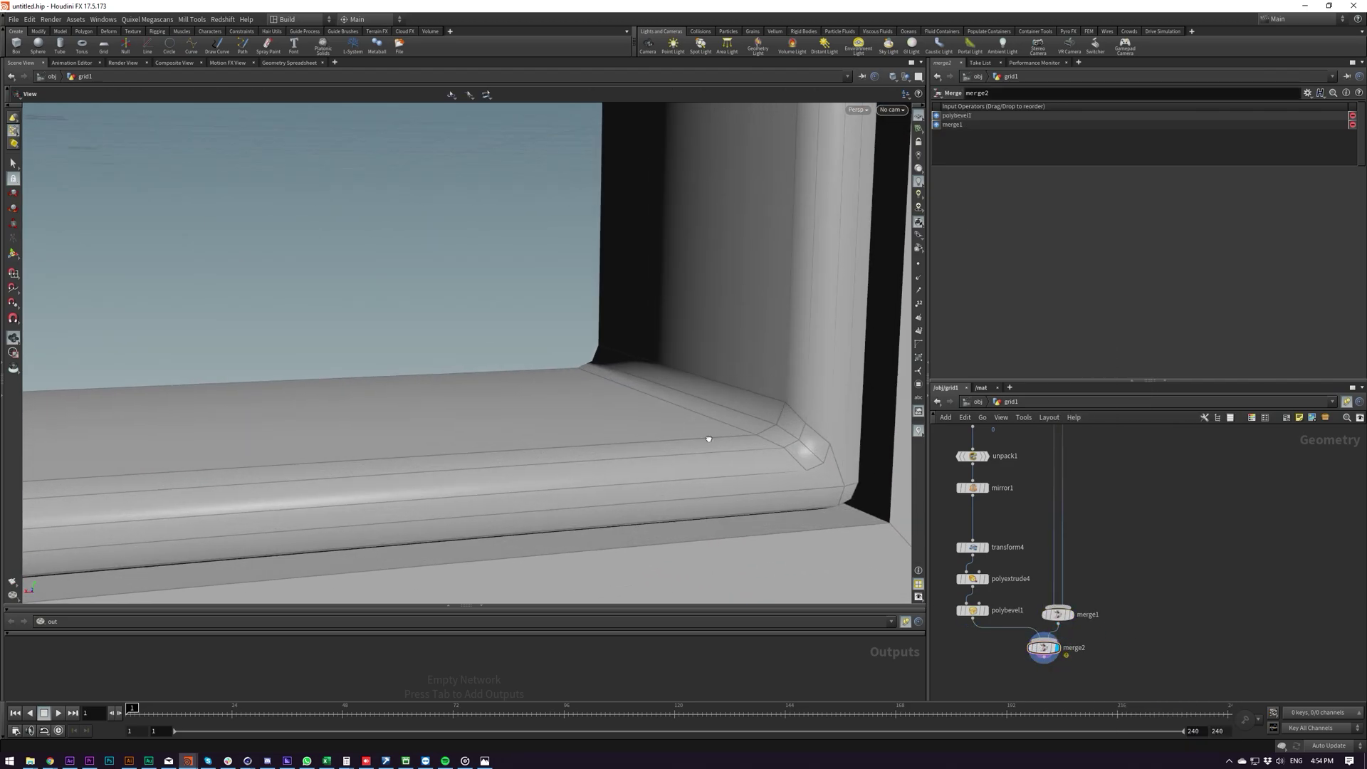
drag(709, 439, 629, 461)
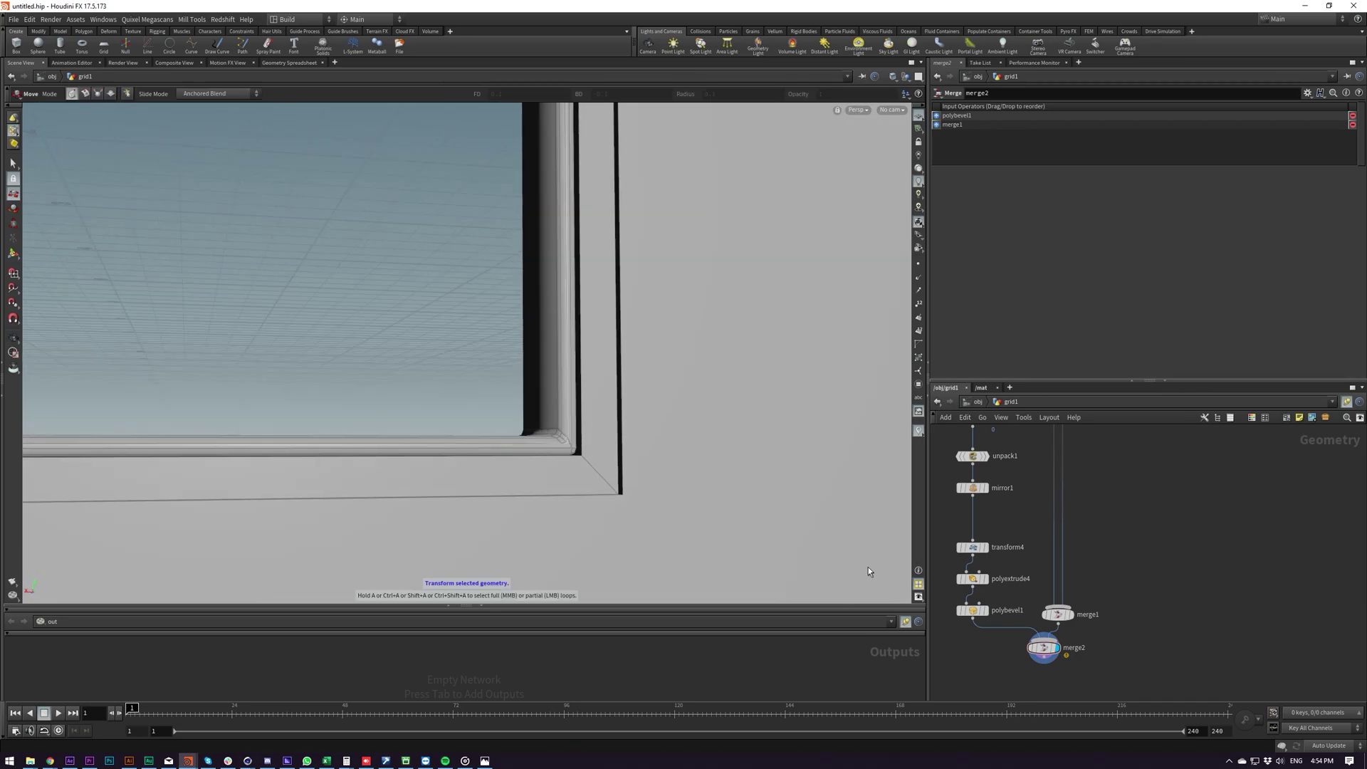
scroll(1035, 575, up, 3)
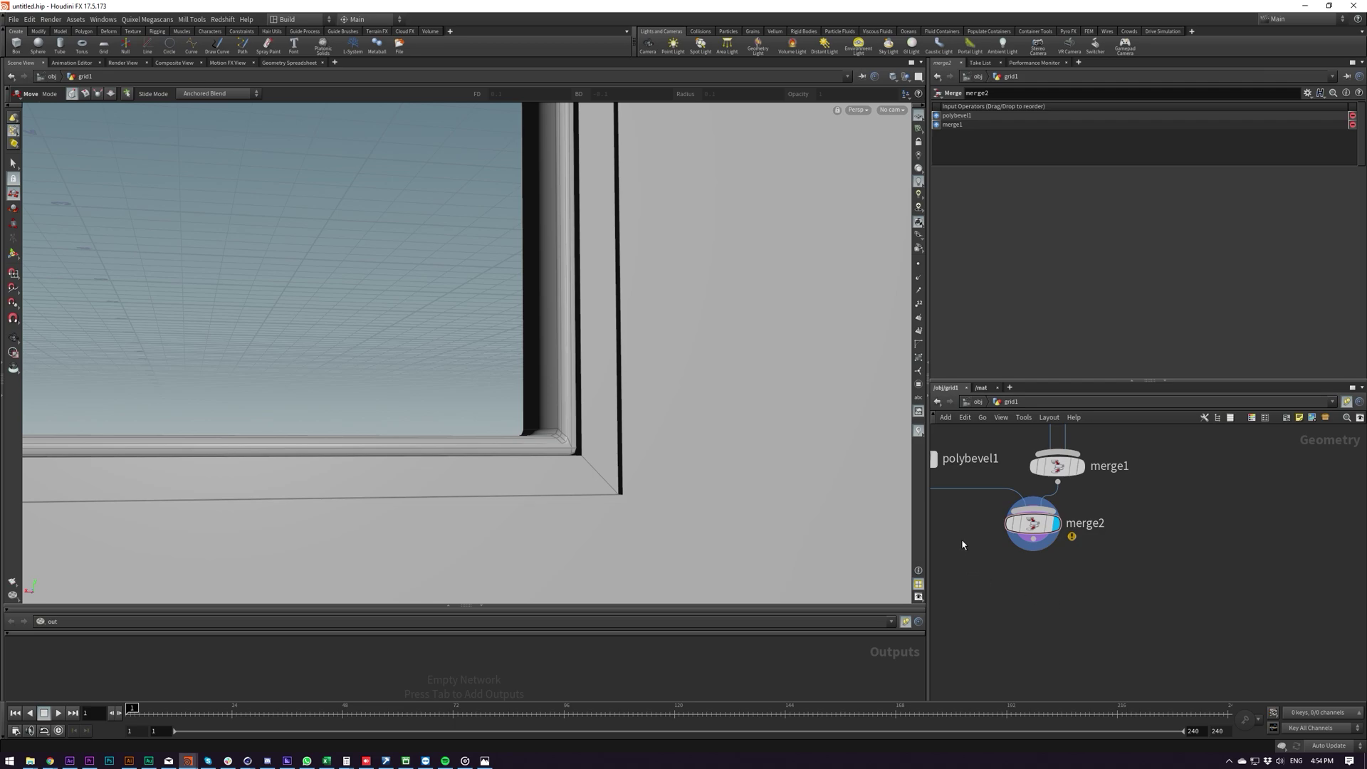
middle_drag(962, 545, 1114, 637)
click(1088, 499)
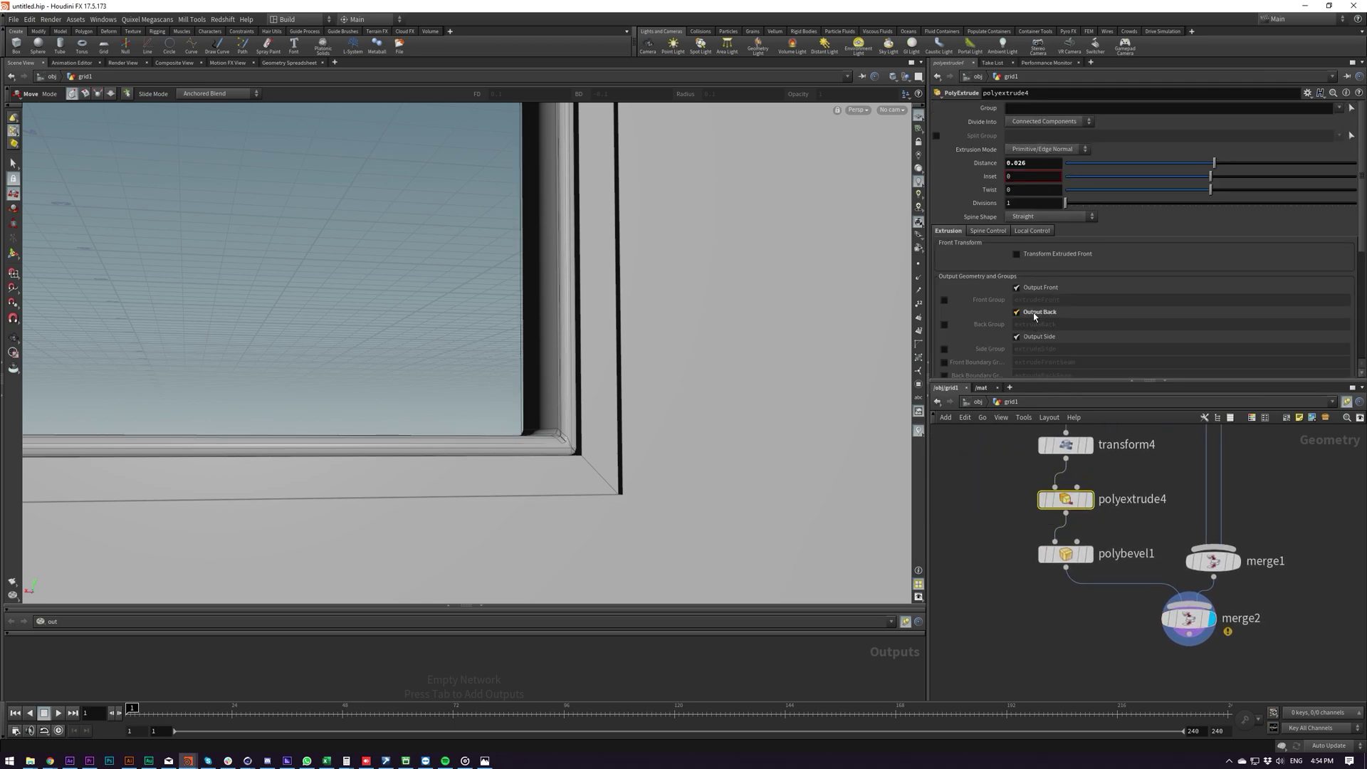
click(1034, 316)
drag(555, 427, 503, 451)
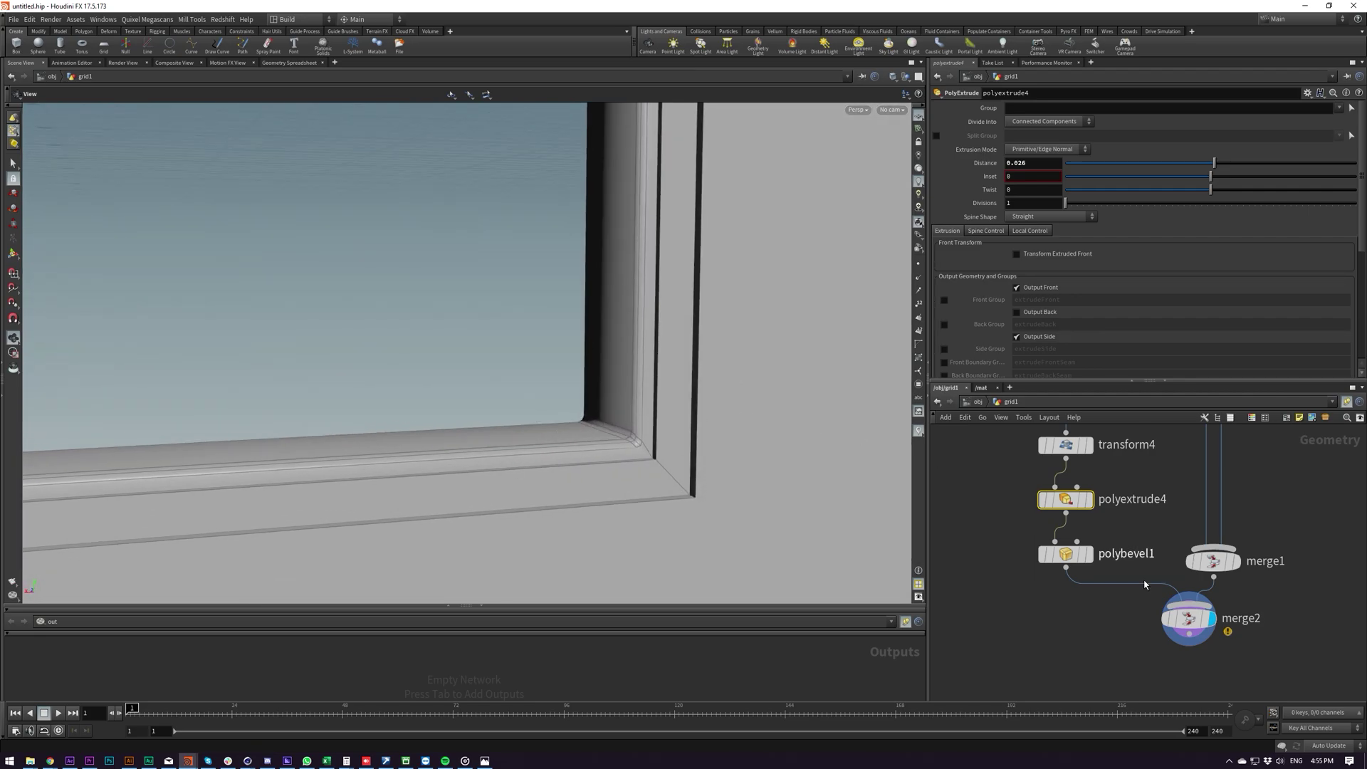
Insert a PolyBevel node between the wall-and-frame Merge and the final Merge, keeping the final Merge displayed.
middle_drag(1145, 584, 1128, 518)
key(Tab)
text(po bev)
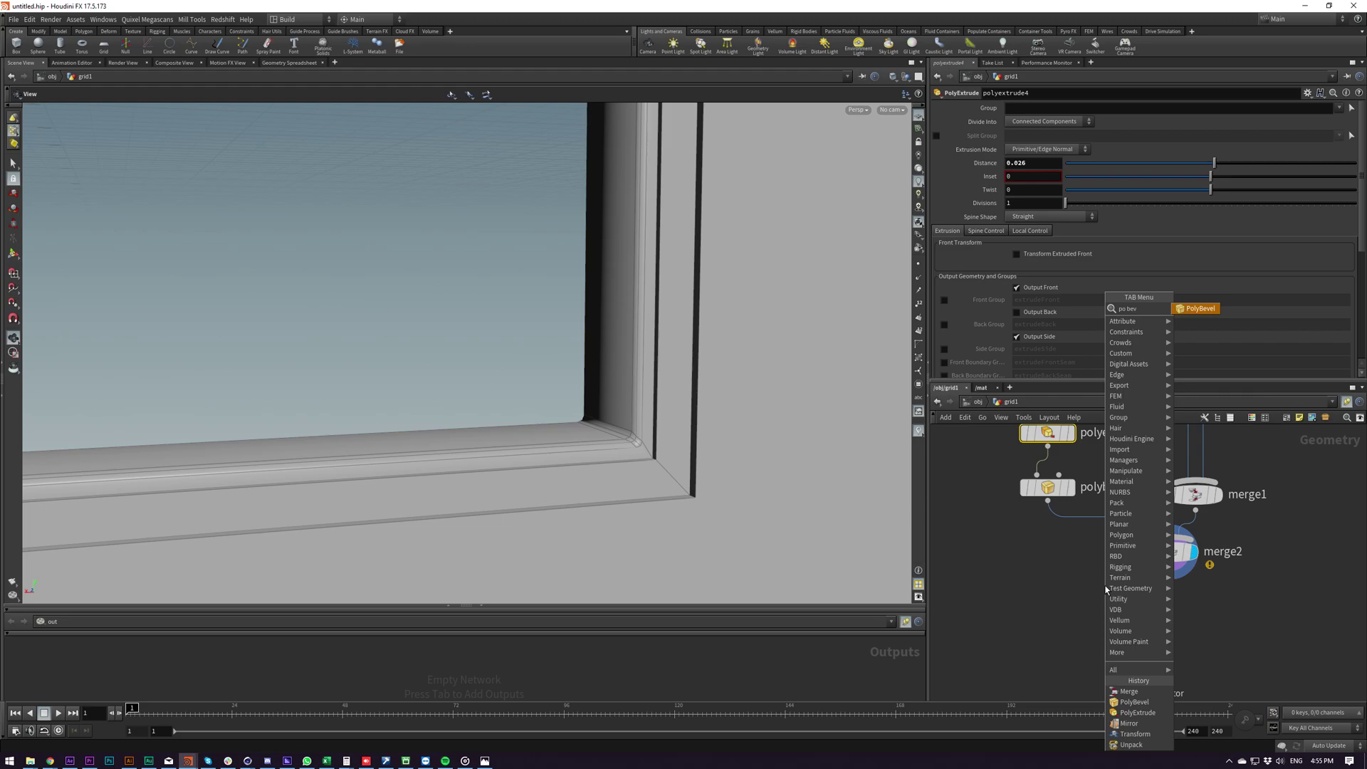
key(Return)
click(1170, 607)
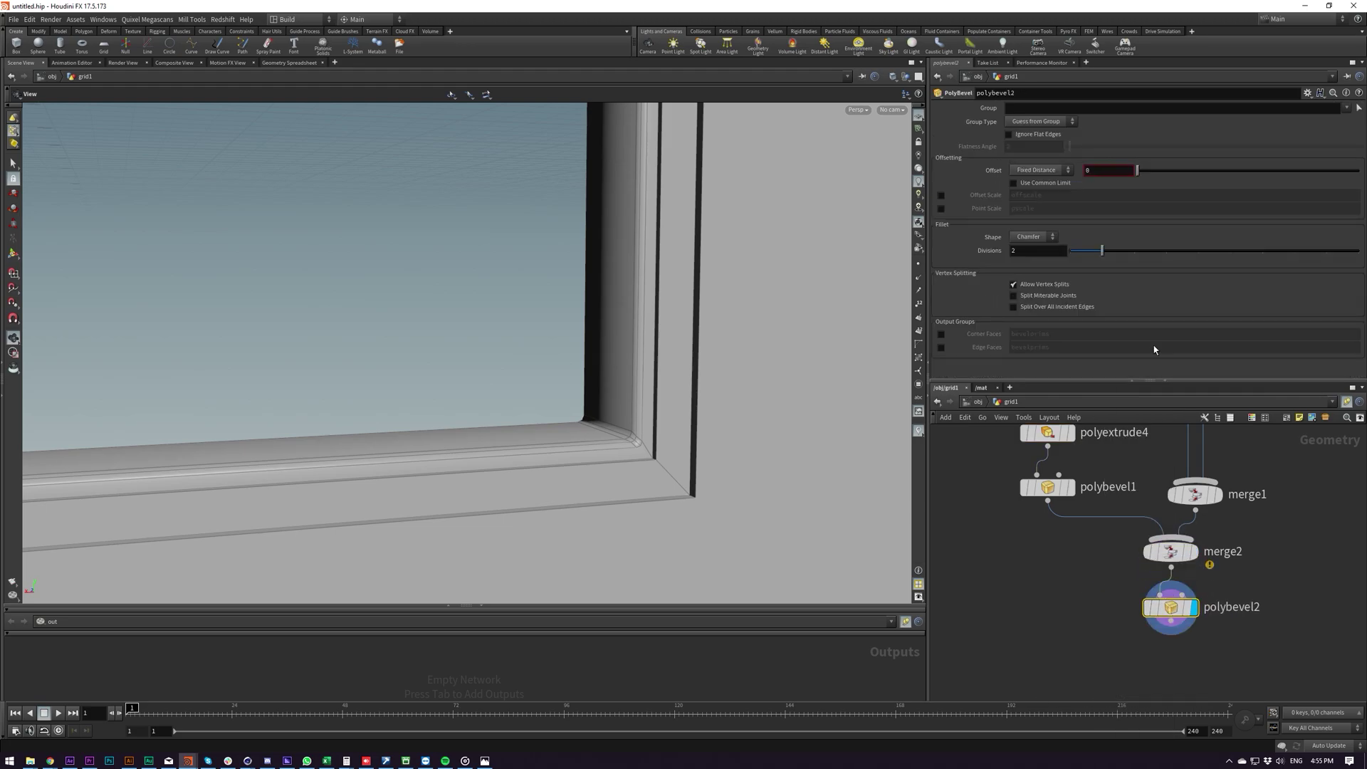
drag(1168, 608, 1193, 551)
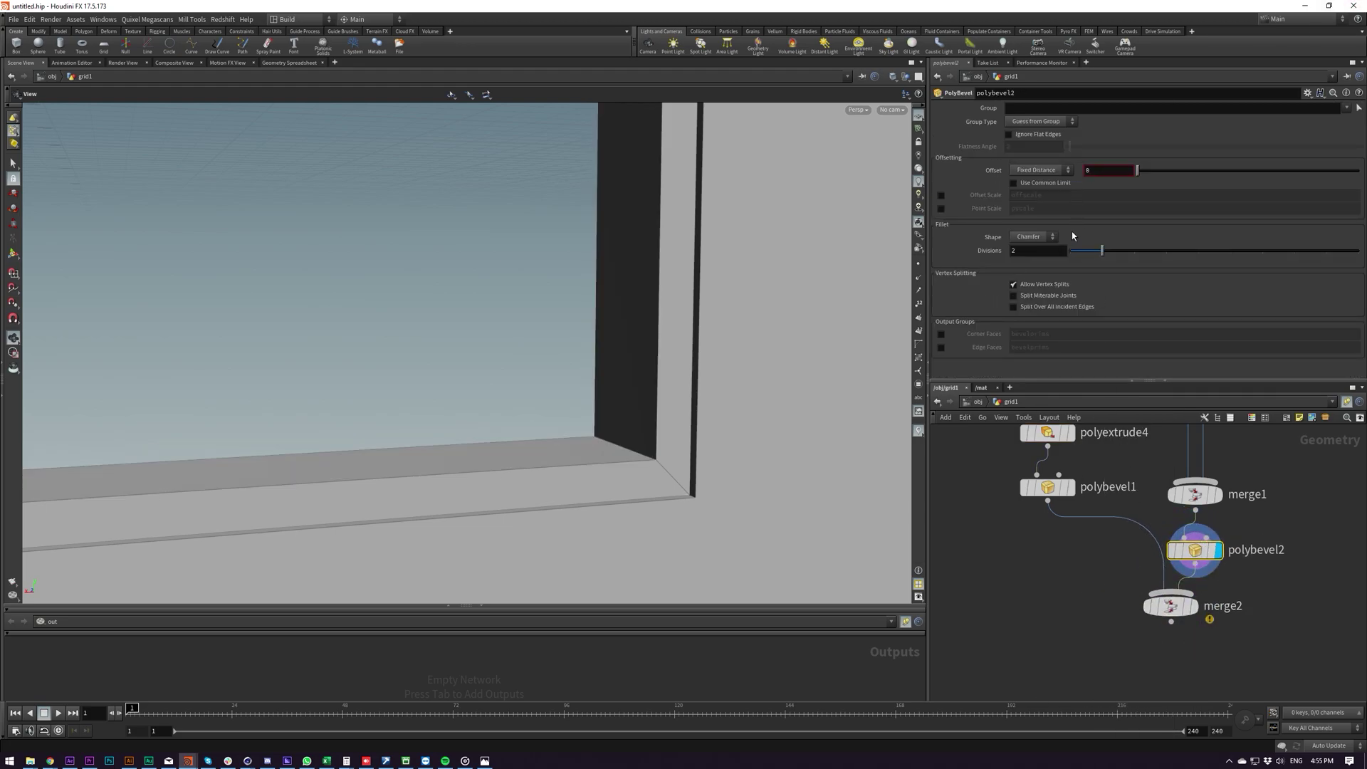
click(1192, 606)
click(1248, 549)
click(1198, 551)
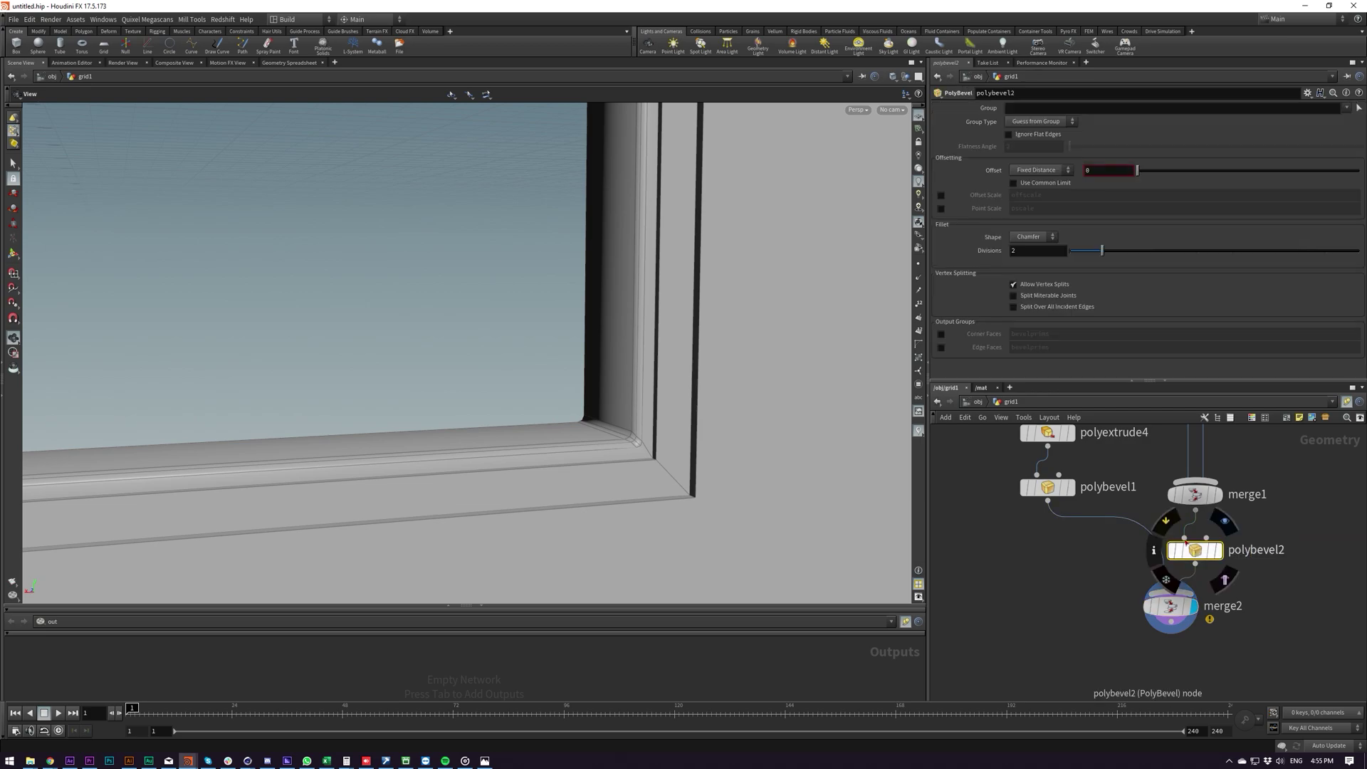
Set the new PolyBevel to ignore flat edges with Flatness Angle 40, offset 0.005 and a Round fillet shape.
double_click(1016, 146)
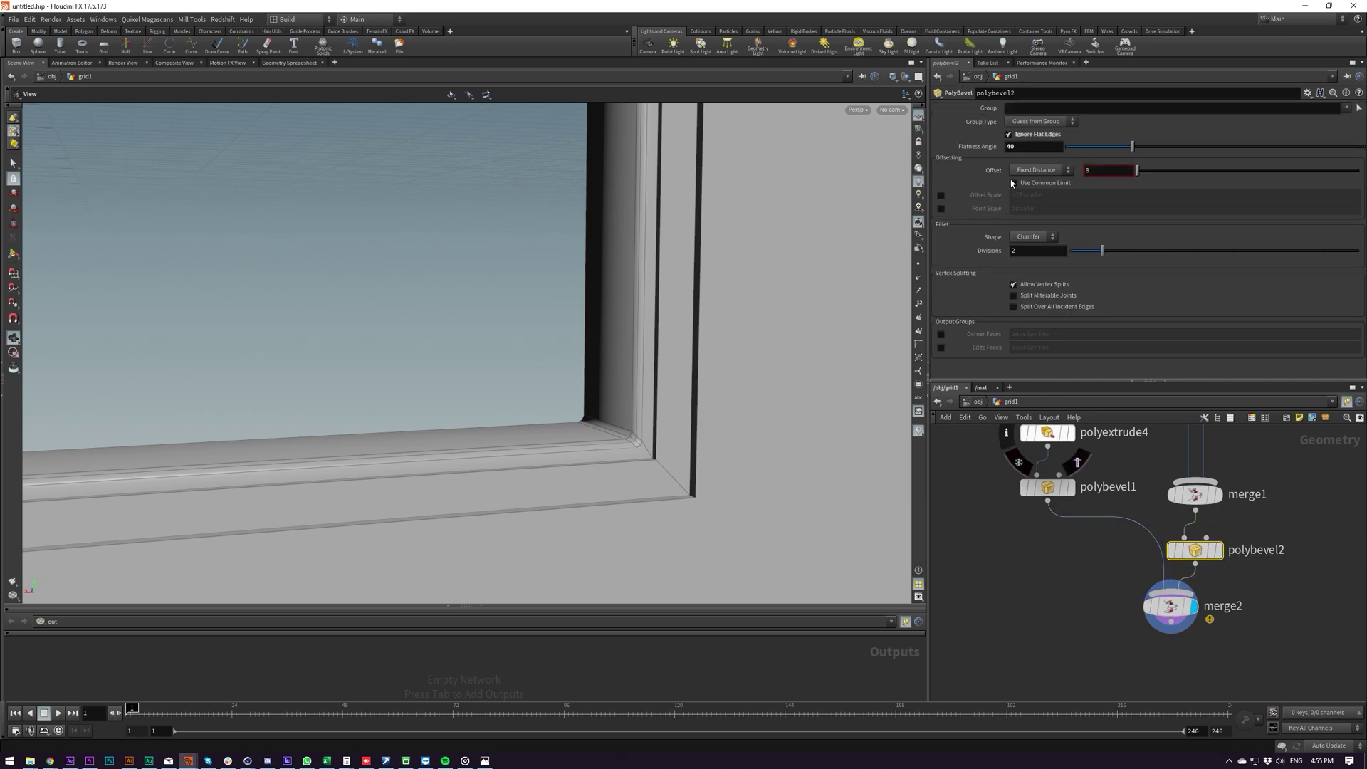
drag(1138, 171, 1140, 175)
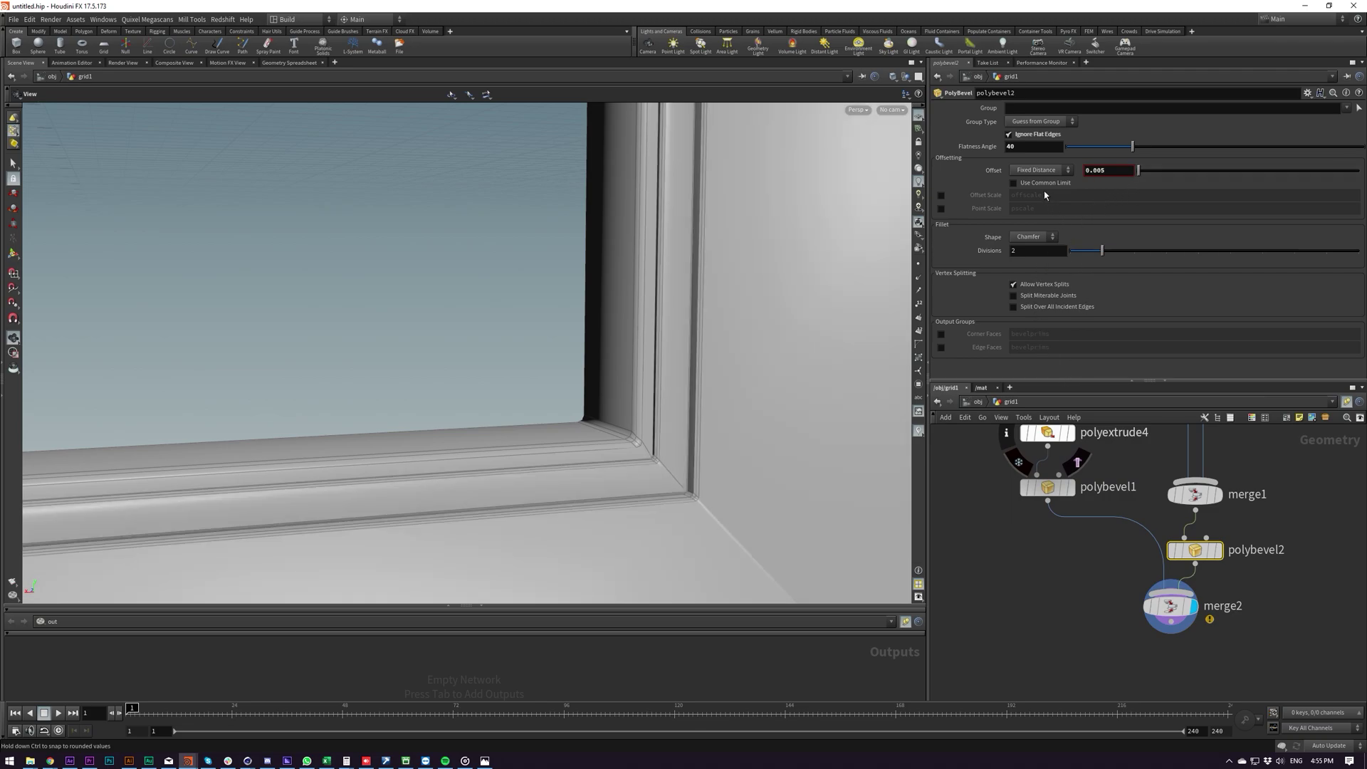
click(1030, 237)
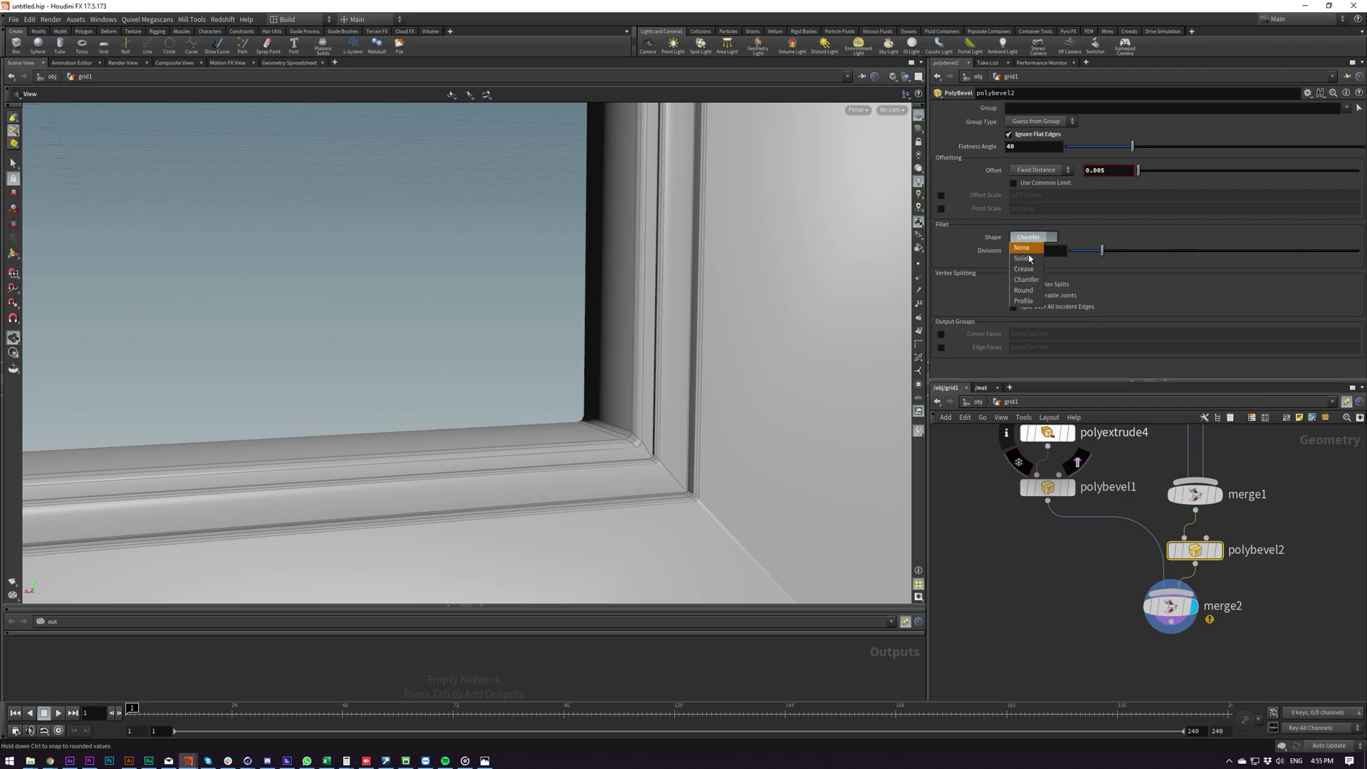
click(1028, 292)
drag(736, 406, 794, 402)
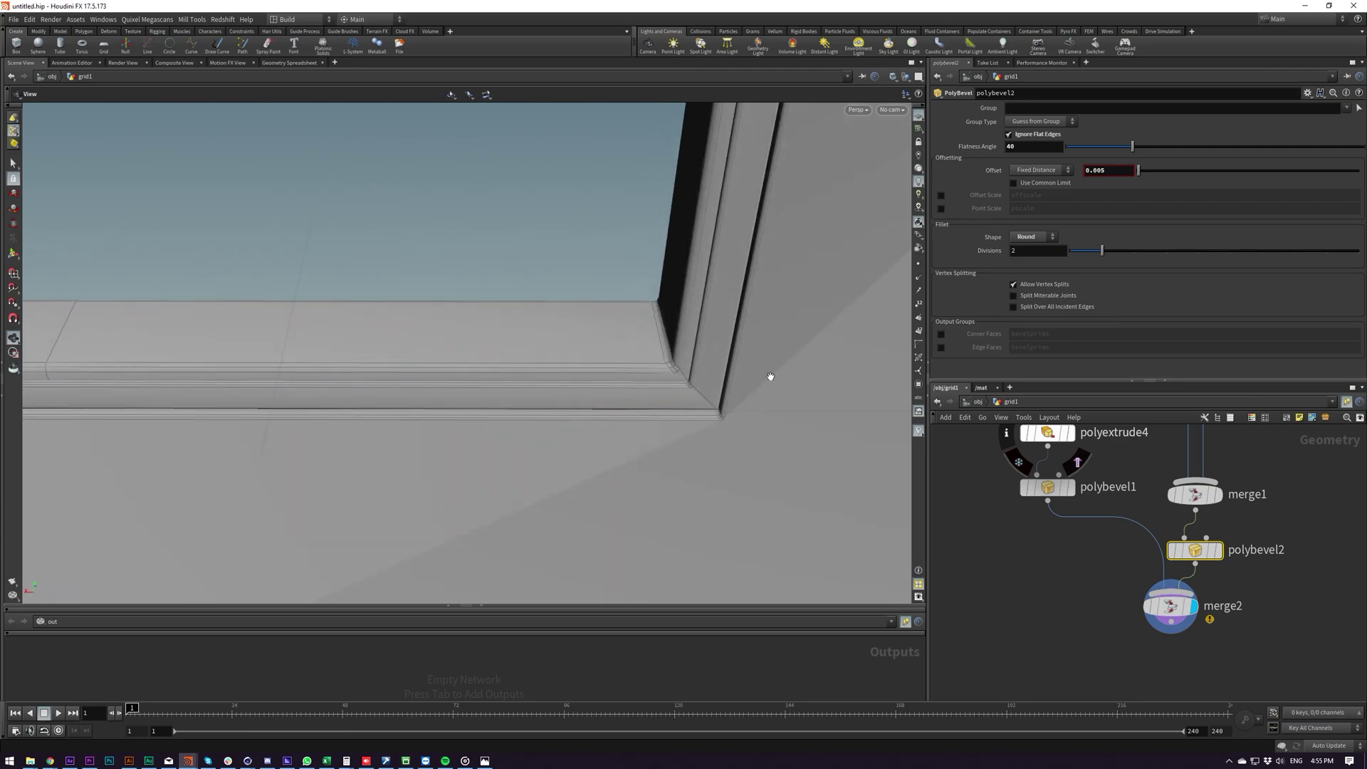
drag(770, 376, 698, 344)
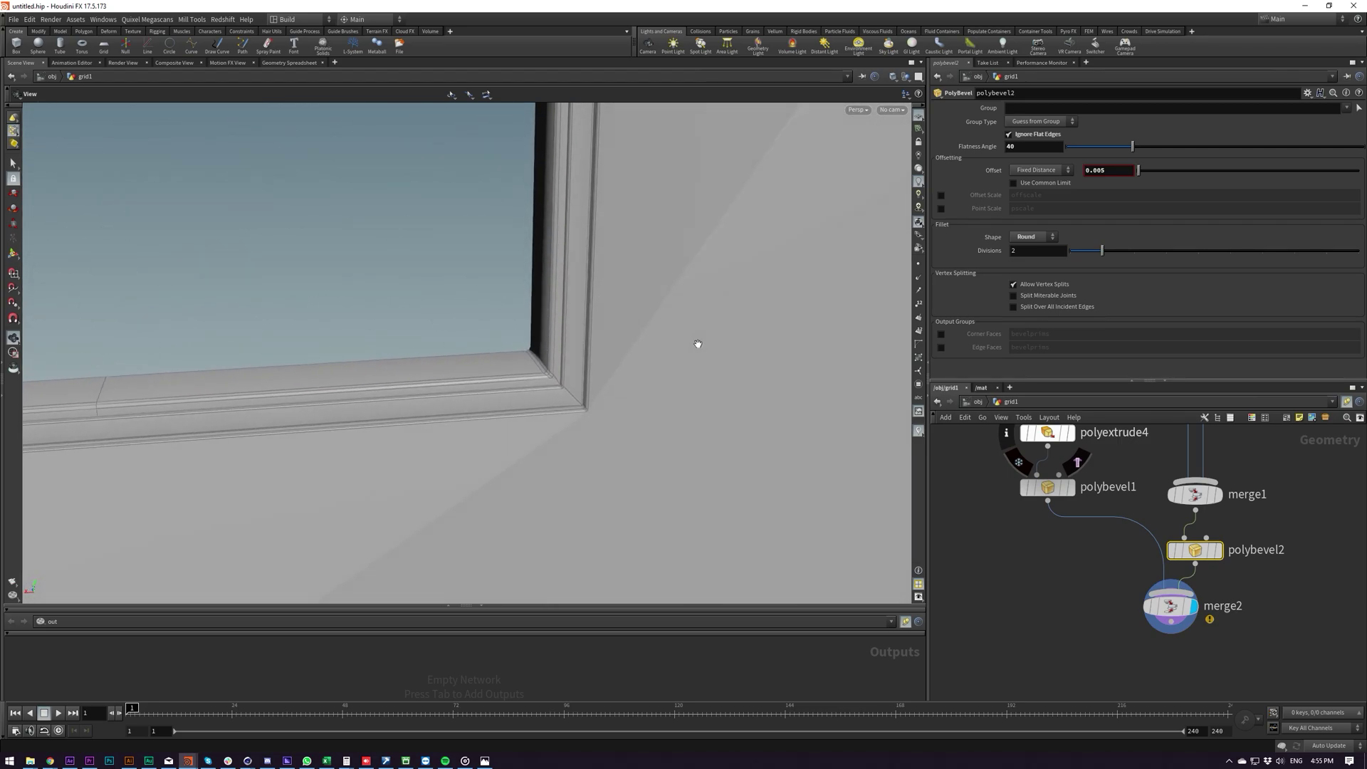
Add a Normal node below the final Merge node and display it.
middle_drag(1104, 623, 1098, 578)
key(Tab)
text(null)
key(Return)
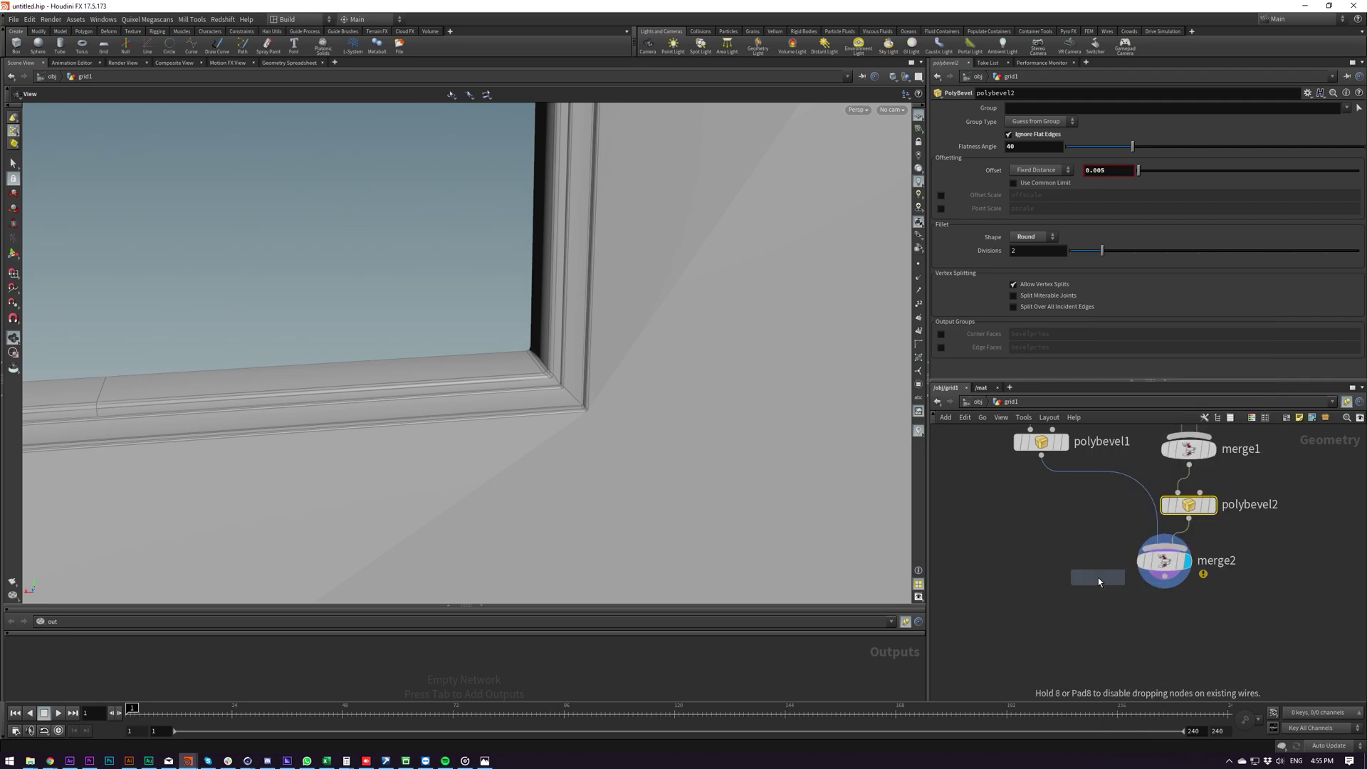
click(1160, 616)
mouse_move(1160, 615)
mouse_down()
mouse_move(1173, 634)
mouse_move(1158, 630)
mouse_up()
click(1180, 625)
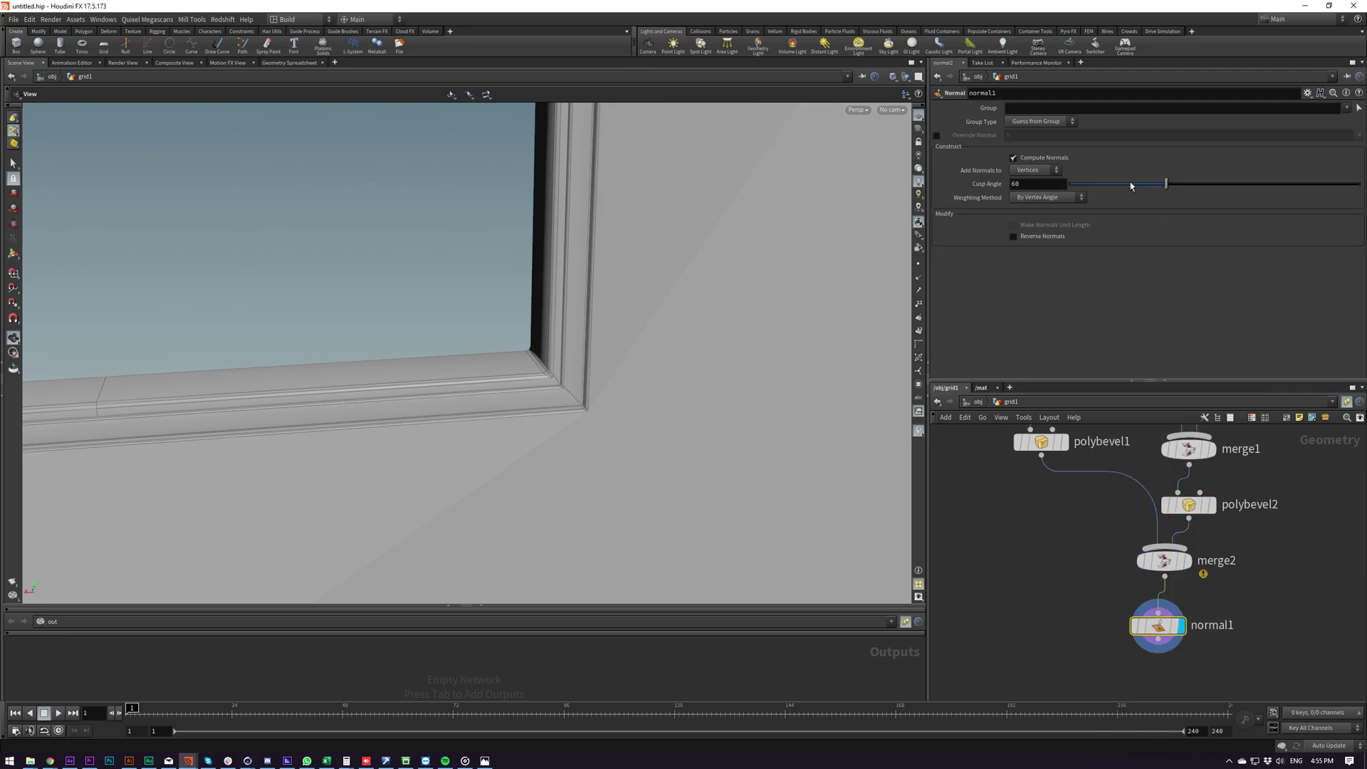
Set the Normal node's Cusp Angle to 15 and inspect the shading on the wall and window frame.
drag(1130, 185, 981, 182)
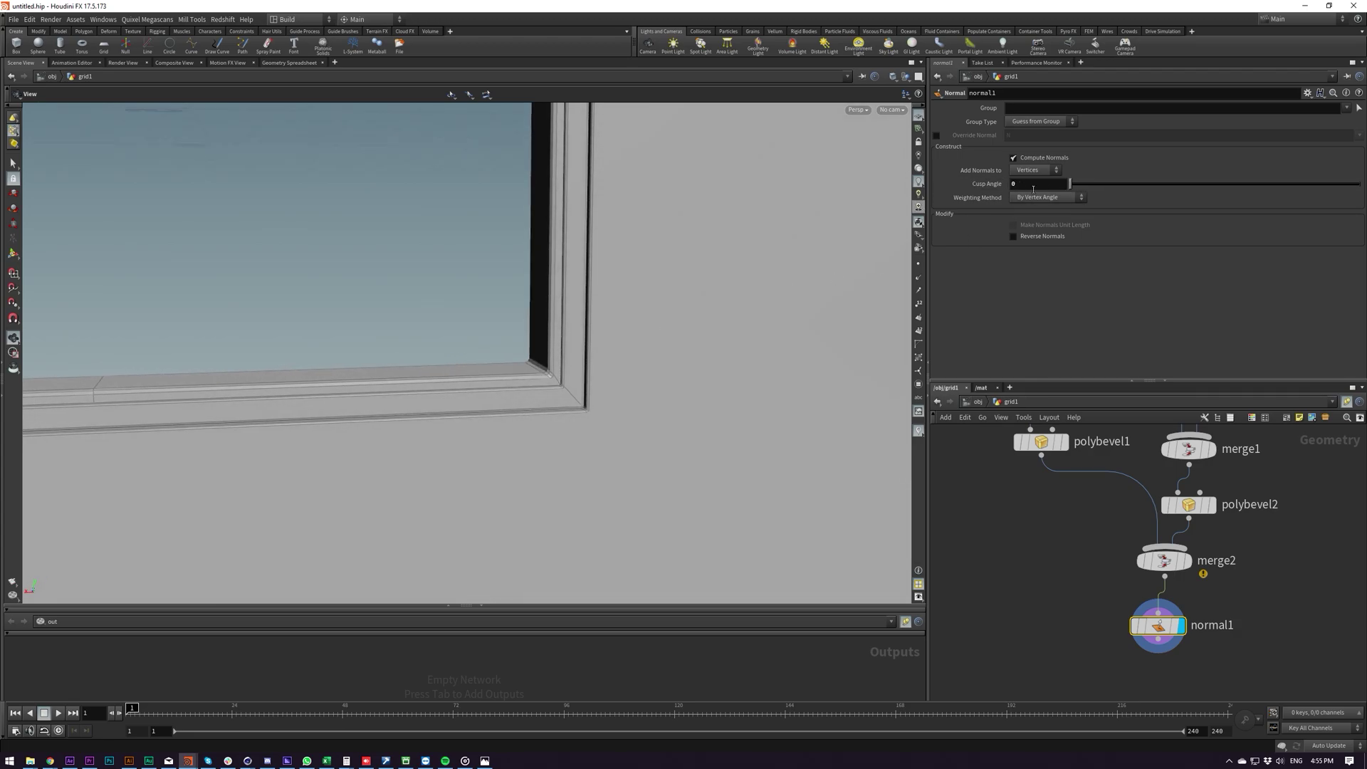
right_drag(659, 338, 354, 494)
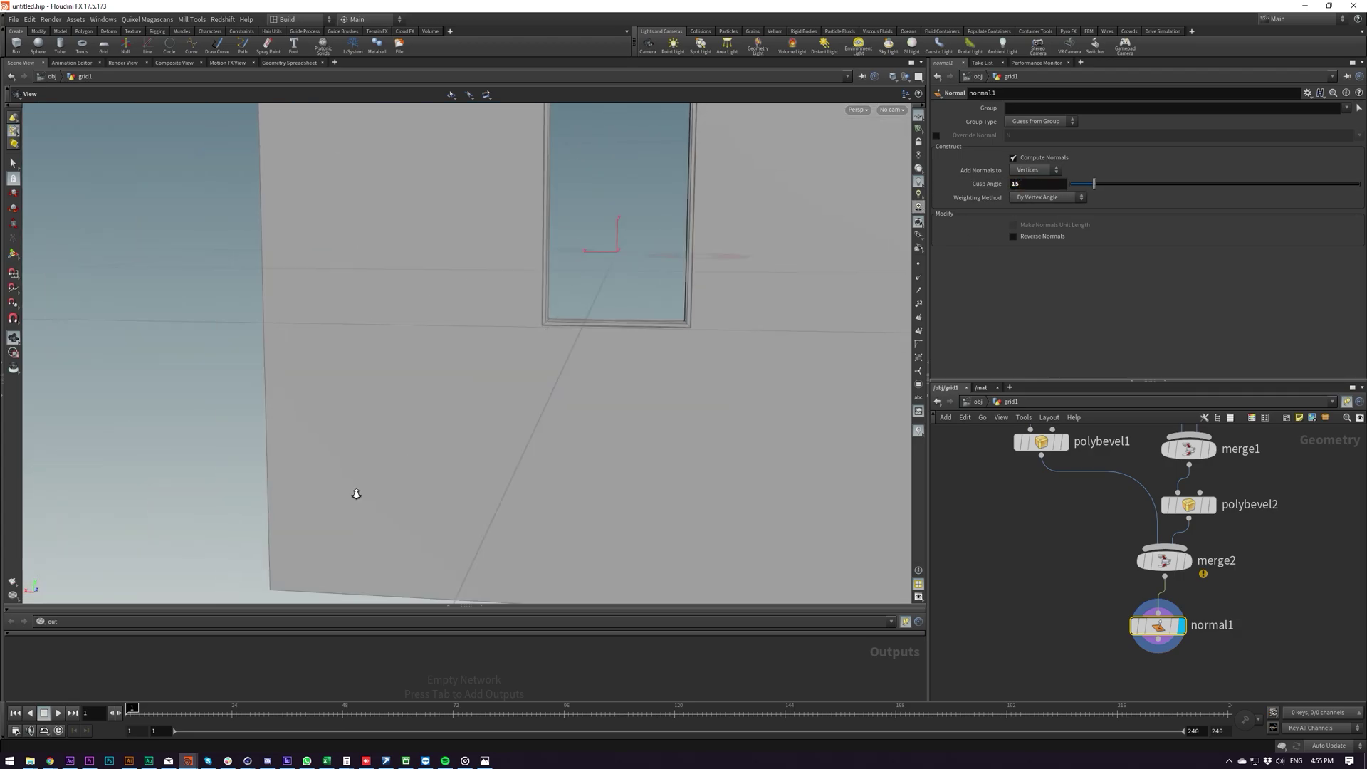
drag(677, 334, 748, 178)
middle_drag(748, 178, 526, 345)
mouse_move(526, 345)
mouse_down()
mouse_move(384, 269)
mouse_move(290, 333)
mouse_move(421, 314)
mouse_move(503, 339)
mouse_up()
right_drag(503, 339, 712, 406)
middle_drag(711, 406, 586, 400)
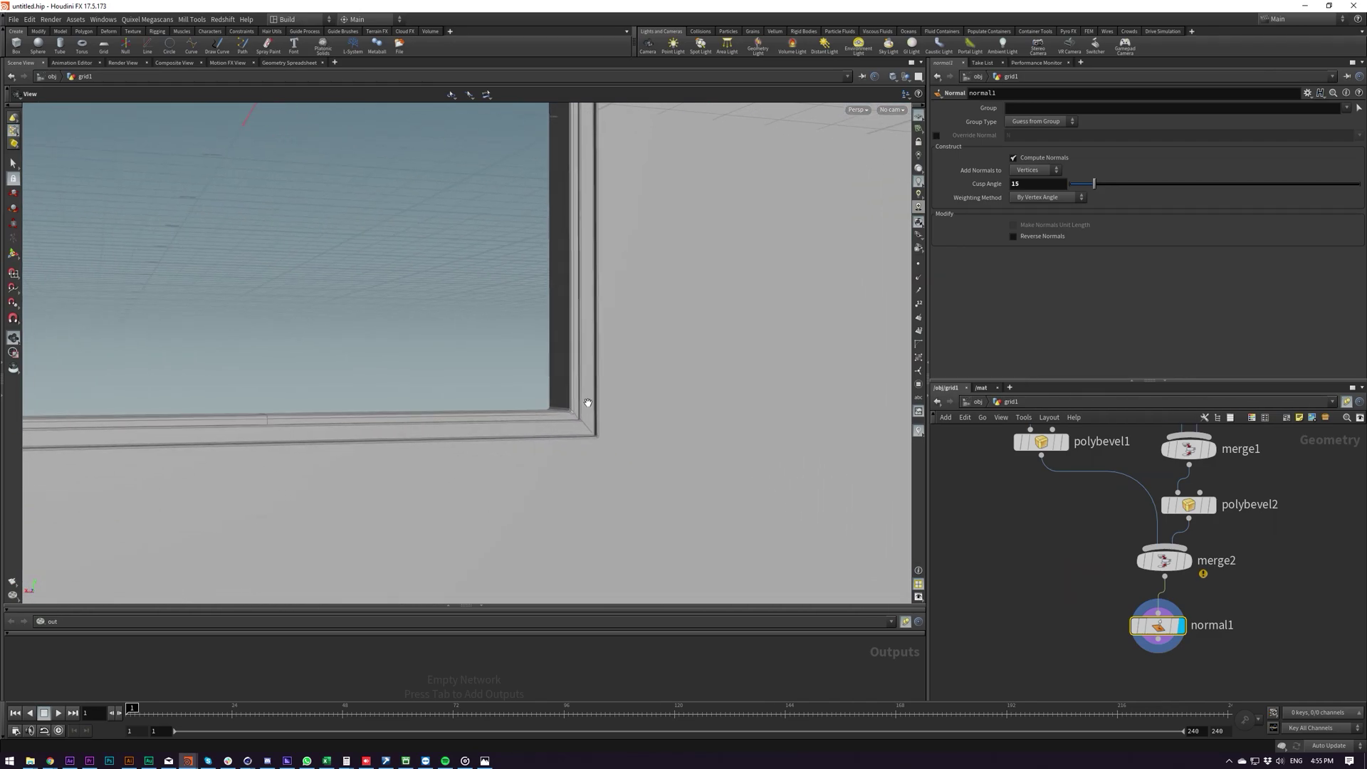
right_drag(586, 399, 738, 296)
middle_drag(739, 296, 622, 378)
drag(621, 377, 958, 262)
right_drag(598, 365, 273, 368)
drag(605, 369, 608, 439)
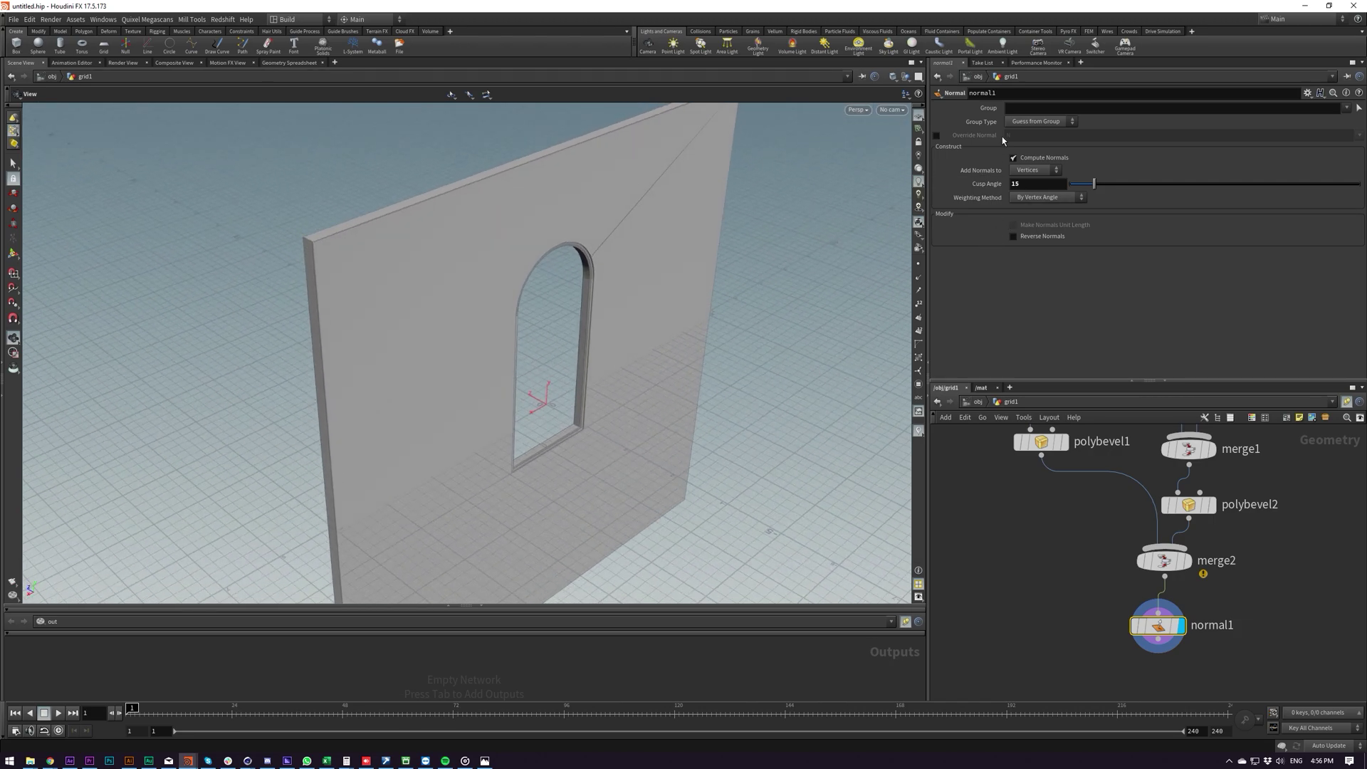
Hide the reference grid in the viewport and face the front of the wall.
click(919, 116)
drag(666, 356, 578, 236)
right_drag(577, 236, 550, 327)
middle_drag(550, 326, 532, 394)
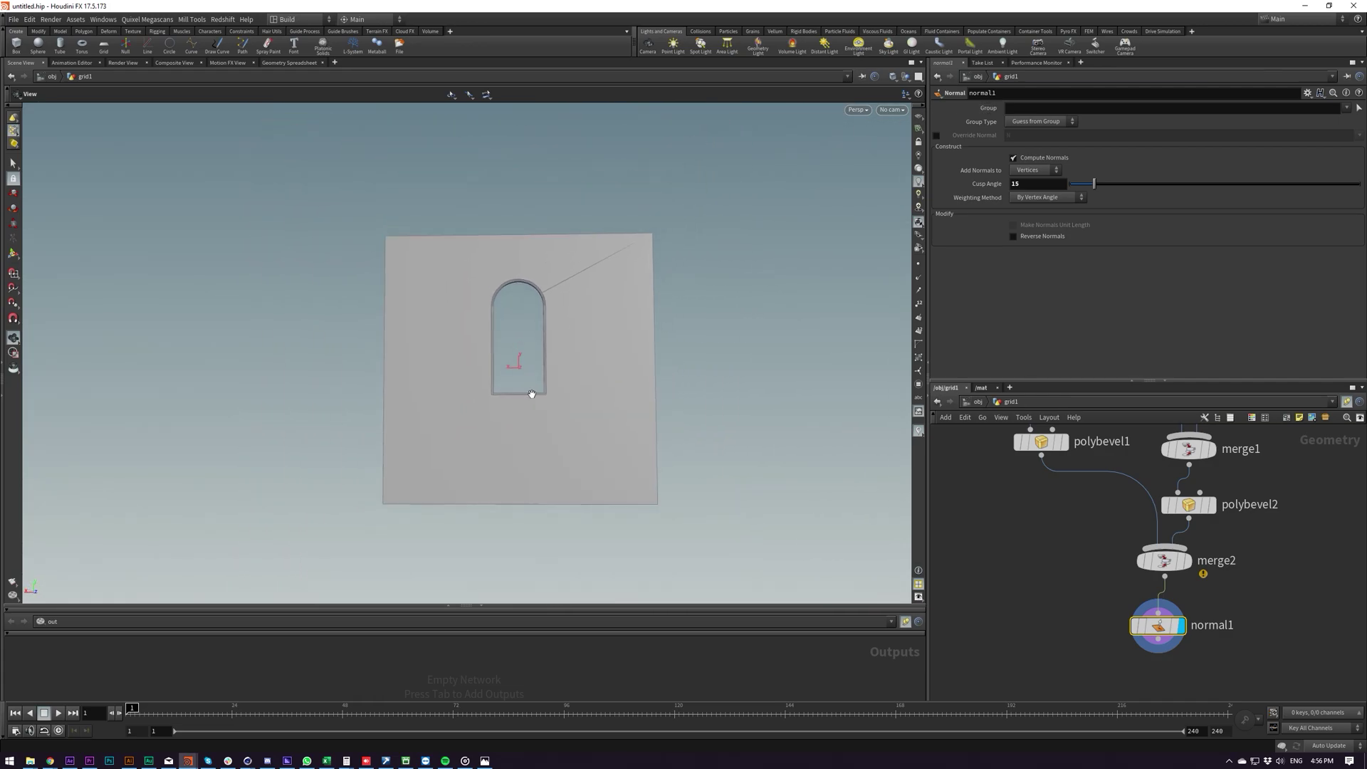
scroll(531, 394, up, 5)
Add a Clip node below the Normal node and display it to cut the wall at ground level.
key(Tab)
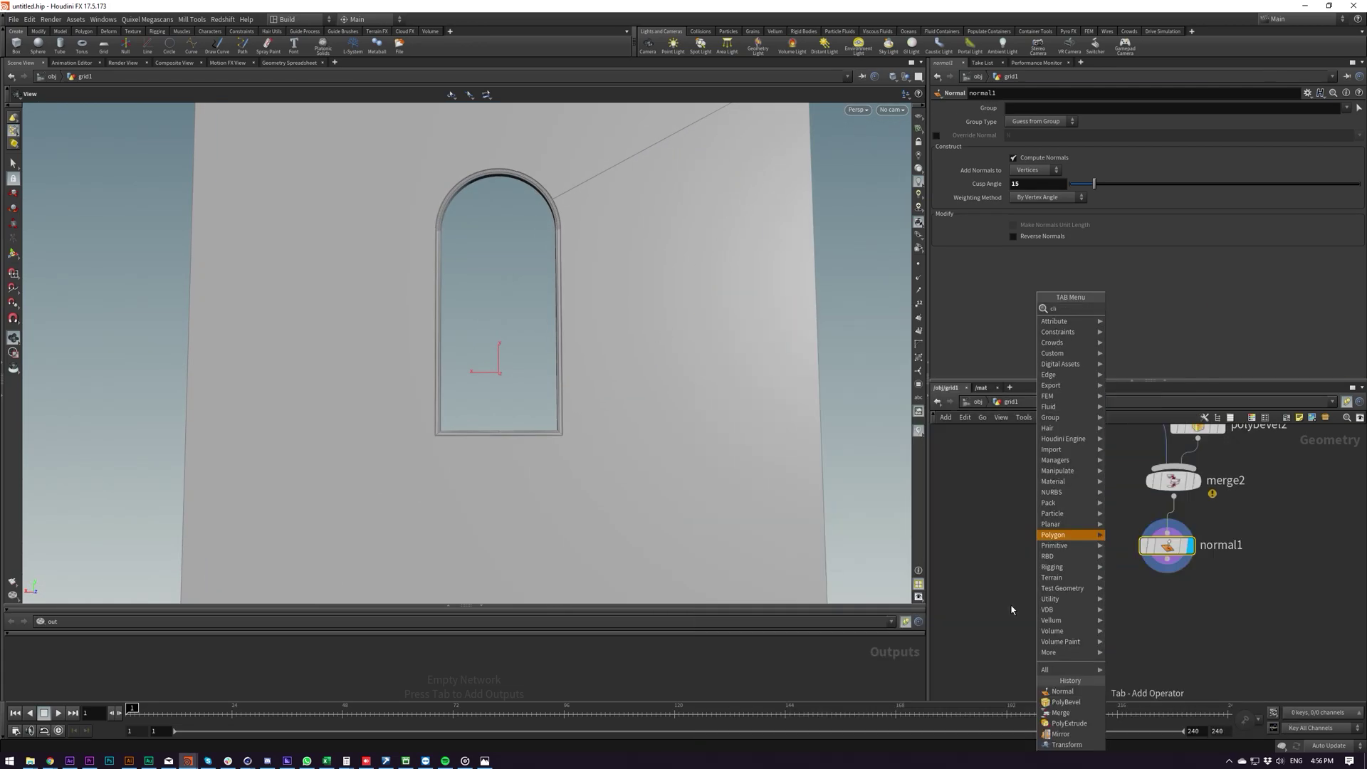
key(Return)
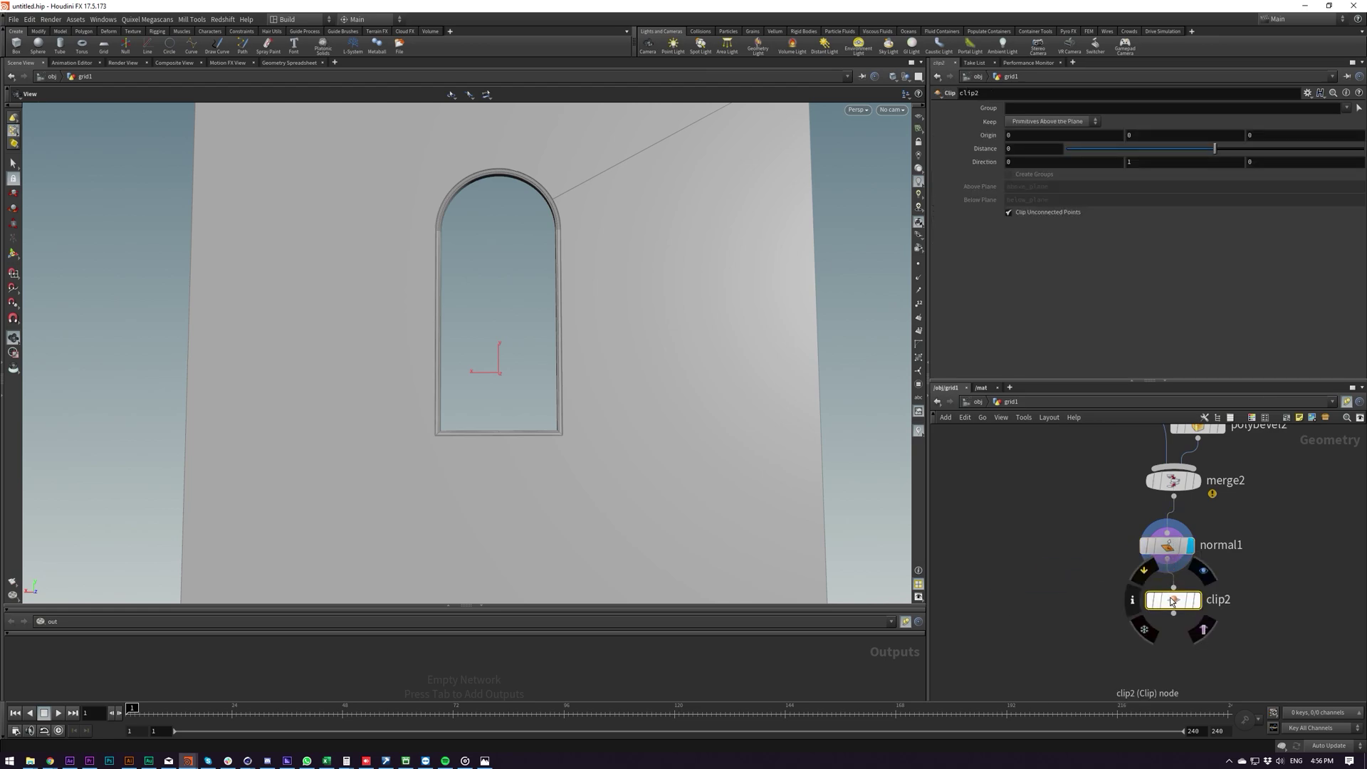
click(1168, 610)
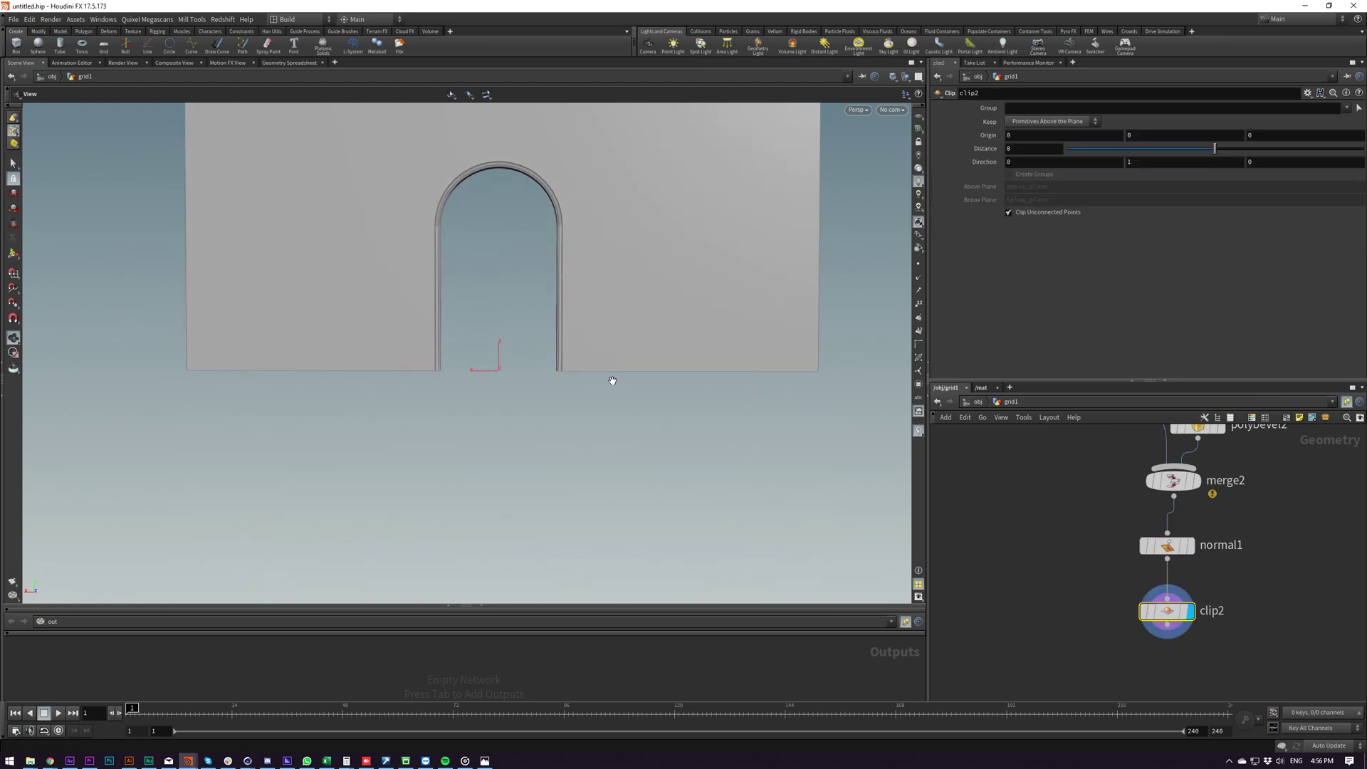
middle_drag(610, 378, 681, 475)
Insert a Transform node between the Normal and Clip nodes with Translate Y set to 0.8.
key(Tab)
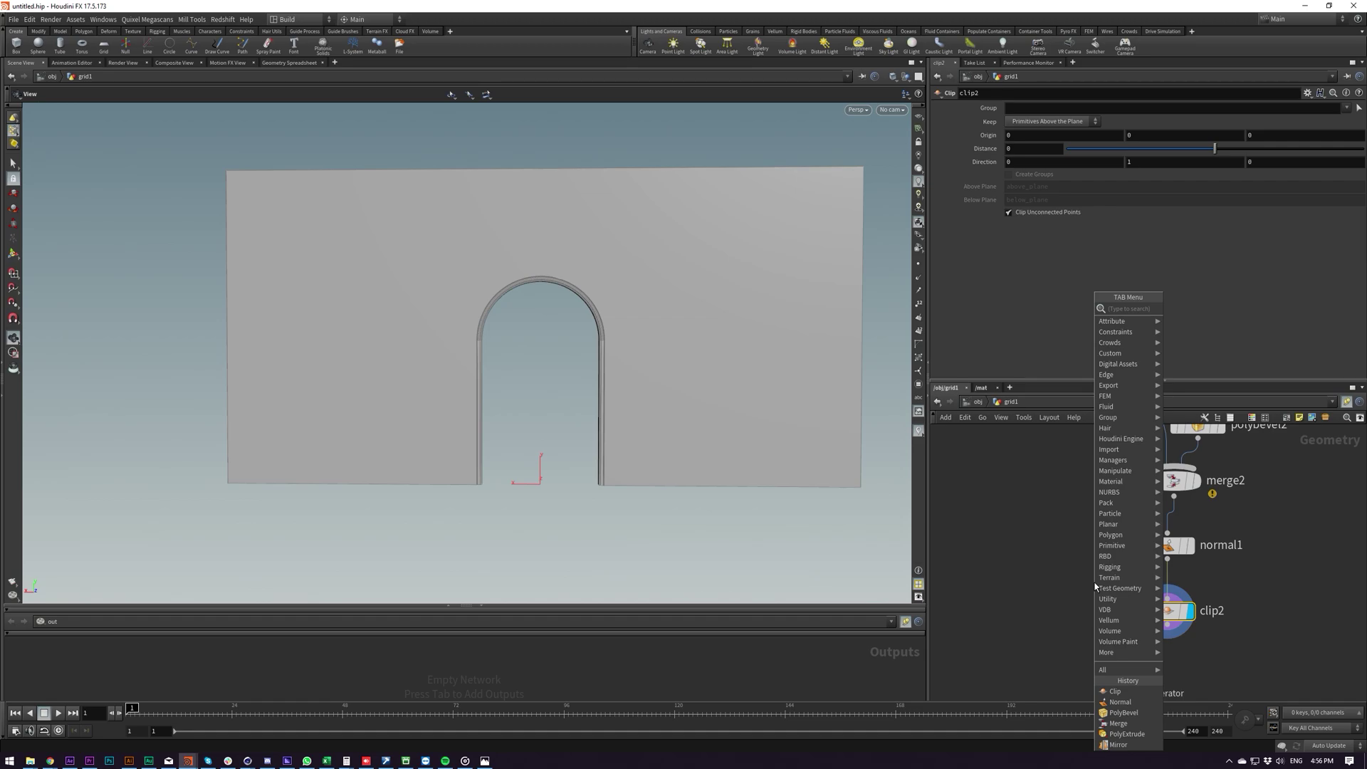
text(trans)
key(Return)
click(1152, 588)
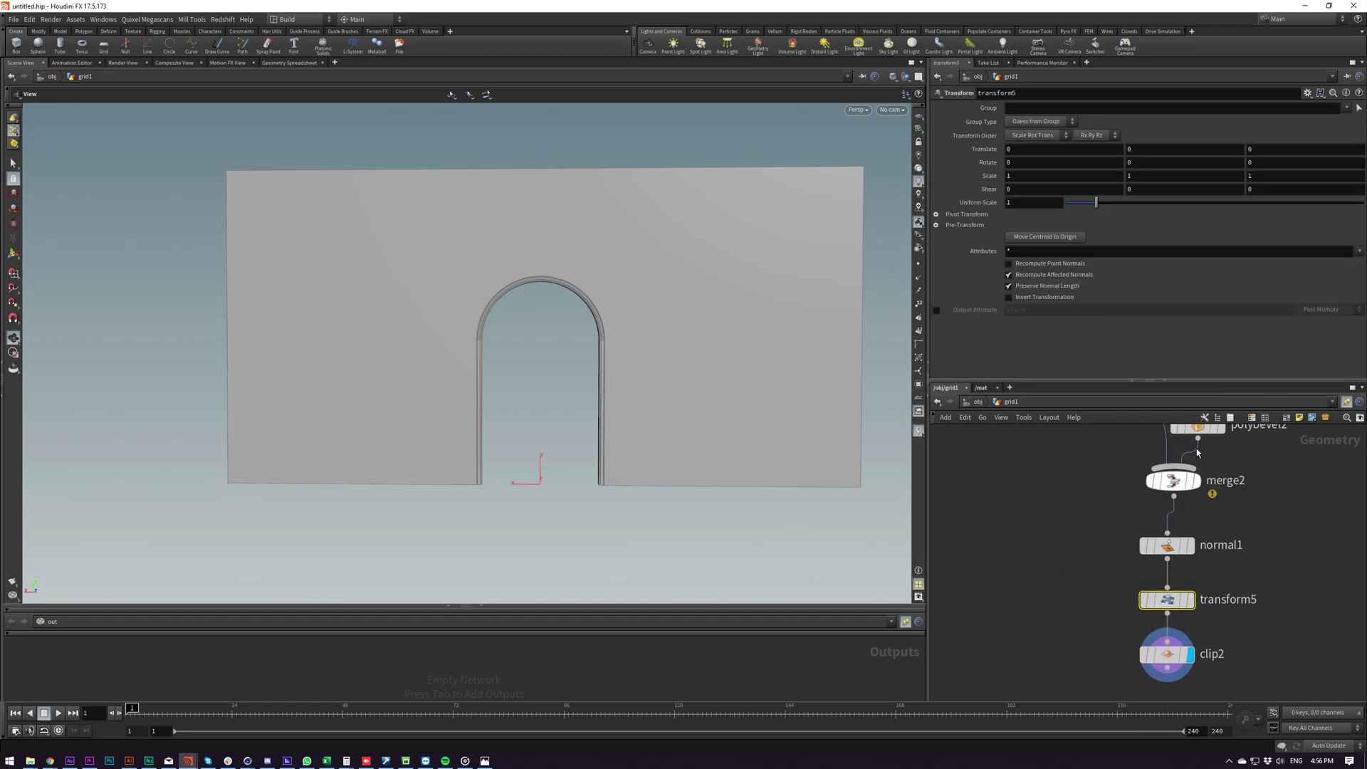
middle_drag(1155, 147, 1201, 134)
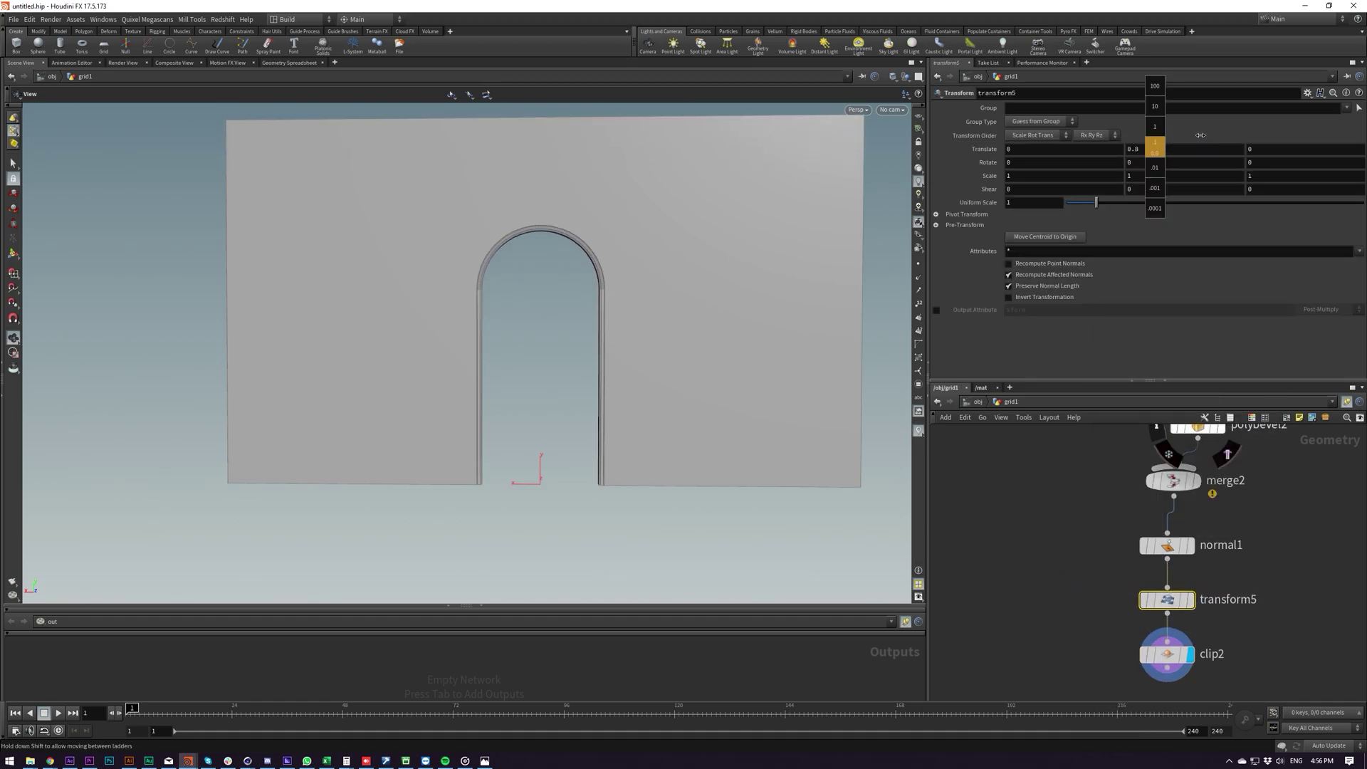
drag(669, 367, 726, 378)
right_drag(452, 417, 616, 421)
drag(617, 420, 717, 461)
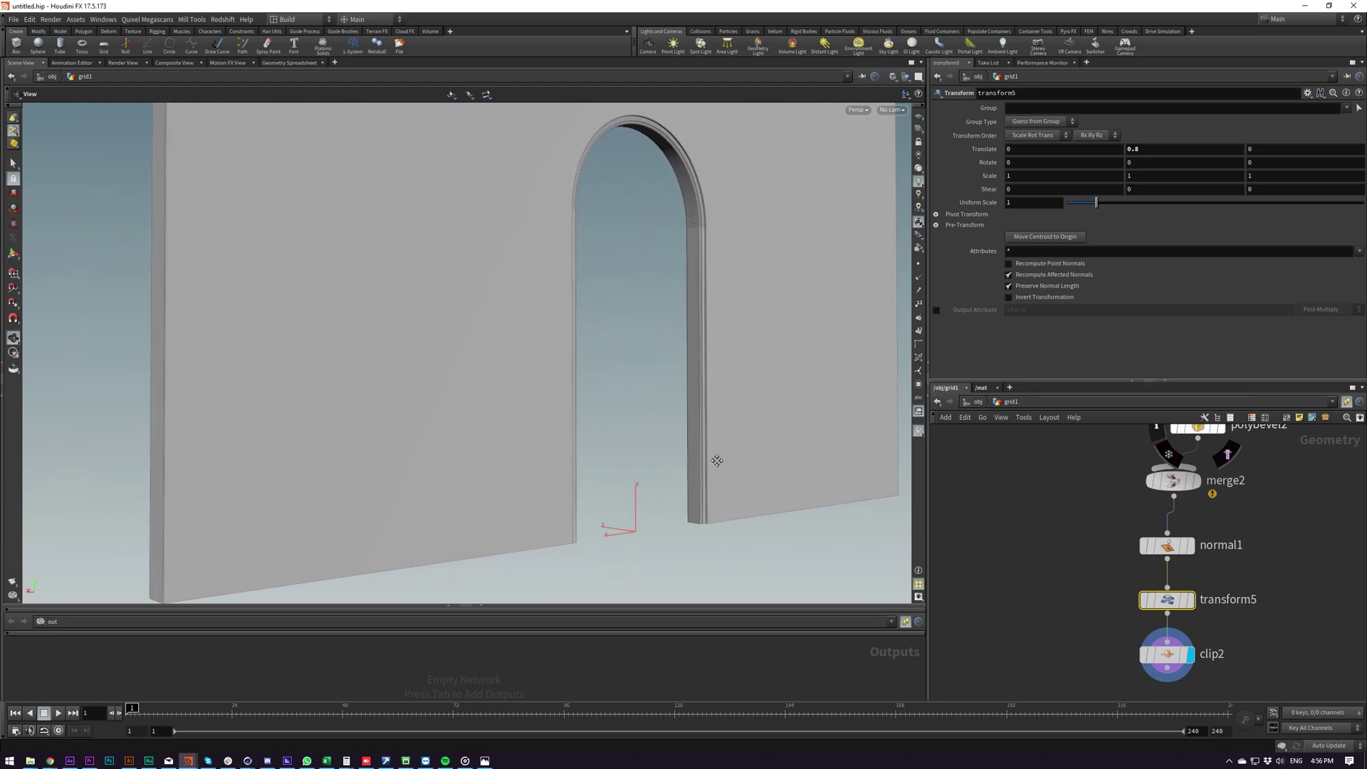
middle_drag(717, 461, 522, 410)
Go up to the object level and add a second Grid object as a ground plane.
click(1028, 514)
key(u)
key(Tab)
text(grid)
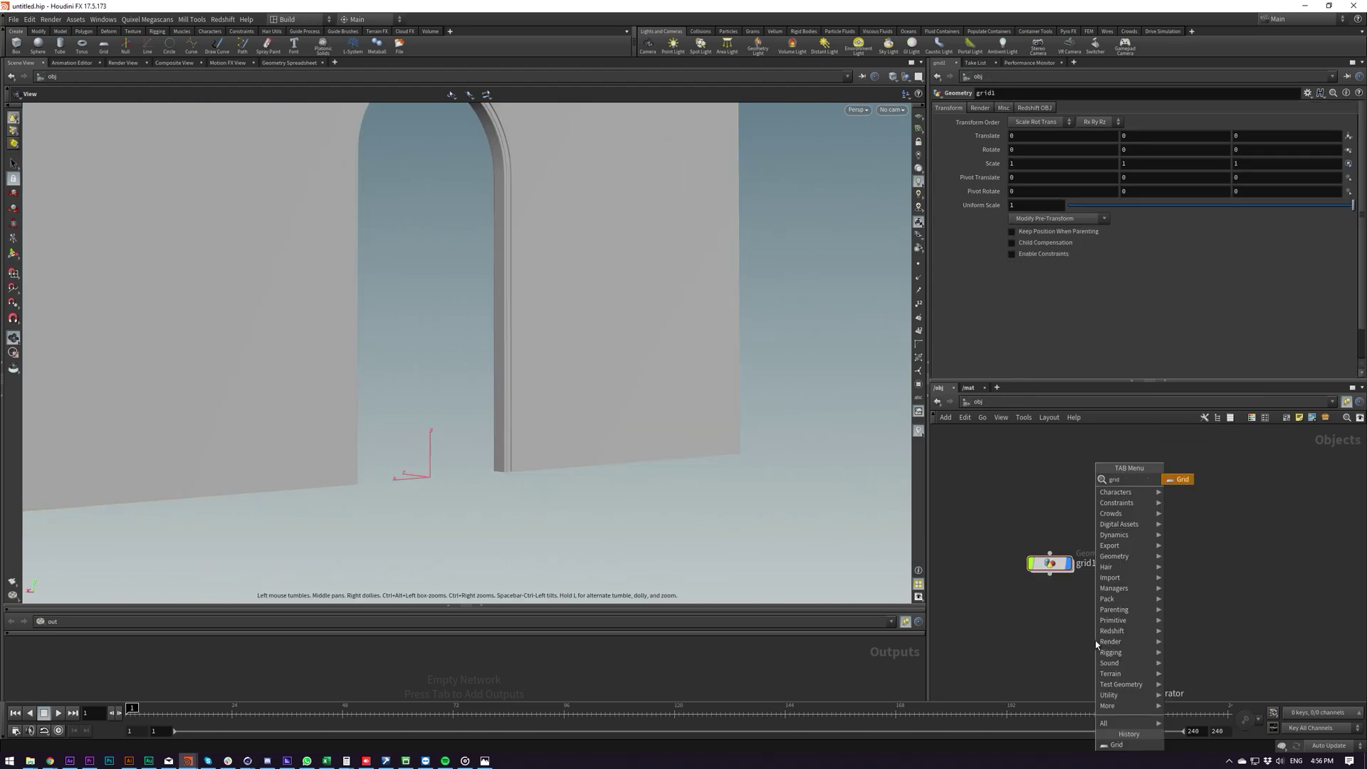
key(Return)
click(1095, 639)
alt+drag(560, 505, 577, 450)
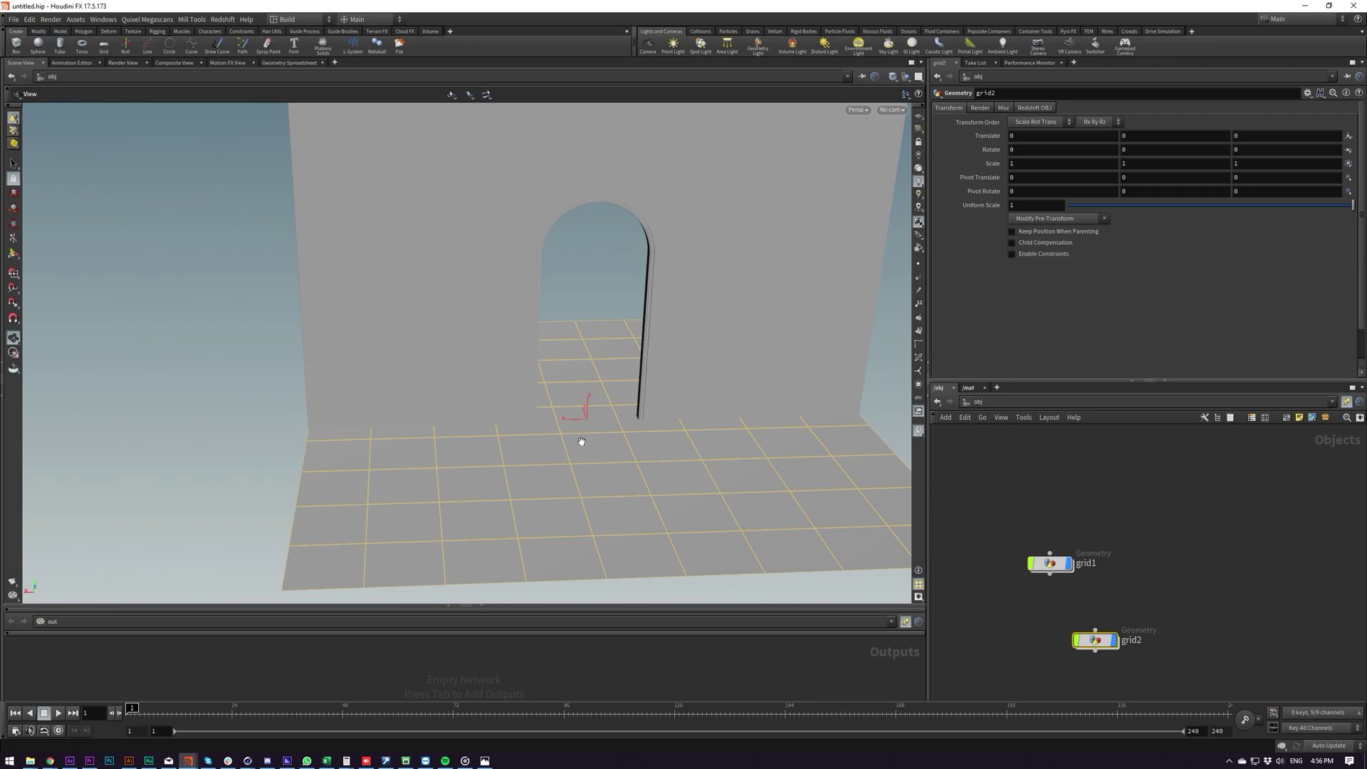
Scale the ground grid to about 3.18 in X and Z and 4.07 in Y.
drag(589, 360, 602, 337)
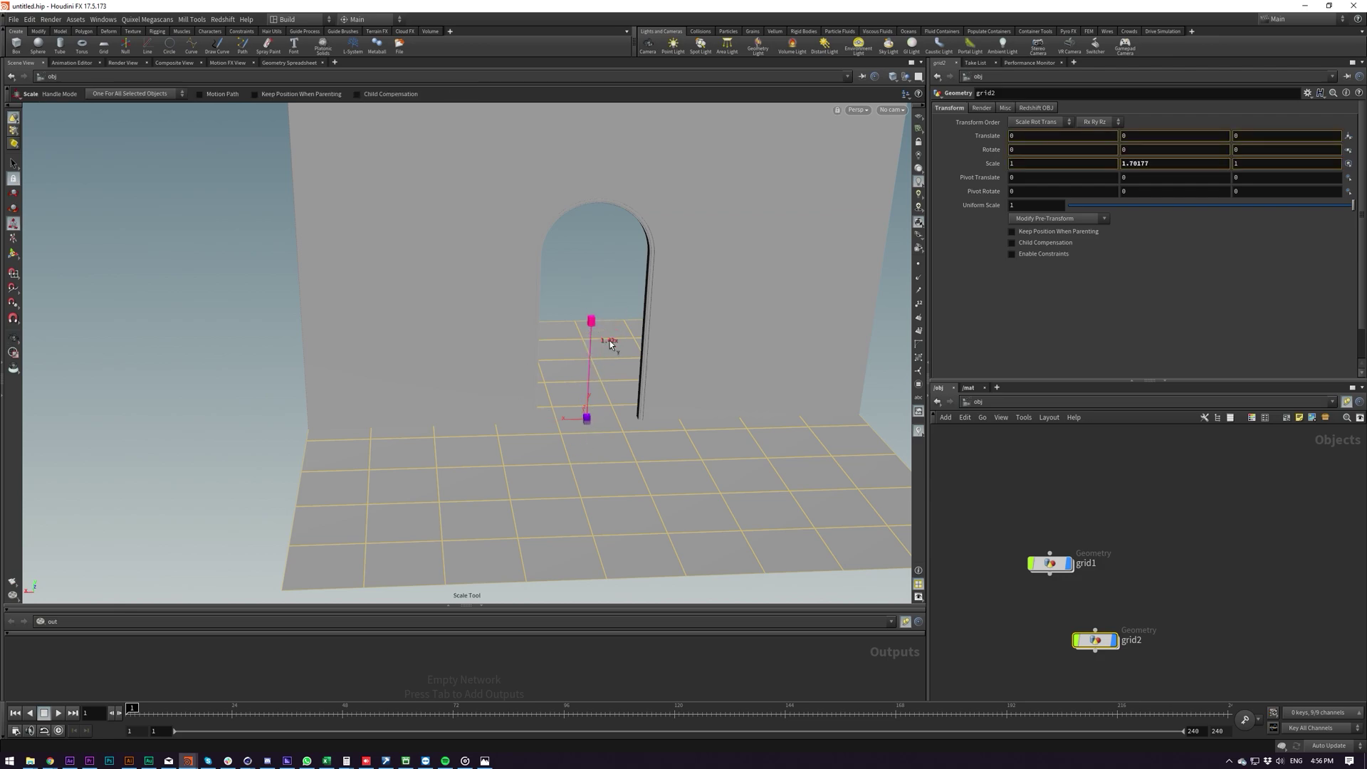
drag(591, 420, 584, 392)
alt+right_drag(584, 393, 506, 333)
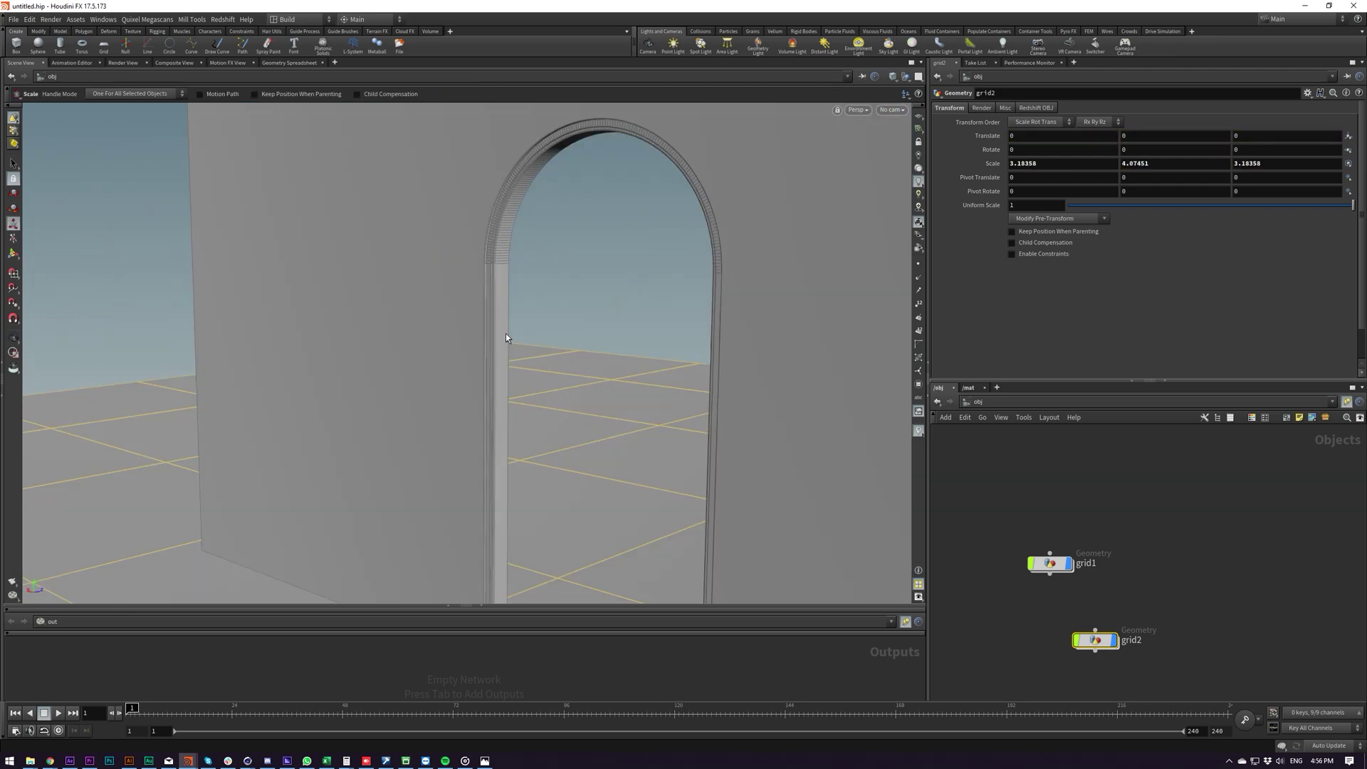